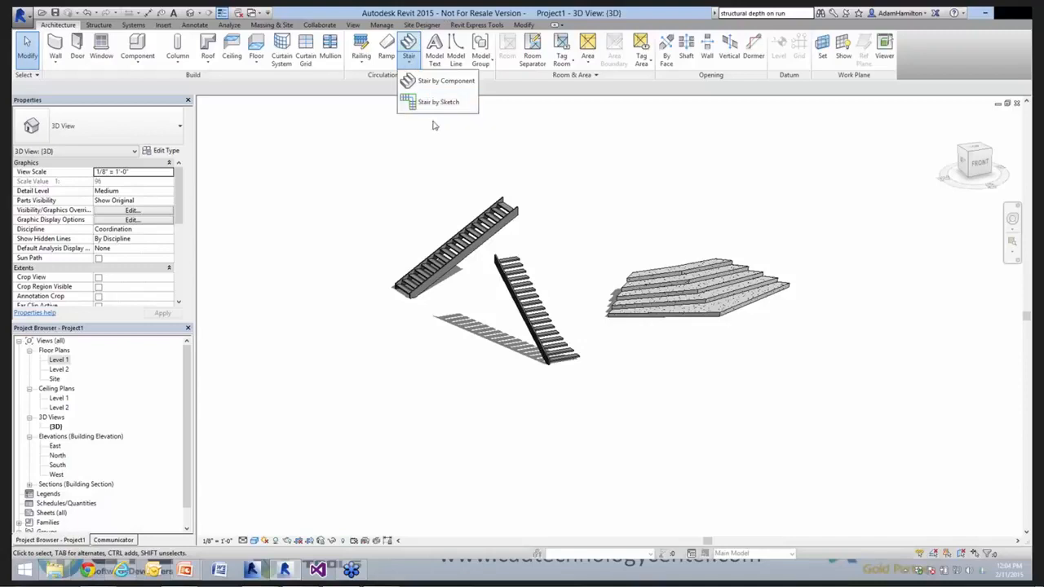
In the Level 1 floor plan, open the type properties of the assembled stair with the UP arrow
{"action": "left_click", "coordinate": [239, 370]}
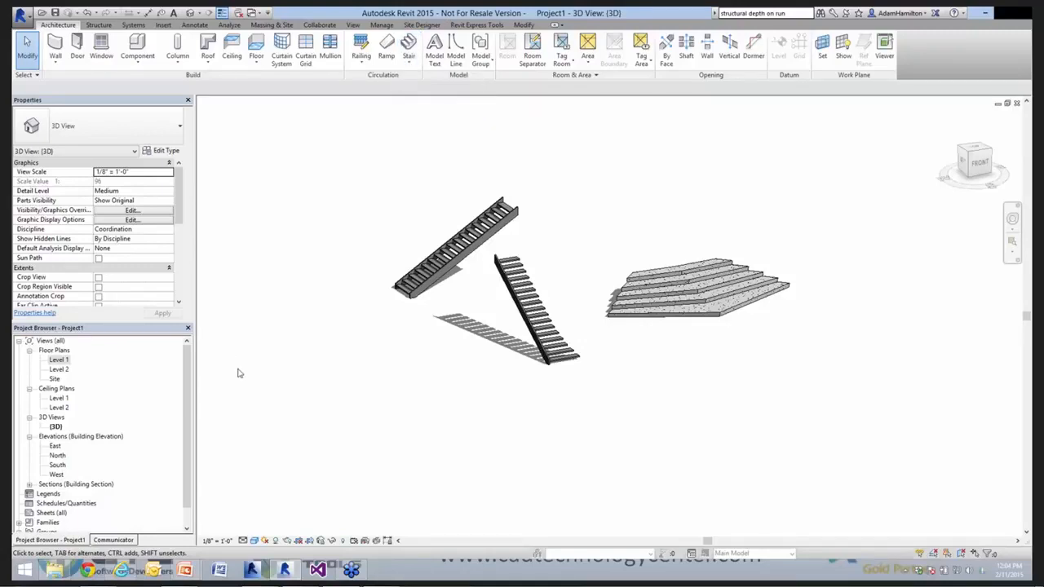
{"action": "left_click", "coordinate": [58, 361]}
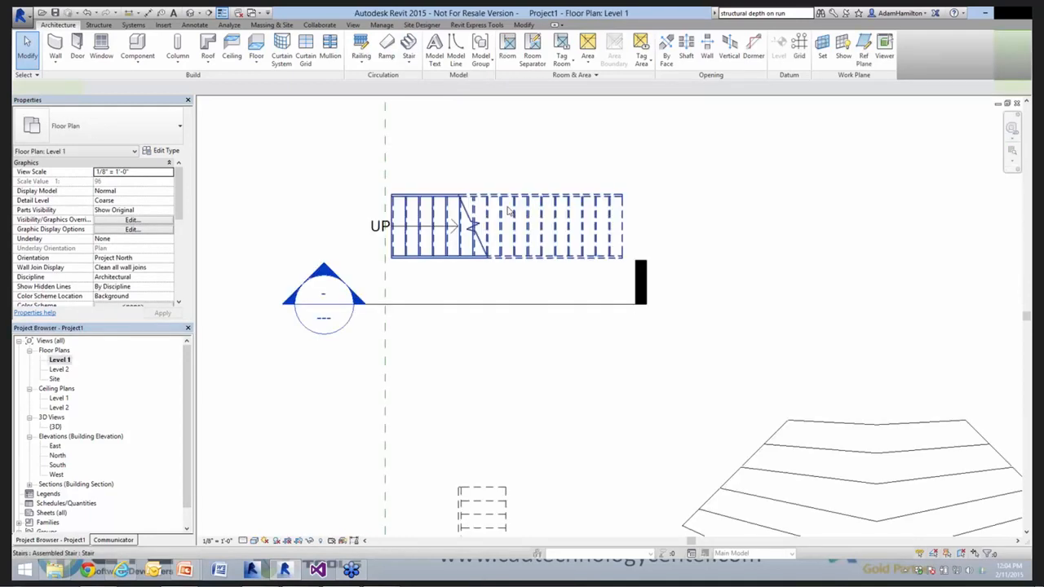
{"action": "left_click", "coordinate": [510, 210]}
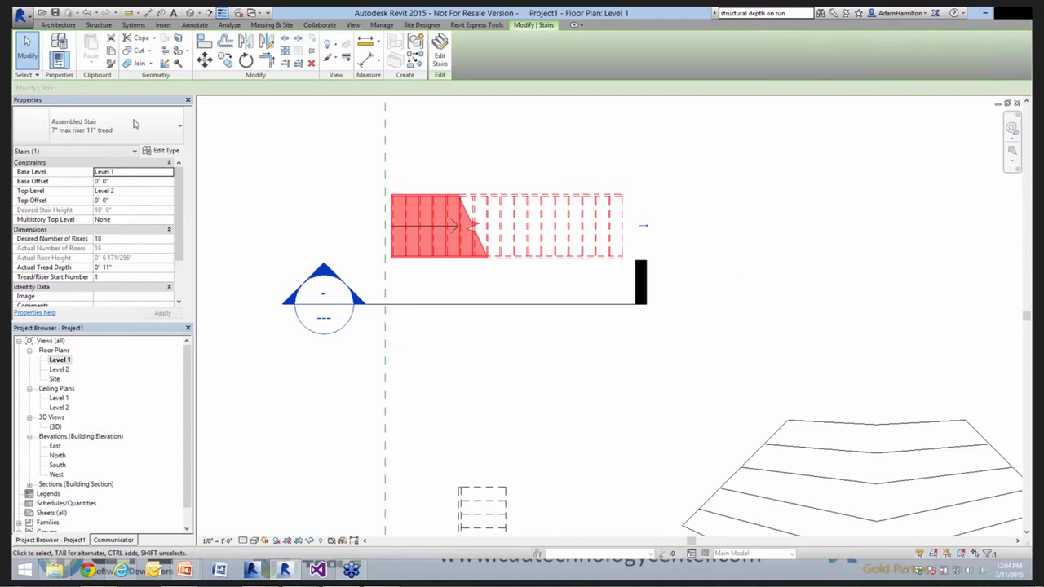
{"action": "left_click", "coordinate": [135, 123]}
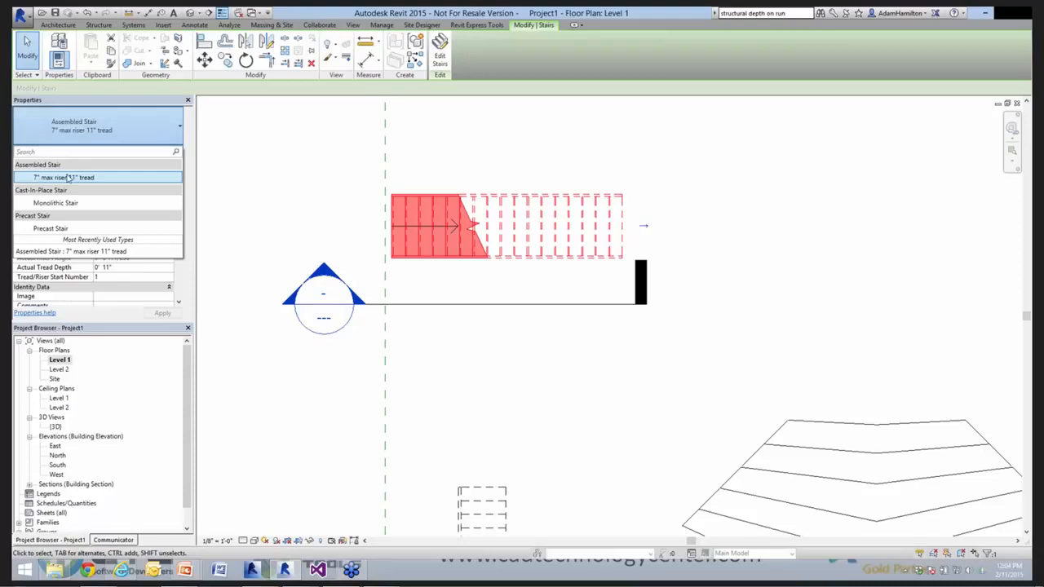
{"action": "left_click", "coordinate": [158, 155]}
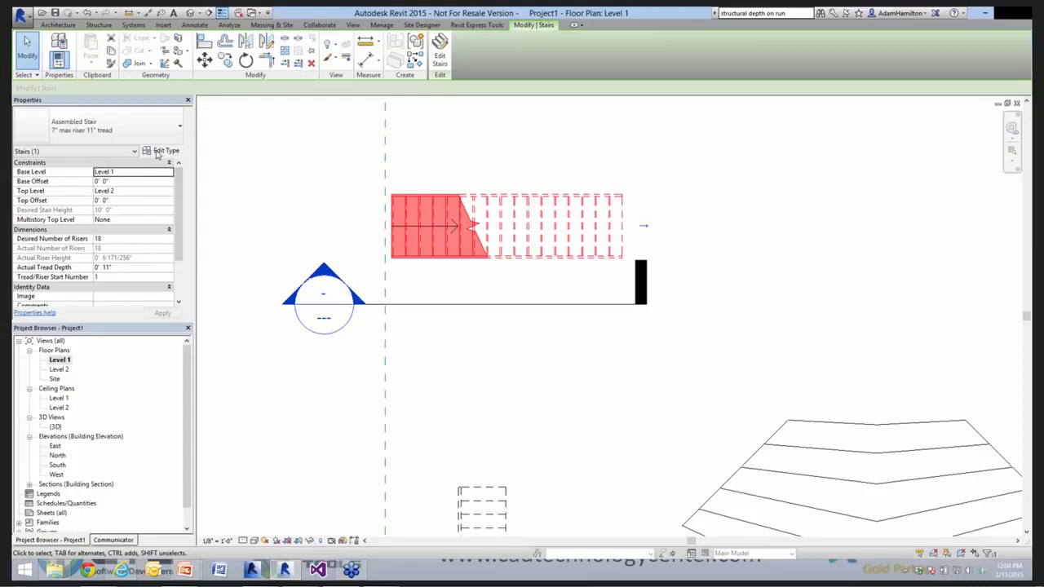
{"action": "left_click", "coordinate": [162, 151]}
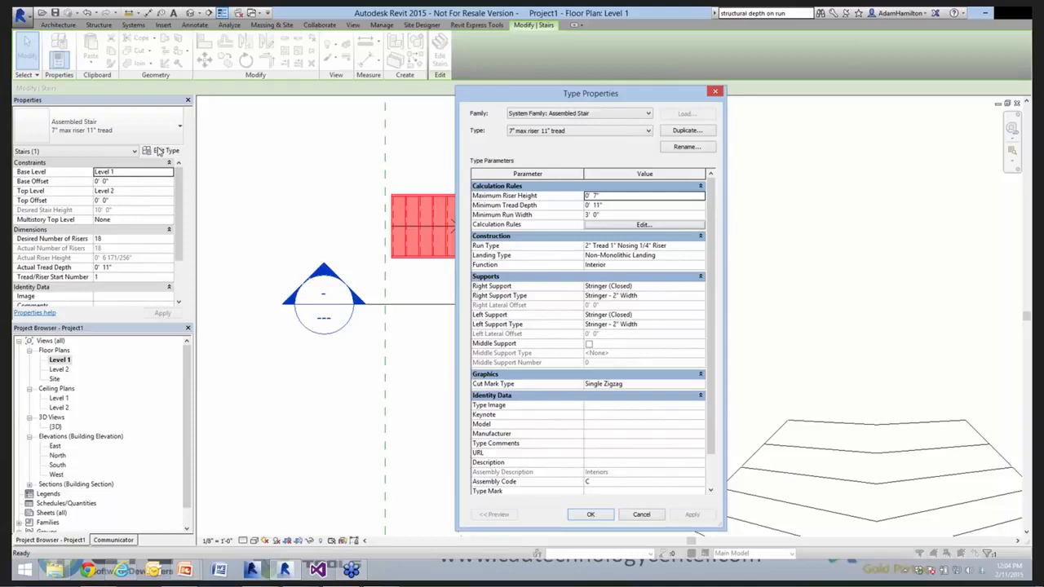
Duplicate the 7" max riser 11" tread stair type as "Test" and review the available stair types
{"action": "left_click", "coordinate": [583, 132]}
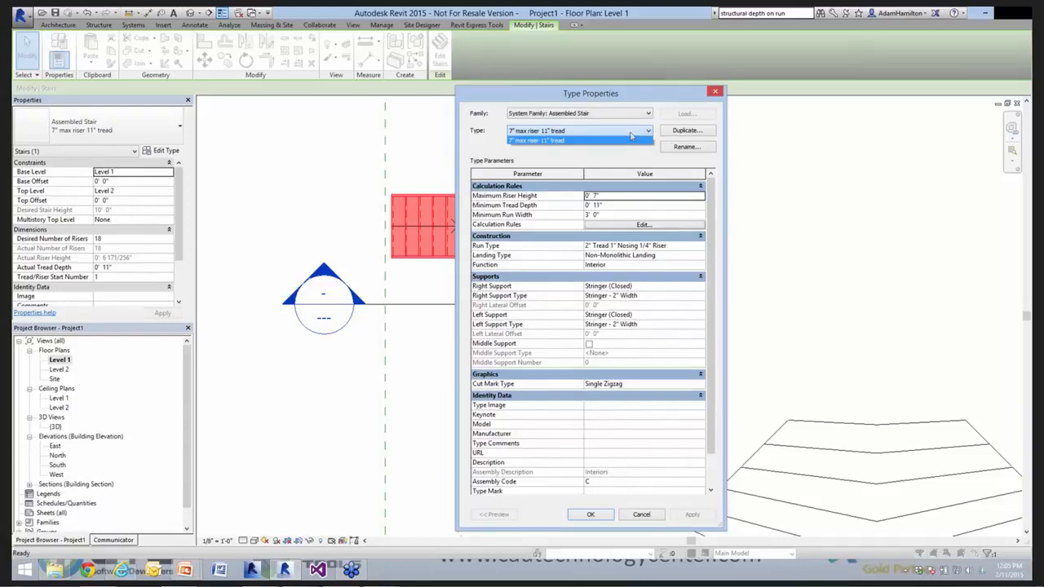
{"action": "left_click", "coordinate": [618, 140]}
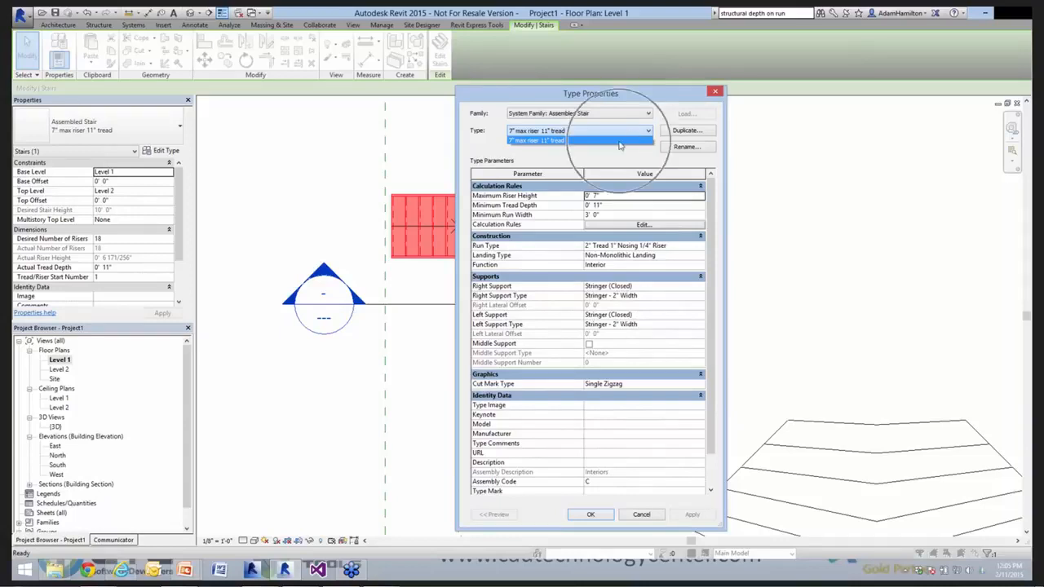
{"action": "left_click", "coordinate": [663, 136]}
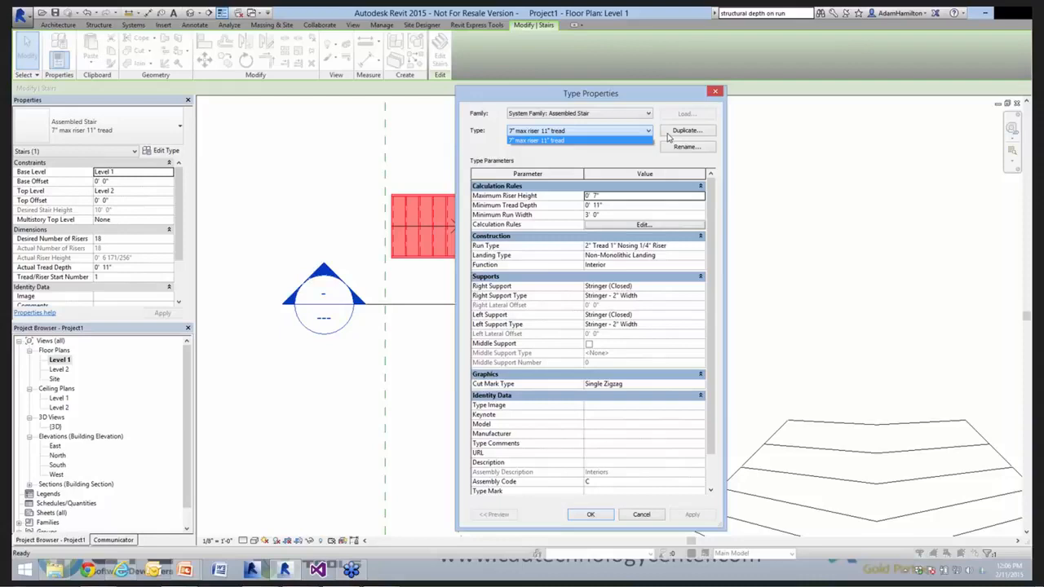
{"action": "left_click", "coordinate": [669, 137]}
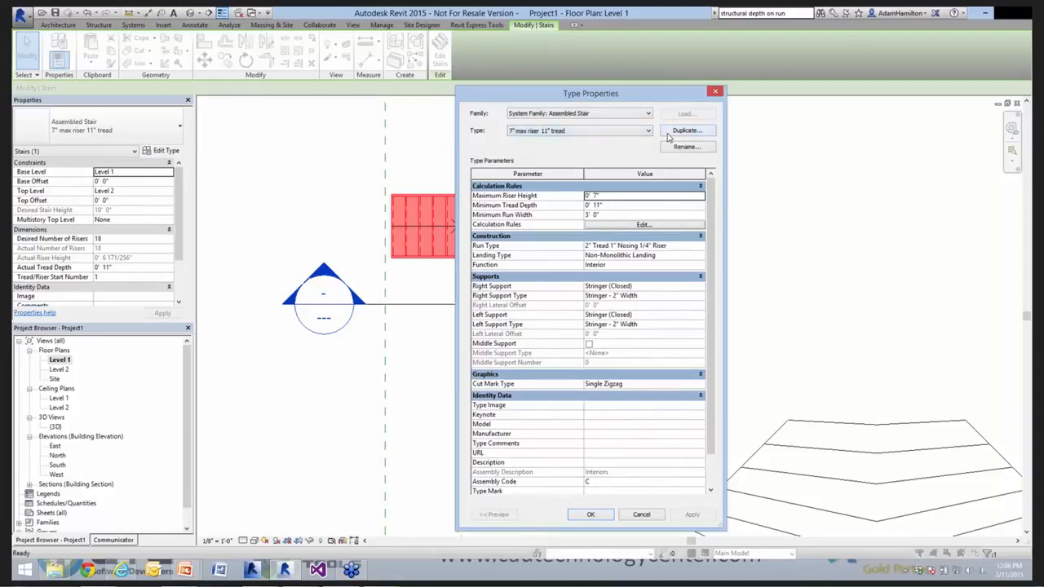
{"action": "left_click", "coordinate": [671, 134]}
{"action": "type", "text": "Test"}
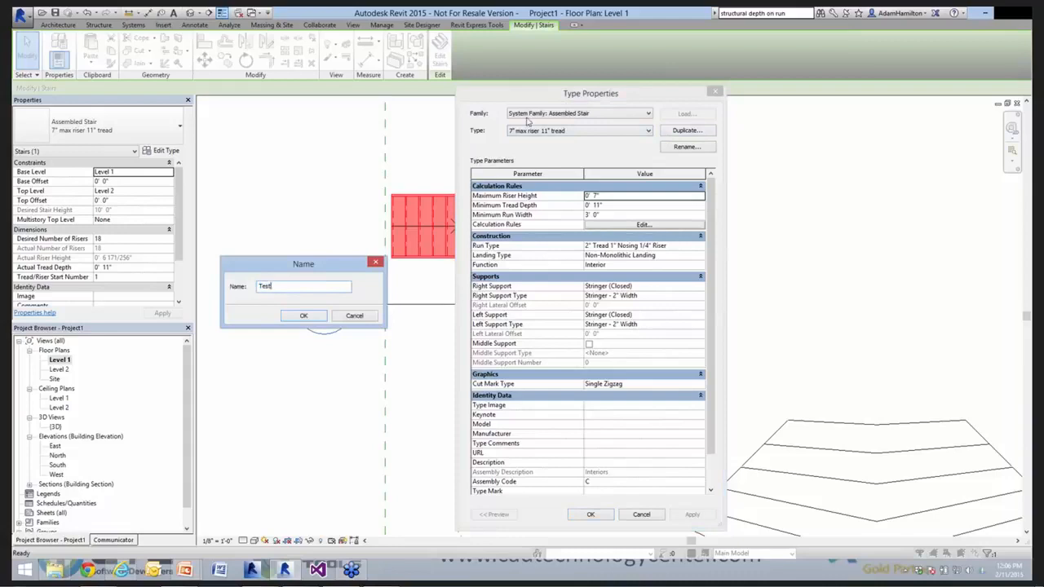
{"action": "left_click", "coordinate": [315, 317]}
{"action": "left_click", "coordinate": [618, 132]}
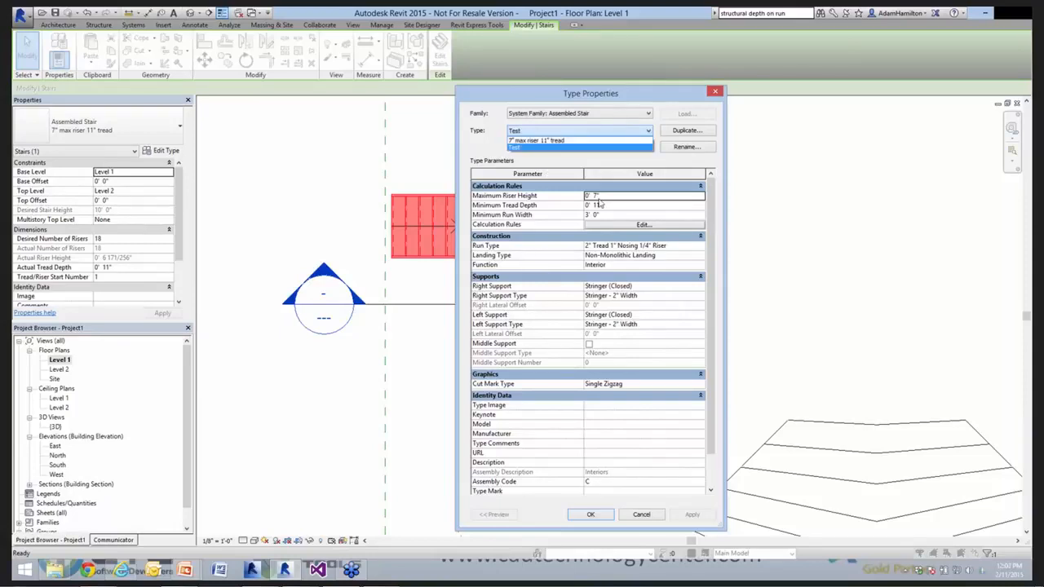
{"action": "left_click", "coordinate": [540, 135]}
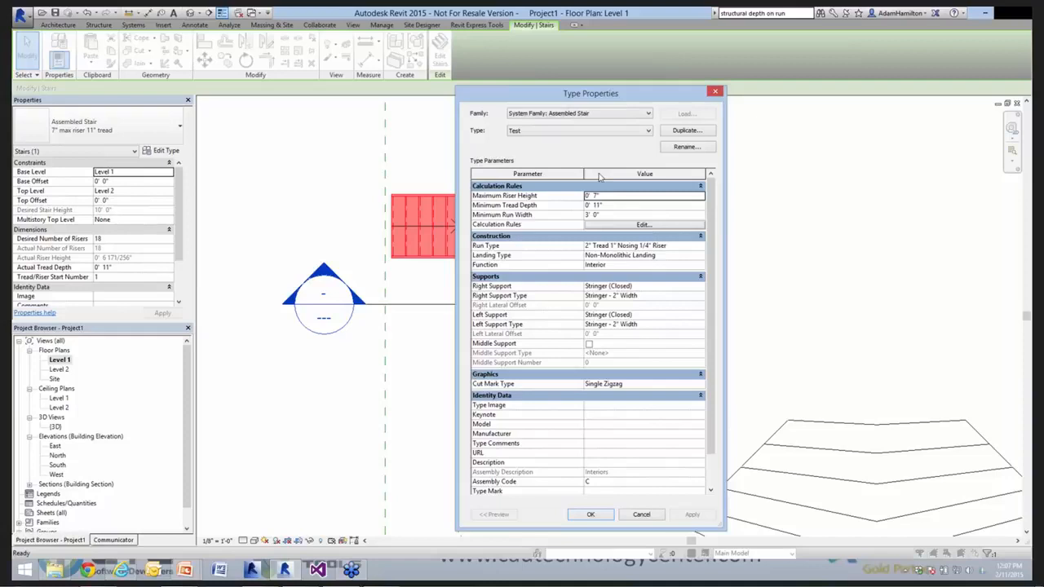
Set the Test stair type's minimum run width to 4'
{"action": "left_click", "coordinate": [605, 214]}
{"action": "left_click_drag", "start_coordinate": [603, 215], "coordinate": [579, 217]}
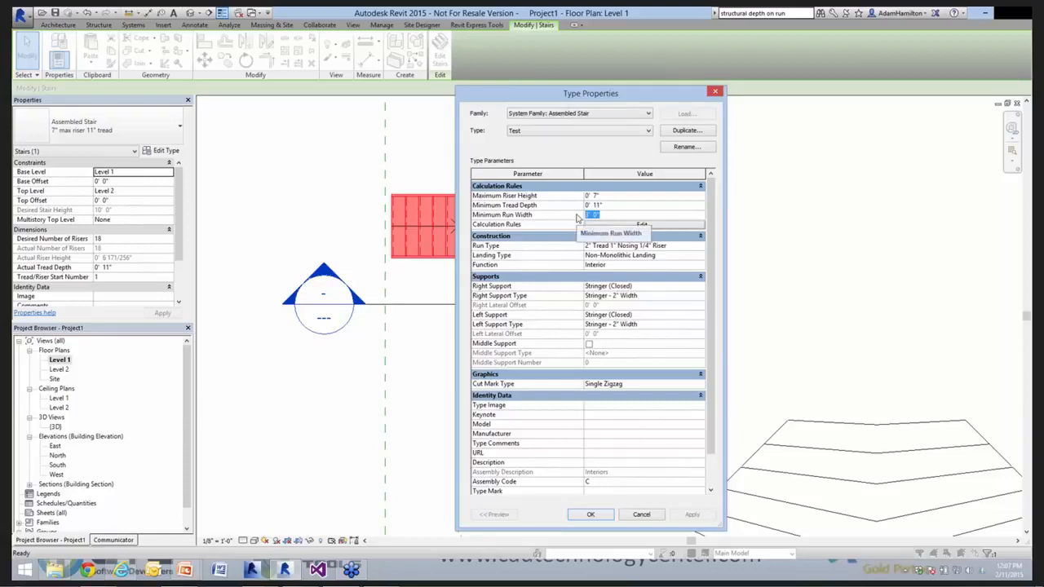
{"action": "type", "text": "4"}
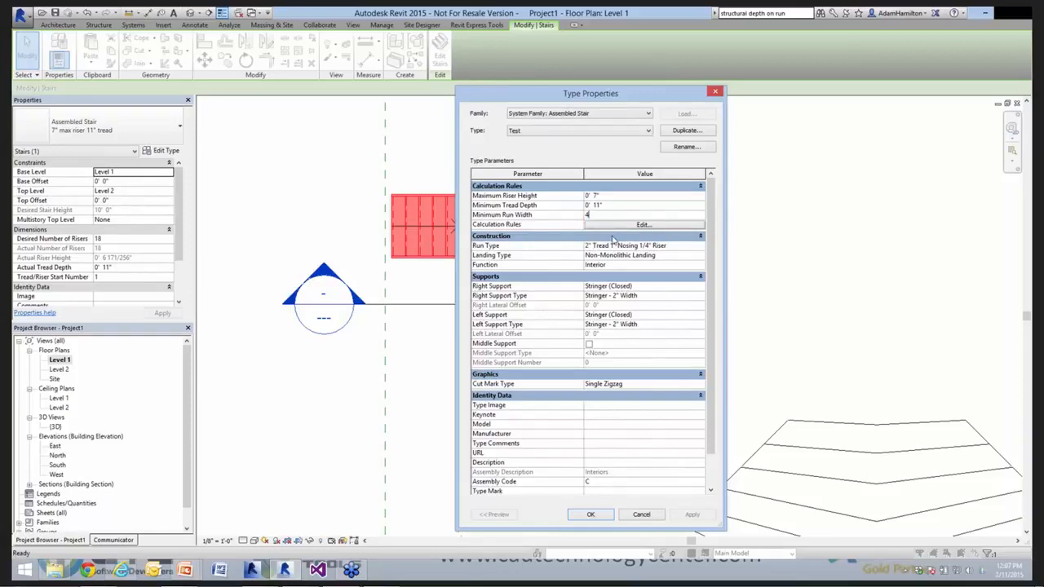
Examine the run type, landing type and right support type settings of the Test stair type
{"action": "left_click", "coordinate": [678, 246]}
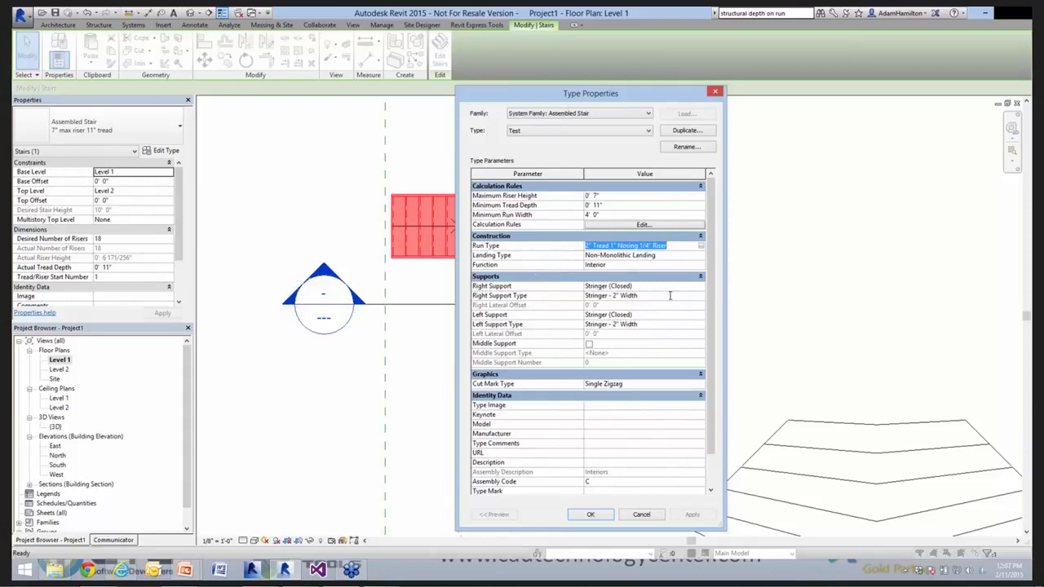
{"action": "left_click", "coordinate": [700, 301]}
{"action": "key", "text": "ctrl"}
{"action": "key", "text": "ctrl"}
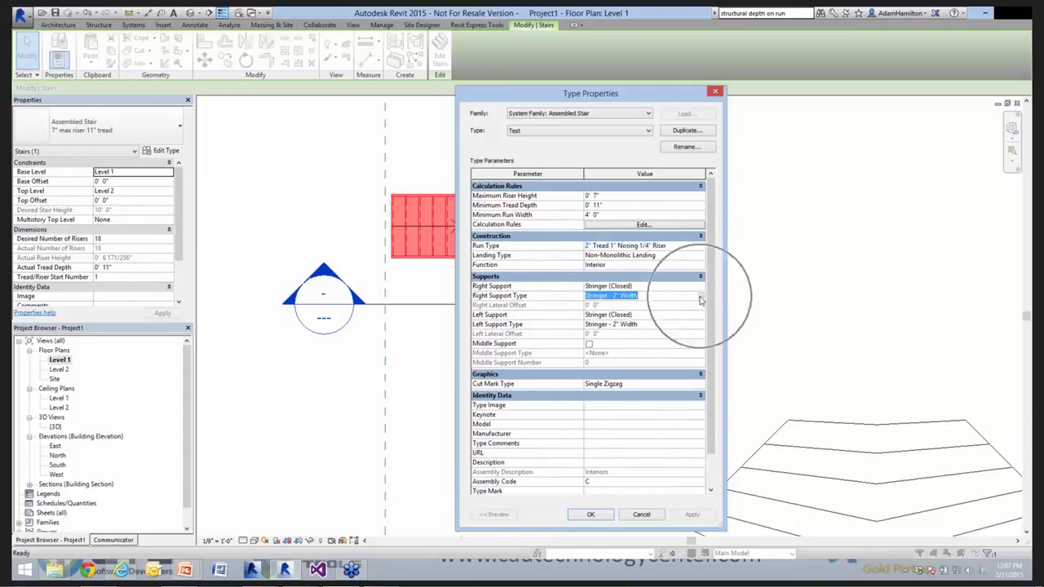
{"action": "left_click", "coordinate": [682, 246]}
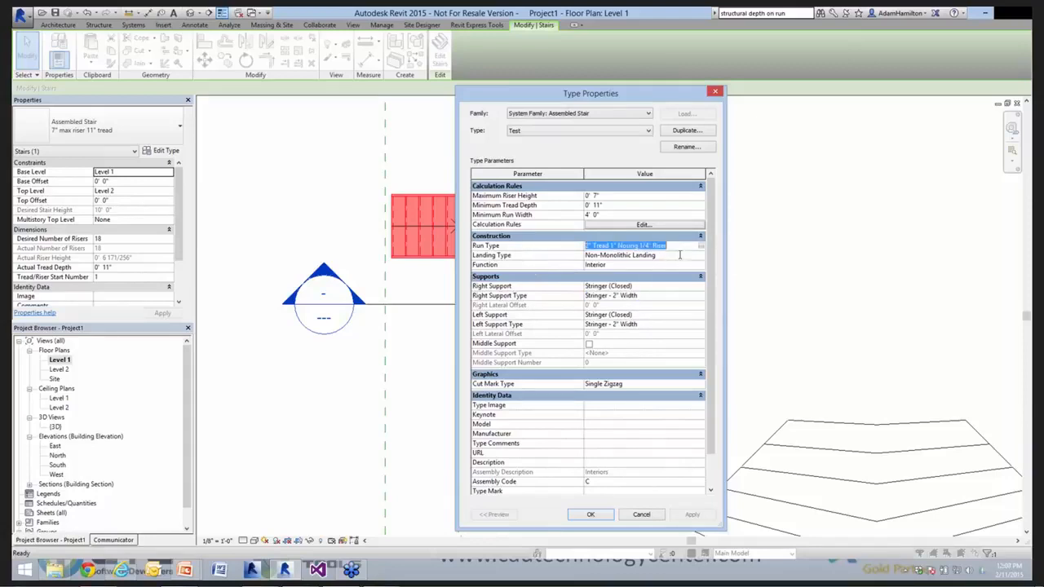
{"action": "left_click", "coordinate": [683, 255]}
{"action": "key", "text": "ctrl"}
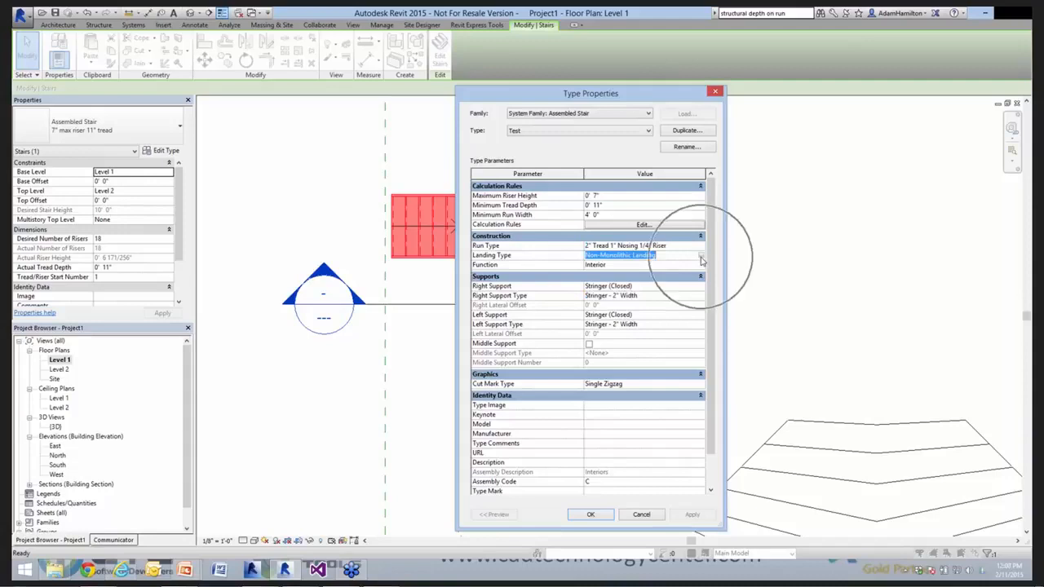
{"action": "left_click", "coordinate": [700, 298]}
{"action": "key", "text": "ctrl"}
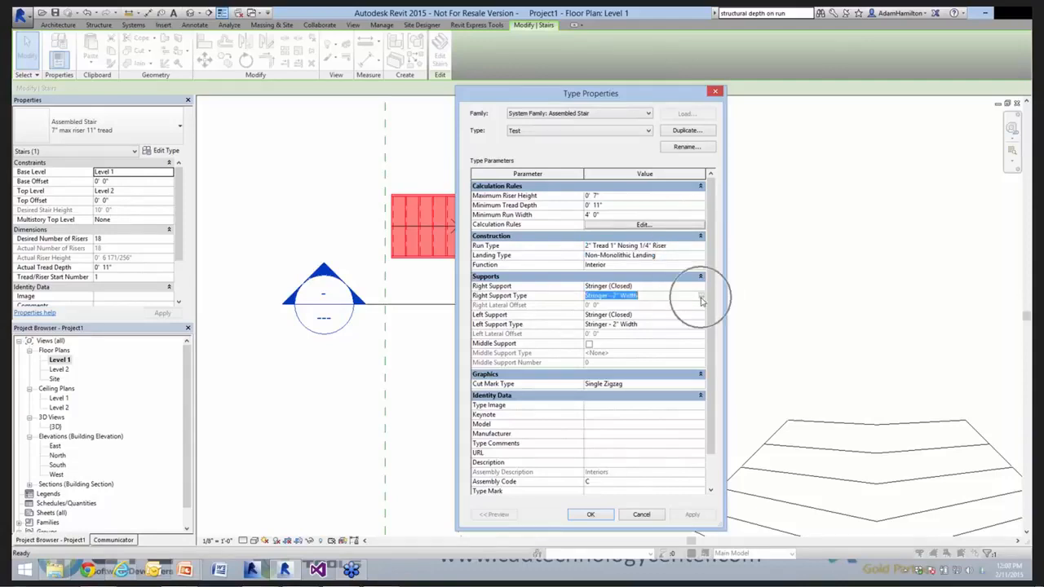
{"action": "left_click", "coordinate": [679, 246]}
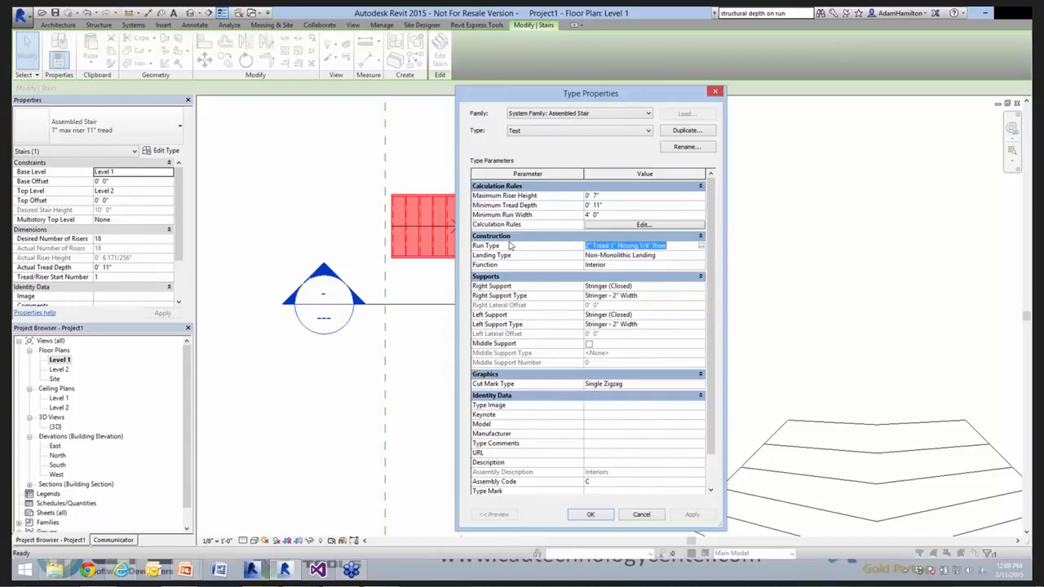
Try enabling risers in the 2" Tread 1" Nosing 1/4" Riser run type, leaving the stair type edits uncommitted
{"action": "left_click", "coordinate": [702, 246]}
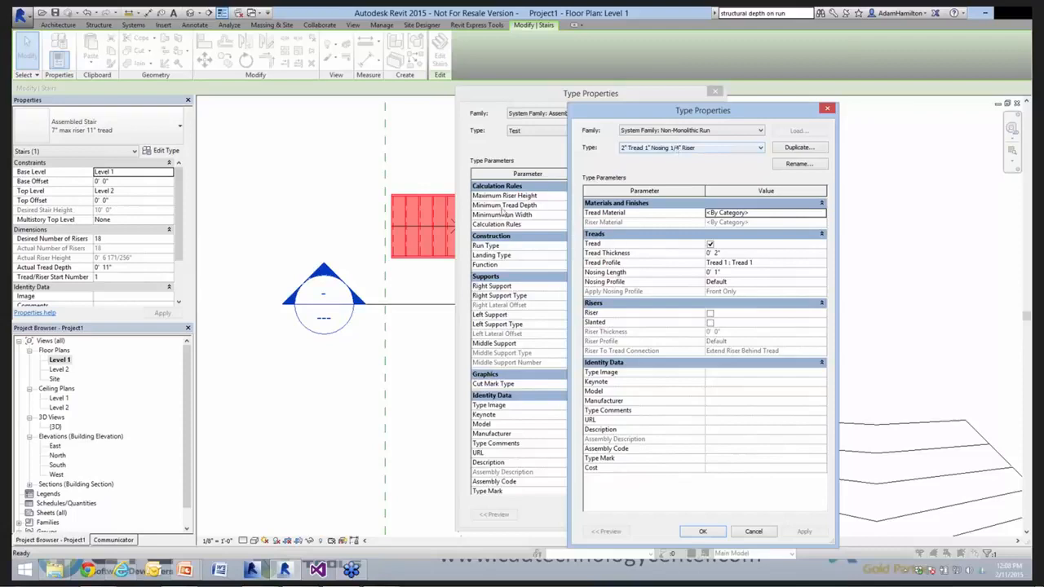
{"action": "left_click", "coordinate": [761, 214]}
{"action": "left_click", "coordinate": [709, 314]}
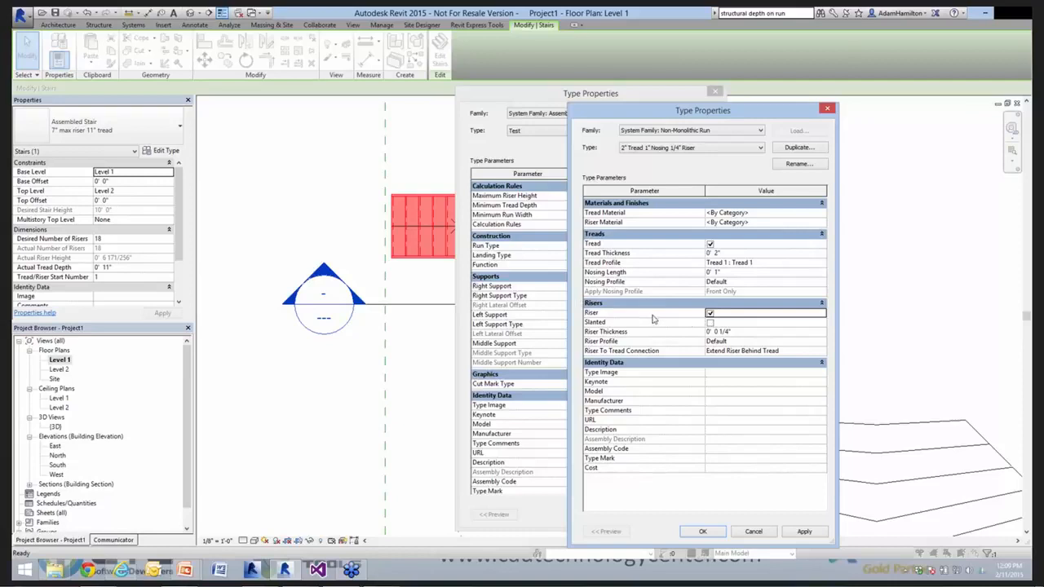
{"action": "left_click", "coordinate": [754, 532]}
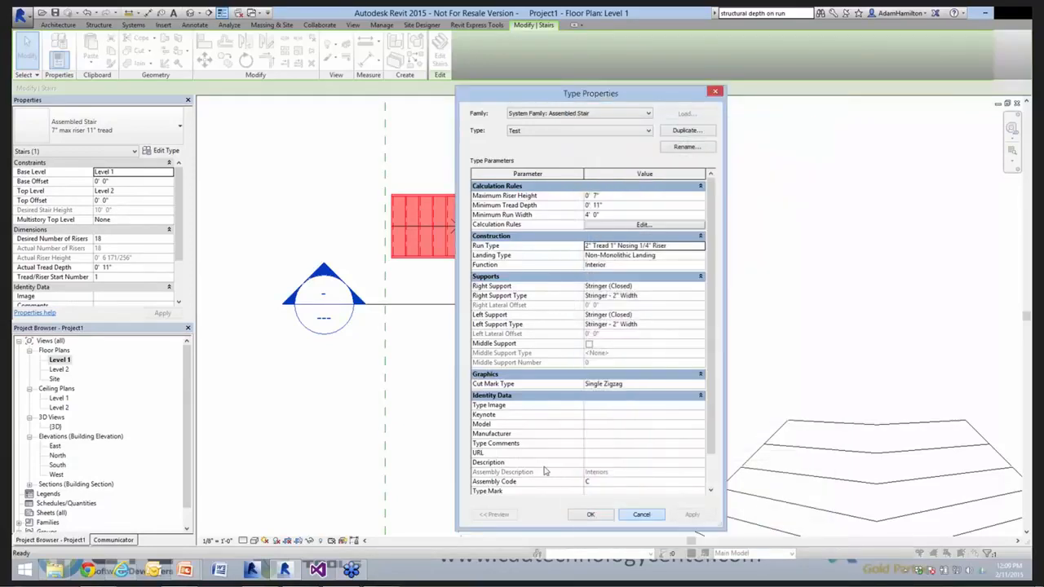
{"action": "key", "text": "Escape"}
{"action": "key", "text": "Escape"}
Switch to the 3D view without saving the project and open the type properties of the two-stringer assembled stair
{"action": "left_click", "coordinate": [191, 14]}
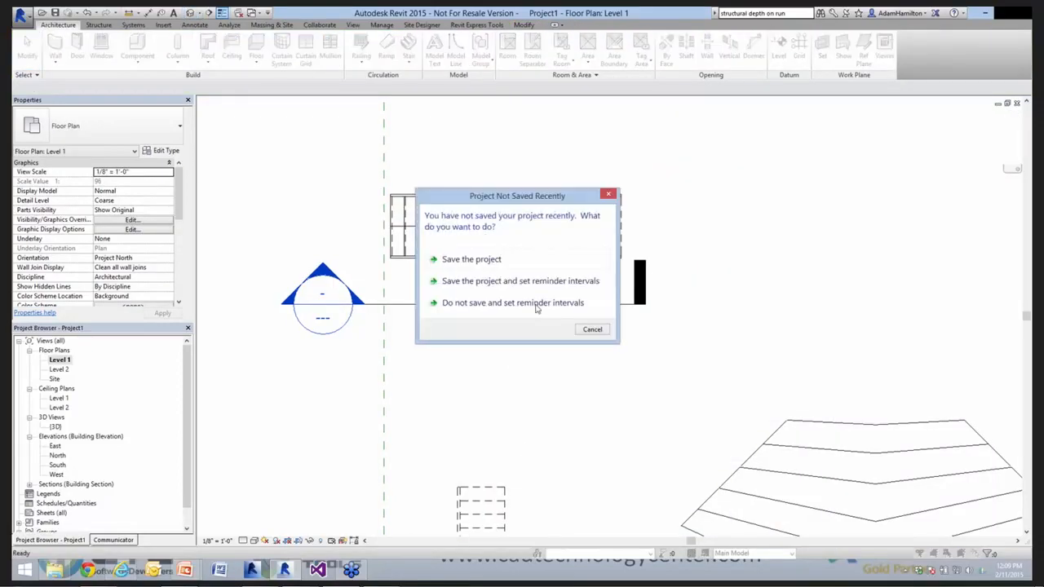
{"action": "left_click", "coordinate": [537, 306]}
{"action": "scroll", "coordinate": [603, 303], "scroll_direction": "up", "scroll_amount": 3}
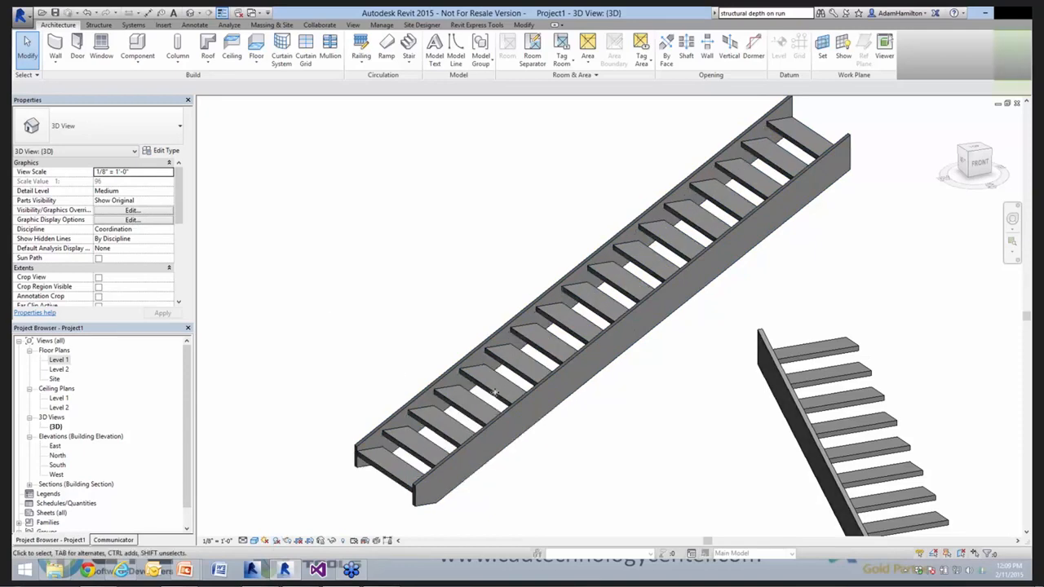
{"action": "left_click", "coordinate": [166, 150]}
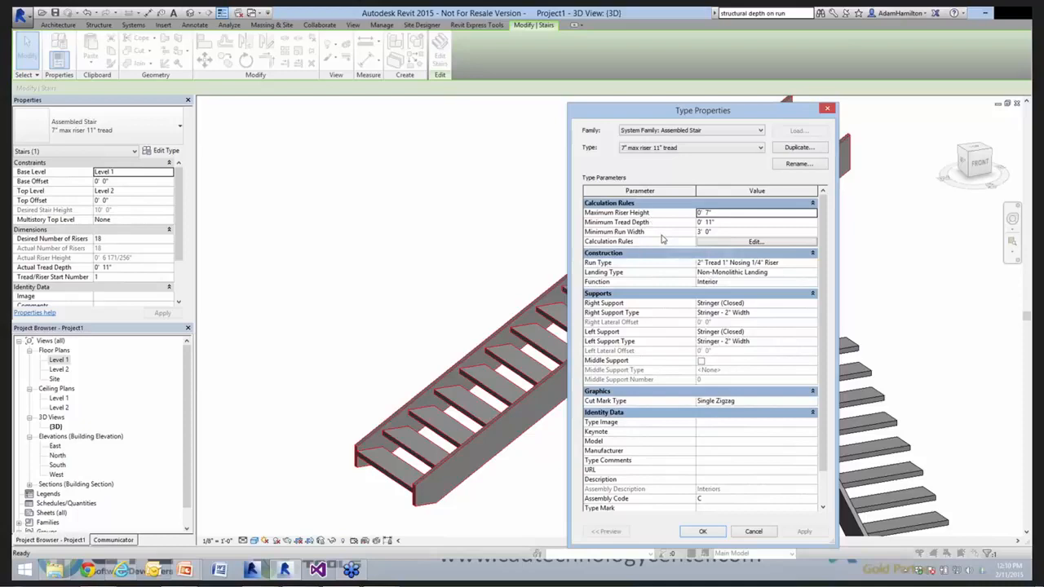
Enable risers in the stair's 2" Tread 1" Nosing 1/4" Riser run type and apply the change
{"action": "left_click", "coordinate": [810, 264]}
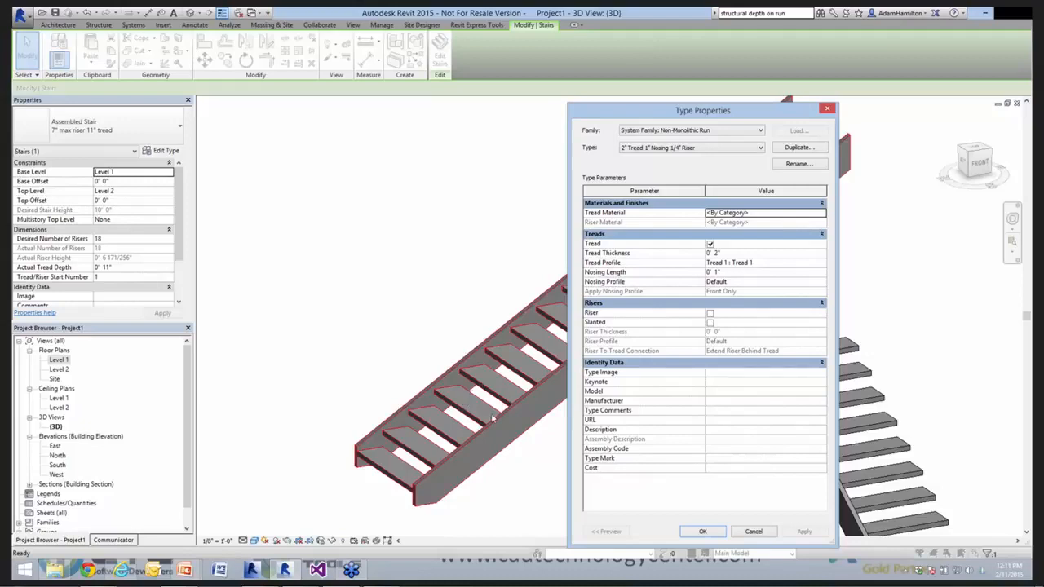
{"action": "left_click", "coordinate": [709, 313]}
{"action": "left_click", "coordinate": [805, 531]}
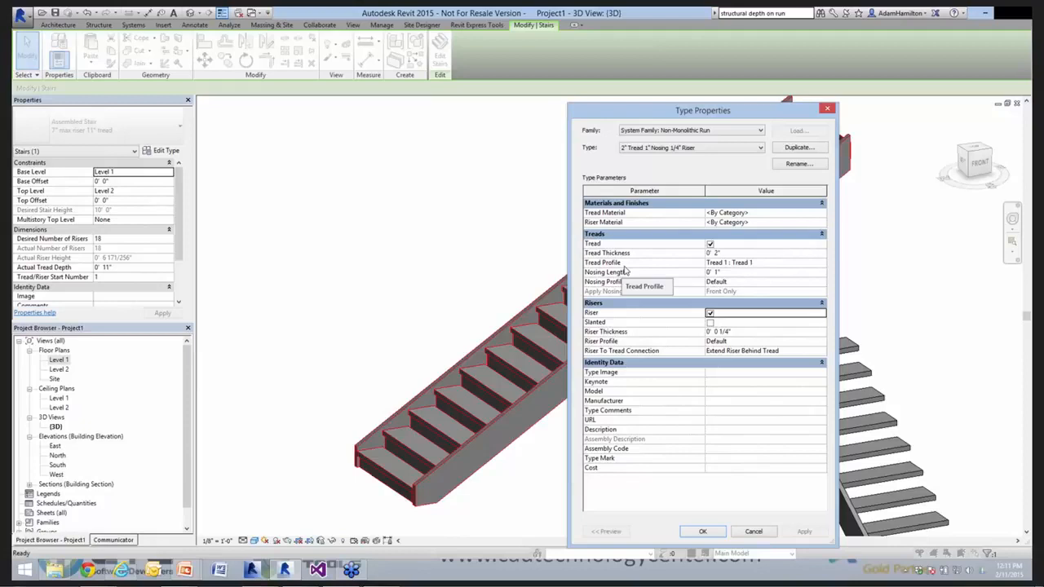
Review the nosing profile options, apply the Default tread profile to the run type, and cancel the type edits
{"action": "left_click", "coordinate": [767, 282]}
{"action": "left_click", "coordinate": [822, 282]}
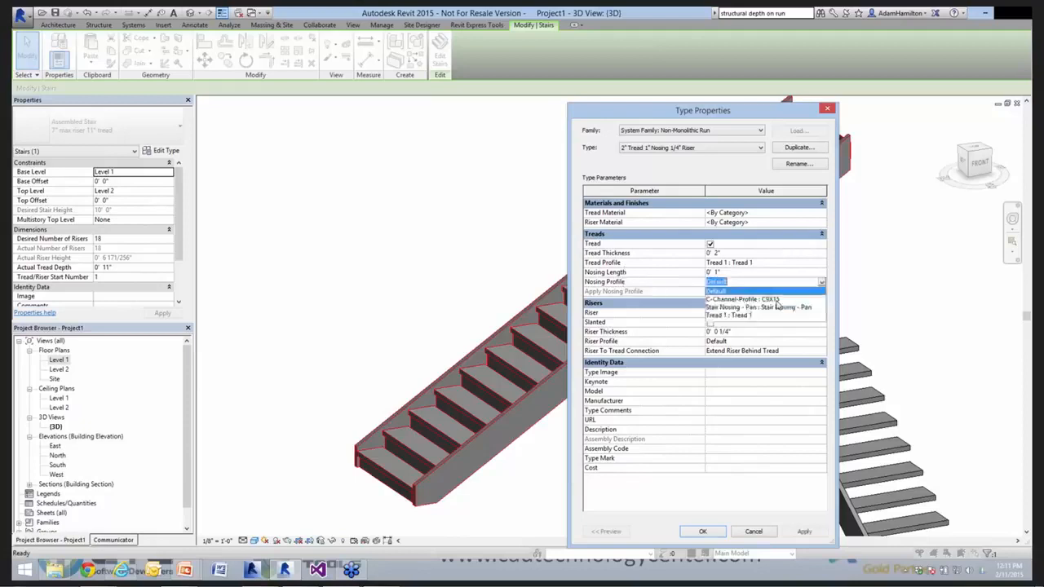
{"action": "left_click", "coordinate": [822, 262]}
{"action": "left_click", "coordinate": [822, 263]}
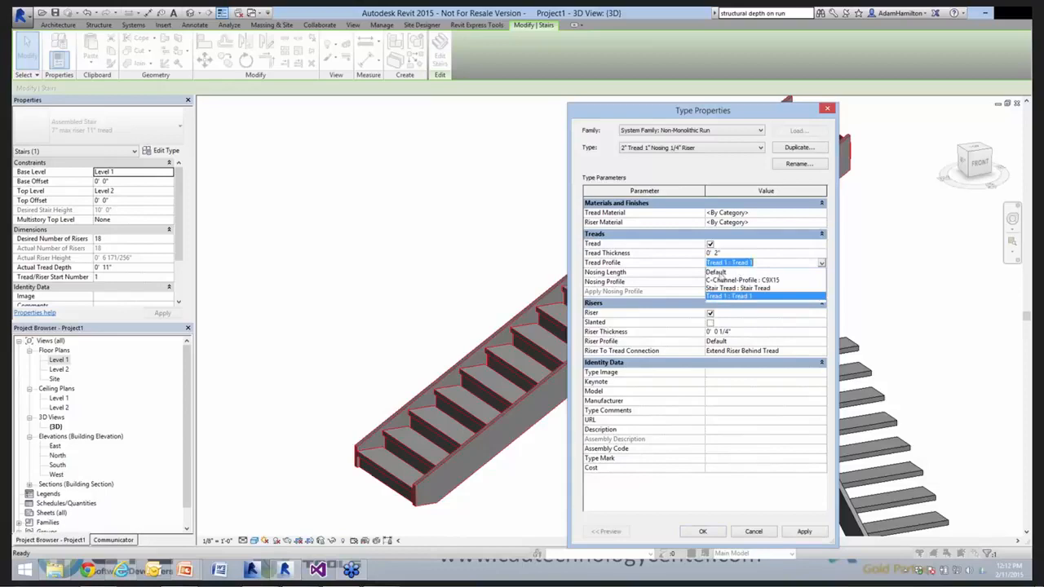
{"action": "left_click", "coordinate": [720, 273]}
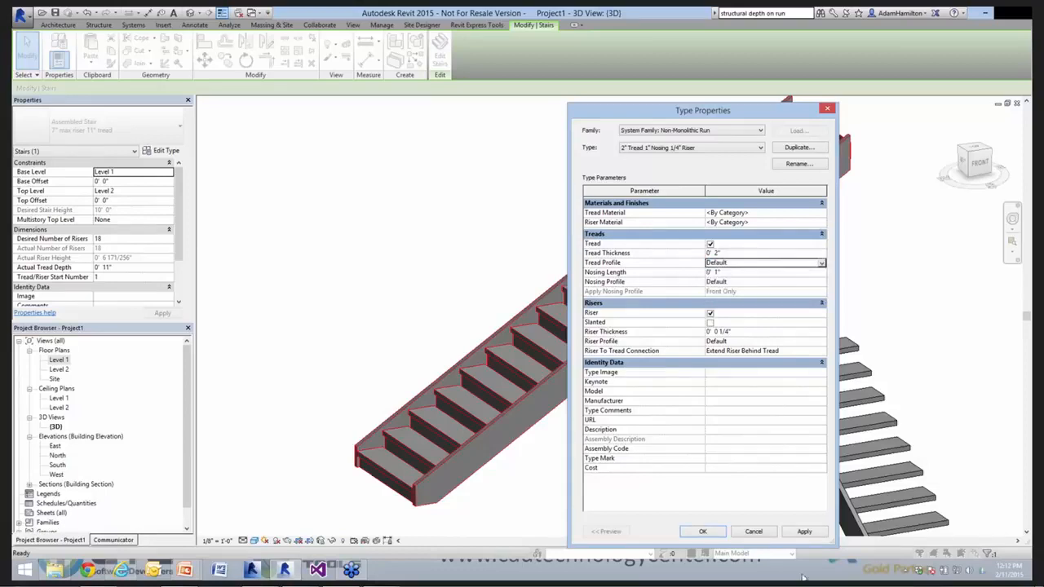
{"action": "left_click", "coordinate": [804, 531]}
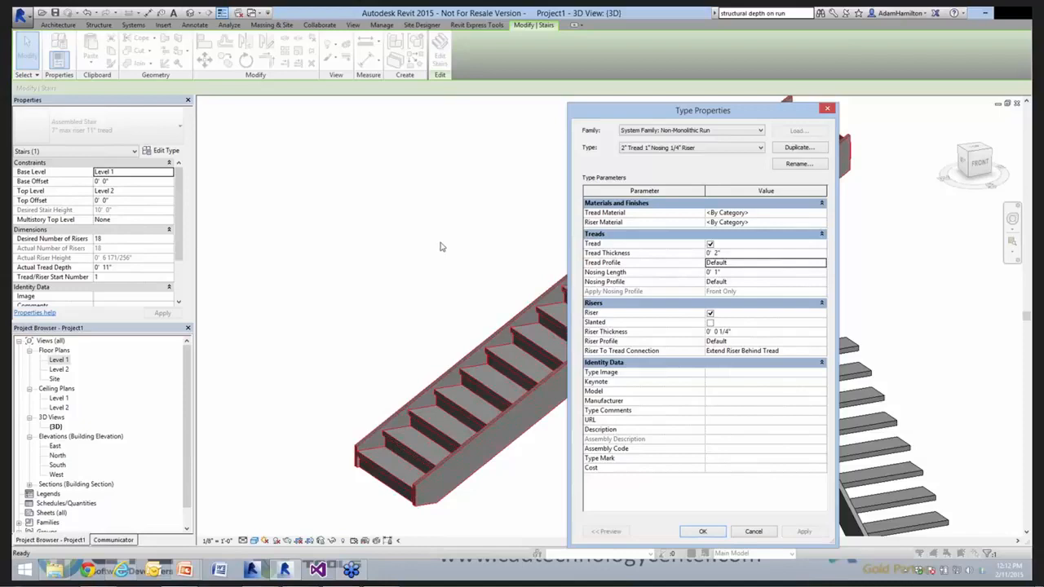
{"action": "left_click", "coordinate": [753, 531]}
{"action": "left_click", "coordinate": [754, 532]}
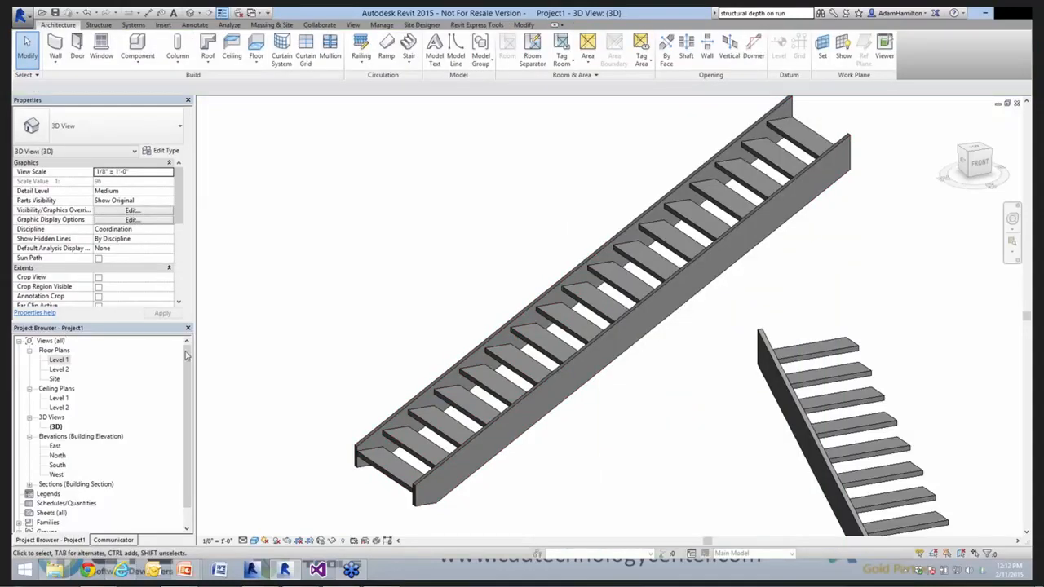
Examine the profile families loaded in the project, including the stair nosing and tread profiles
{"action": "left_click_drag", "start_coordinate": [188, 355], "coordinate": [187, 392]}
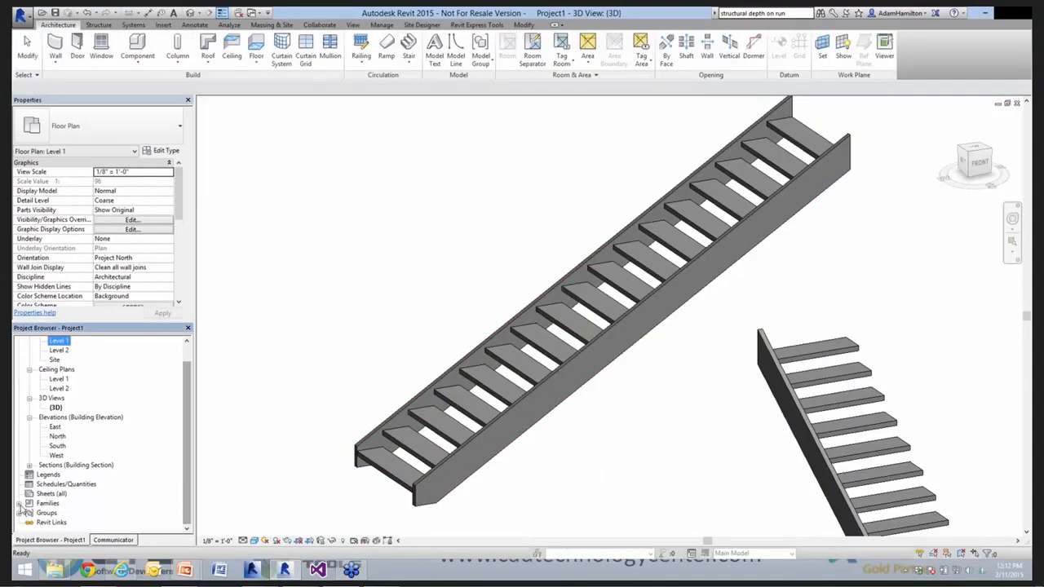
{"action": "left_click", "coordinate": [20, 505]}
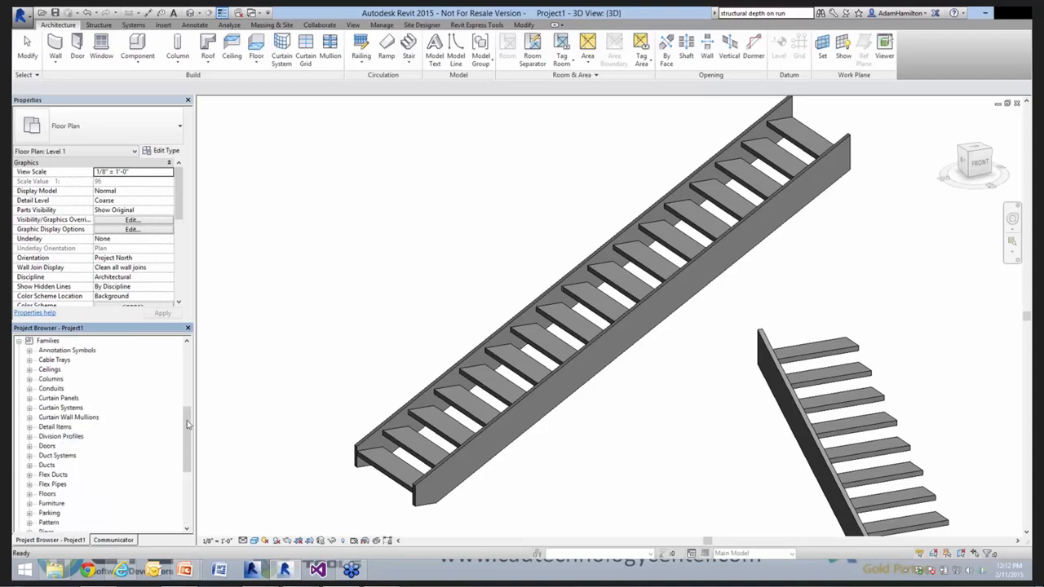
{"action": "scroll", "coordinate": [35, 439], "scroll_direction": "down", "scroll_amount": 5}
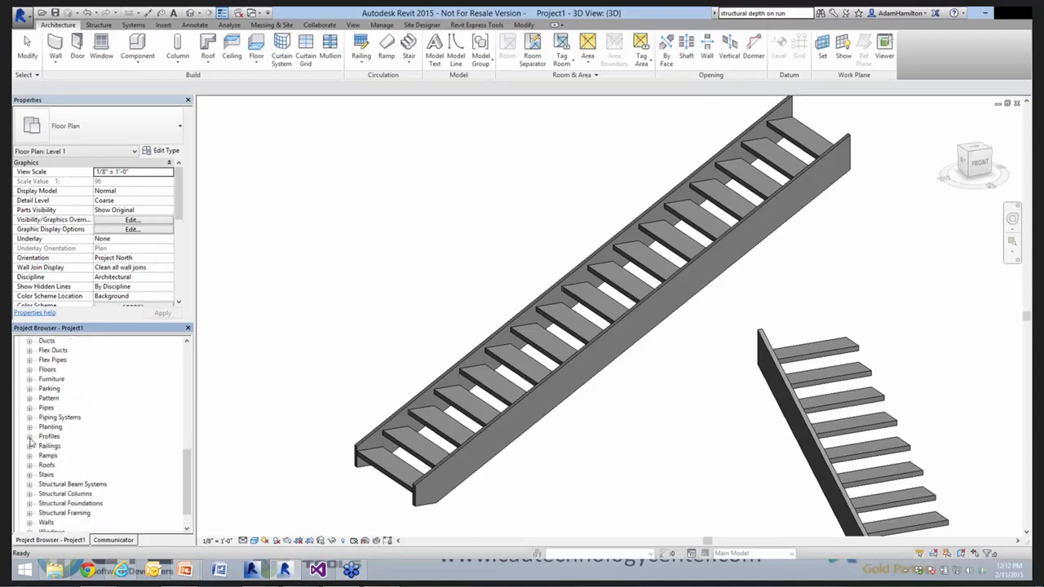
{"action": "left_click", "coordinate": [31, 438]}
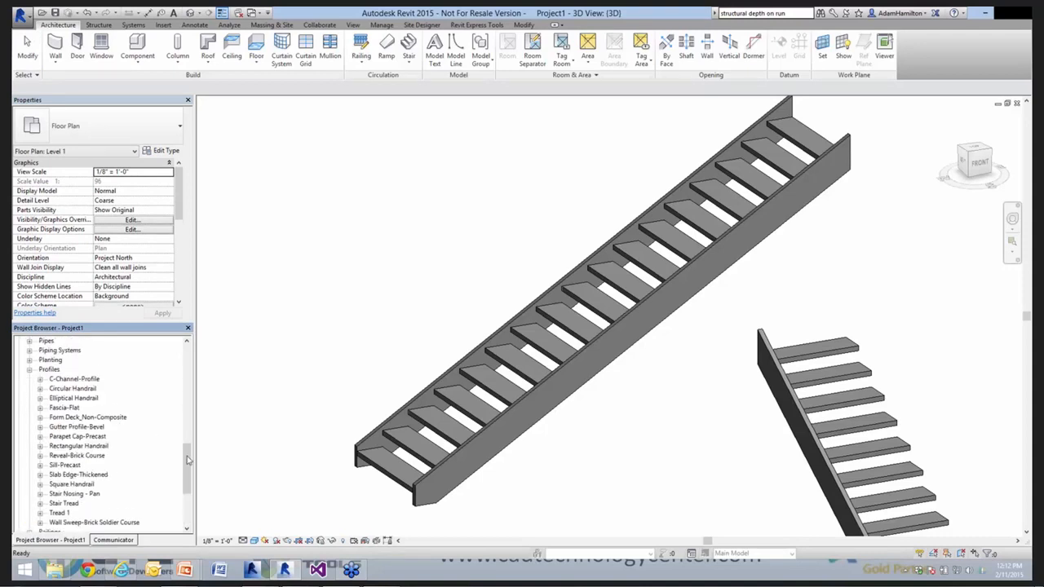
{"action": "left_click_drag", "start_coordinate": [187, 458], "coordinate": [186, 463]}
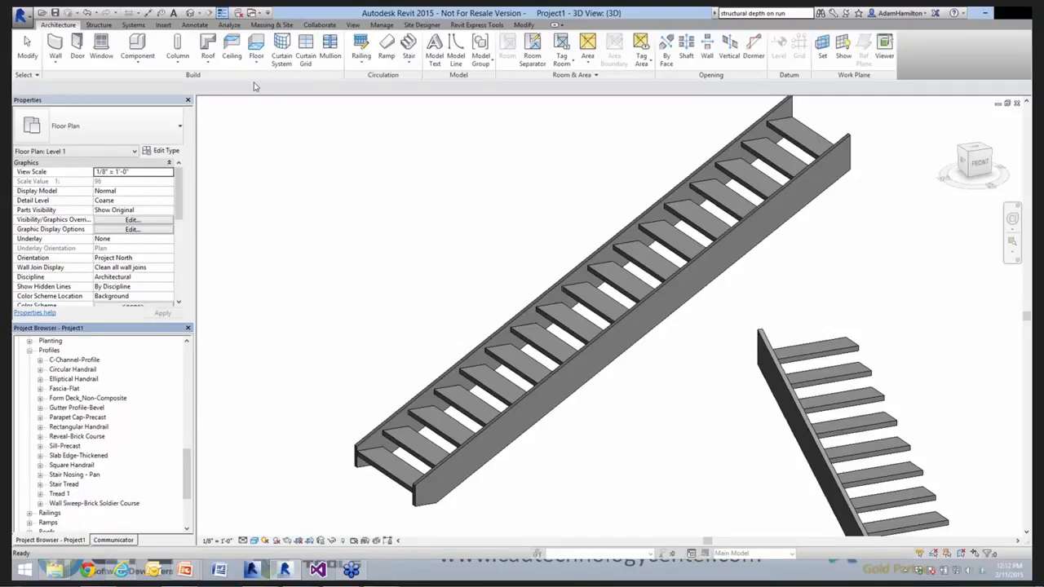
Create a new family from the Profile-Stair Nosing.rft template
{"action": "left_click", "coordinate": [28, 20]}
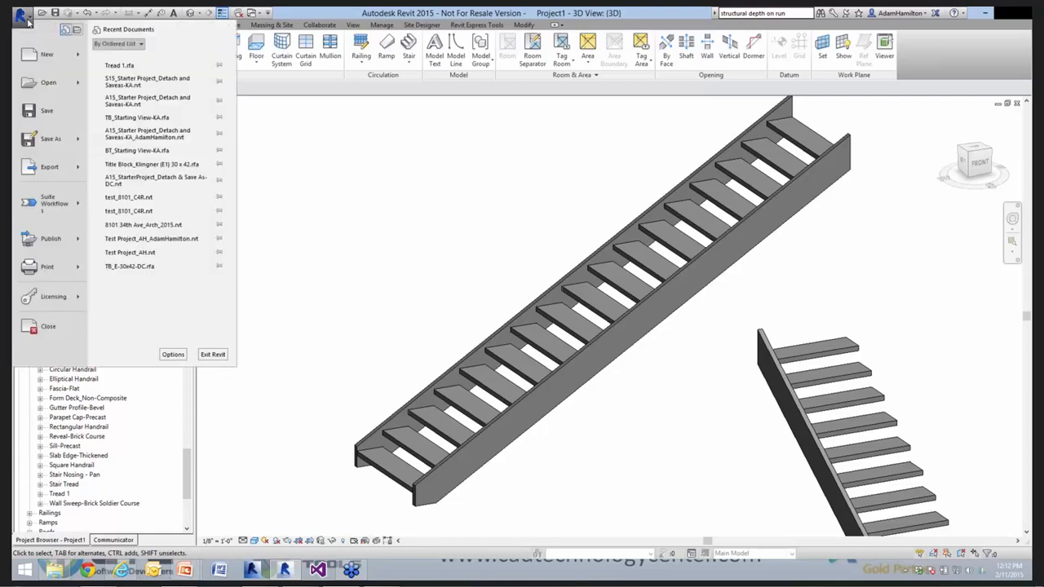
{"action": "mouse_move", "coordinate": [49, 54]}
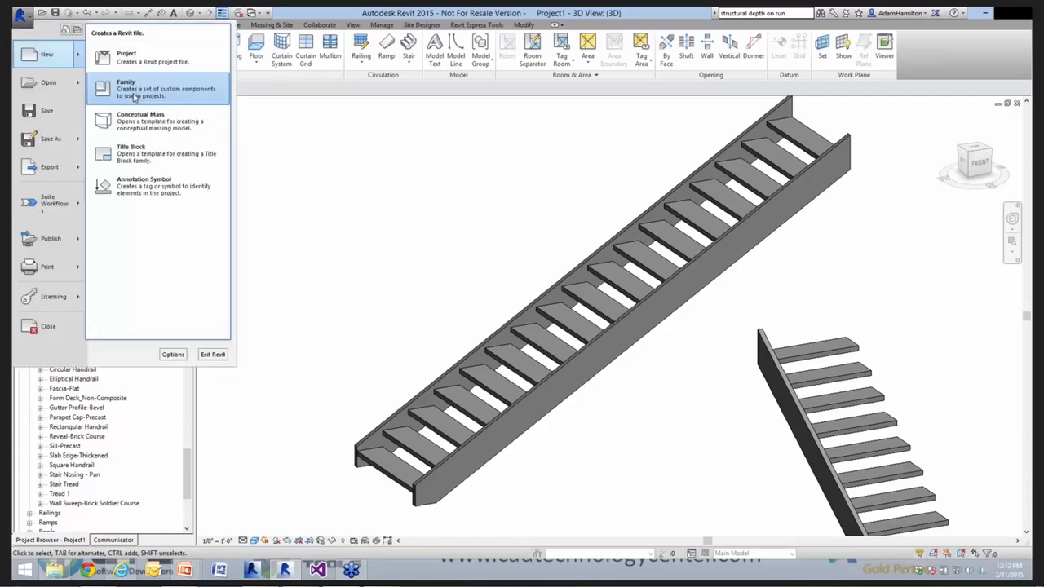
{"action": "left_click", "coordinate": [145, 100]}
{"action": "left_click_drag", "start_coordinate": [561, 217], "coordinate": [557, 253]}
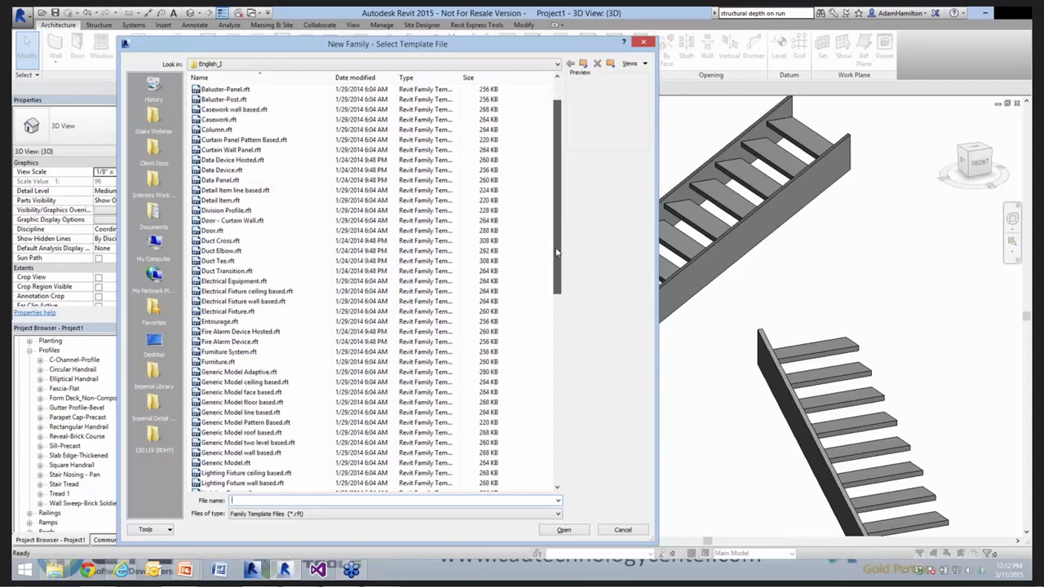
{"action": "scroll", "coordinate": [223, 311], "scroll_direction": "down", "scroll_amount": 10}
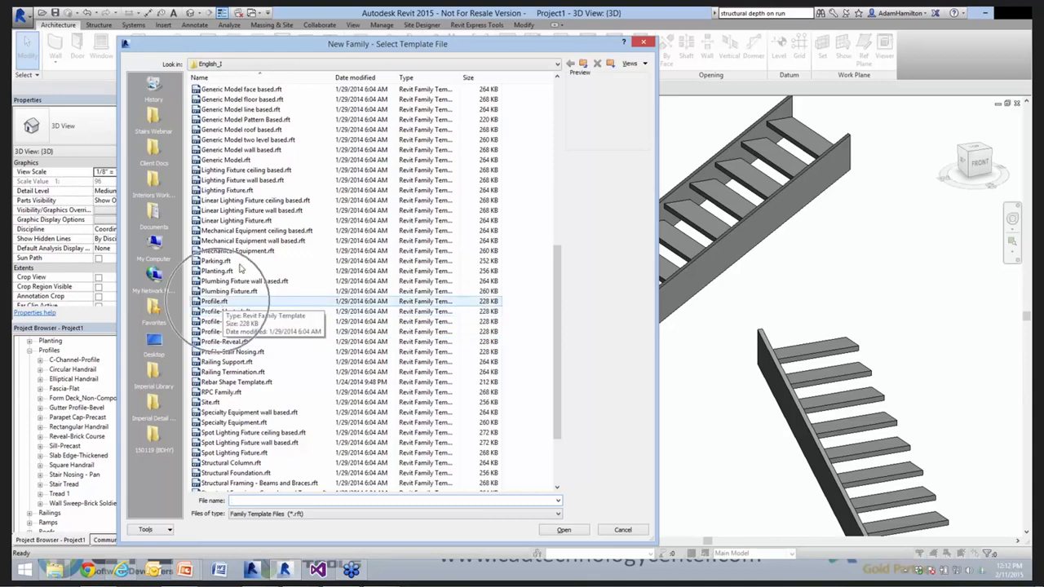
{"action": "left_click", "coordinate": [214, 301]}
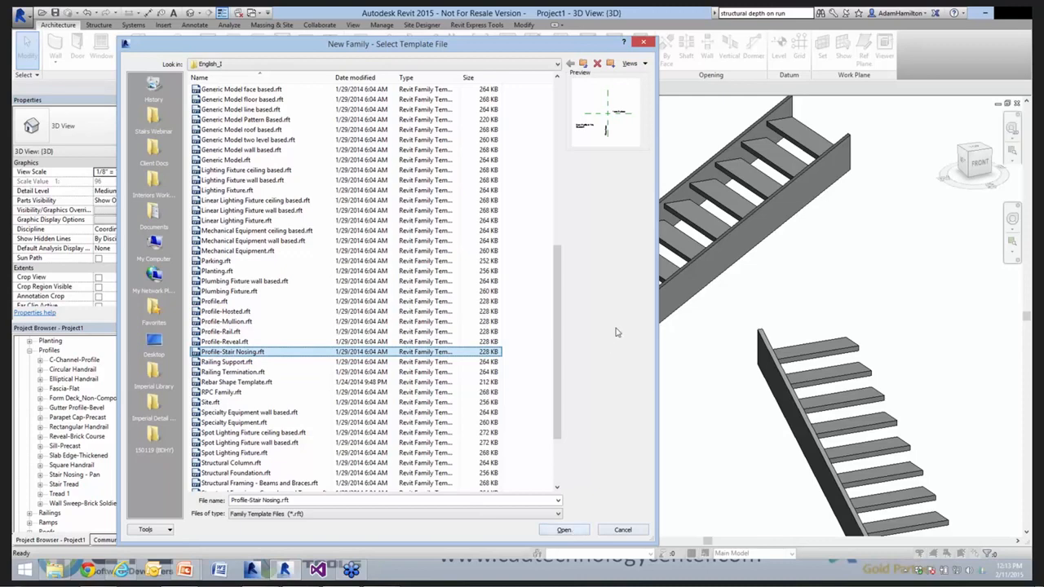
{"action": "left_click", "coordinate": [566, 530]}
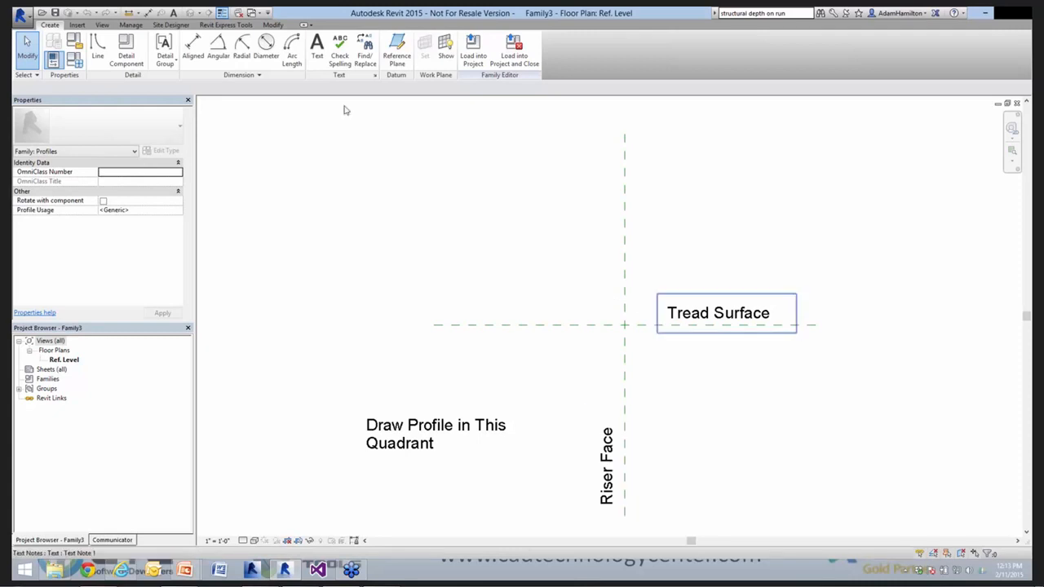
Sketch an open stepped chain of lines alongside the Riser Face and Tread Surface reference planes to illustrate the stair outline
{"action": "left_click", "coordinate": [97, 49]}
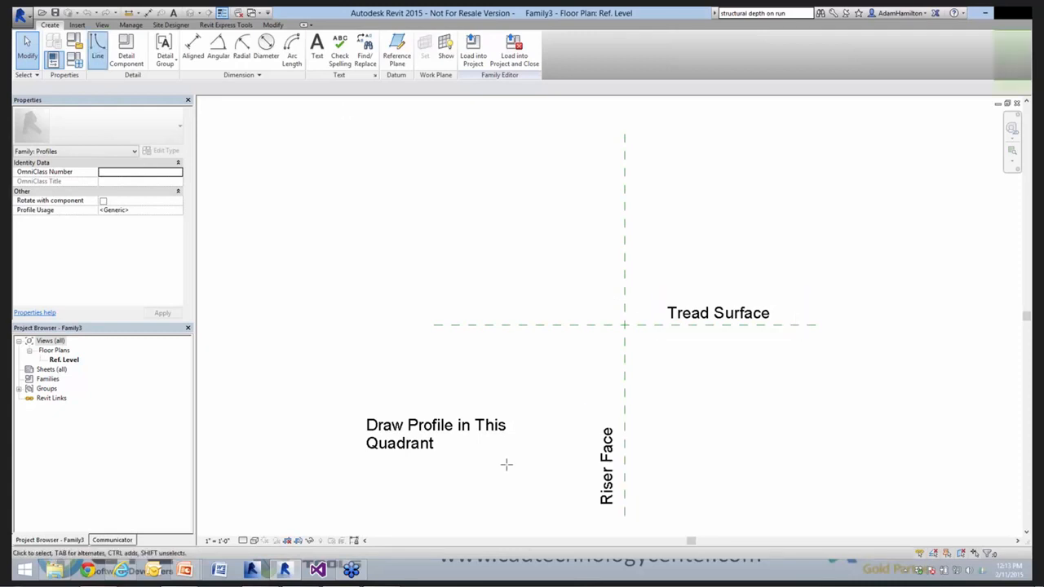
{"action": "left_click", "coordinate": [643, 463]}
{"action": "left_click", "coordinate": [812, 340]}
{"action": "left_click", "coordinate": [810, 262]}
{"action": "left_click", "coordinate": [902, 273]}
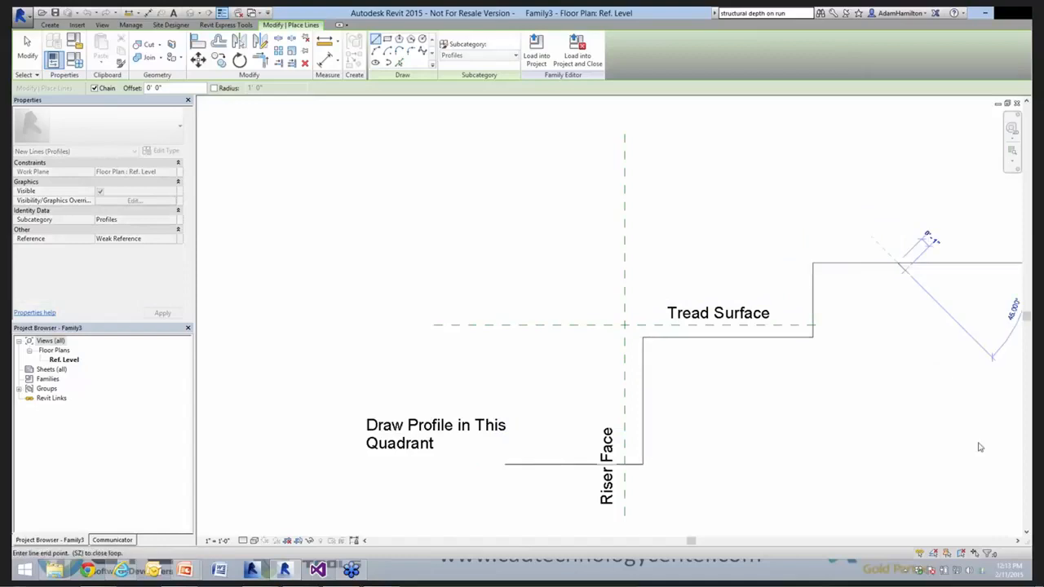
{"action": "key", "text": "Escape"}
{"action": "key", "text": "Escape"}
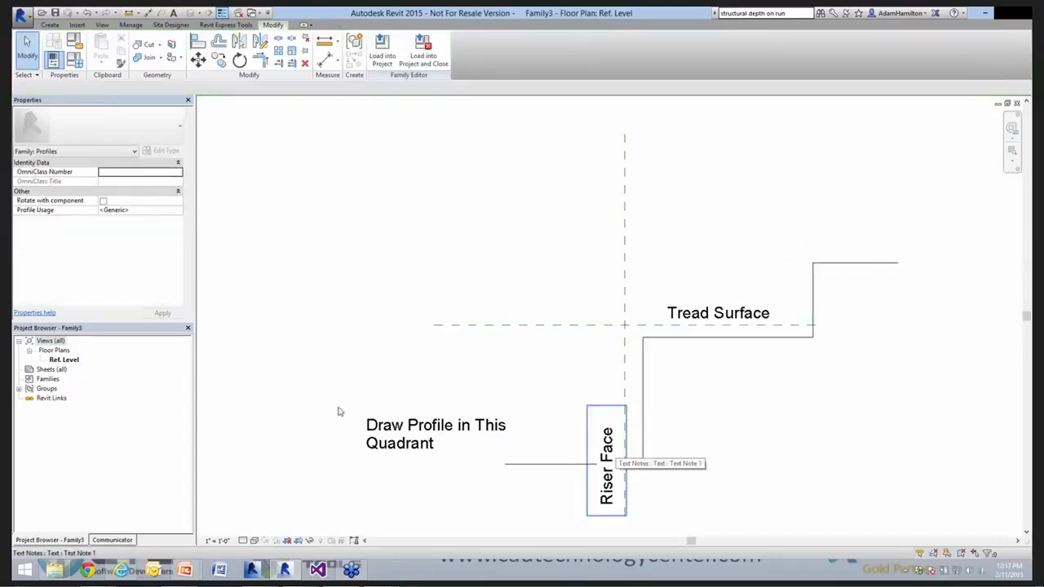
Delete the "Draw Profile in This Quadrant" text note from the nosing profile family
{"action": "left_click", "coordinate": [427, 438]}
{"action": "key", "text": "Delete"}
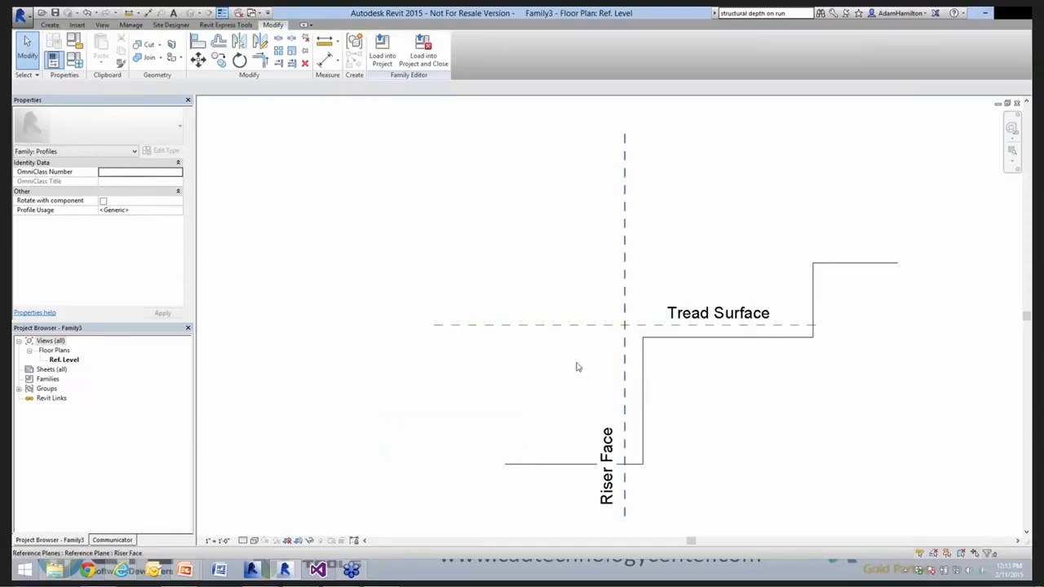
{"action": "scroll", "coordinate": [576, 367], "scroll_direction": "up", "scroll_amount": 2}
{"action": "scroll", "coordinate": [584, 371], "scroll_direction": "down", "scroll_amount": 2}
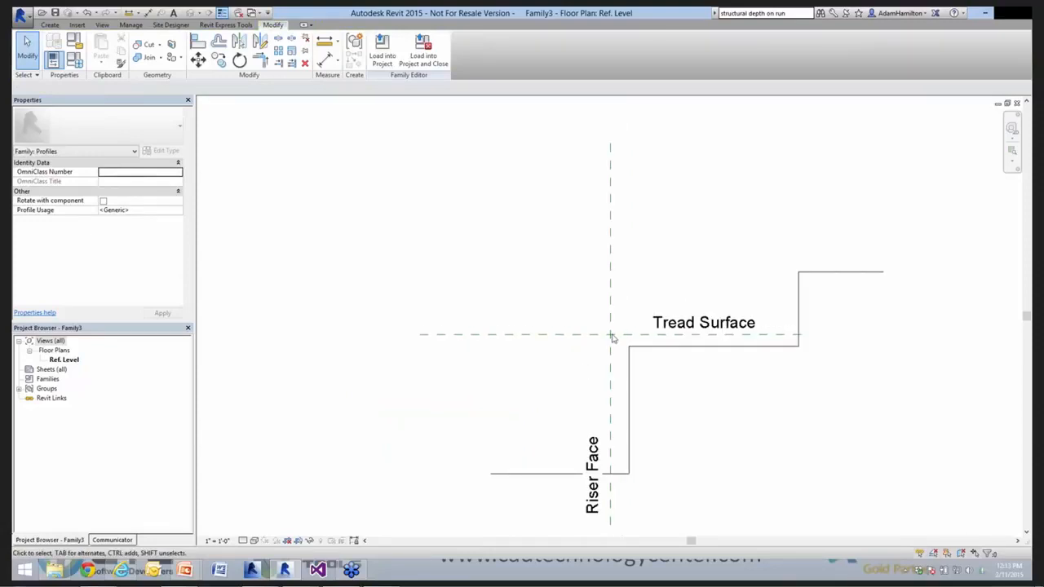
{"action": "key", "text": "ctrl"}
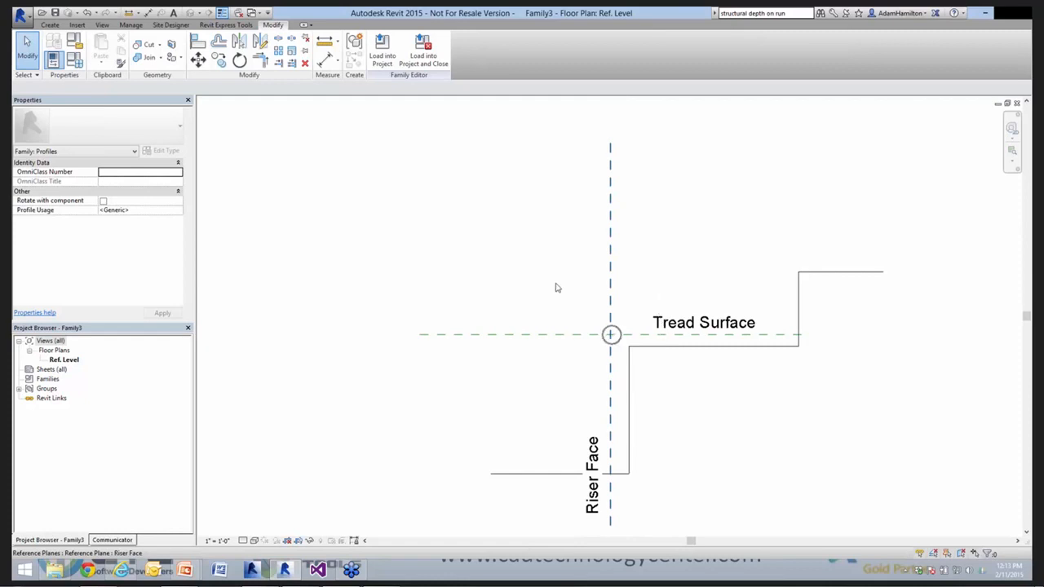
{"action": "key", "text": "ctrl"}
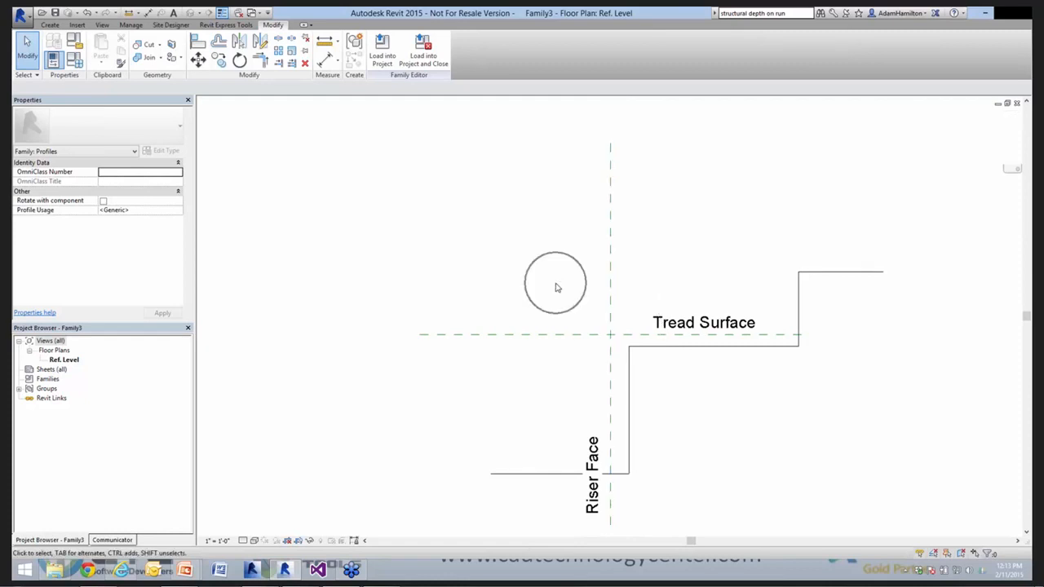
Return to the project's Level 1 plan, move the section line so it cuts through the straight stair, and open Section 1
{"action": "key", "text": "ctrl+Tab"}
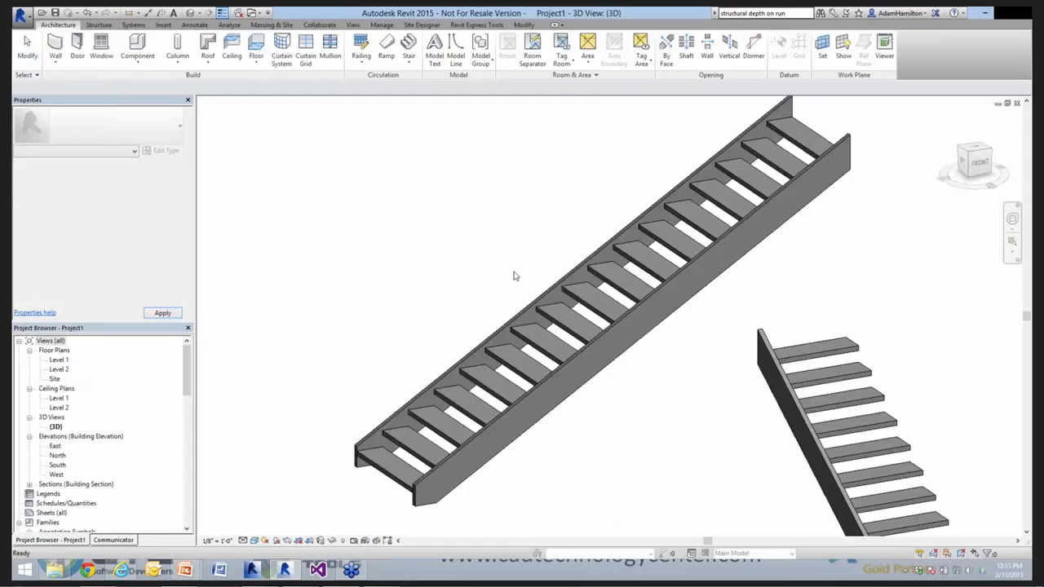
{"action": "key", "text": "ctrl+Tab"}
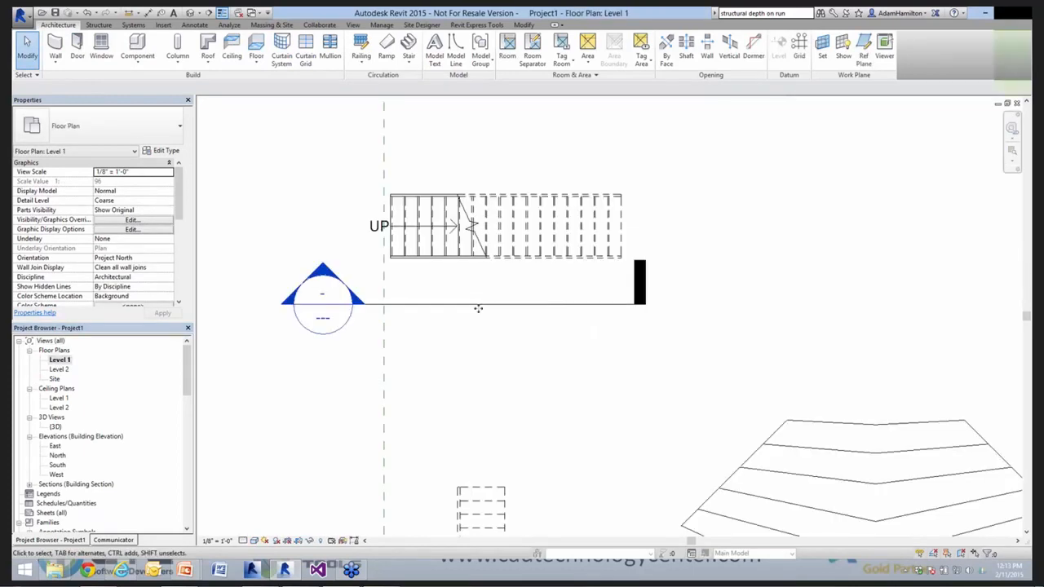
{"action": "left_click", "coordinate": [478, 306]}
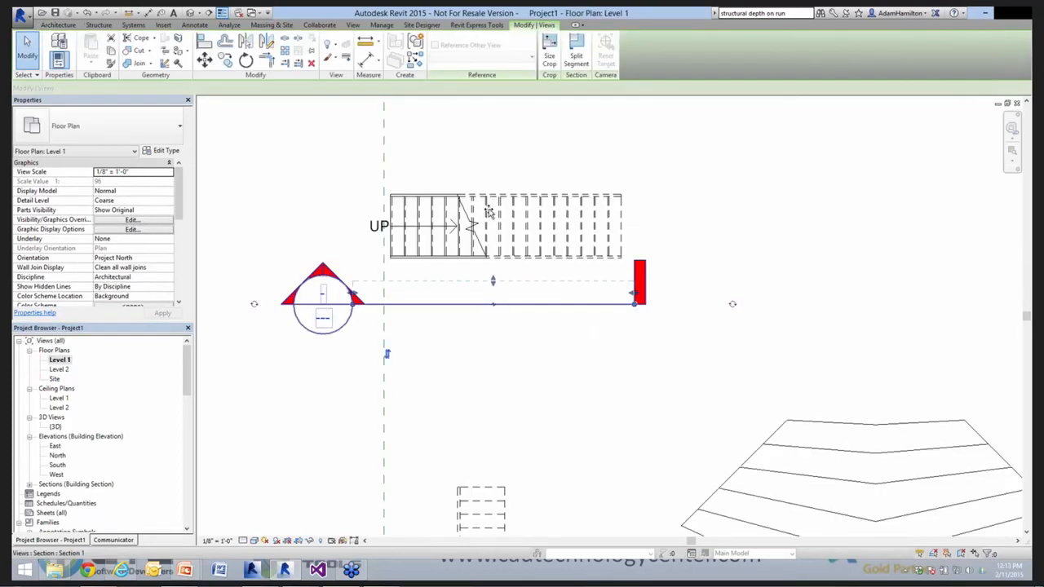
{"action": "left_click_drag", "start_coordinate": [489, 212], "coordinate": [491, 211]}
{"action": "left_click", "coordinate": [489, 133]}
{"action": "double_click", "coordinate": [336, 172]}
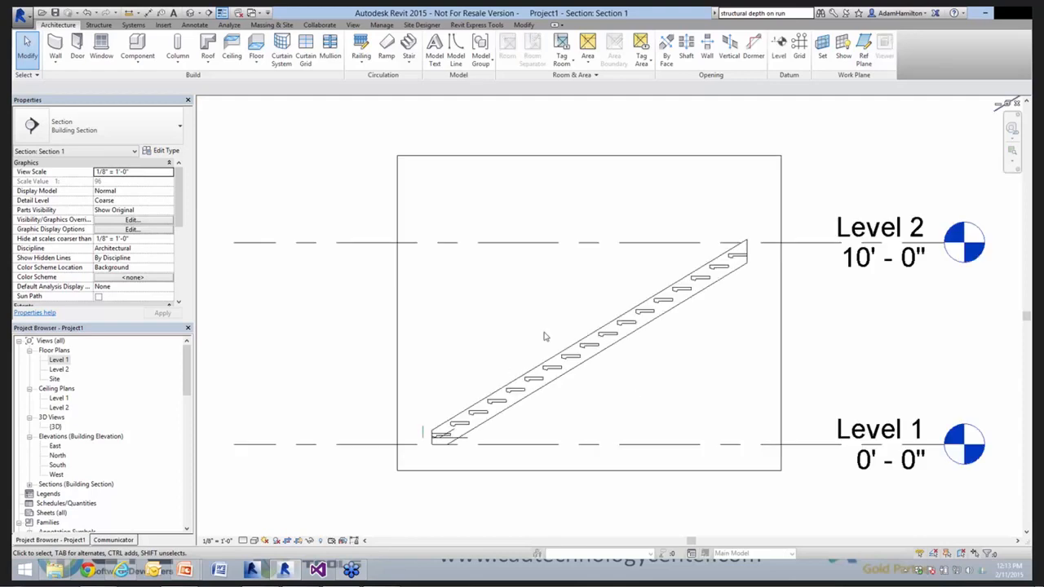
{"action": "scroll", "coordinate": [504, 368], "scroll_direction": "up", "scroll_amount": 5}
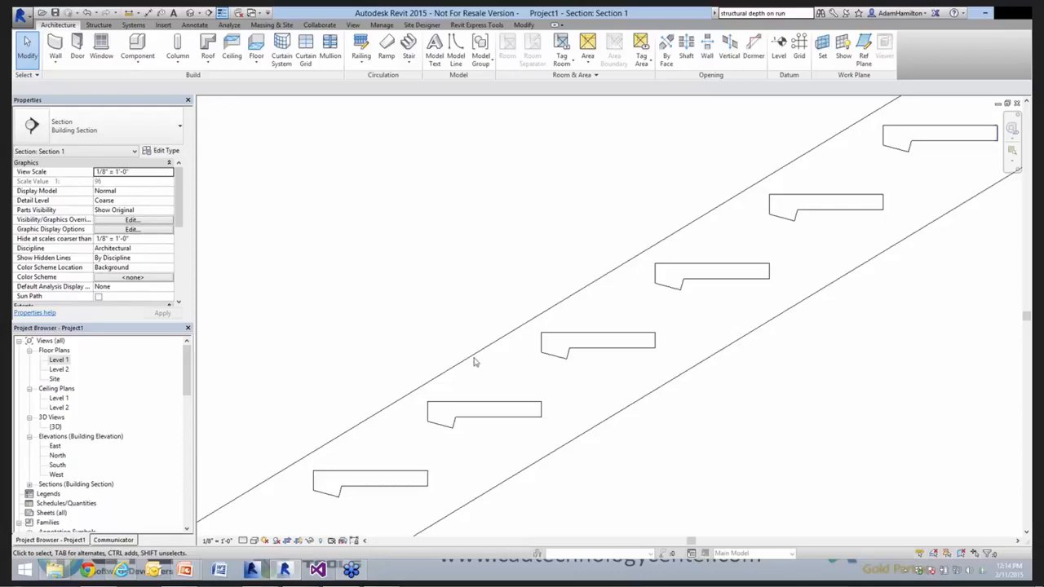
In the sectioned stair's 2" Tread 1" Nosing 1/4" Riser run type, set the tread profile to Default, enable risers, and apply
{"action": "left_click", "coordinate": [474, 357]}
{"action": "left_click", "coordinate": [174, 150]}
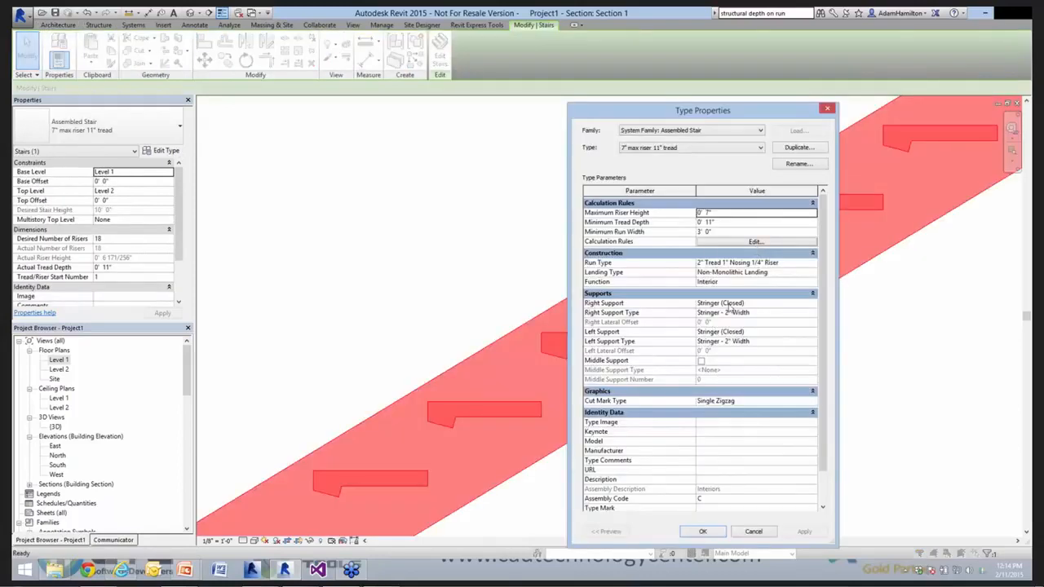
{"action": "left_click", "coordinate": [813, 263]}
{"action": "left_click", "coordinate": [813, 263]}
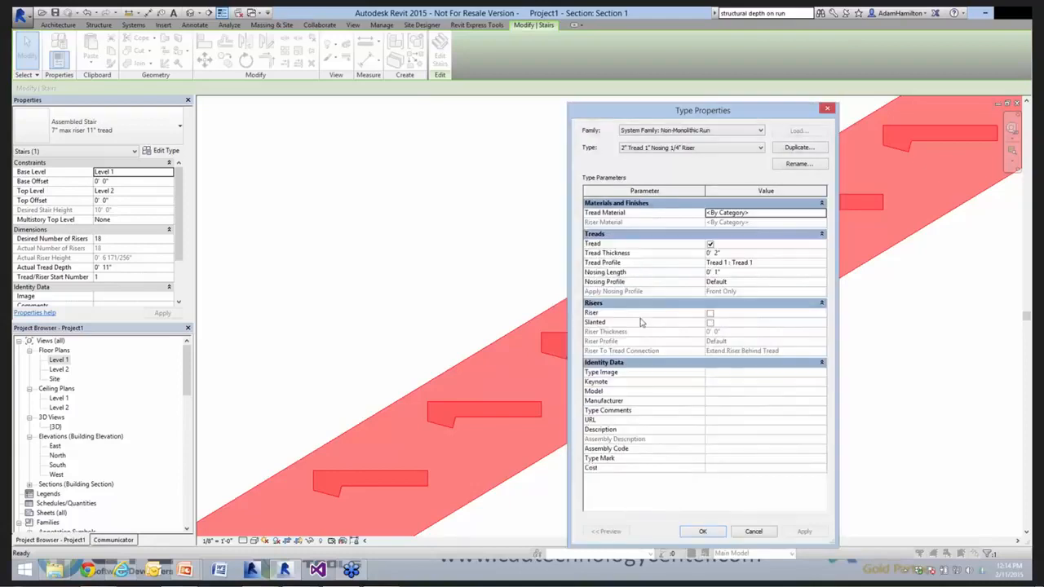
{"action": "left_click", "coordinate": [717, 262]}
{"action": "left_click", "coordinate": [716, 264]}
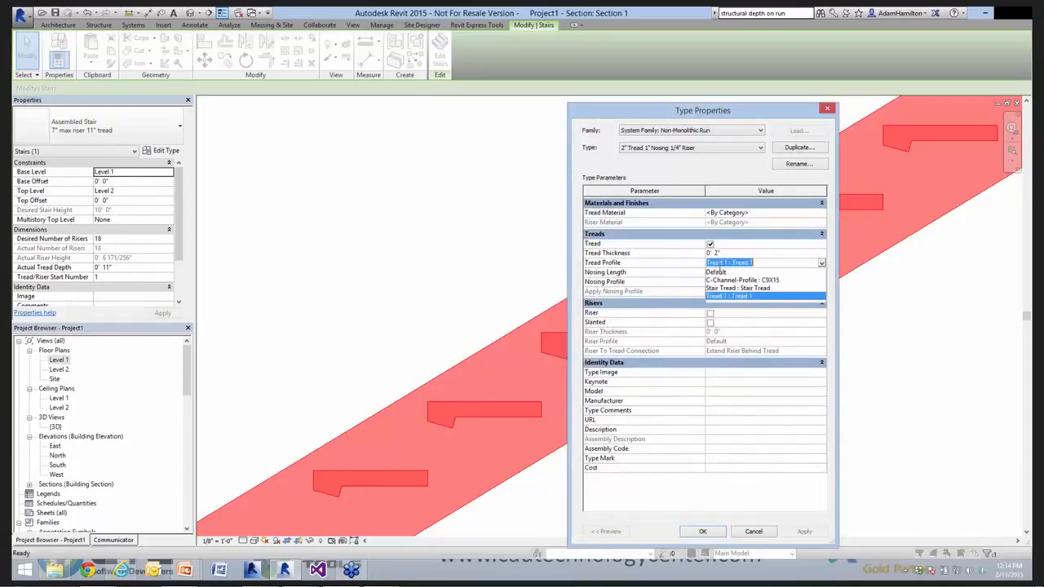
{"action": "left_click", "coordinate": [715, 272]}
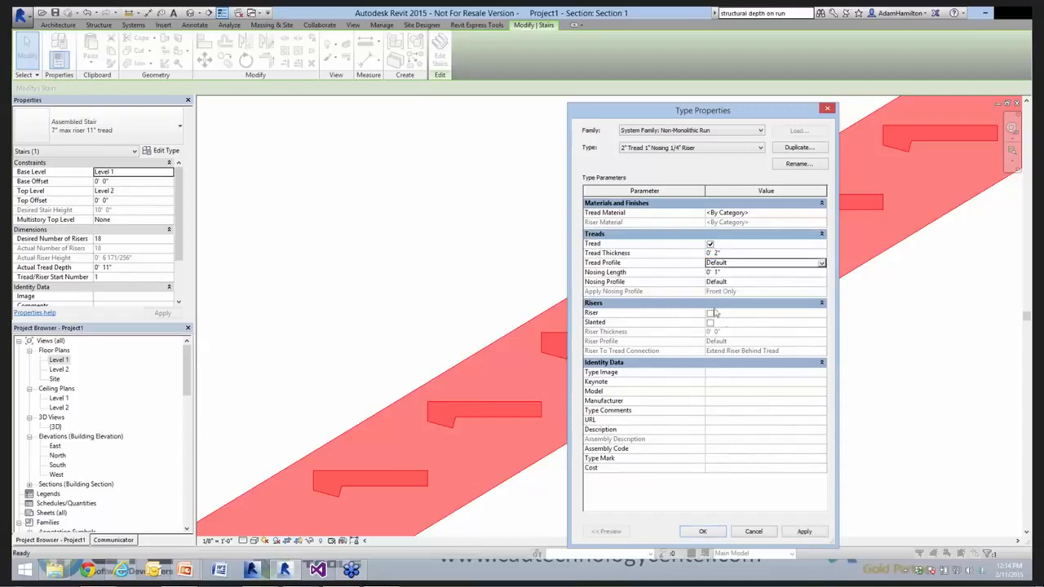
{"action": "left_click", "coordinate": [709, 314]}
{"action": "left_click", "coordinate": [802, 532]}
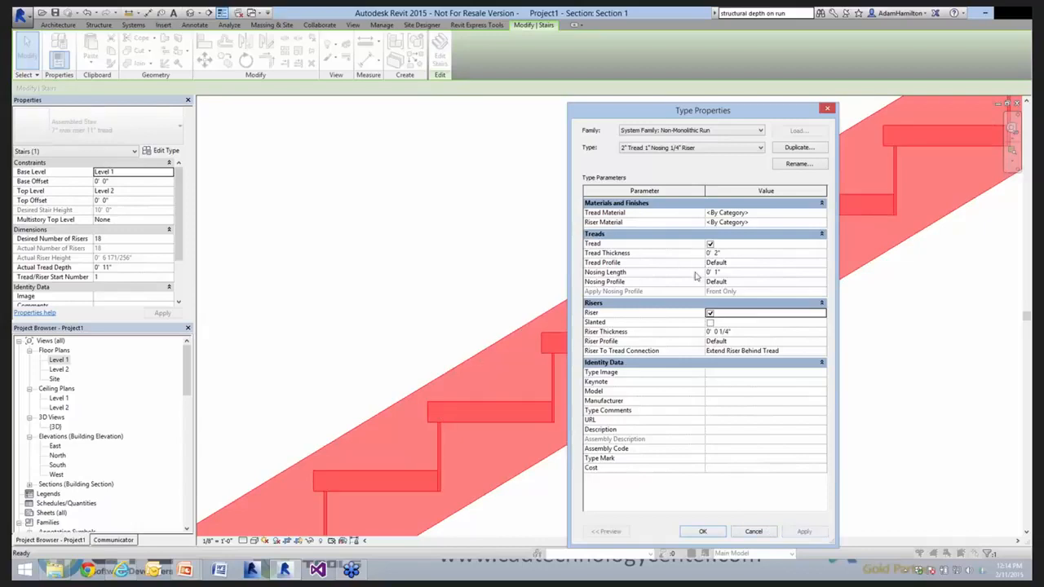
Set the run type's nosing length to 0 and accept the stair type changes
{"action": "left_click", "coordinate": [733, 272]}
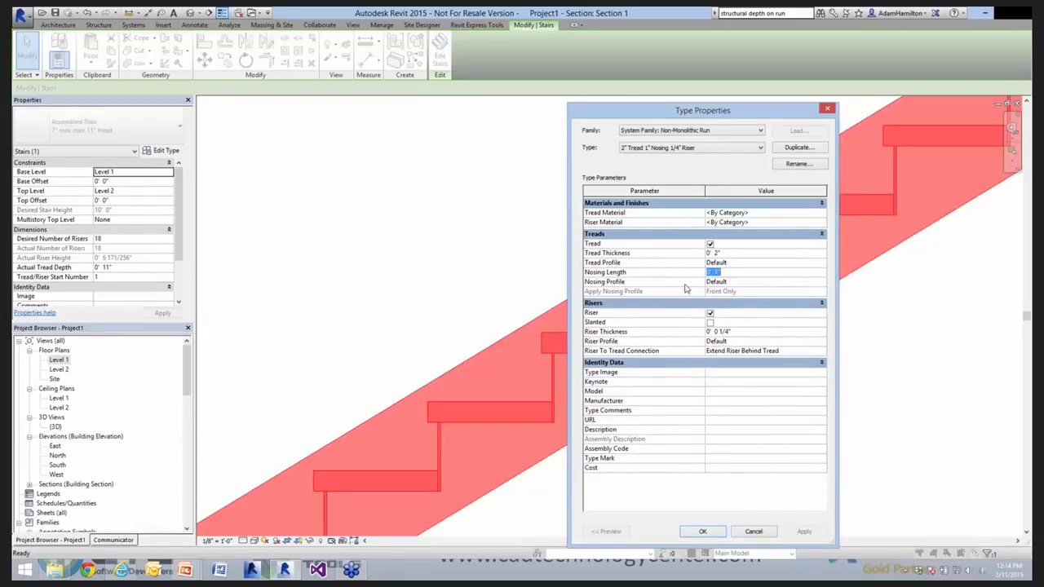
{"action": "type", "text": "0"}
{"action": "key", "text": "Return"}
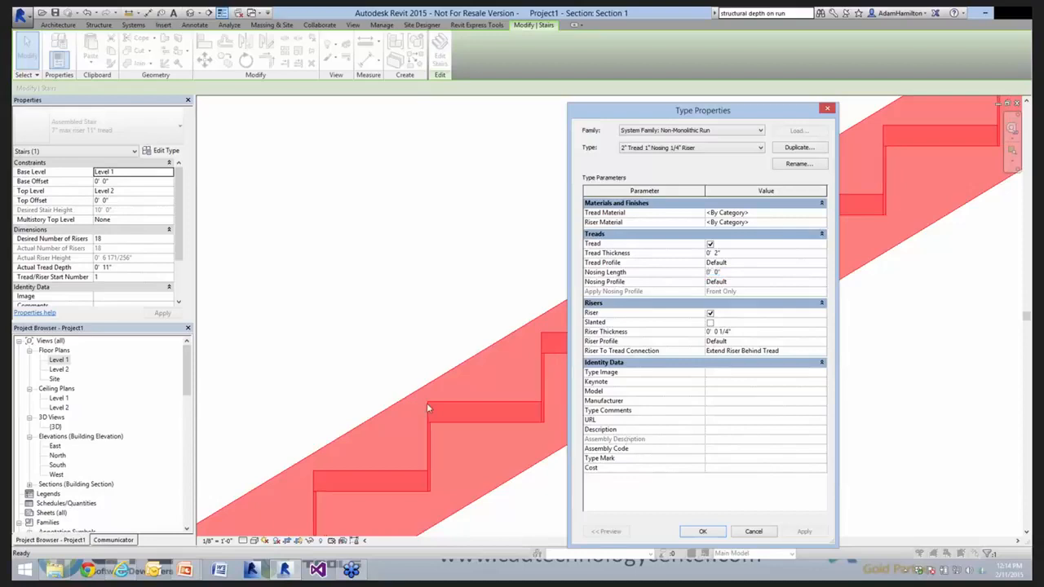
{"action": "left_click", "coordinate": [428, 406]}
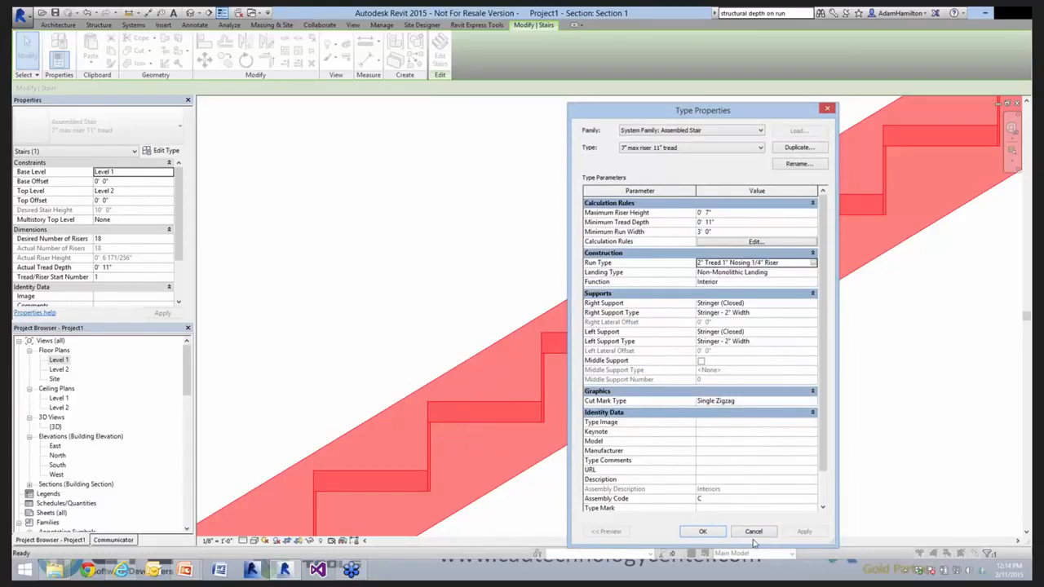
{"action": "left_click", "coordinate": [703, 531]}
{"action": "key", "text": "Escape"}
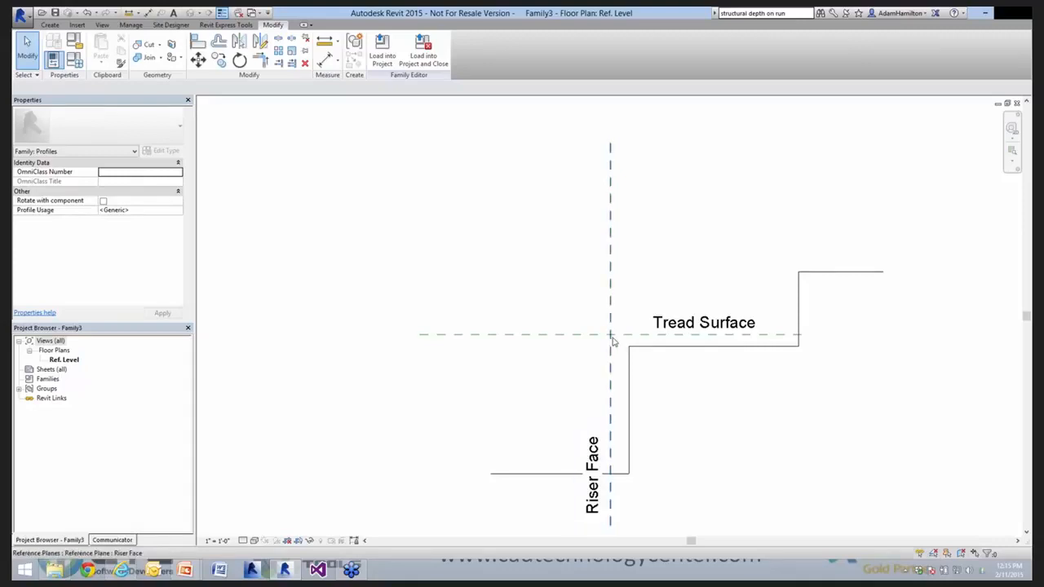
{"action": "left_click", "coordinate": [50, 25]}
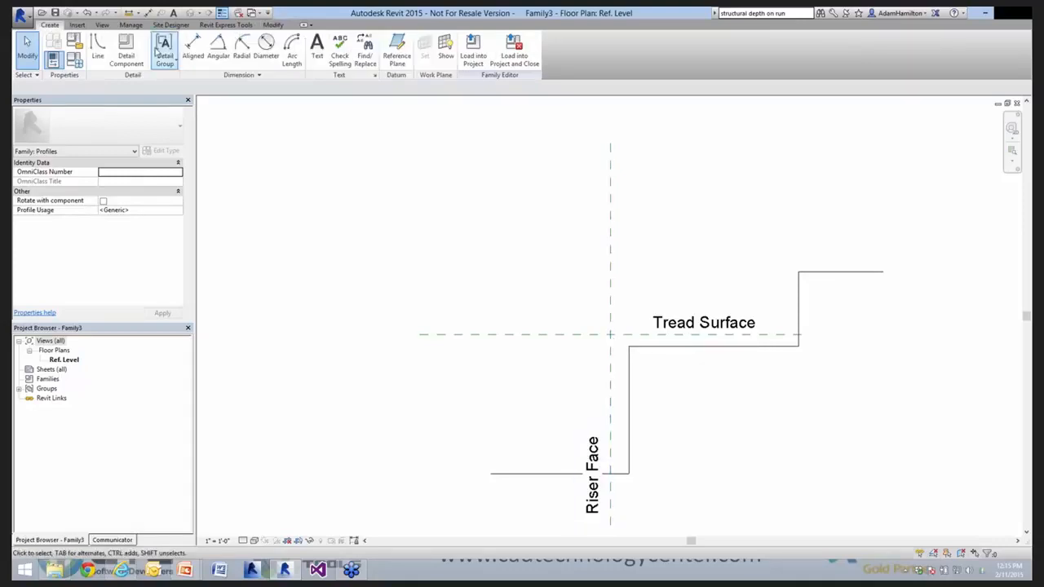
{"action": "left_click", "coordinate": [99, 49]}
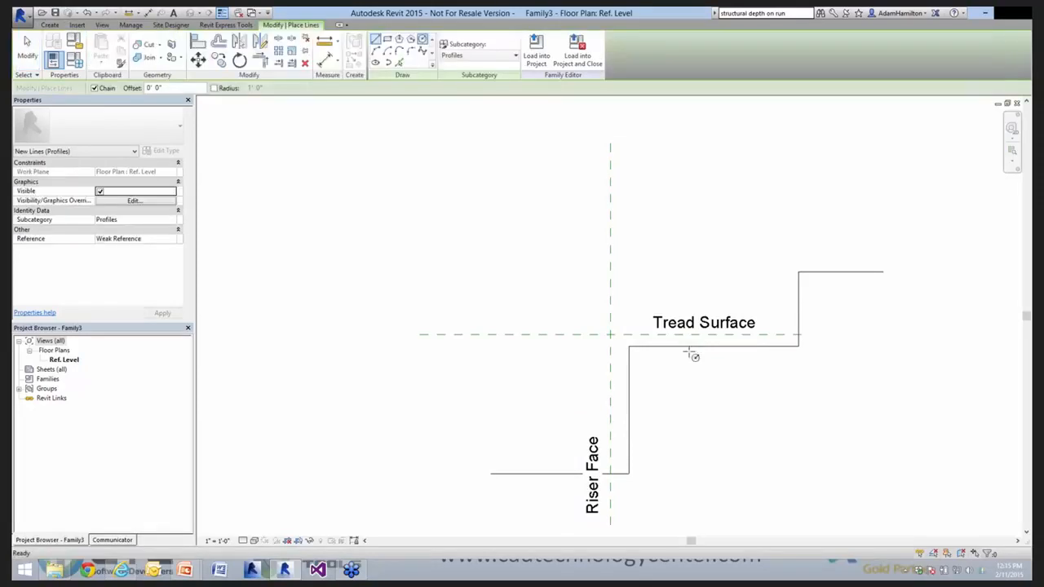
{"action": "left_click", "coordinate": [611, 325]}
{"action": "key", "text": "Escape"}
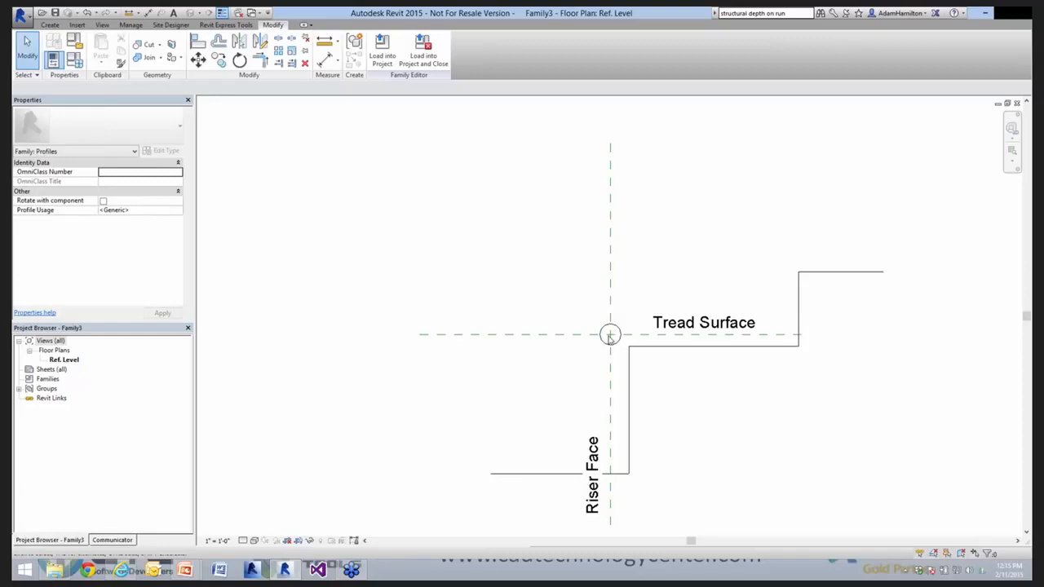
Sketch a closed four-sided nosing profile about 2" wide at the reference plane intersection, with a sloped underside running back to the riser face
{"action": "left_click", "coordinate": [51, 26]}
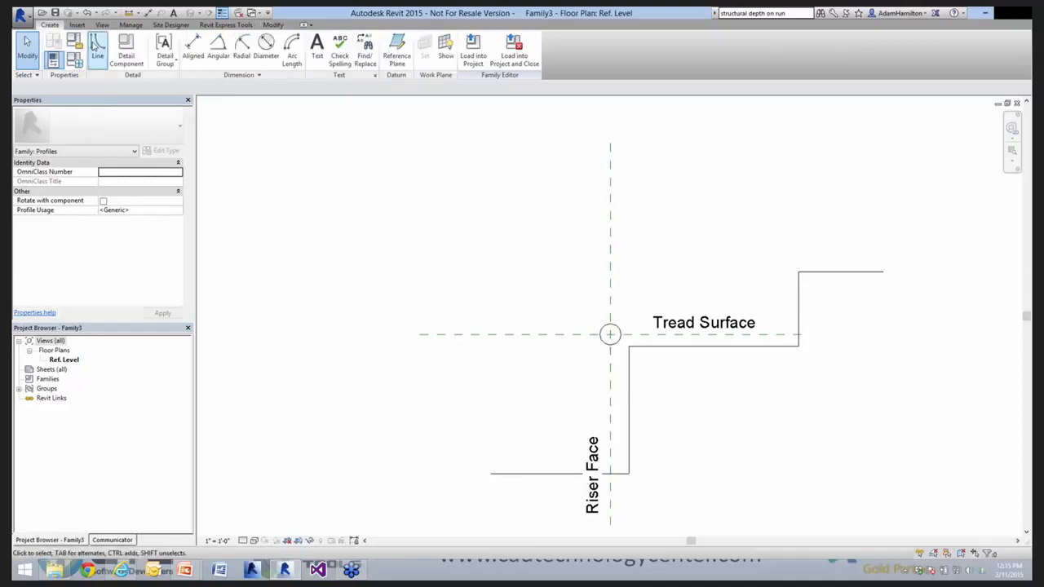
{"action": "left_click", "coordinate": [96, 49]}
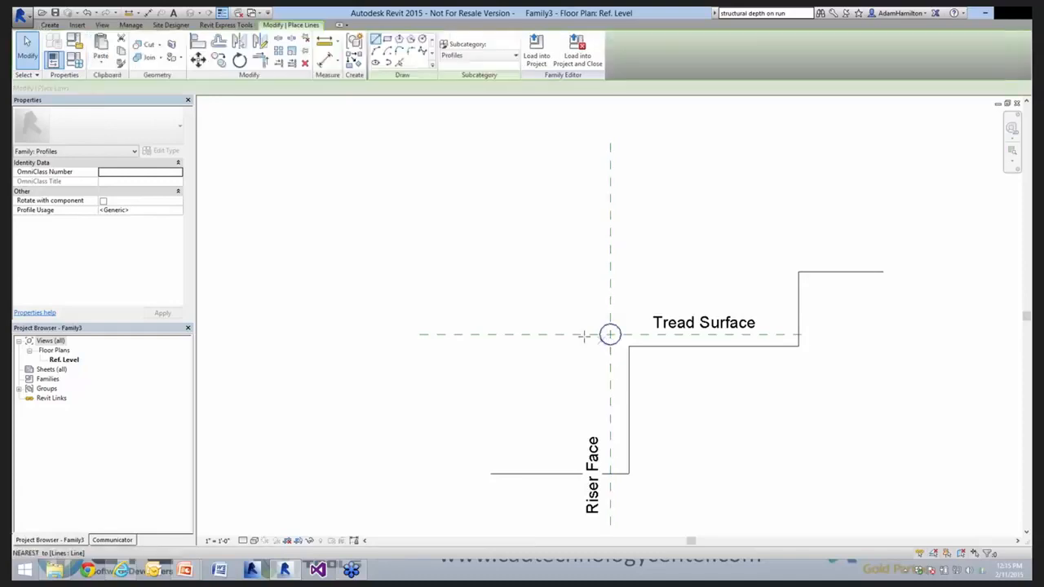
{"action": "left_click", "coordinate": [585, 361]}
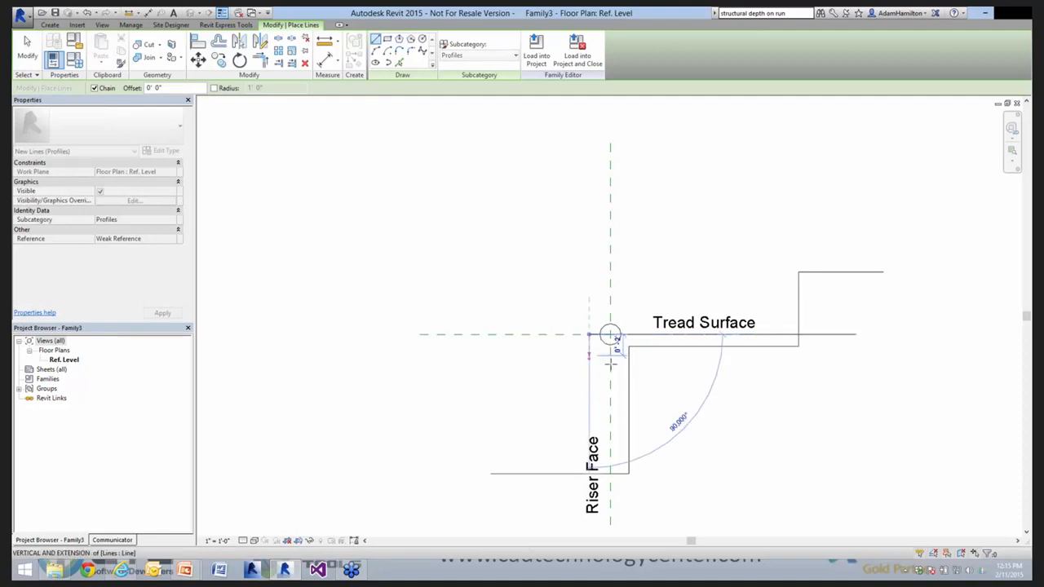
{"action": "left_click", "coordinate": [589, 356]}
{"action": "left_click", "coordinate": [610, 377]}
{"action": "left_click", "coordinate": [610, 335]}
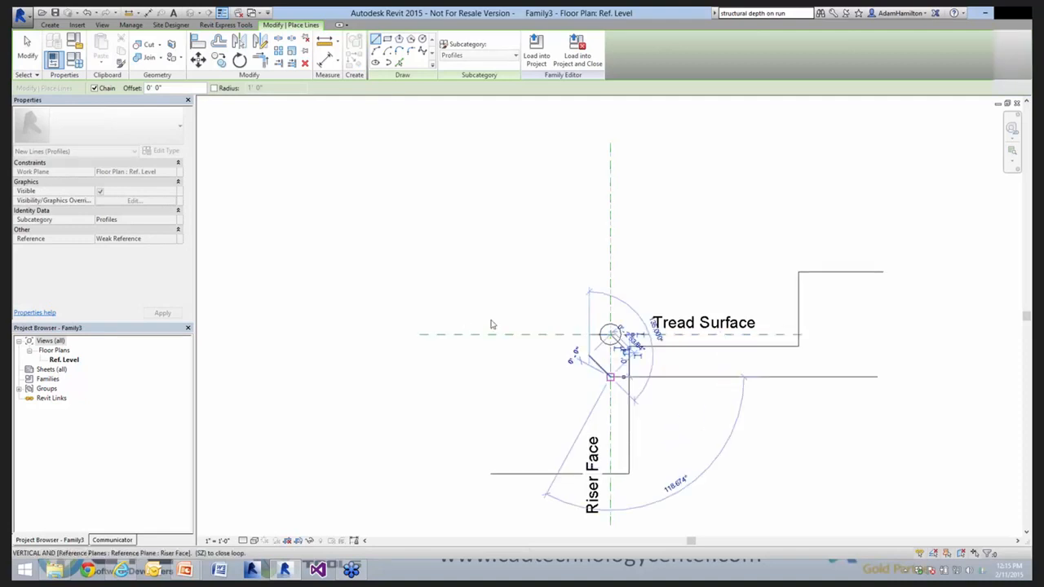
{"action": "key", "text": "Escape"}
{"action": "key", "text": "Escape"}
Delete the circle at the reference plane intersection and the four-sided nosing profile
{"action": "scroll", "coordinate": [492, 324], "scroll_direction": "up", "scroll_amount": 2}
{"action": "left_click", "coordinate": [543, 311]}
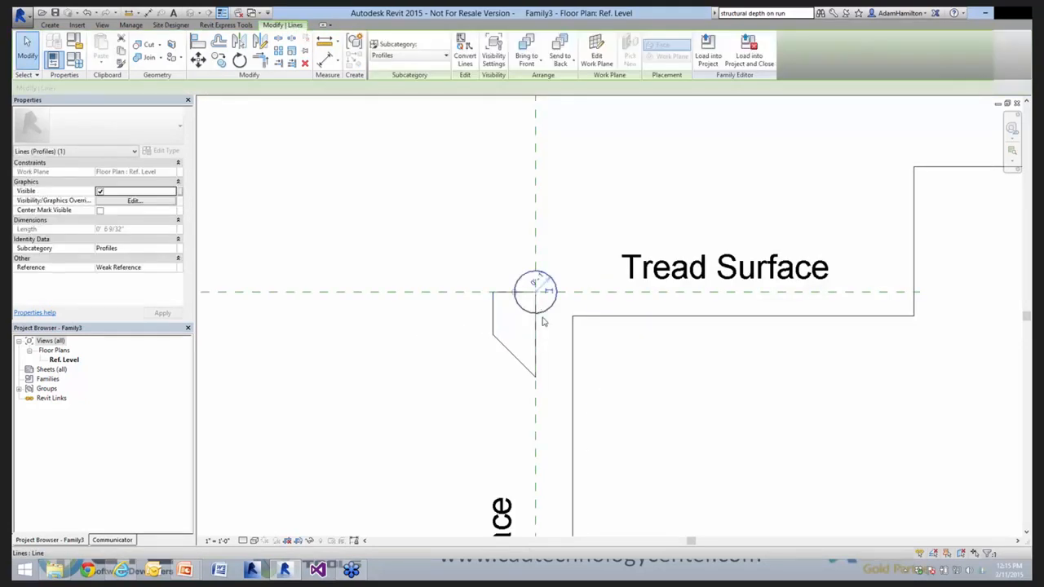
{"action": "left_click", "coordinate": [495, 364]}
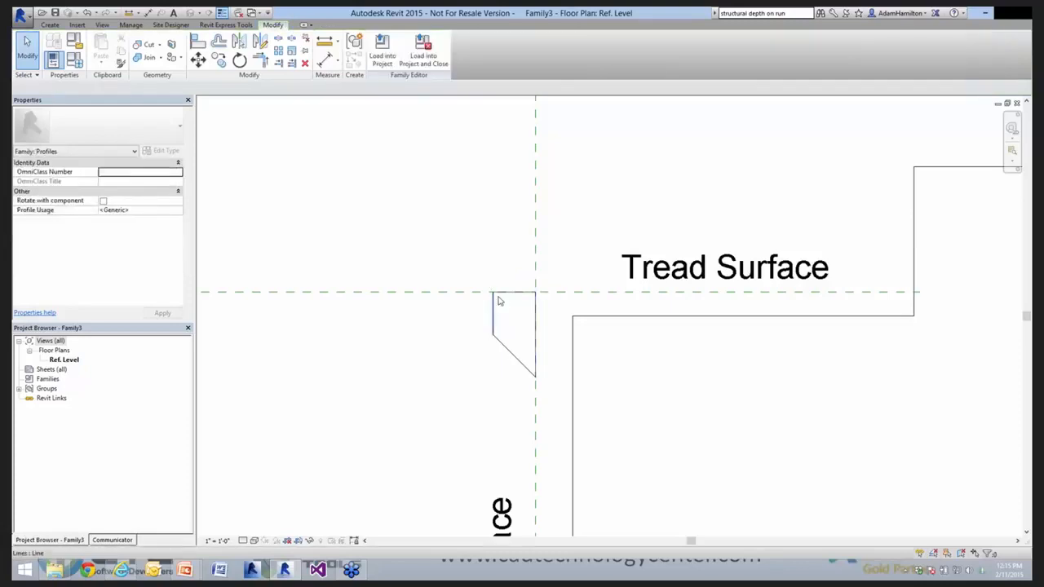
{"action": "left_click_drag", "start_coordinate": [463, 262], "coordinate": [552, 419]}
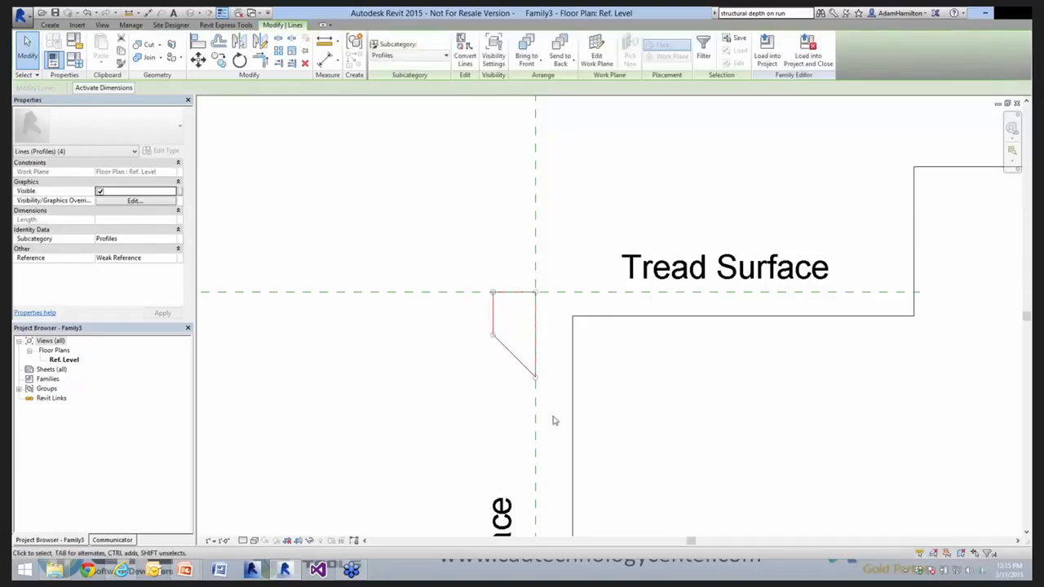
{"action": "key", "text": "Delete"}
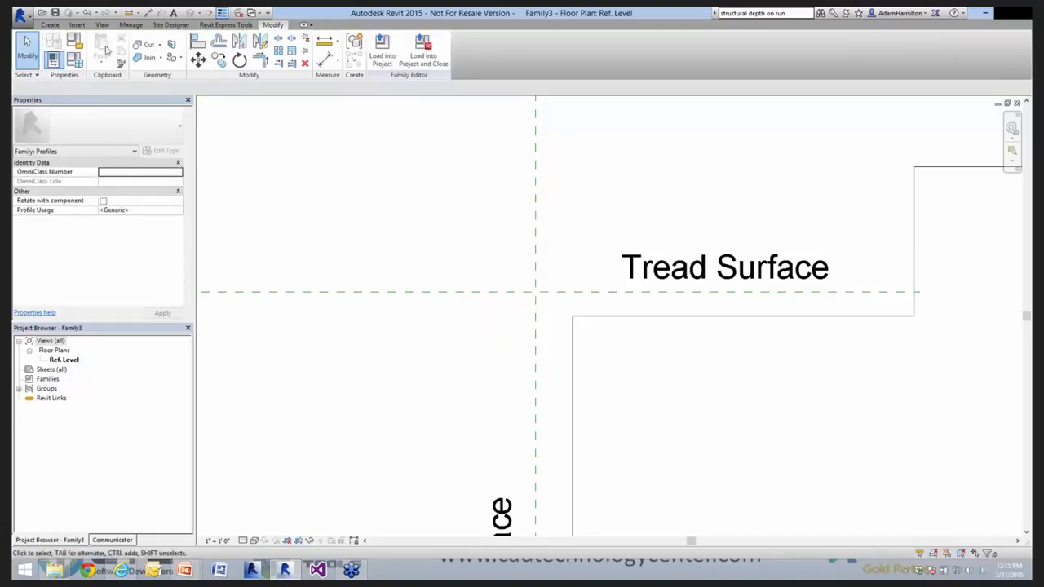
Draw an arc bulging outward from the riser face, starting at the tread surface and ending below it on the riser face plane
{"action": "left_click", "coordinate": [50, 24]}
{"action": "left_click", "coordinate": [285, 45]}
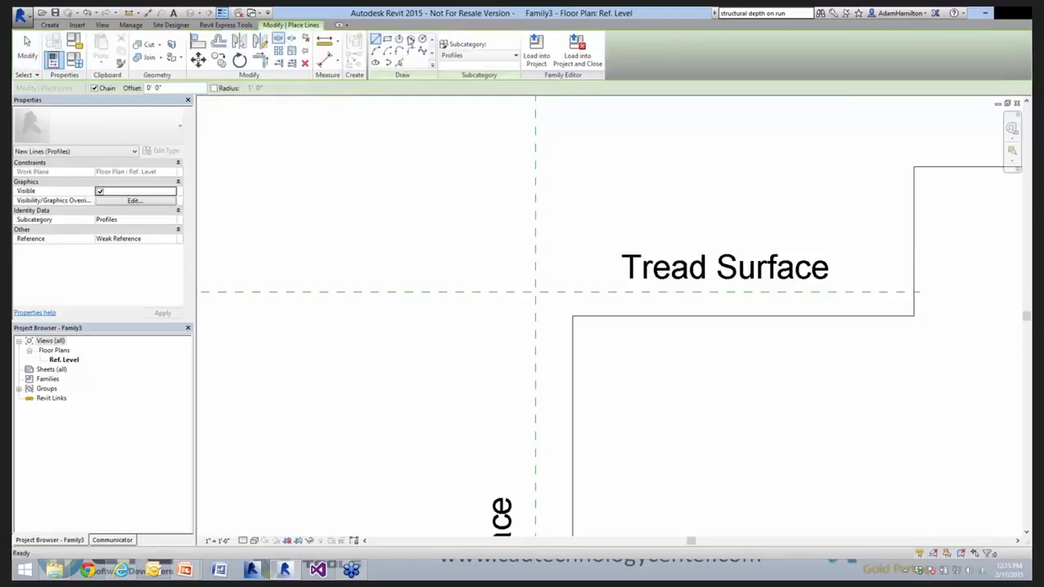
{"action": "left_click", "coordinate": [386, 51]}
{"action": "left_click", "coordinate": [536, 293]}
{"action": "left_click", "coordinate": [536, 334]}
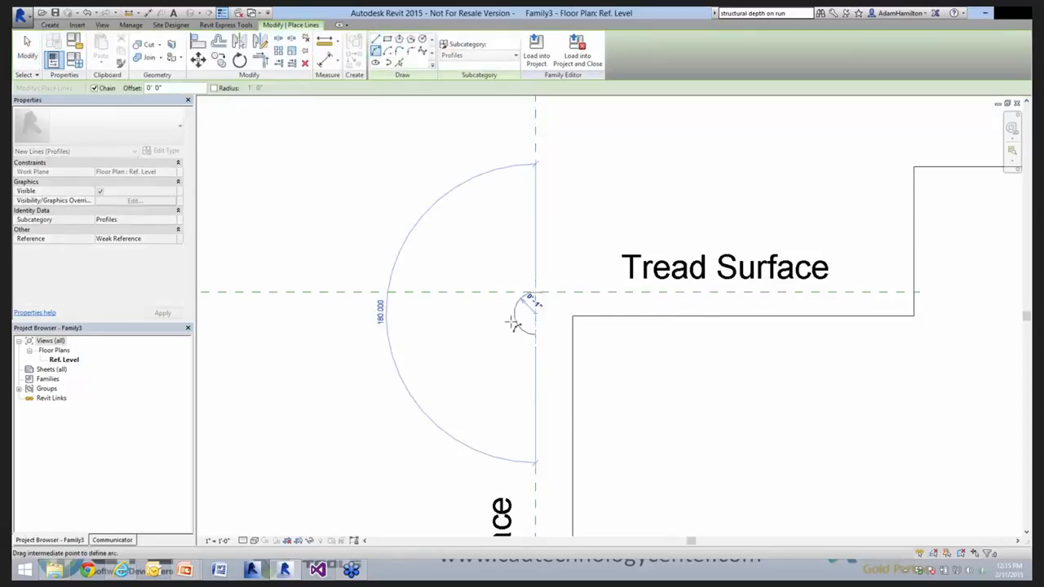
{"action": "left_click", "coordinate": [468, 262]}
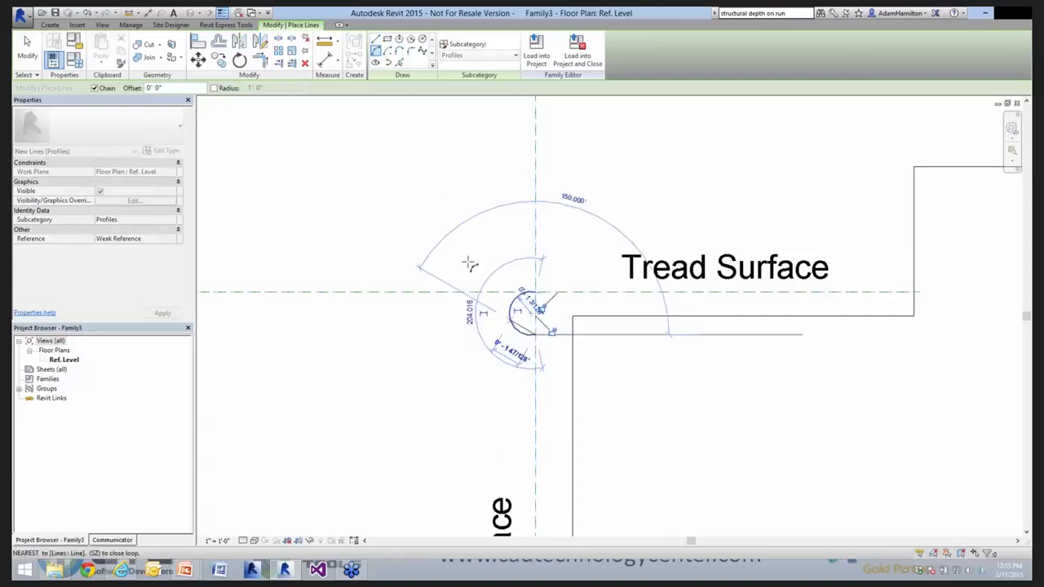
{"action": "key", "text": "Escape"}
{"action": "key", "text": "Escape"}
Close the arc with a straight line along the riser face plane up to the tread surface
{"action": "left_click", "coordinate": [97, 48]}
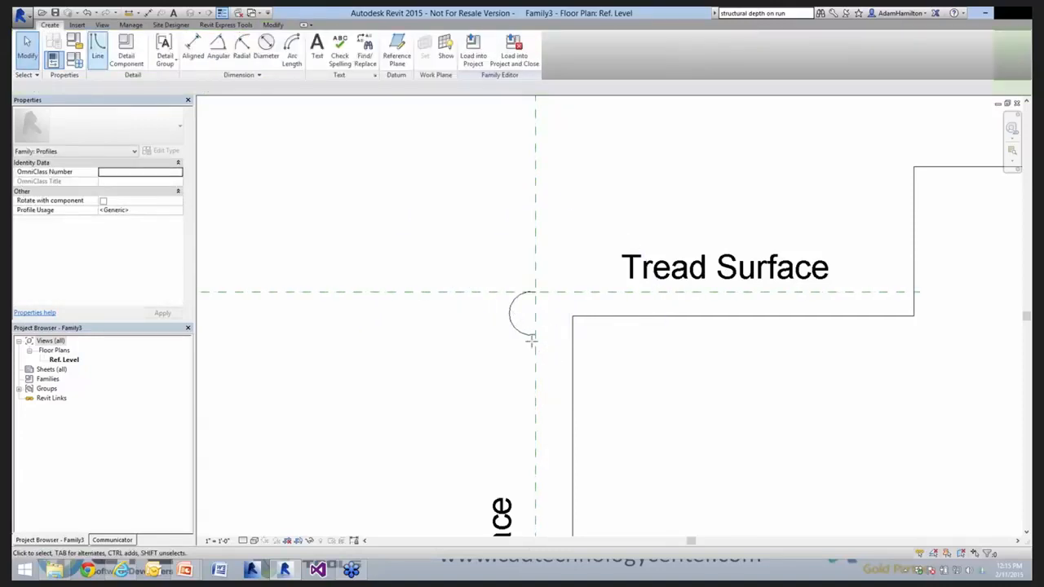
{"action": "left_click", "coordinate": [535, 335]}
{"action": "left_click", "coordinate": [535, 292]}
{"action": "key", "text": "Escape"}
{"action": "key", "text": "Escape"}
Change the arc's radius so the nosing profile forms a true semicircle
{"action": "scroll", "coordinate": [510, 316], "scroll_direction": "up", "scroll_amount": 2}
{"action": "left_click", "coordinate": [510, 316]}
{"action": "left_click", "coordinate": [540, 298]}
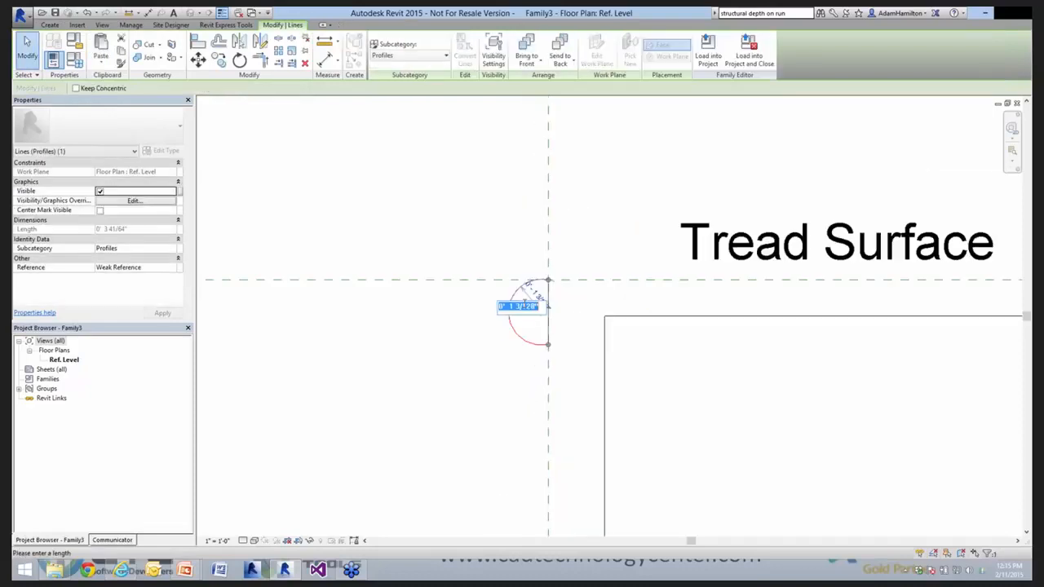
{"action": "left_click", "coordinate": [517, 273]}
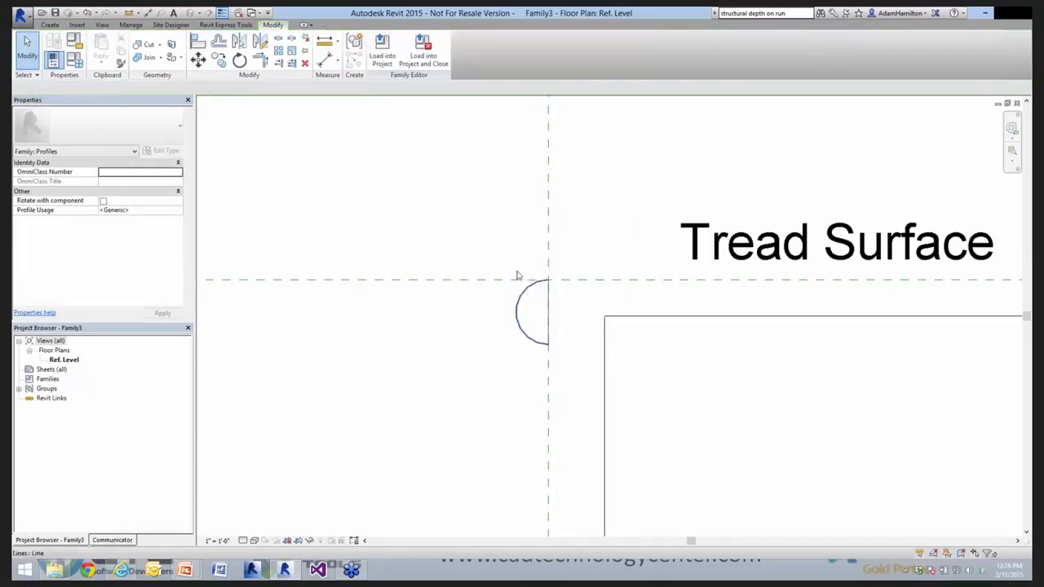
{"action": "scroll", "coordinate": [526, 294], "scroll_direction": "down", "scroll_amount": 3}
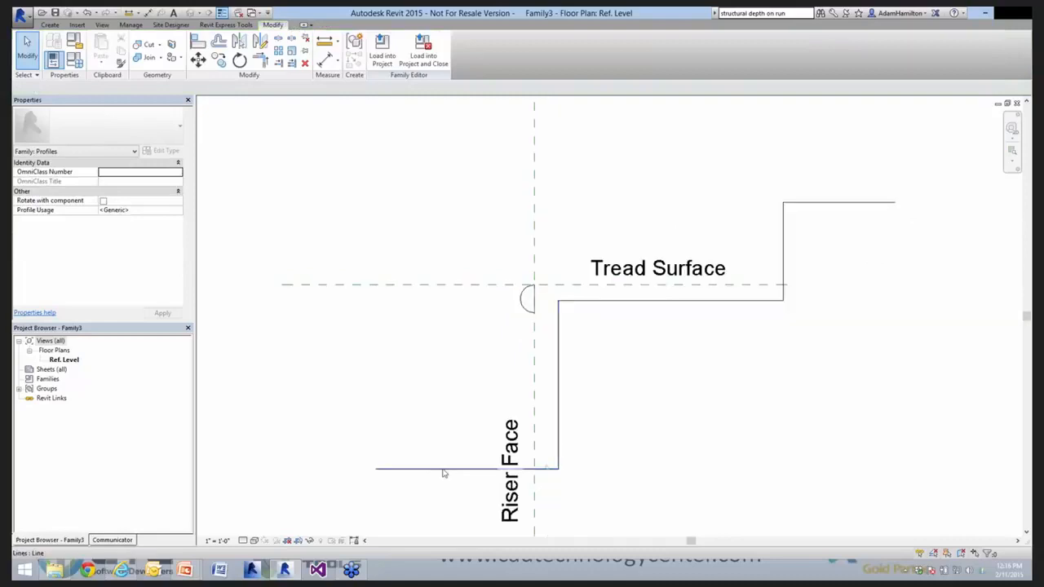
Delete the stepped stair outline and the semicircular nosing profile from the family
{"action": "key", "text": "Tab"}
{"action": "left_click", "coordinate": [443, 469]}
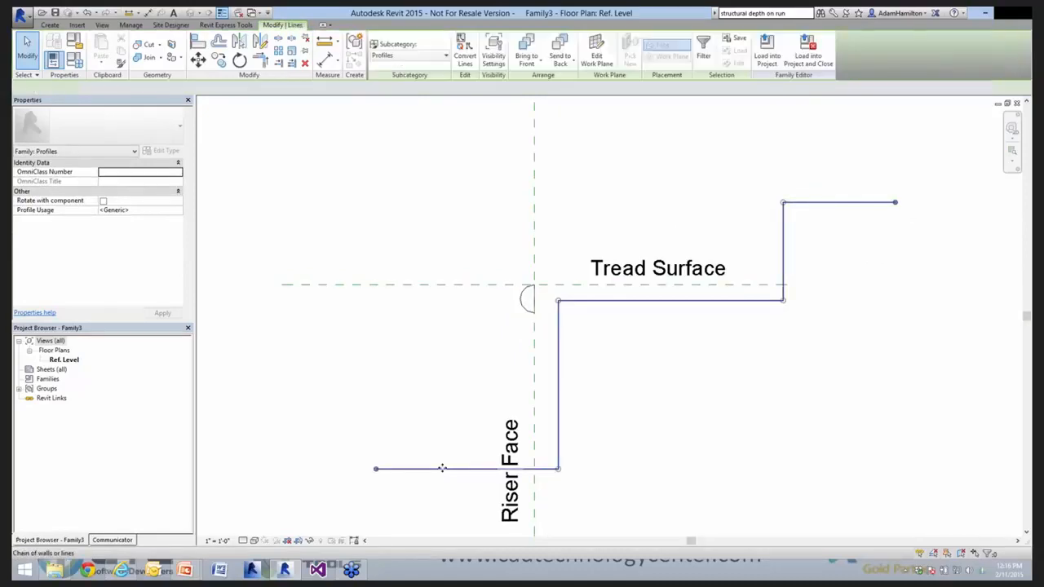
{"action": "key", "text": "Delete"}
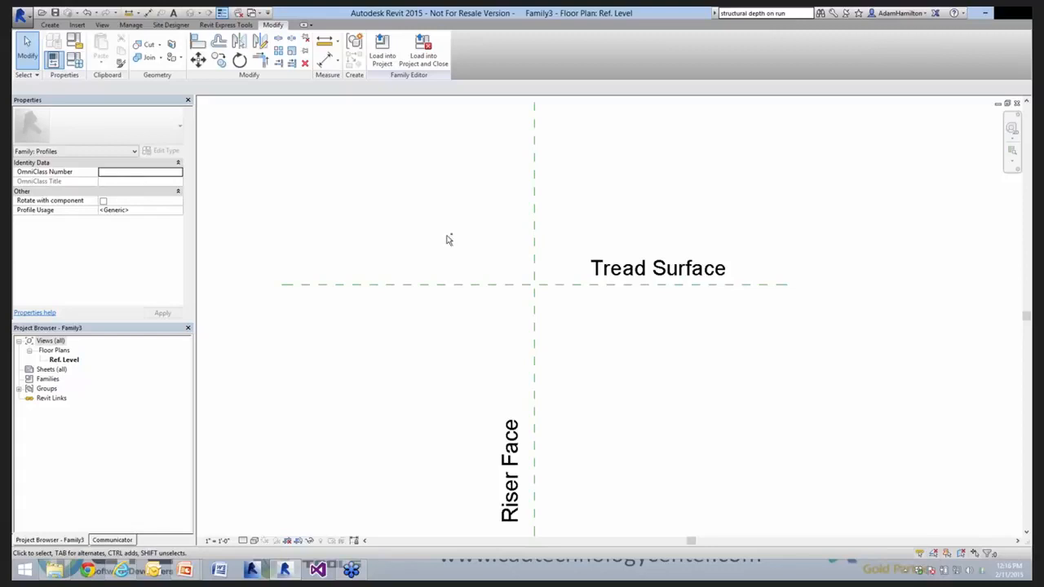
Look through the project's Section 1 and 3D stair views and return to the profile family
{"action": "key", "text": "ctrl+Tab"}
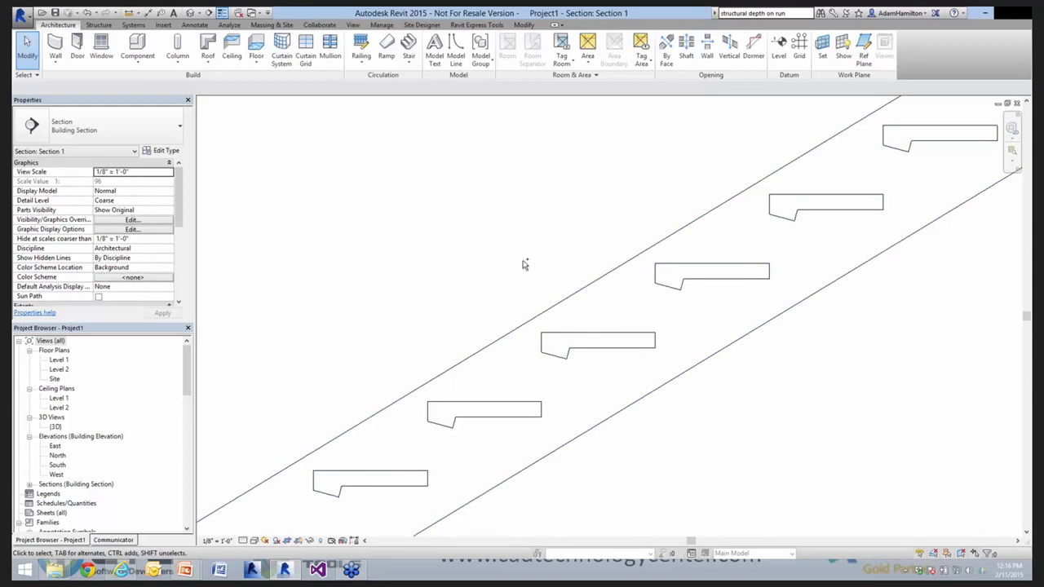
{"action": "key", "text": "ctrl+Tab"}
{"action": "key", "text": "ctrl+Tab"}
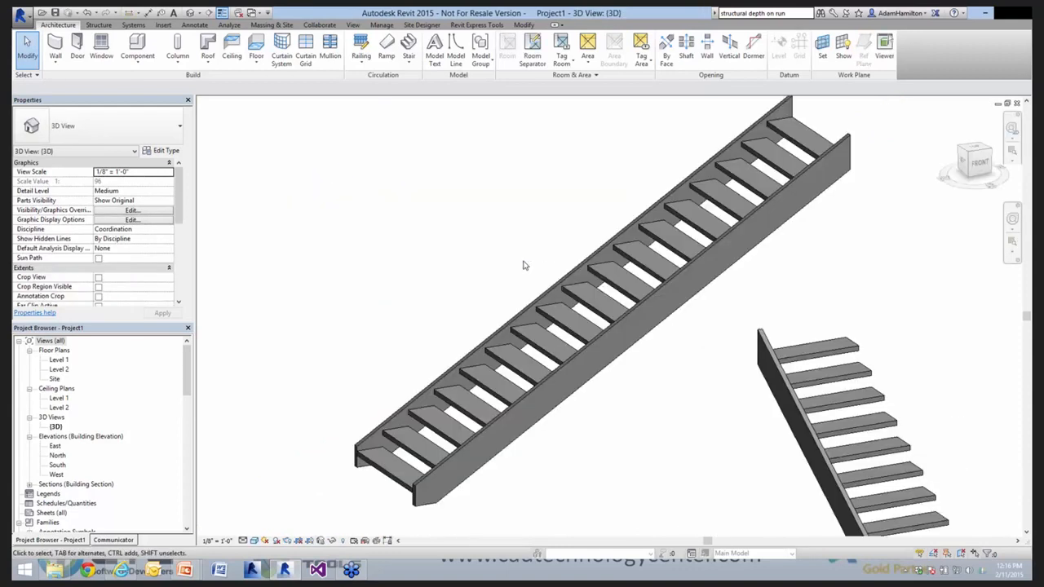
{"action": "key", "text": "ctrl+Tab"}
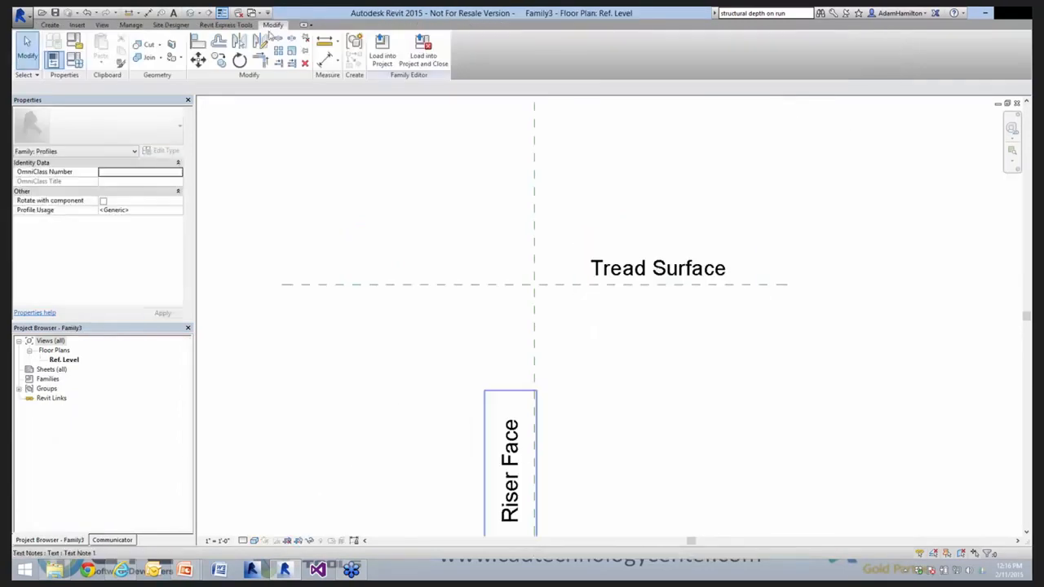
Draw a closed tread profile about 1' - 5 3/4" long from the riser face, with ends about 2 1/4" thick and a recessed underside
{"action": "left_click", "coordinate": [50, 25]}
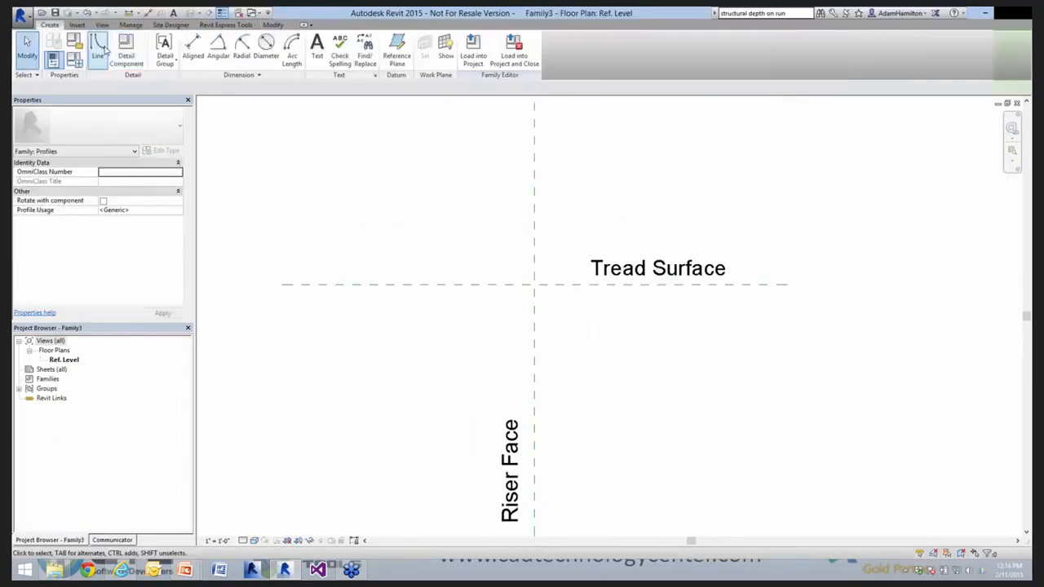
{"action": "left_click", "coordinate": [100, 51]}
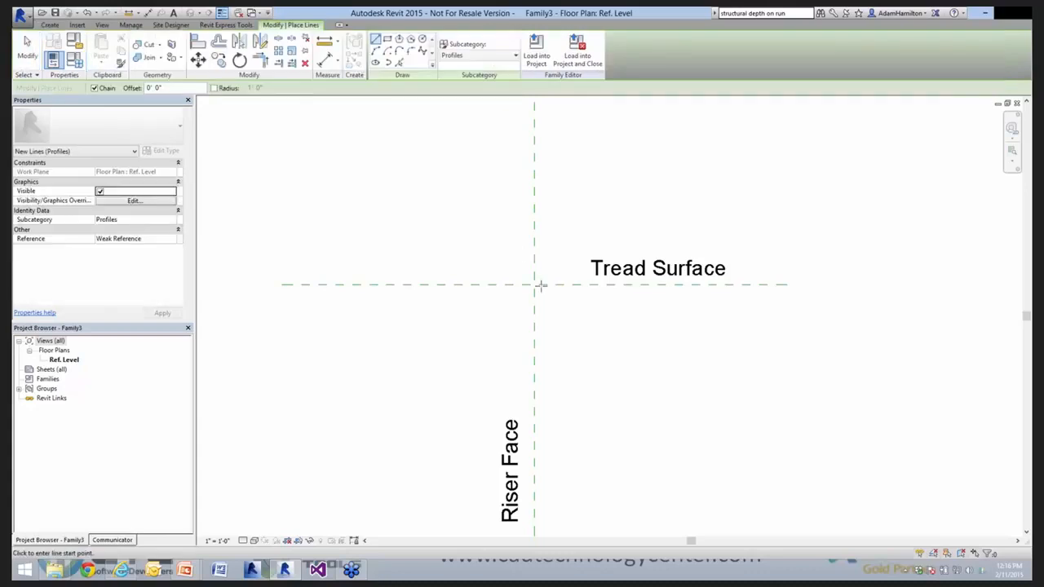
{"action": "left_click", "coordinate": [536, 335]}
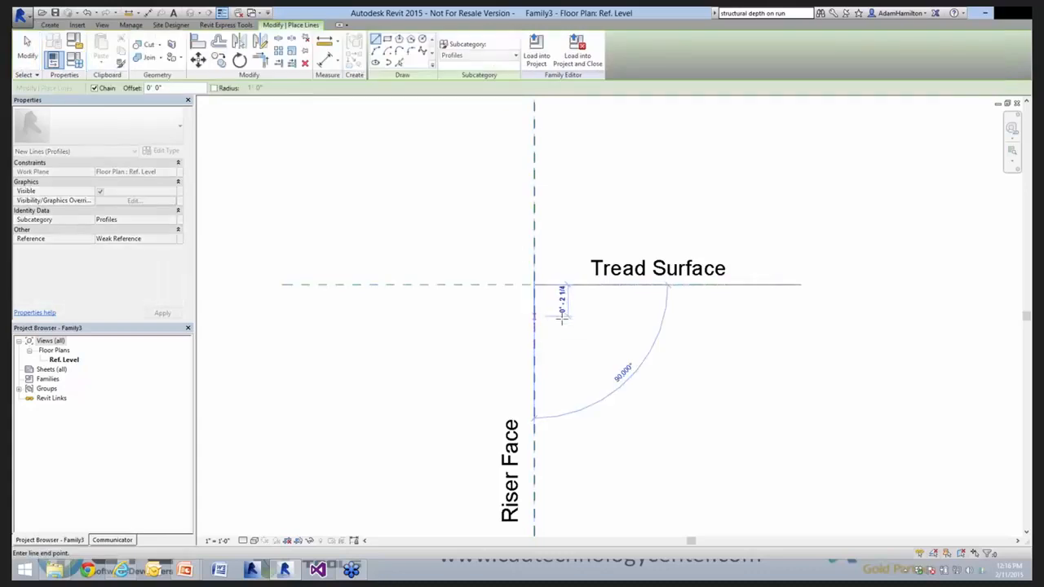
{"action": "left_click", "coordinate": [563, 318]}
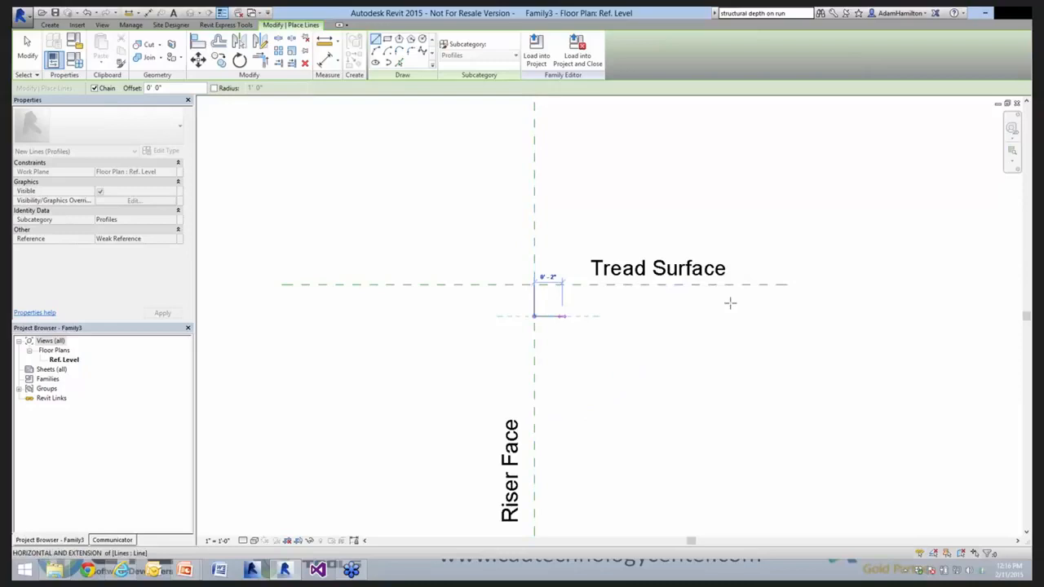
{"action": "left_click", "coordinate": [754, 311]}
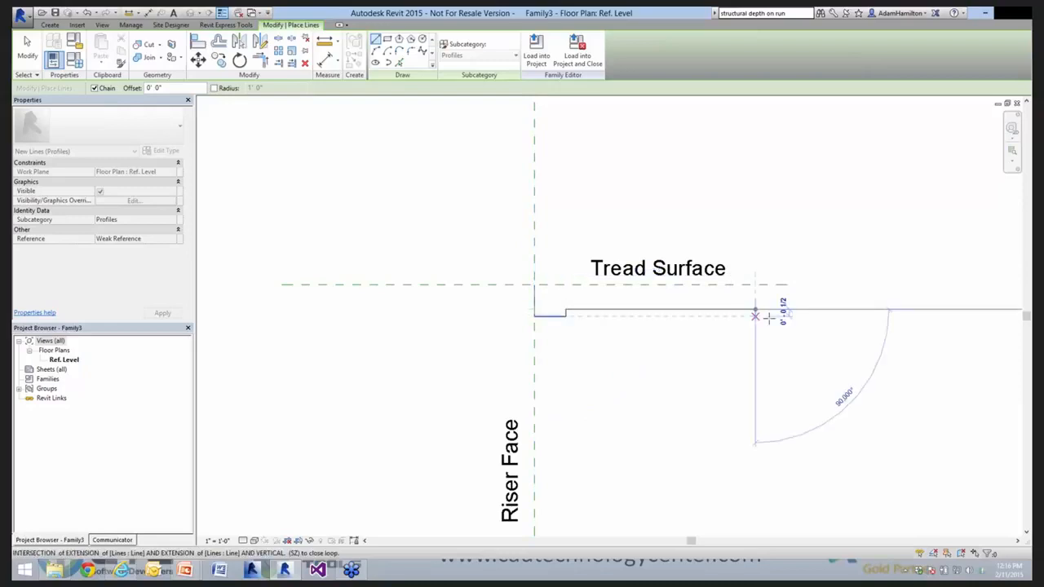
{"action": "left_click", "coordinate": [770, 319]}
{"action": "left_click", "coordinate": [782, 286]}
{"action": "left_click", "coordinate": [783, 285]}
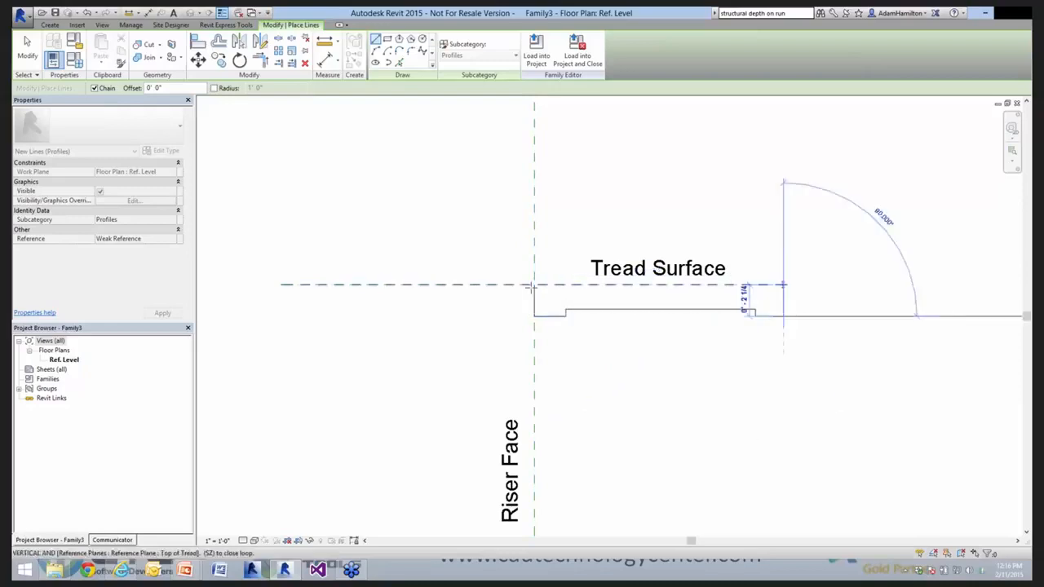
{"action": "left_click", "coordinate": [534, 285]}
{"action": "key", "text": "Escape"}
{"action": "key", "text": "Escape"}
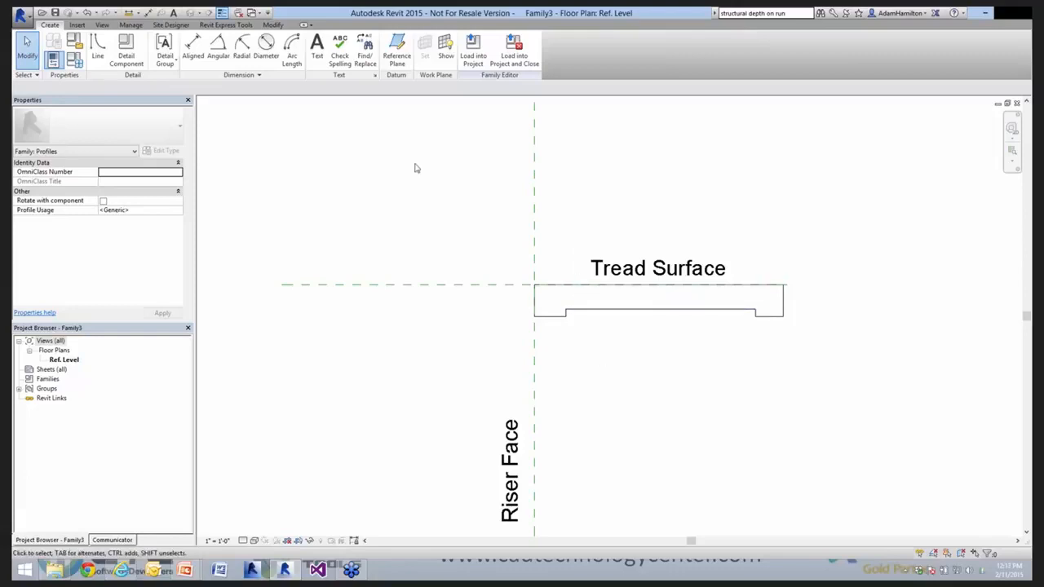
Add a vertical reference plane and move it into line with the tread profile's back edge
{"action": "left_click", "coordinate": [397, 49]}
{"action": "left_click", "coordinate": [786, 375]}
{"action": "left_click", "coordinate": [787, 207]}
{"action": "key", "text": "Escape"}
{"action": "left_click", "coordinate": [787, 301]}
{"action": "left_click_drag", "start_coordinate": [786, 303], "coordinate": [782, 303]}
Place an aligned dimension between the riser face plane and the reference plane at the tread's back edge
{"action": "left_click", "coordinate": [325, 62]}
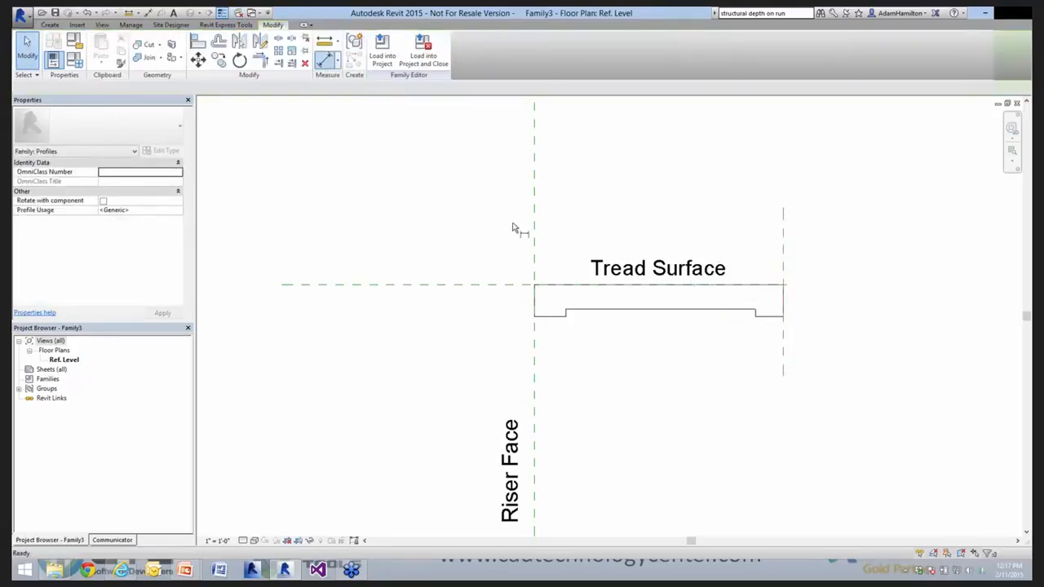
{"action": "left_click", "coordinate": [609, 245]}
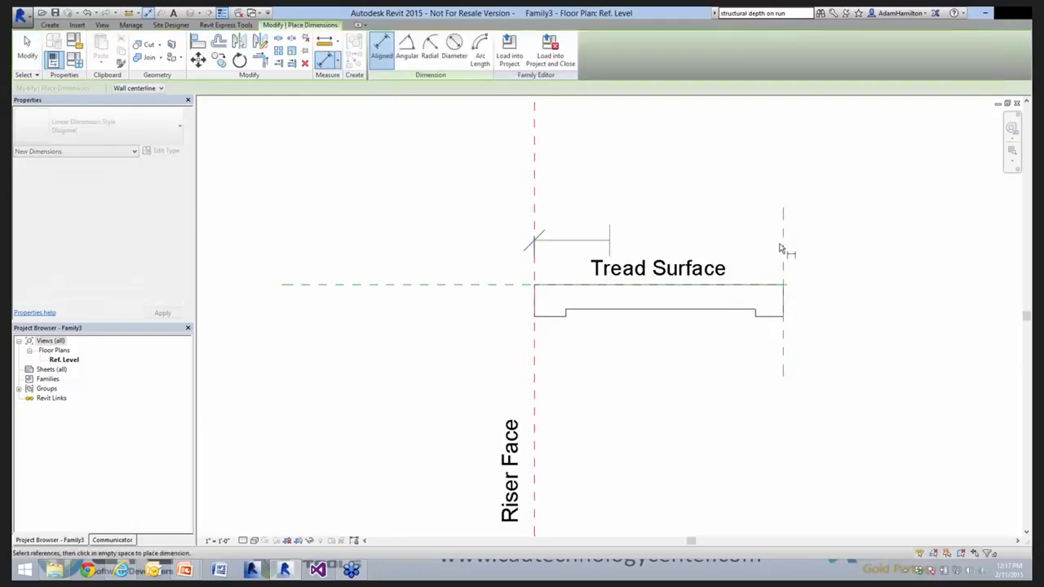
{"action": "left_click", "coordinate": [784, 248]}
{"action": "left_click", "coordinate": [784, 234]}
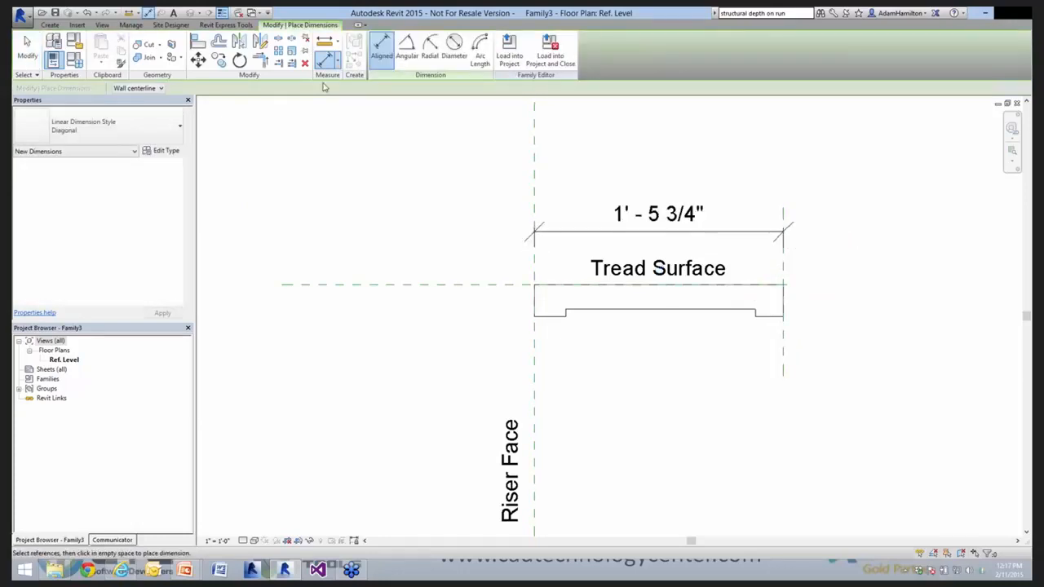
{"action": "key", "text": "Escape"}
Start adding a type parameter as the tread length dimension's label, and cancel it
{"action": "left_click", "coordinate": [718, 232]}
{"action": "left_click", "coordinate": [289, 88]}
{"action": "left_click", "coordinate": [261, 108]}
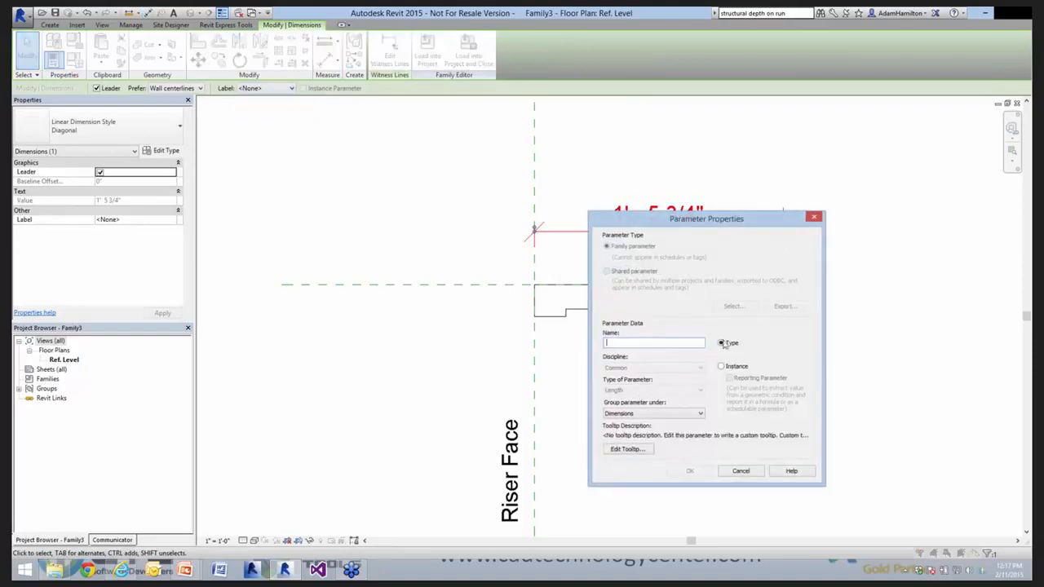
{"action": "left_click", "coordinate": [731, 343]}
{"action": "left_click", "coordinate": [731, 345]}
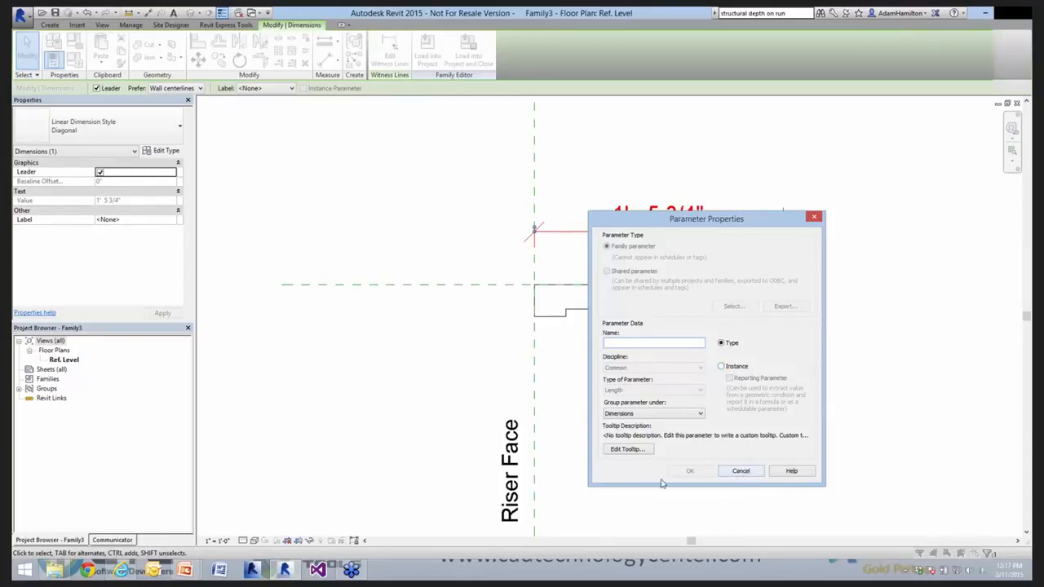
{"action": "key", "text": "Escape"}
{"action": "key", "text": "Escape"}
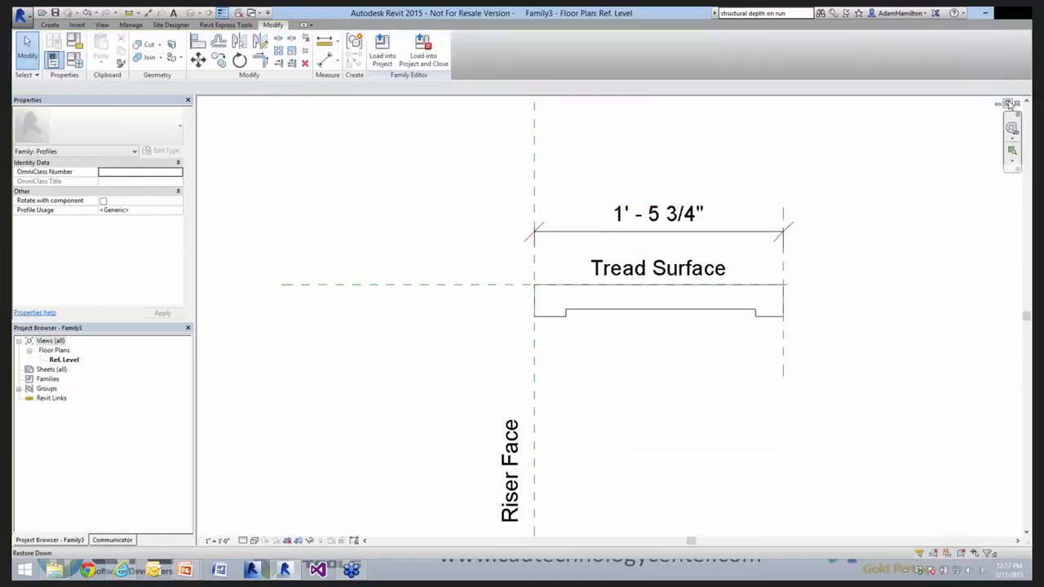
Close the Family3 profile family without saving its changes
{"action": "left_click", "coordinate": [1018, 103]}
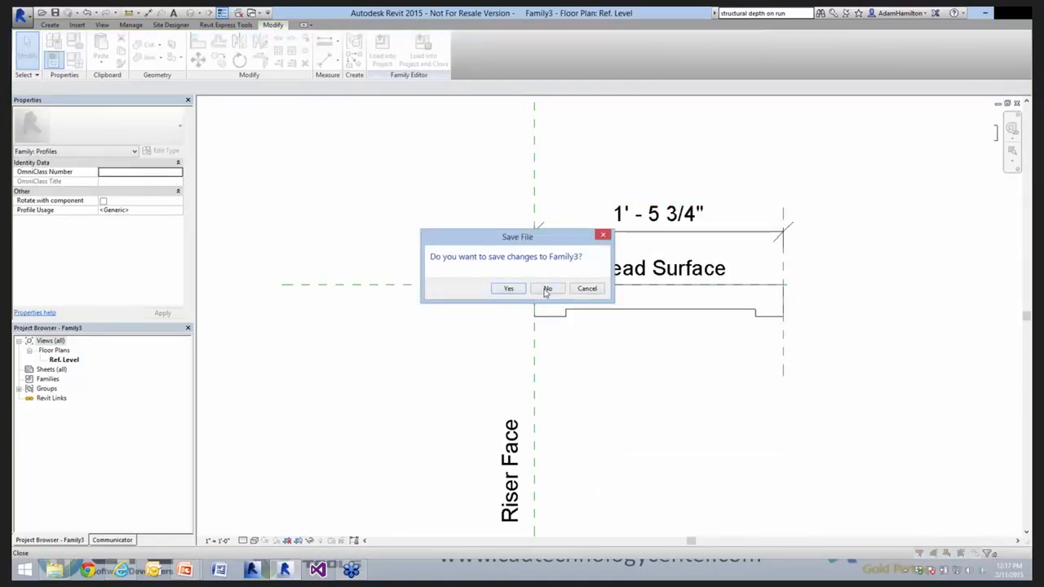
{"action": "left_click", "coordinate": [547, 289]}
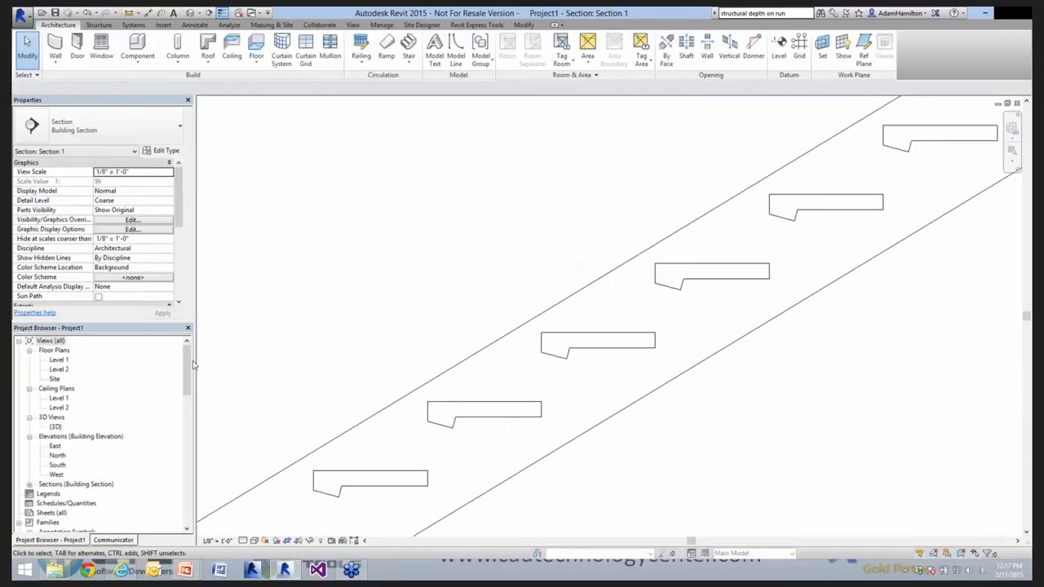
Expand the Tread 1, Stair Tread and Stair Nosing - Pan profile families in the project browser
{"action": "left_click_drag", "start_coordinate": [185, 372], "coordinate": [184, 476]}
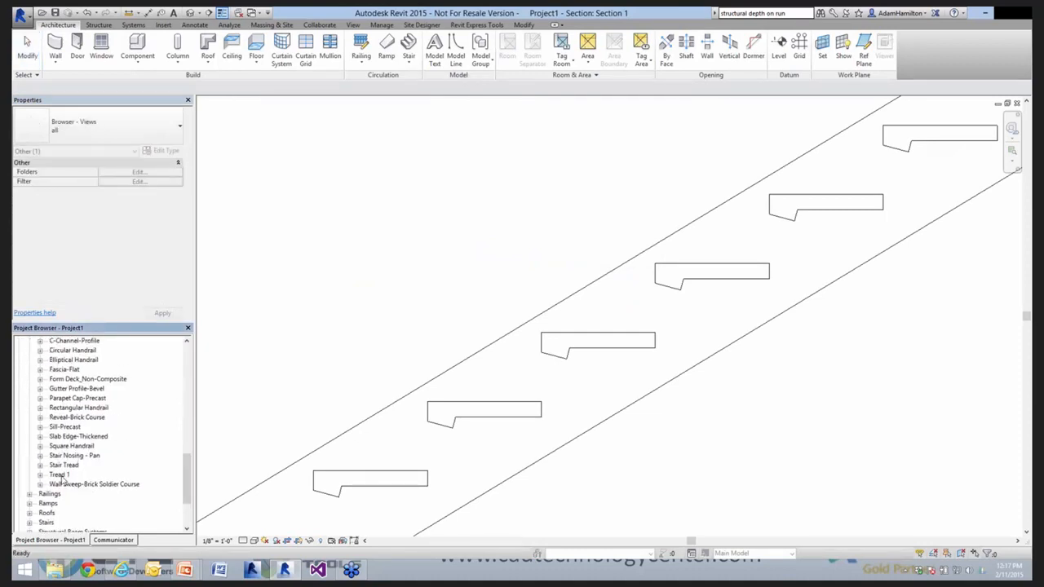
{"action": "double_click", "coordinate": [60, 476]}
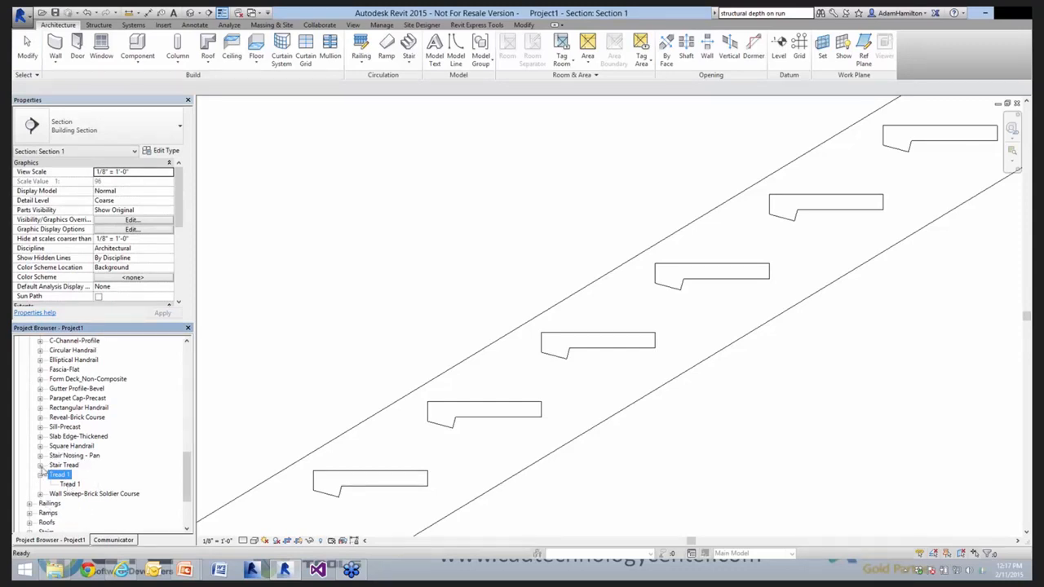
{"action": "left_click", "coordinate": [40, 465]}
{"action": "left_click", "coordinate": [40, 455]}
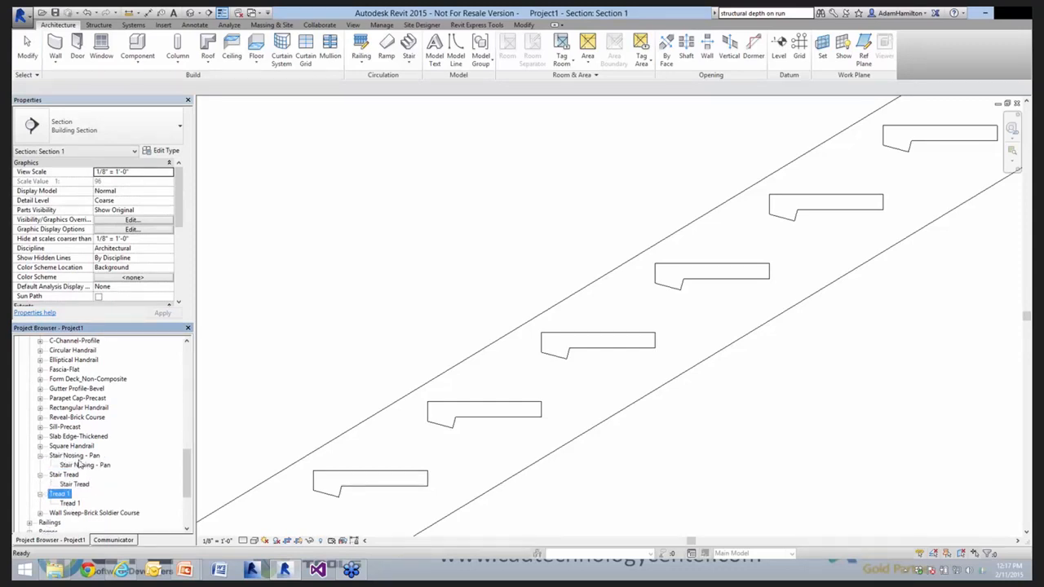
Review the type properties of the Stair Nosing - Pan profile
{"action": "left_click", "coordinate": [79, 464]}
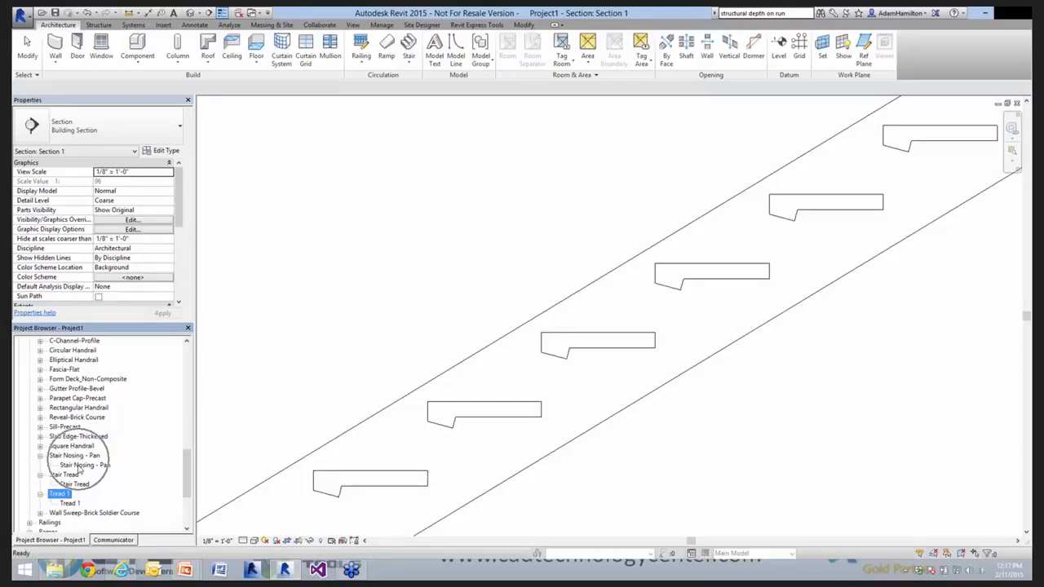
{"action": "left_click", "coordinate": [79, 456]}
{"action": "right_click", "coordinate": [91, 457]}
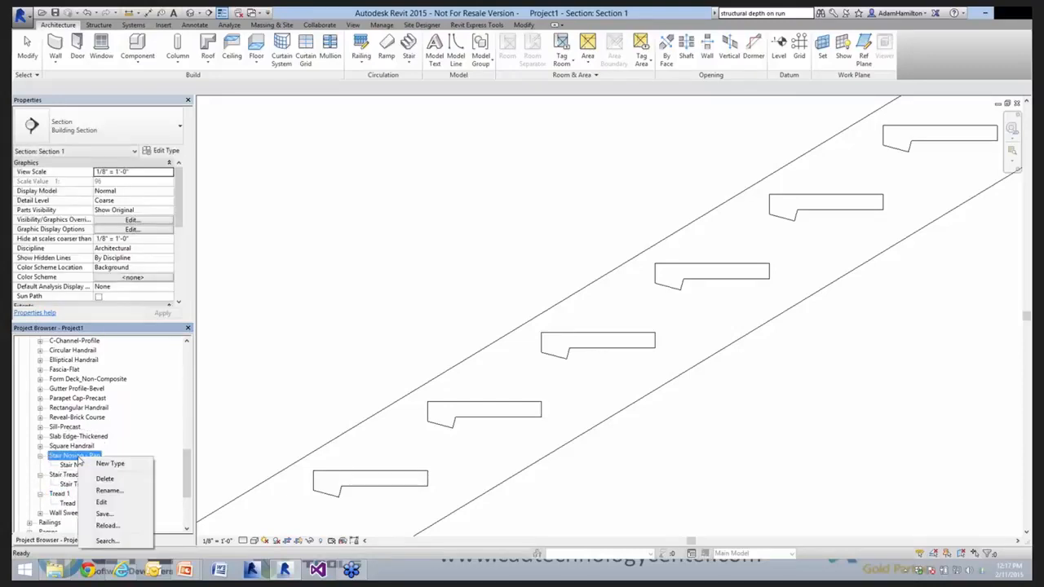
{"action": "key", "text": "Escape"}
{"action": "double_click", "coordinate": [97, 466]}
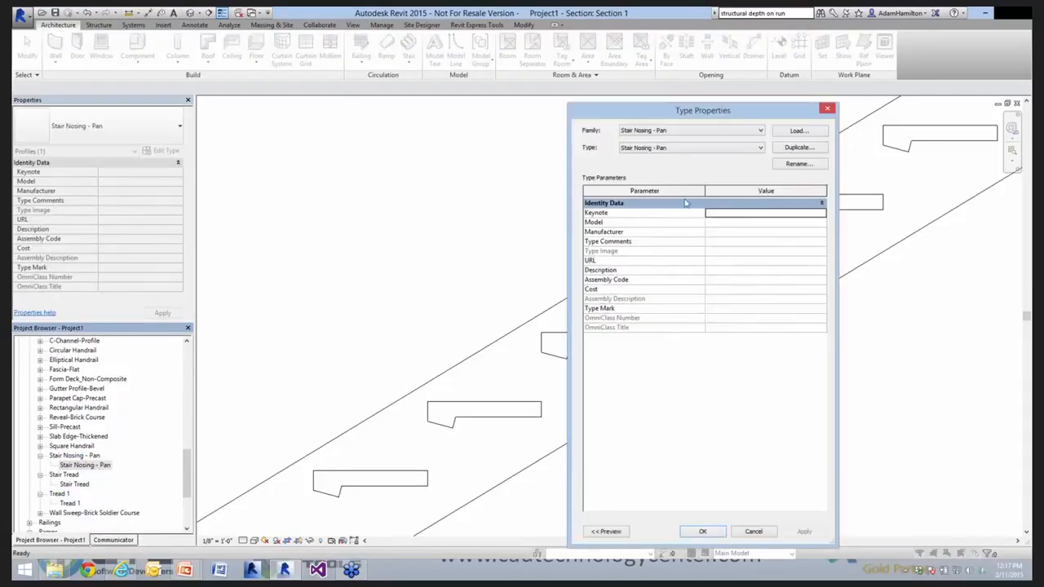
{"action": "left_click", "coordinate": [723, 528]}
Duplicate the Tread 1 profile type as 10" and set the new type's Tread Depth to 0' 10"
{"action": "left_click", "coordinate": [72, 504]}
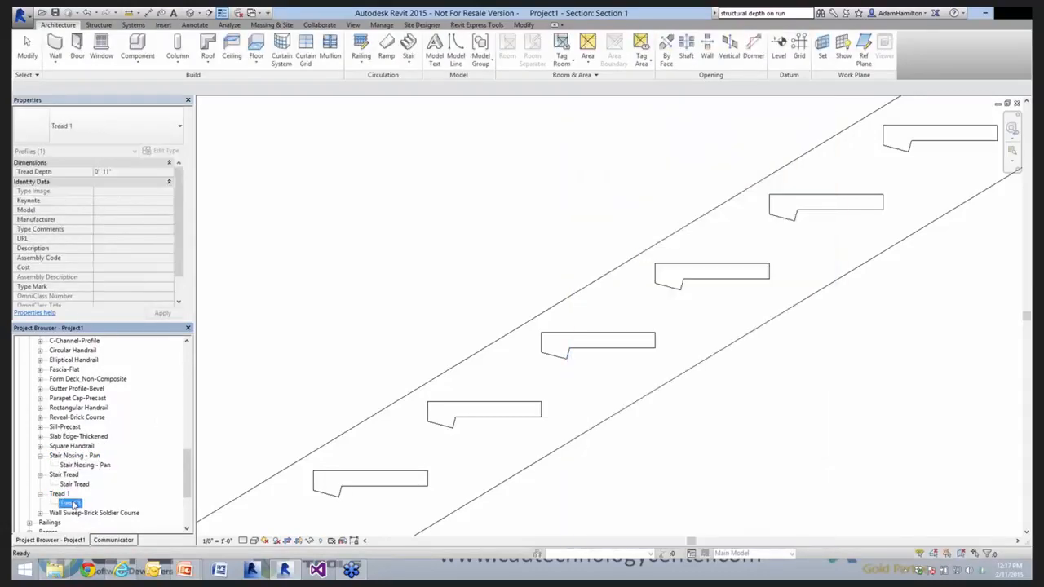
{"action": "double_click", "coordinate": [74, 506]}
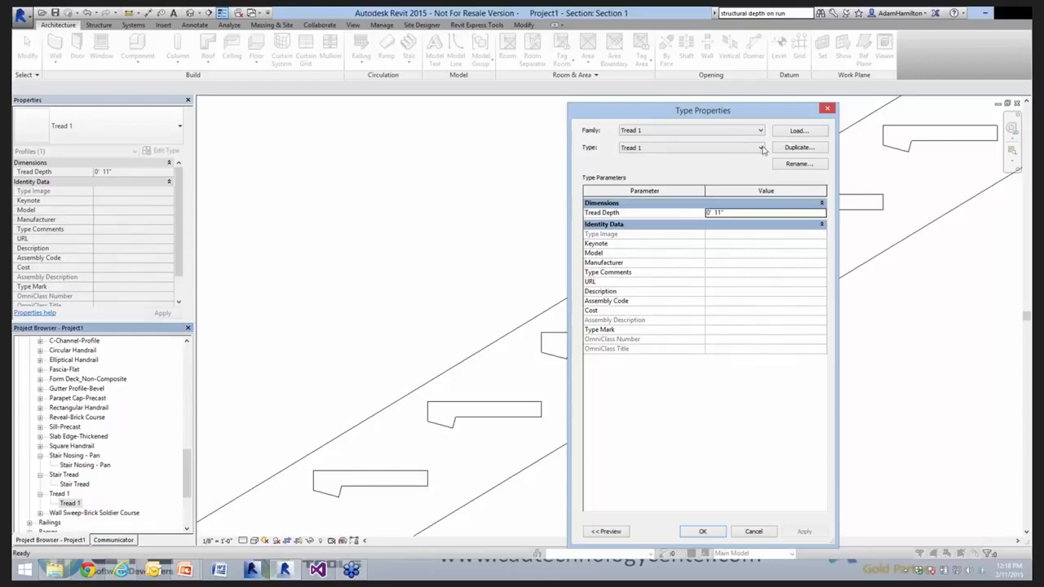
{"action": "left_click", "coordinate": [800, 147]}
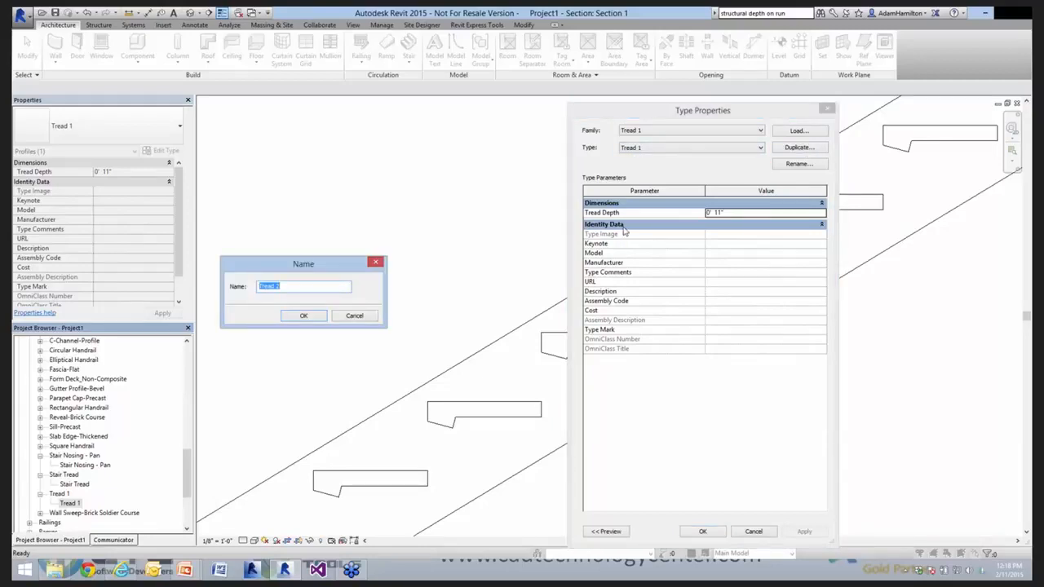
{"action": "type", "text": "10\""}
{"action": "left_click", "coordinate": [304, 317]}
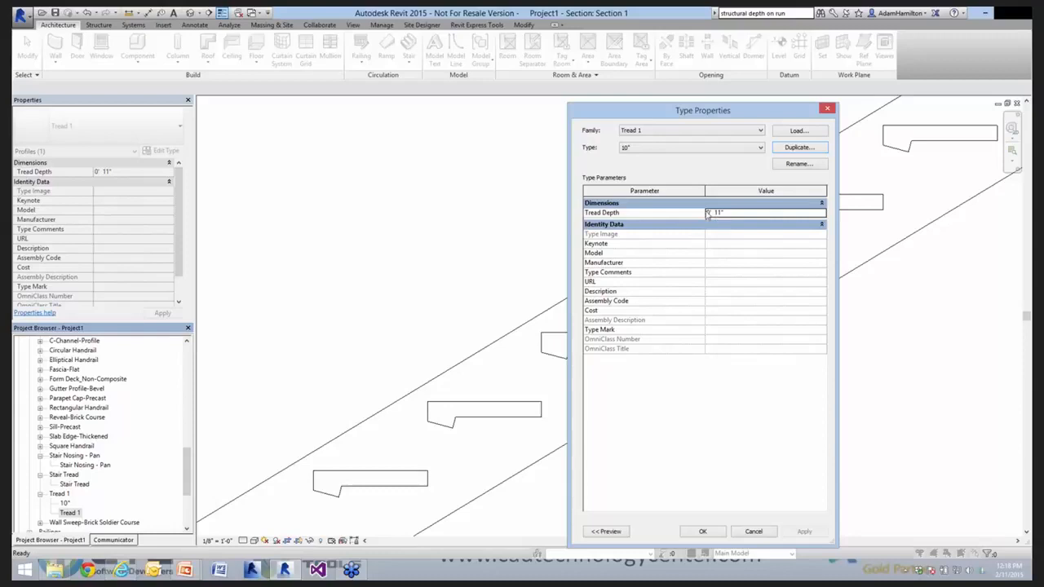
{"action": "left_click", "coordinate": [732, 213]}
{"action": "type", "text": "0 10"}
{"action": "key", "text": "Return"}
{"action": "key", "text": "ctrl"}
{"action": "left_click", "coordinate": [713, 532]}
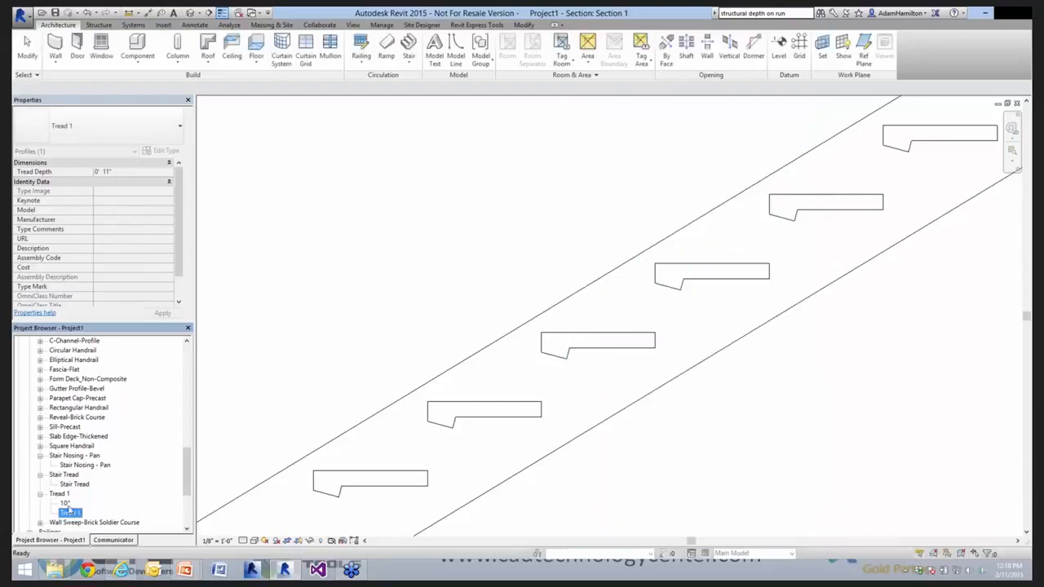
Edit the stair and try Tread 1 : 10" as the tread profile of its run type
{"action": "left_click", "coordinate": [506, 334]}
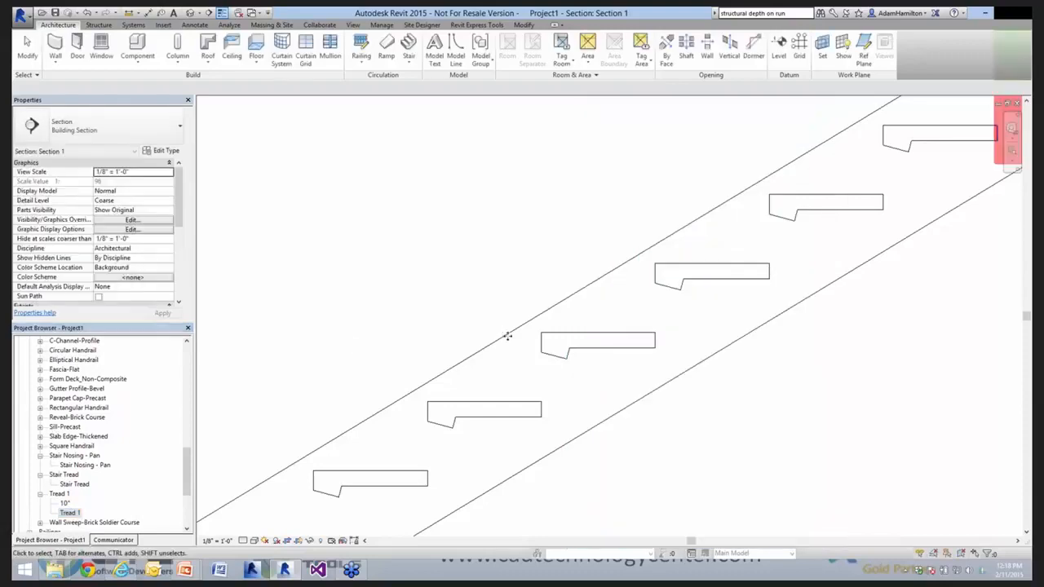
{"action": "left_click", "coordinate": [507, 335]}
{"action": "left_click", "coordinate": [171, 154]}
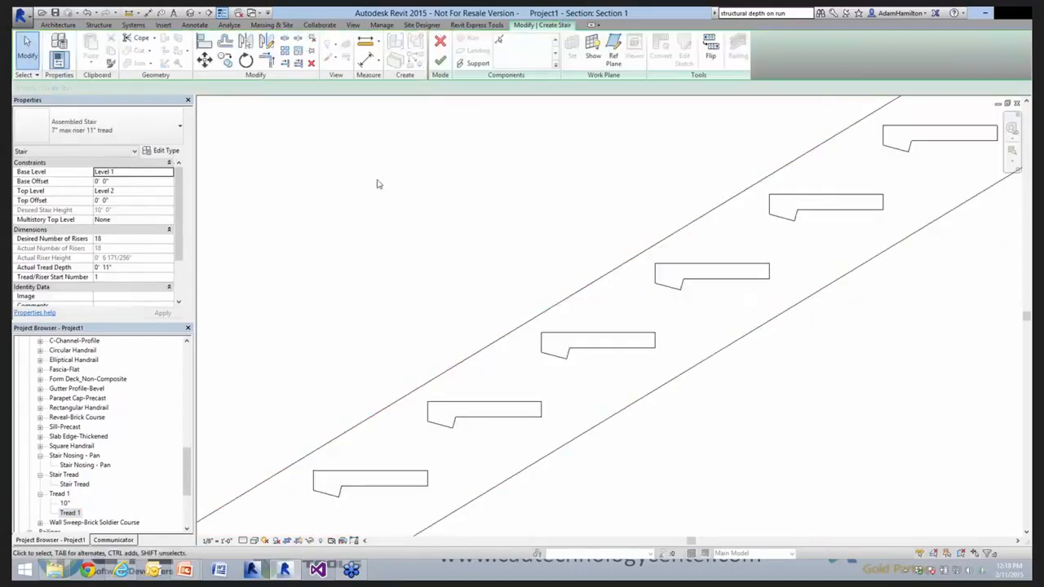
{"action": "left_click", "coordinate": [813, 262]}
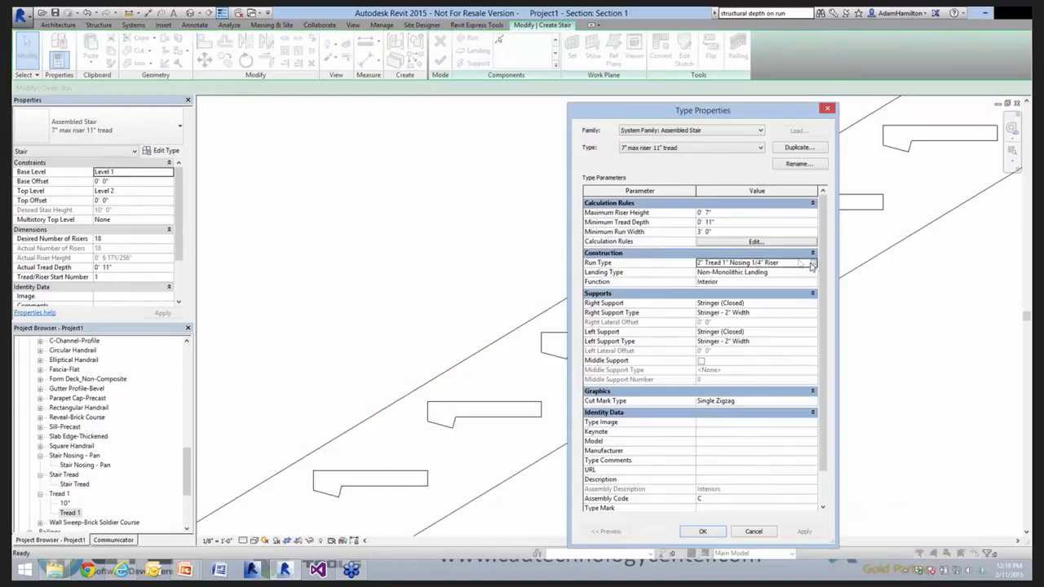
{"action": "left_click", "coordinate": [813, 262]}
{"action": "left_click", "coordinate": [767, 263]}
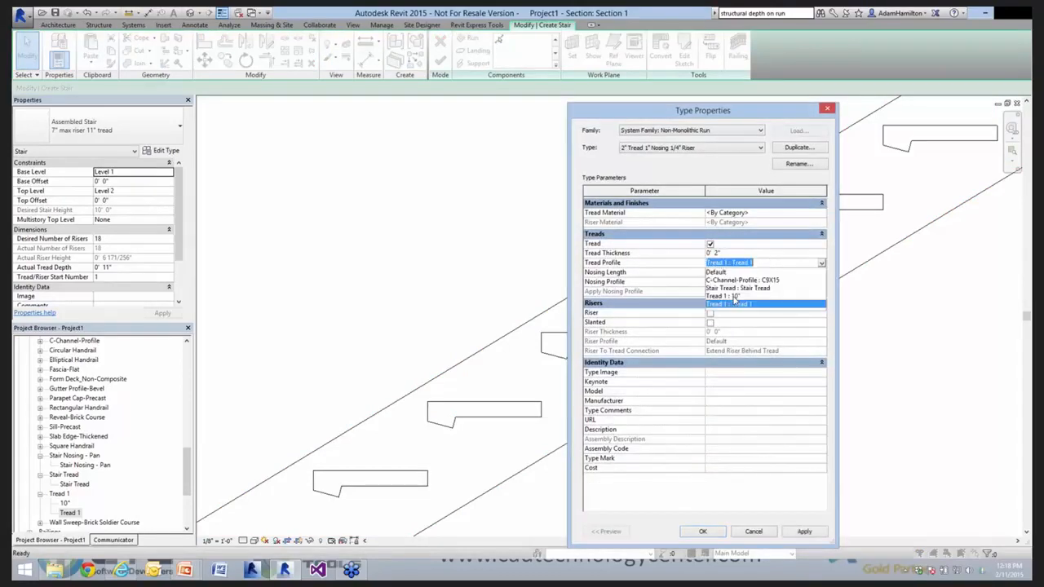
{"action": "left_click", "coordinate": [733, 296]}
{"action": "left_click", "coordinate": [806, 531]}
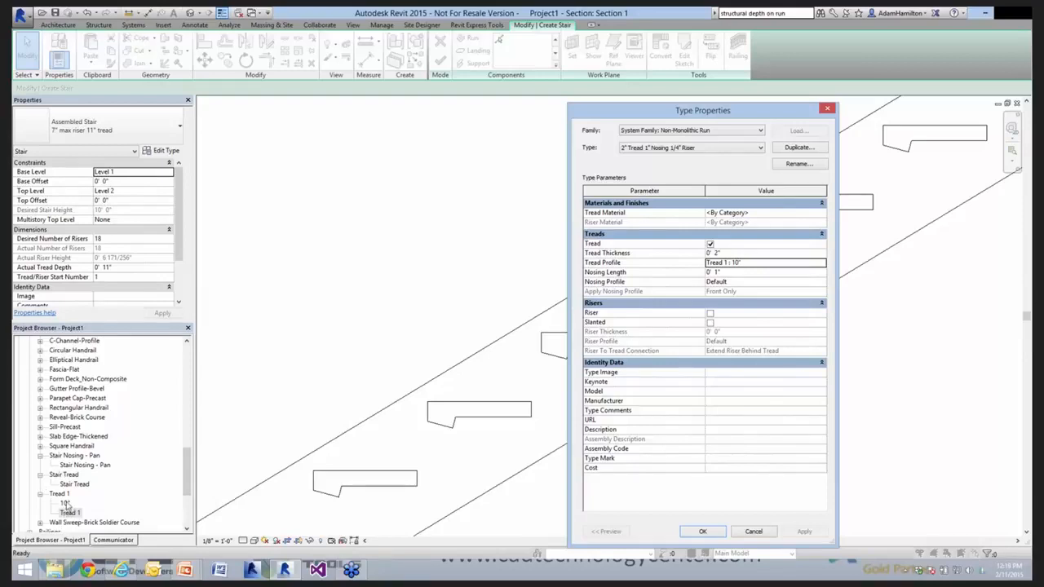
{"action": "left_click", "coordinate": [702, 531]}
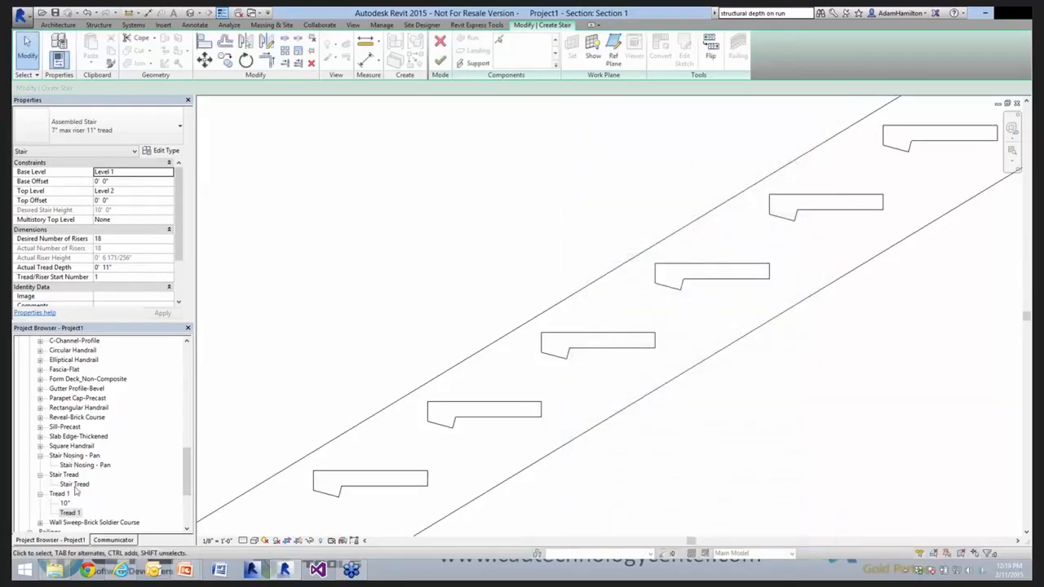
Check the dimension parameters of the Stair Tread profile type and the 10" type of Tread 1
{"action": "left_click", "coordinate": [74, 484]}
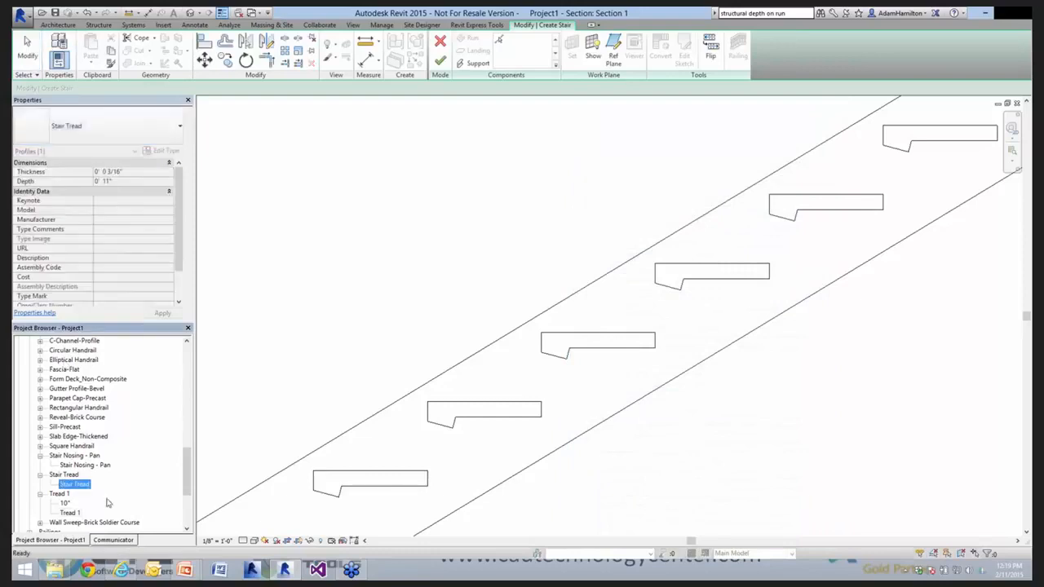
{"action": "left_click", "coordinate": [65, 503]}
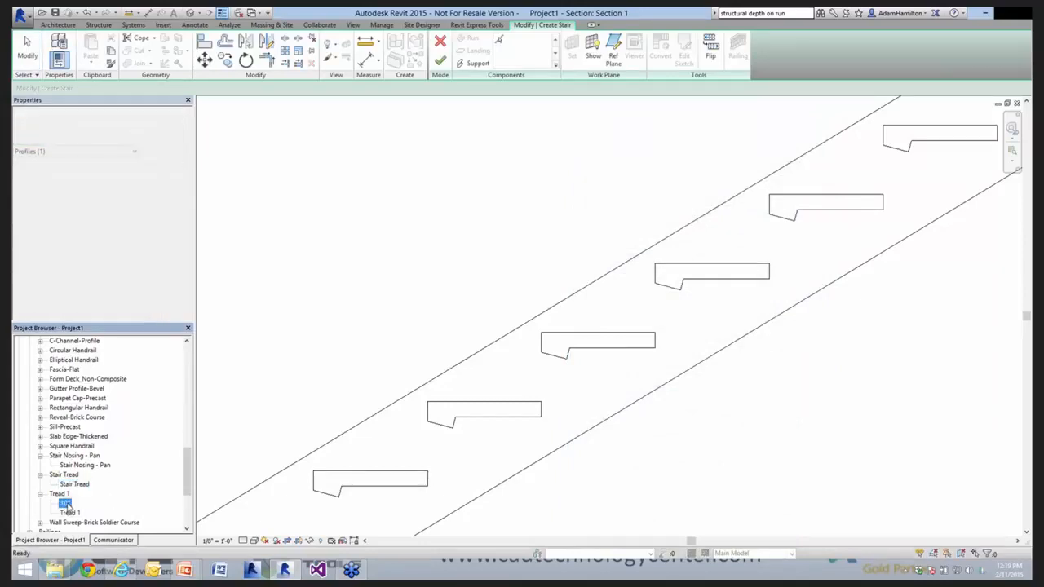
{"action": "double_click", "coordinate": [67, 505]}
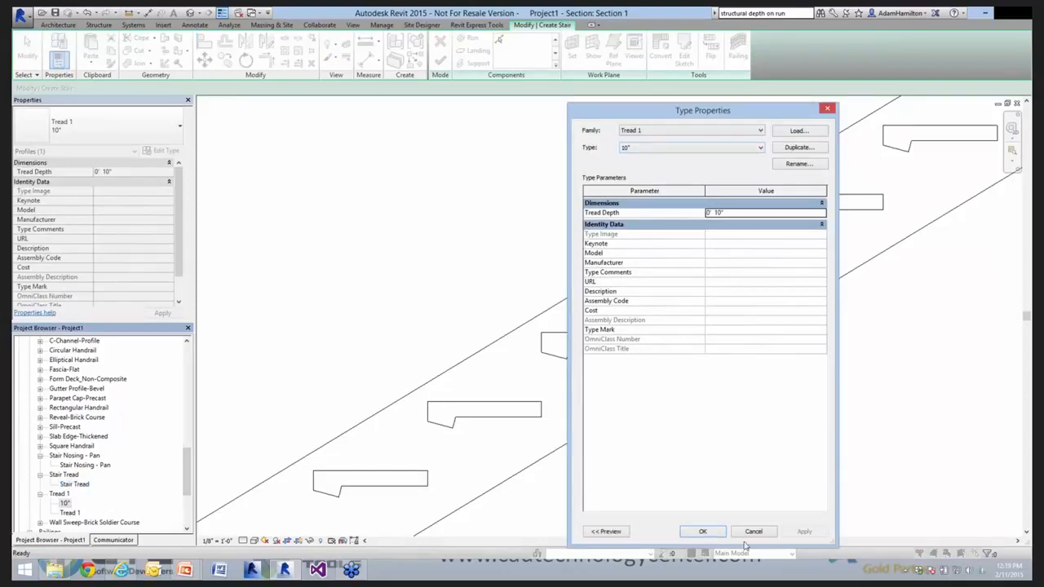
{"action": "key", "text": "Escape"}
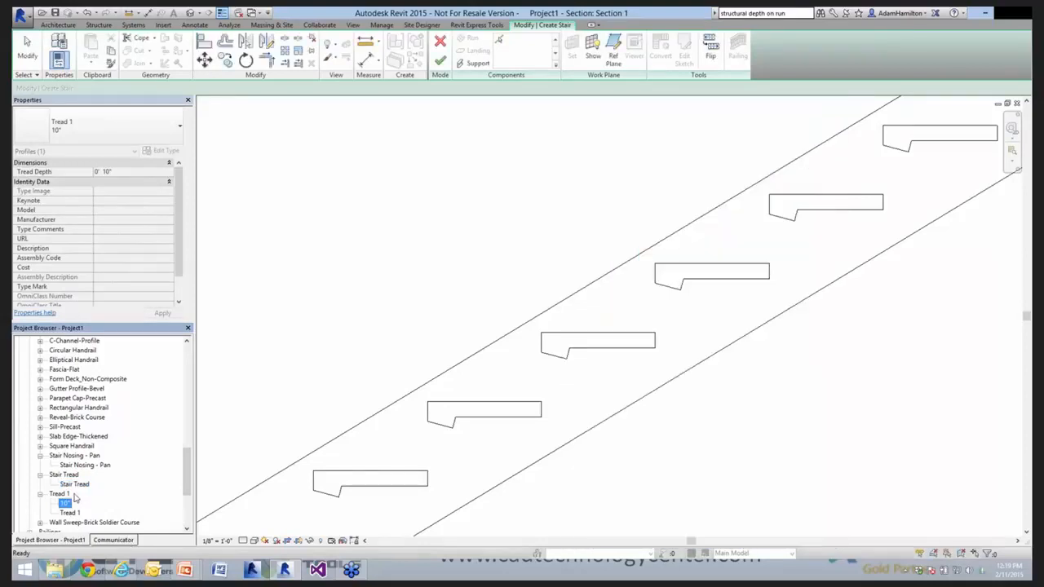
Open the Tread 1 family to inspect its labelled tread depth dimension, and close it without saving
{"action": "right_click", "coordinate": [72, 494]}
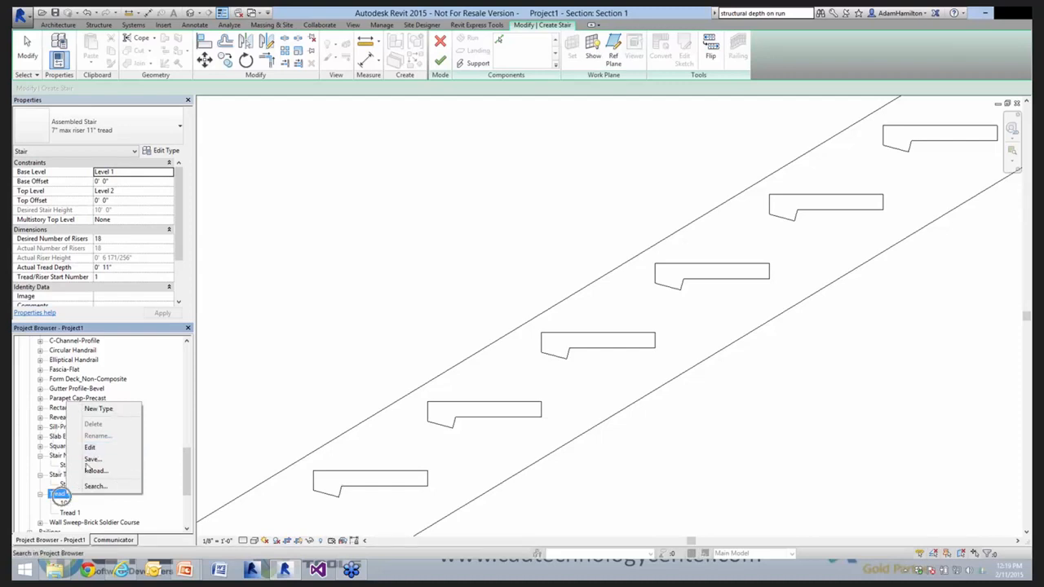
{"action": "left_click", "coordinate": [90, 447]}
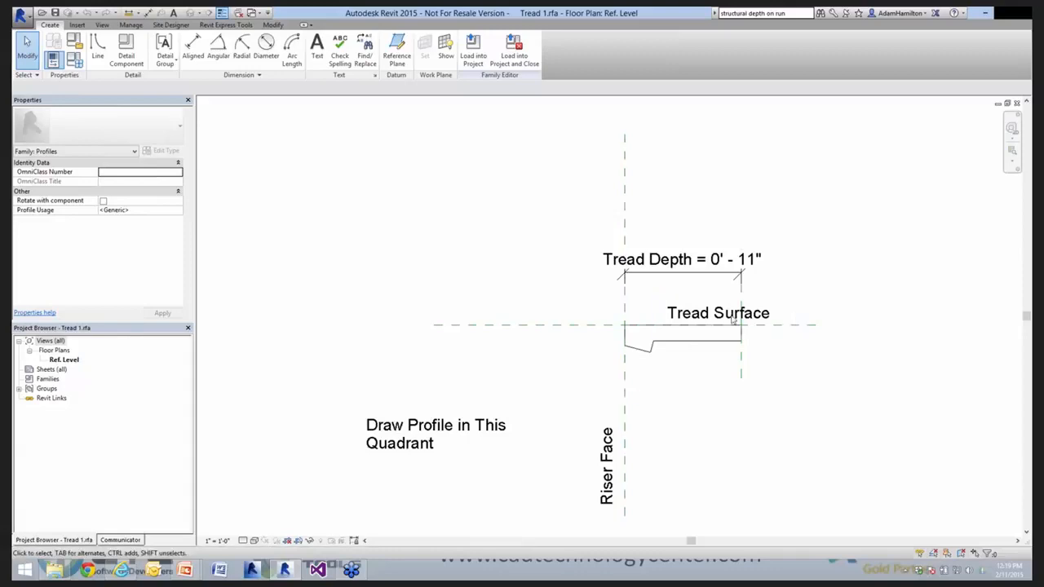
{"action": "left_click", "coordinate": [1016, 104]}
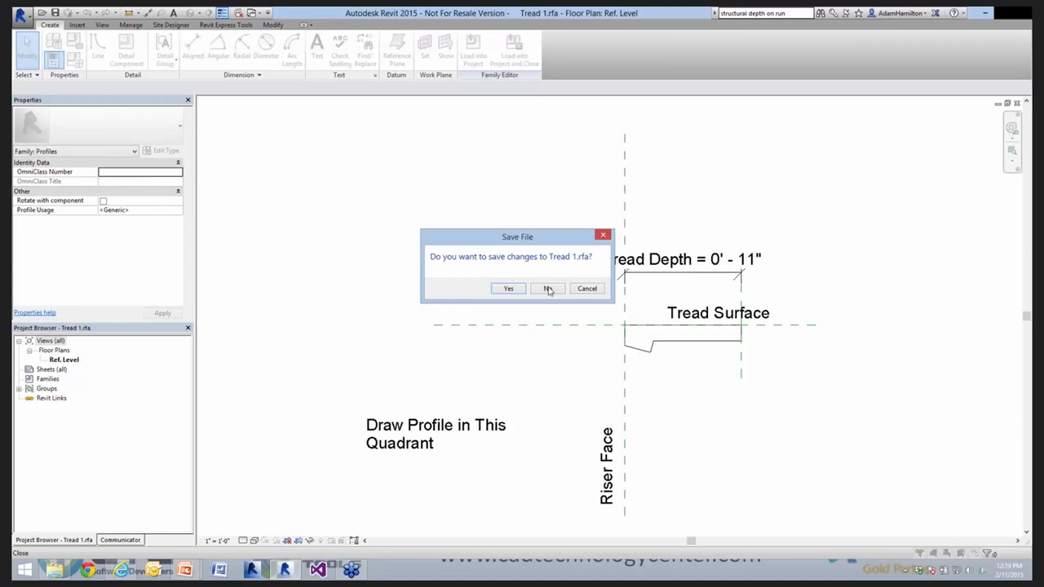
{"action": "left_click", "coordinate": [548, 290]}
Open the Stair Nosing - Pan profile family for editing from the project browser
{"action": "scroll", "coordinate": [183, 437], "scroll_direction": "down", "scroll_amount": 1}
{"action": "left_click_drag", "start_coordinate": [184, 436], "coordinate": [184, 485]}
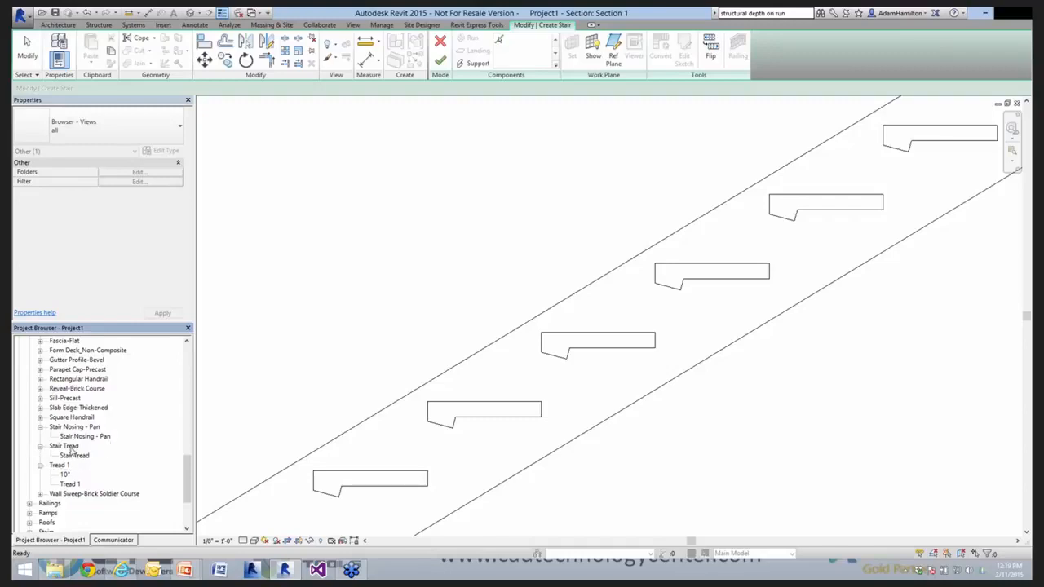
{"action": "right_click", "coordinate": [73, 427]}
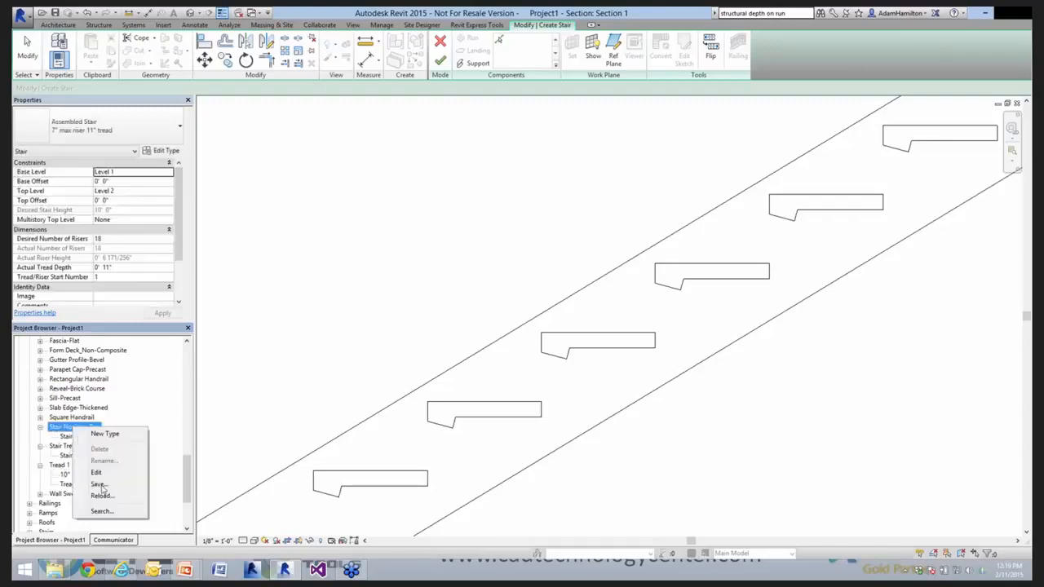
{"action": "left_click", "coordinate": [97, 473]}
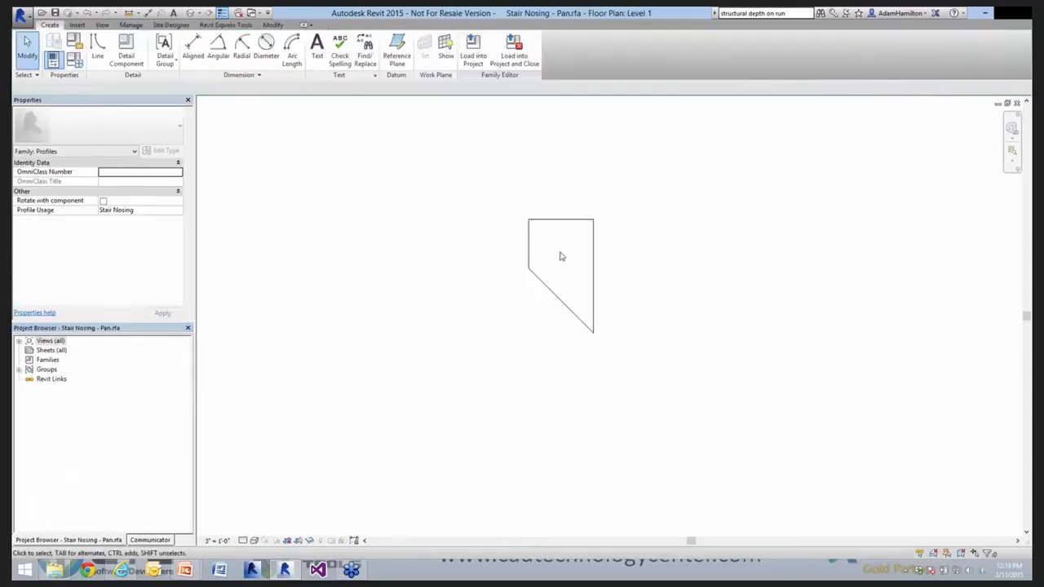
Show annotation categories in the nosing family's Level 1 view through the visibility/graphic overrides
{"action": "key", "text": "v"}
{"action": "key", "text": "v"}
{"action": "left_click", "coordinate": [135, 80]}
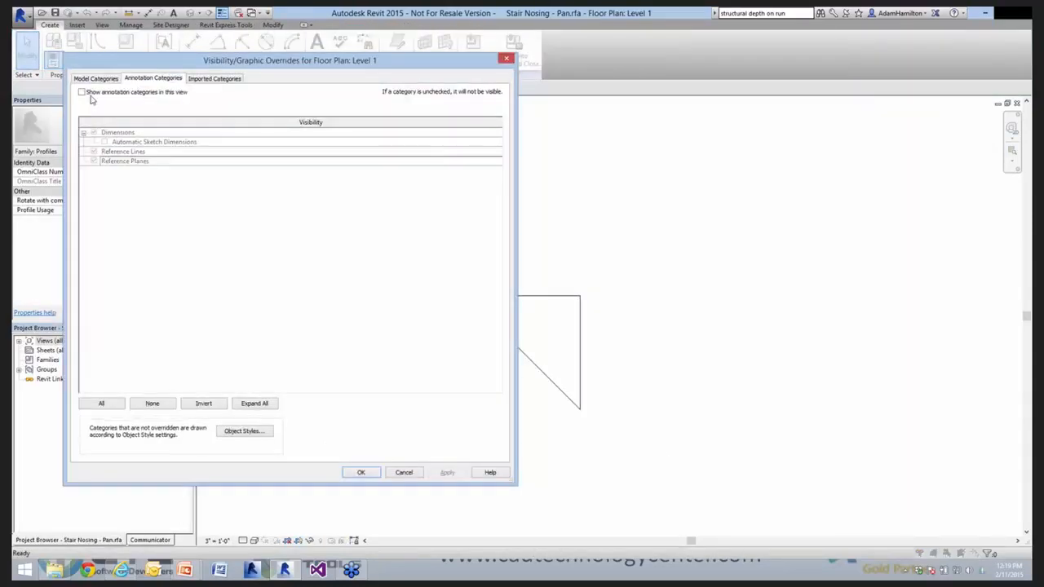
{"action": "left_click", "coordinate": [89, 93]}
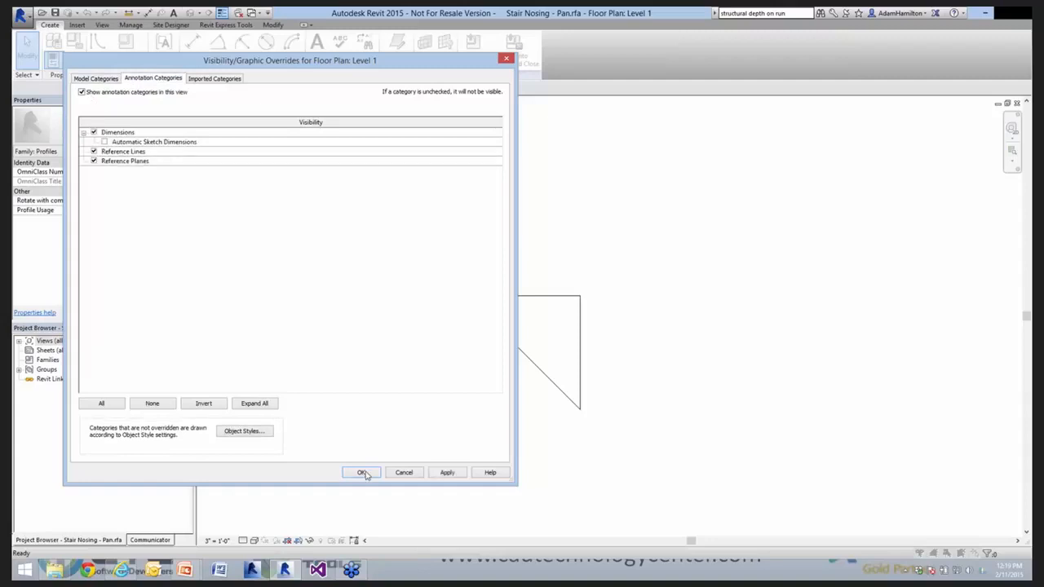
{"action": "left_click", "coordinate": [362, 473]}
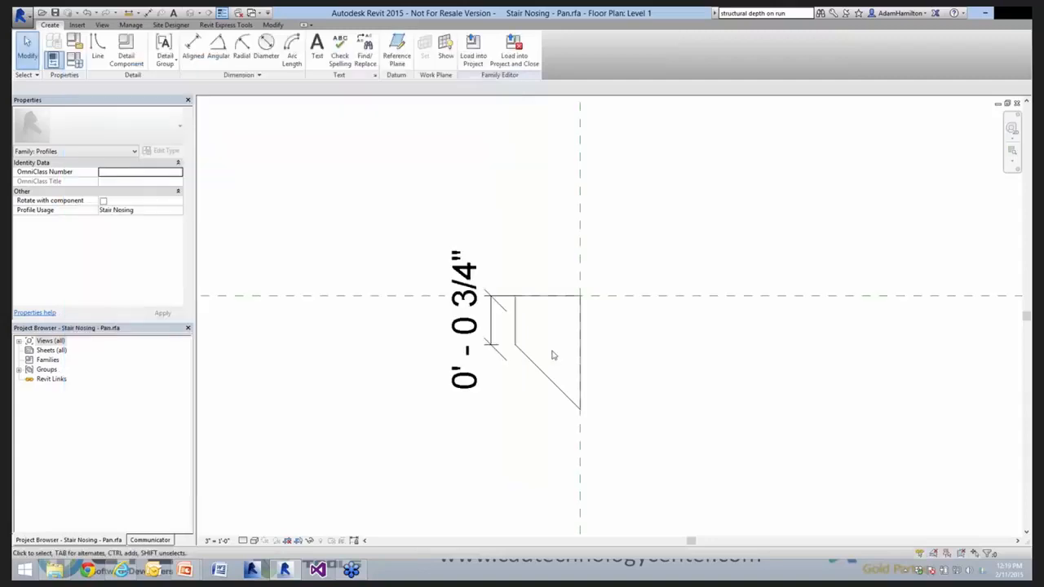
{"action": "scroll", "coordinate": [552, 355], "scroll_direction": "down", "scroll_amount": 3}
Review the nosing profile's family types for parameters, and start closing the family but cancel the save prompt
{"action": "left_click", "coordinate": [56, 13]}
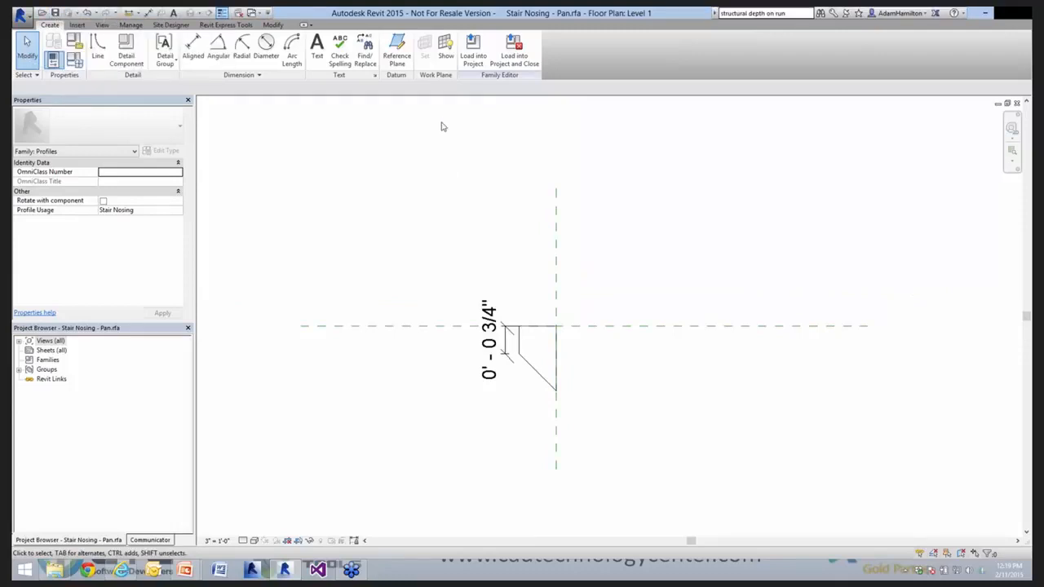
{"action": "left_click", "coordinate": [75, 61]}
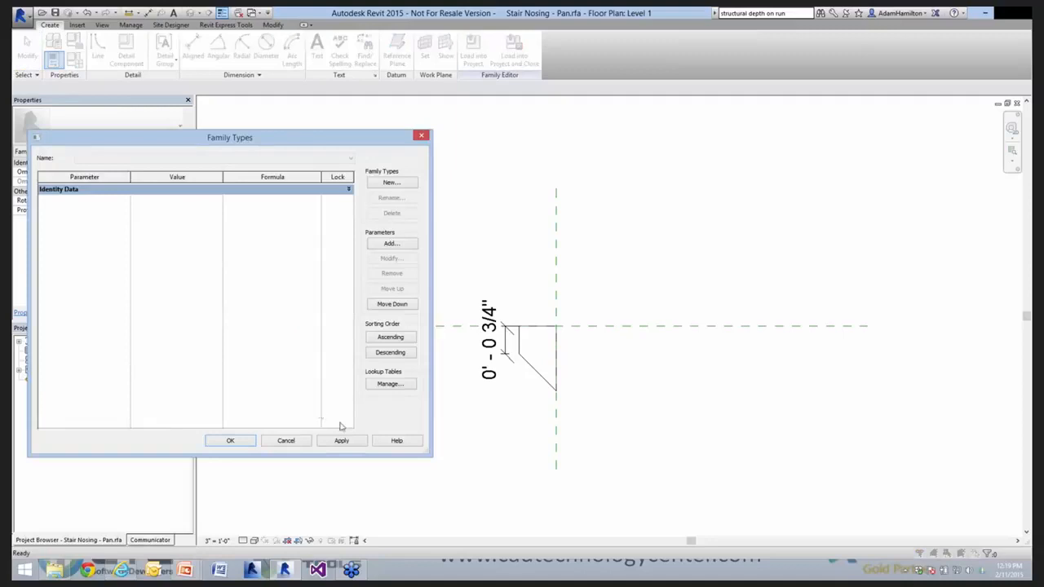
{"action": "left_click", "coordinate": [287, 442]}
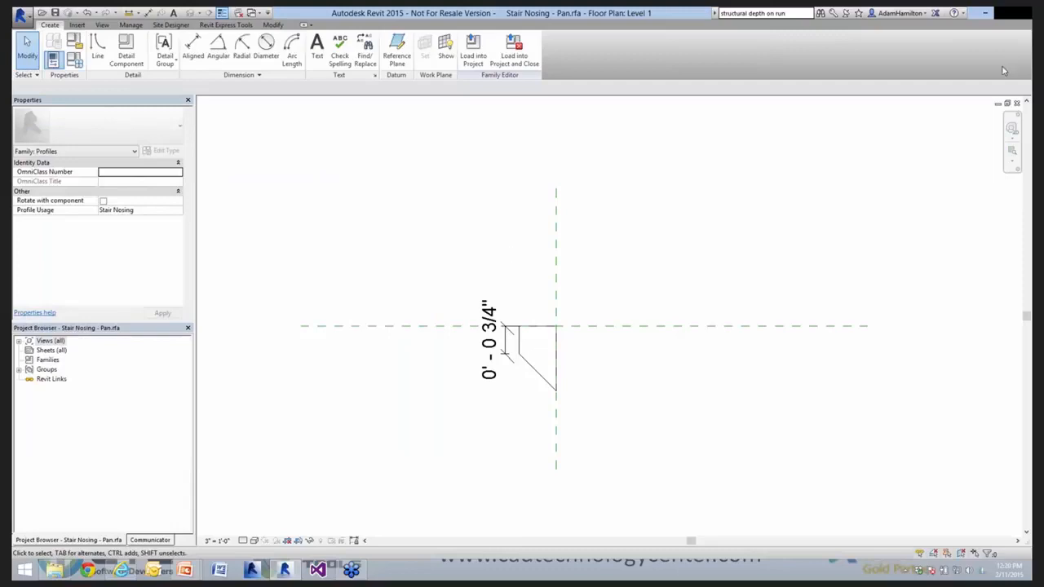
{"action": "left_click", "coordinate": [1018, 103]}
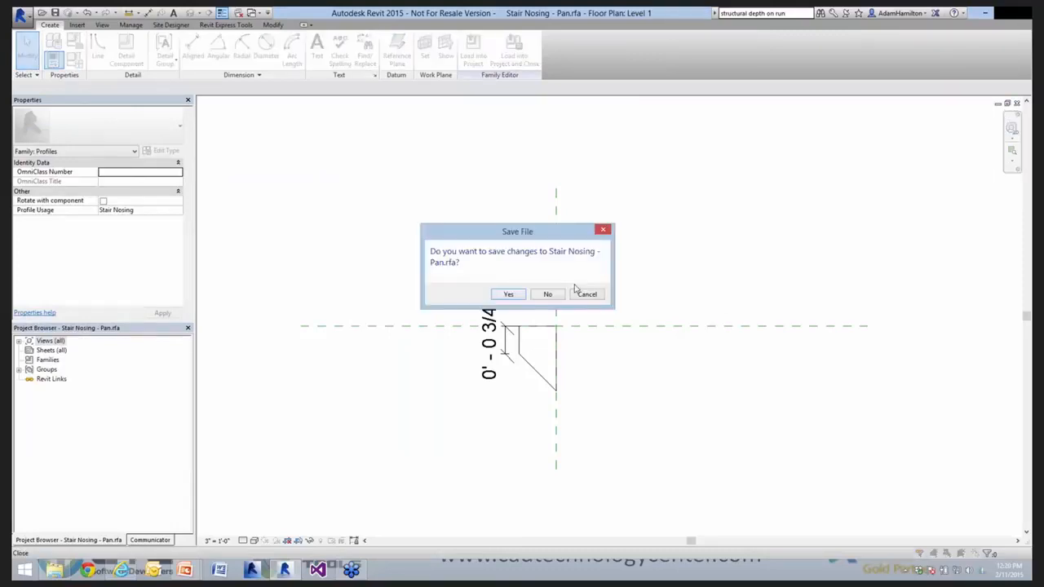
{"action": "key", "text": "Escape"}
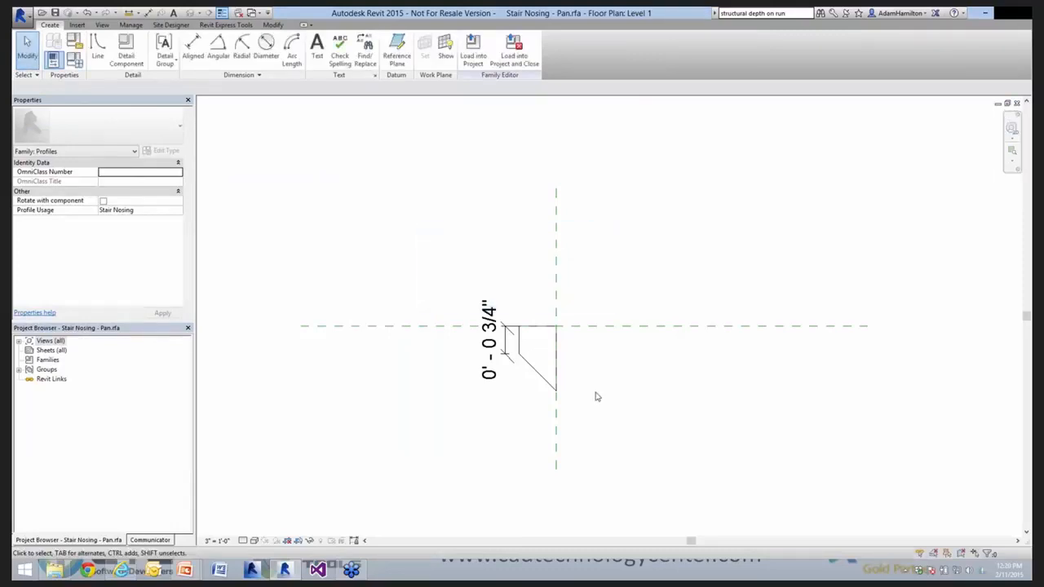
Close the Stair Nosing - Pan family without saving and open the Tread 1 profile family for editing
{"action": "left_click", "coordinate": [1017, 103]}
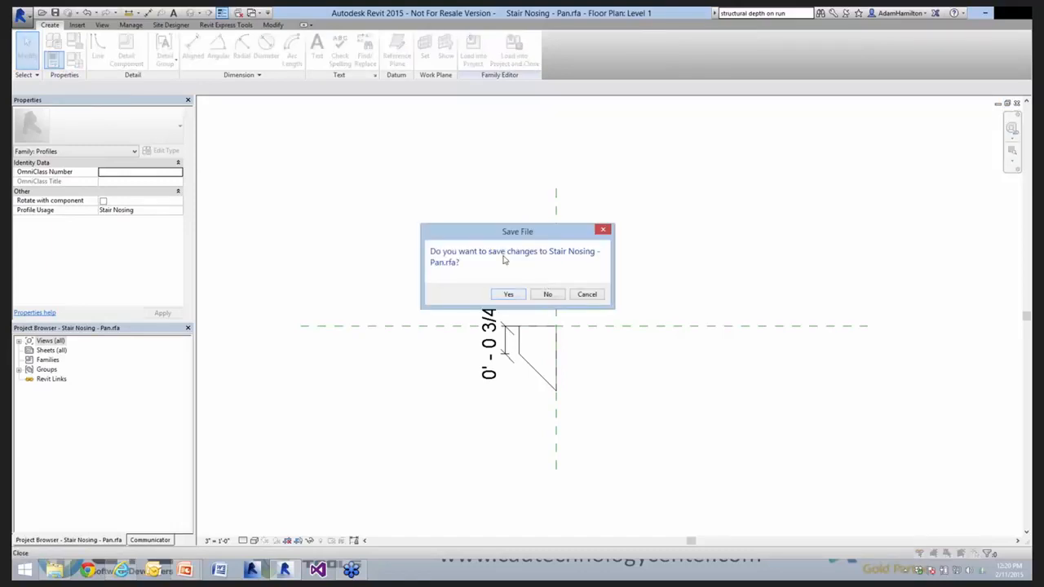
{"action": "left_click", "coordinate": [546, 294]}
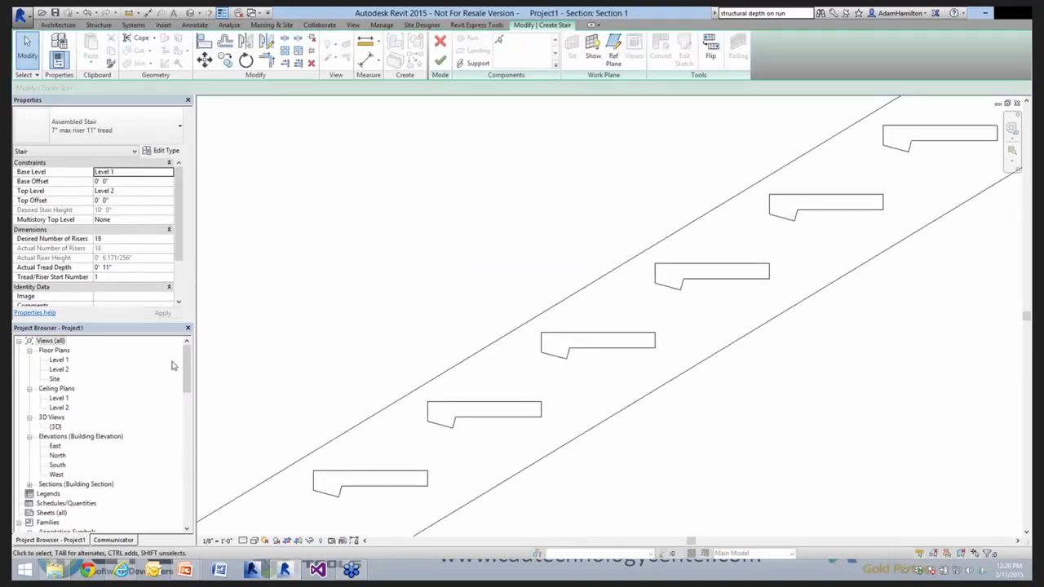
{"action": "left_click_drag", "start_coordinate": [187, 364], "coordinate": [193, 489]}
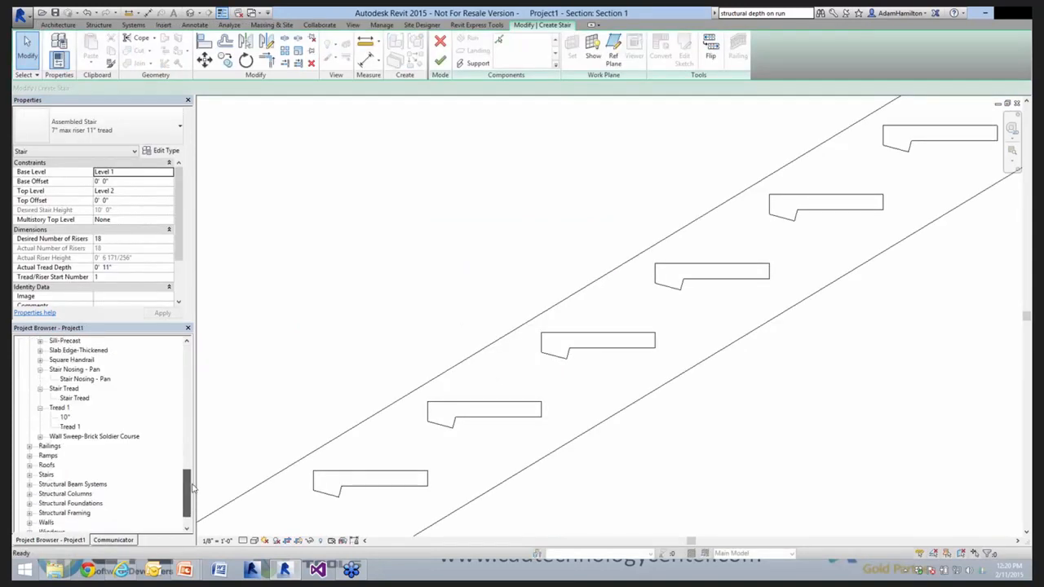
{"action": "right_click", "coordinate": [66, 408]}
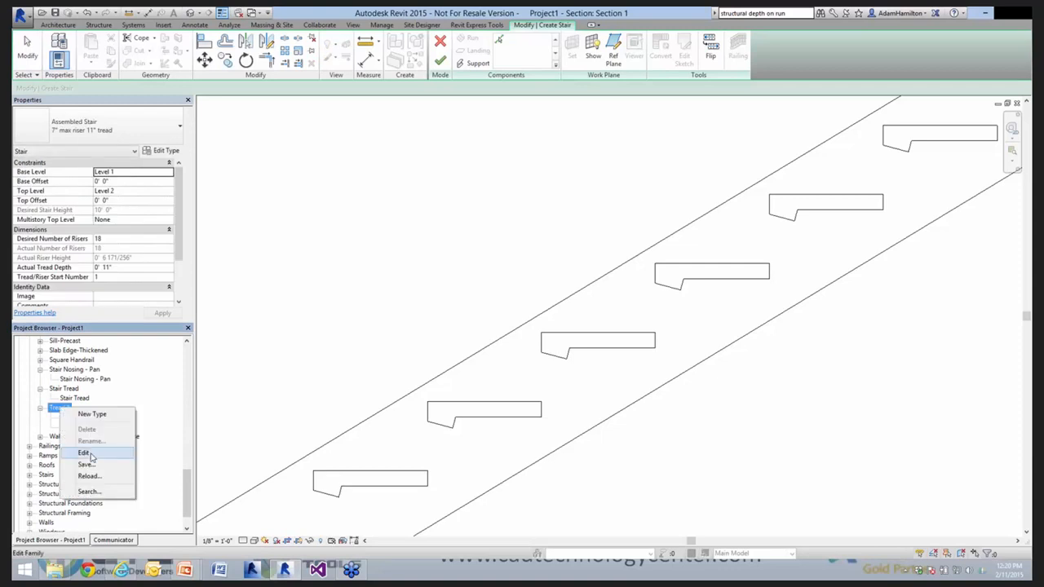
{"action": "left_click", "coordinate": [85, 453]}
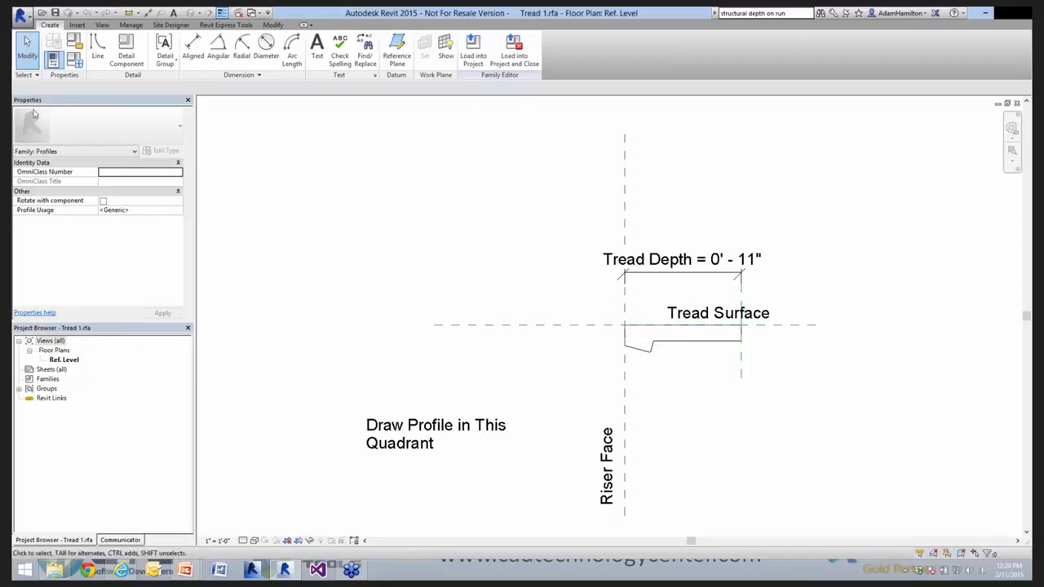
Start a new family to browse the available profile templates, and cancel without choosing one
{"action": "left_click", "coordinate": [19, 15]}
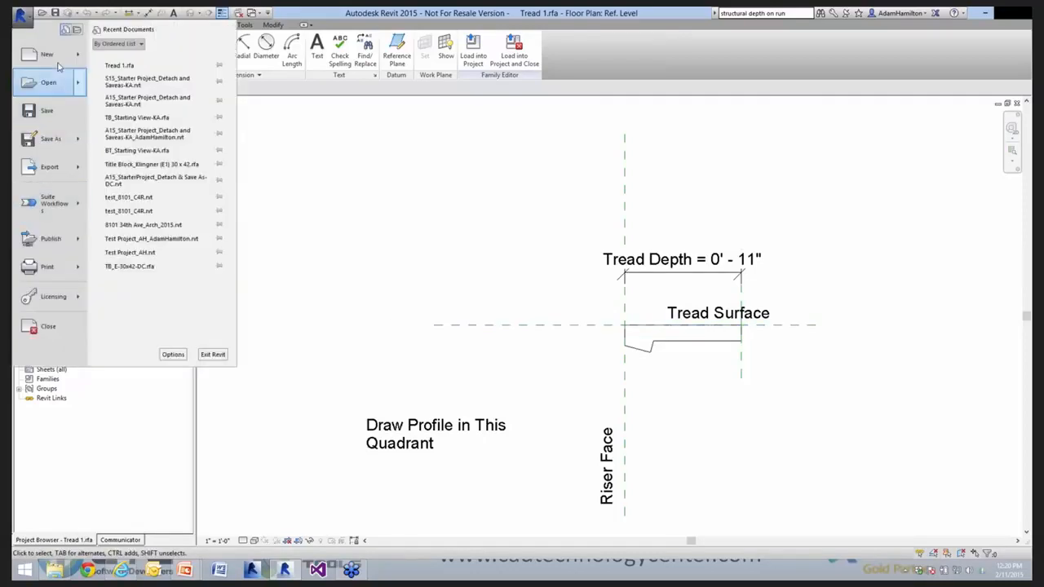
{"action": "left_click", "coordinate": [172, 99]}
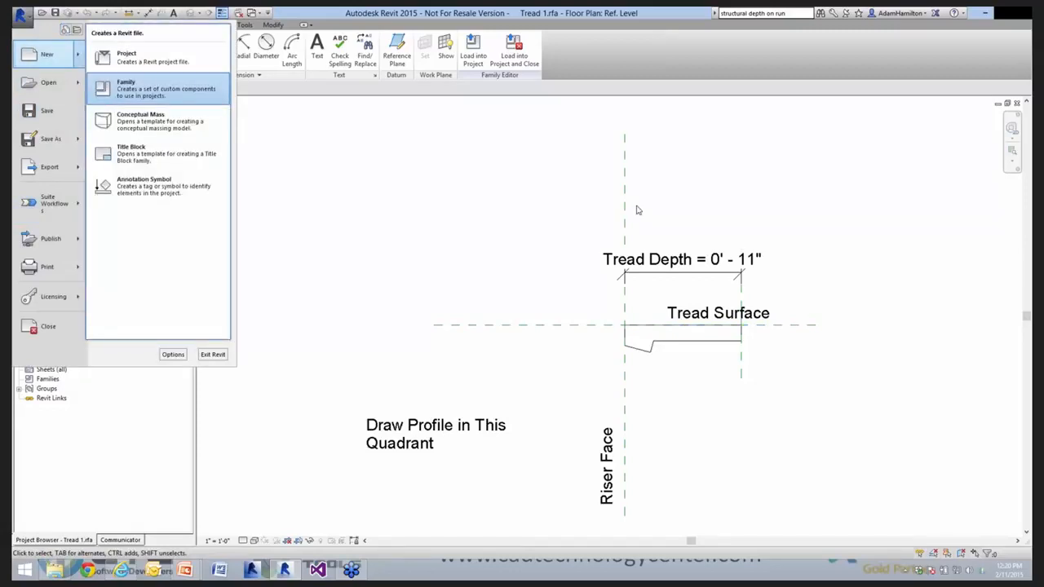
{"action": "scroll", "coordinate": [531, 382], "scroll_direction": "down", "scroll_amount": 12}
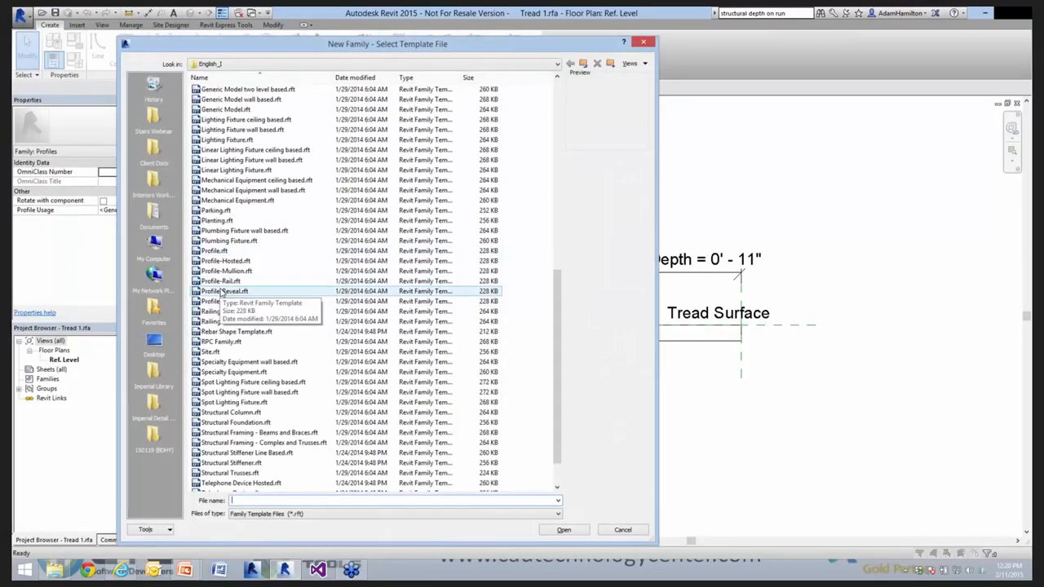
{"action": "left_click", "coordinate": [624, 529]}
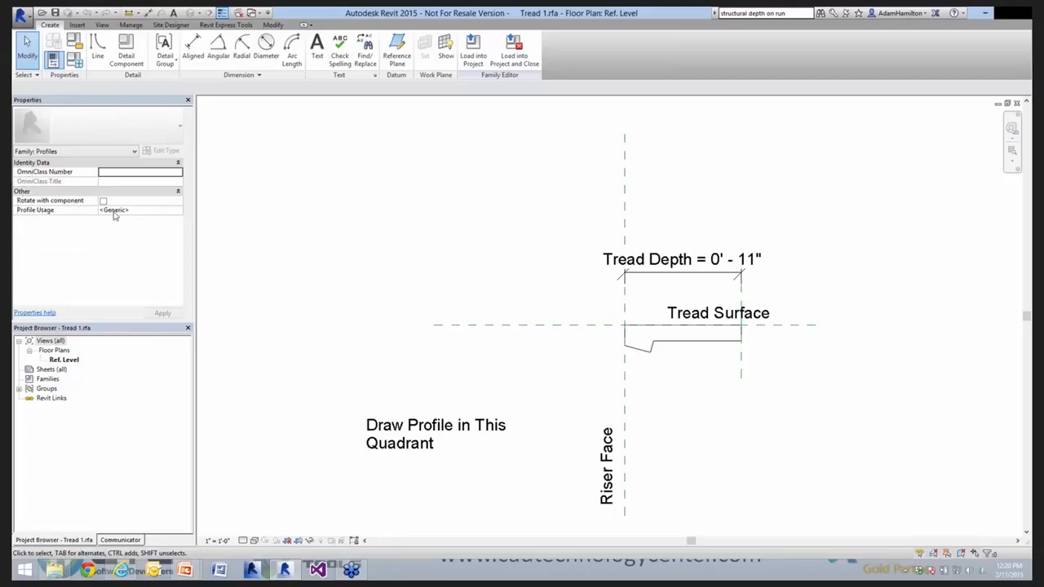
Review the Profile Usage options for the Tread 1 family, and close the family without saving
{"action": "left_click", "coordinate": [158, 210]}
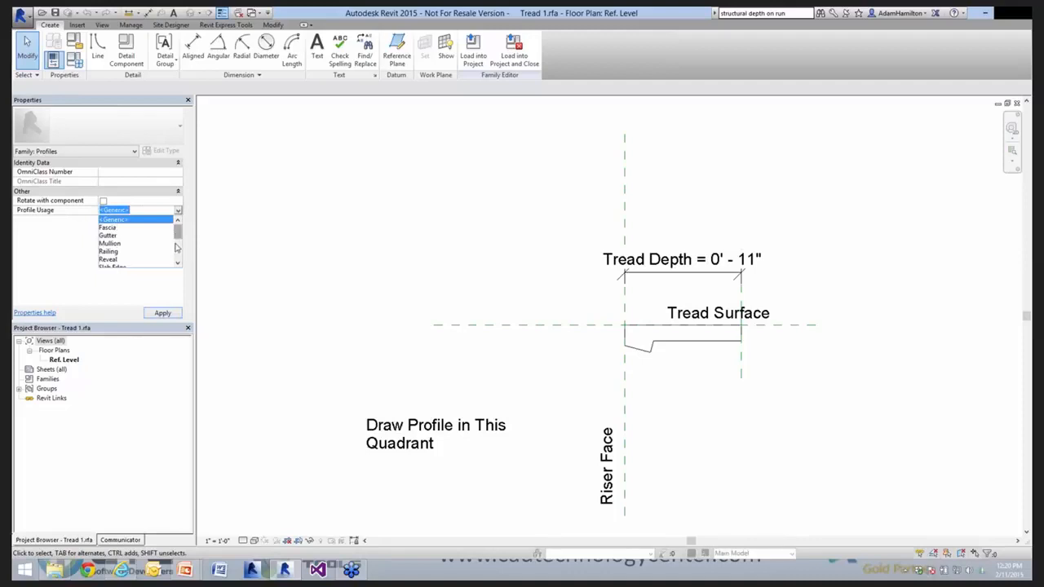
{"action": "scroll", "coordinate": [176, 247], "scroll_direction": "down", "scroll_amount": 3}
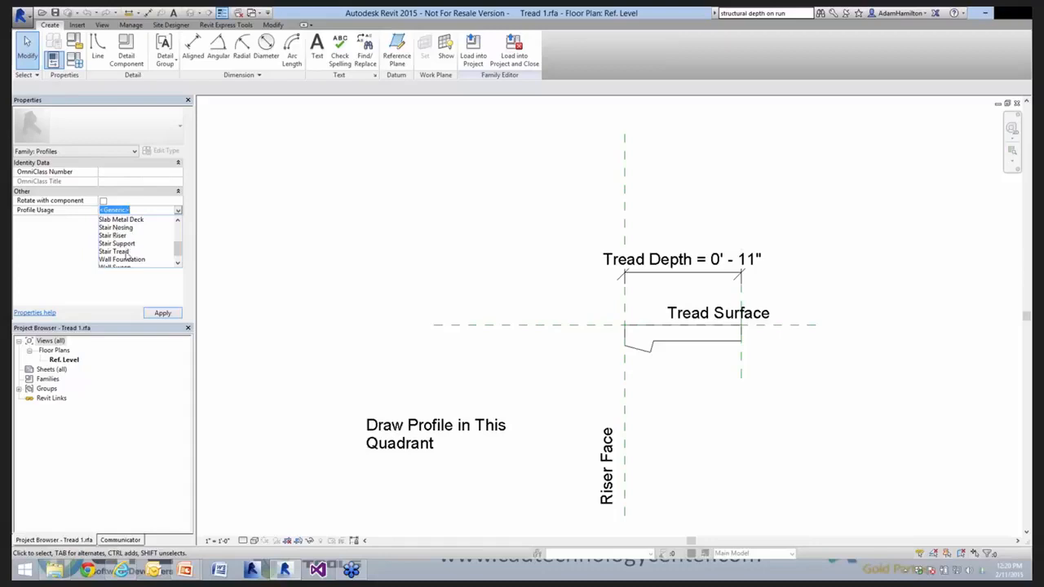
{"action": "left_click", "coordinate": [589, 251]}
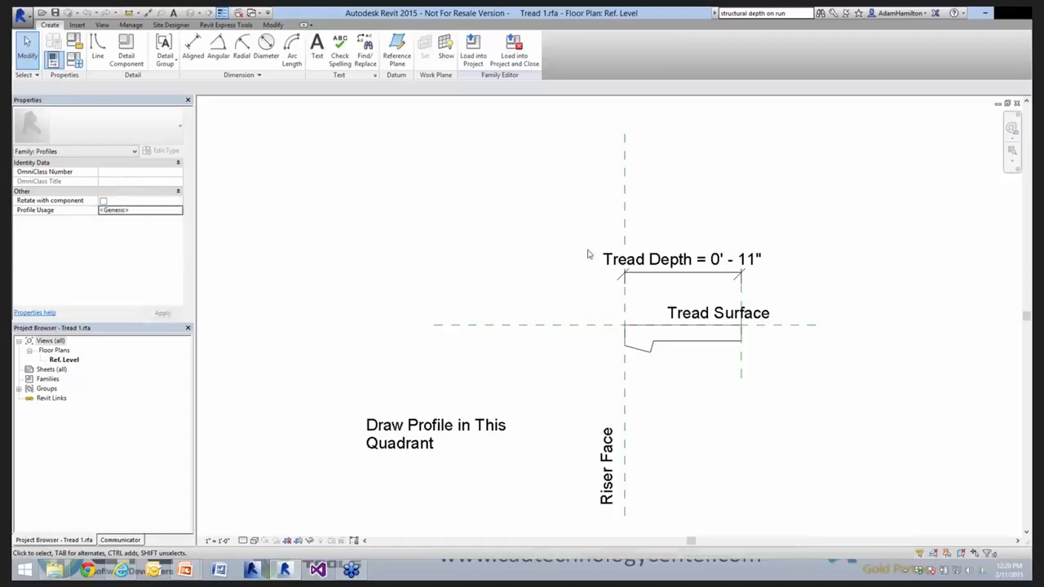
{"action": "left_click", "coordinate": [1017, 103]}
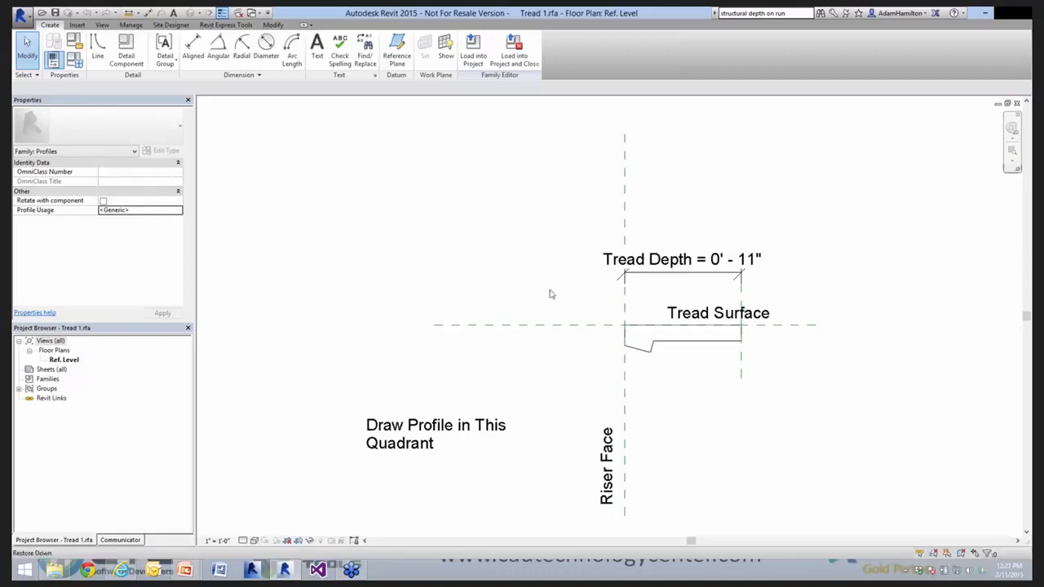
{"action": "left_click", "coordinate": [548, 289]}
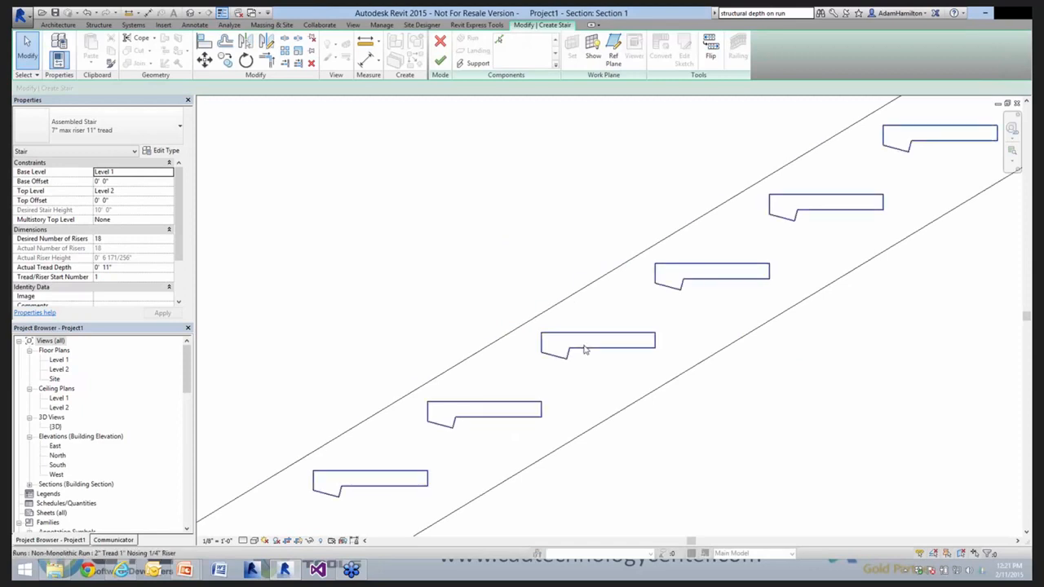
Open the assembled stair's run type properties and turn on risers
{"action": "scroll", "coordinate": [422, 196], "scroll_direction": "down", "scroll_amount": 6}
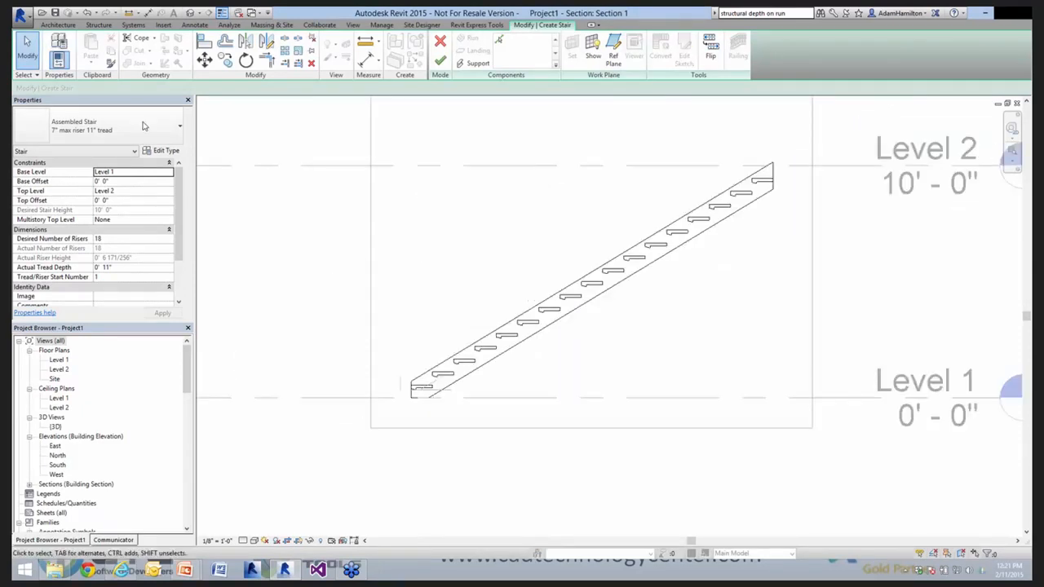
{"action": "left_click", "coordinate": [165, 151]}
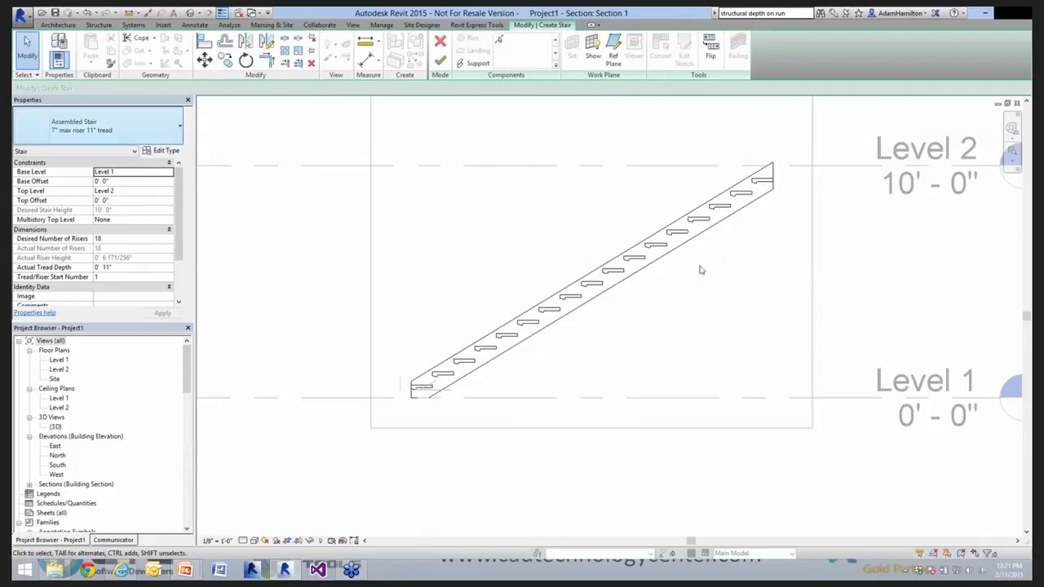
{"action": "left_click", "coordinate": [815, 262]}
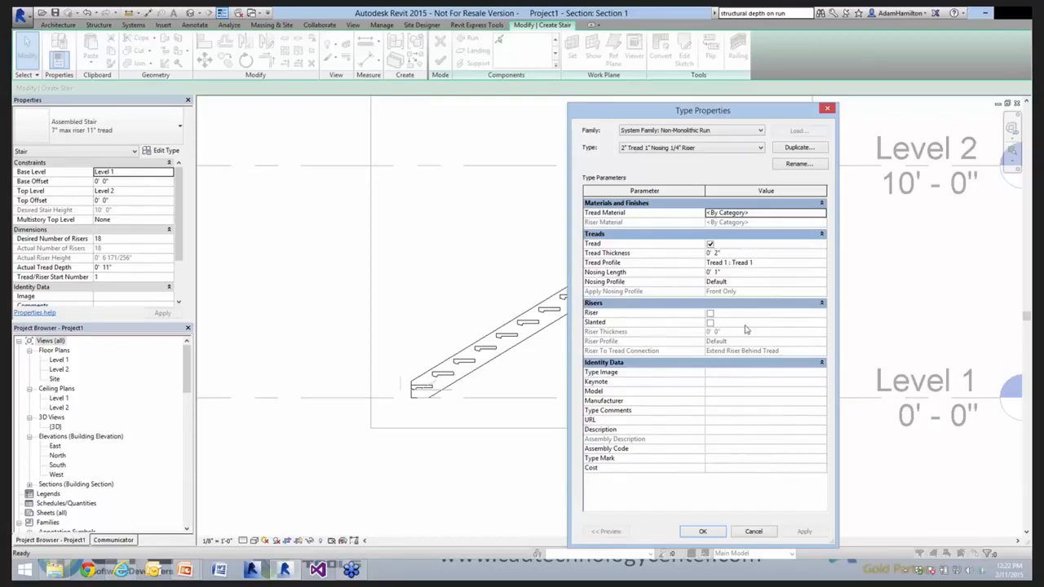
{"action": "left_click", "coordinate": [710, 314]}
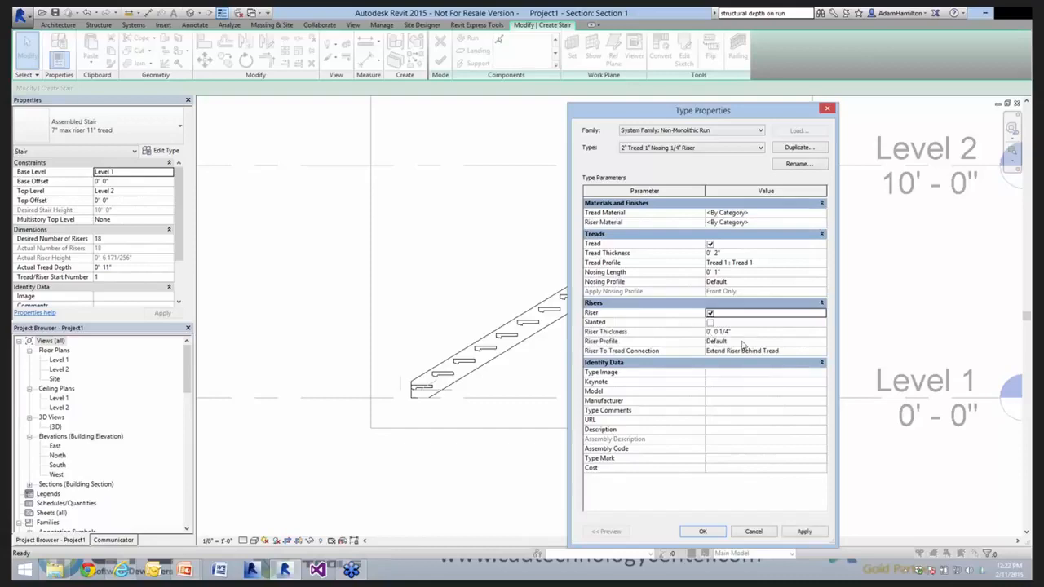
Review the Riser Profile and Riser To Tread Connection options, and discard the run type changes
{"action": "left_click", "coordinate": [820, 342]}
{"action": "left_click", "coordinate": [822, 344]}
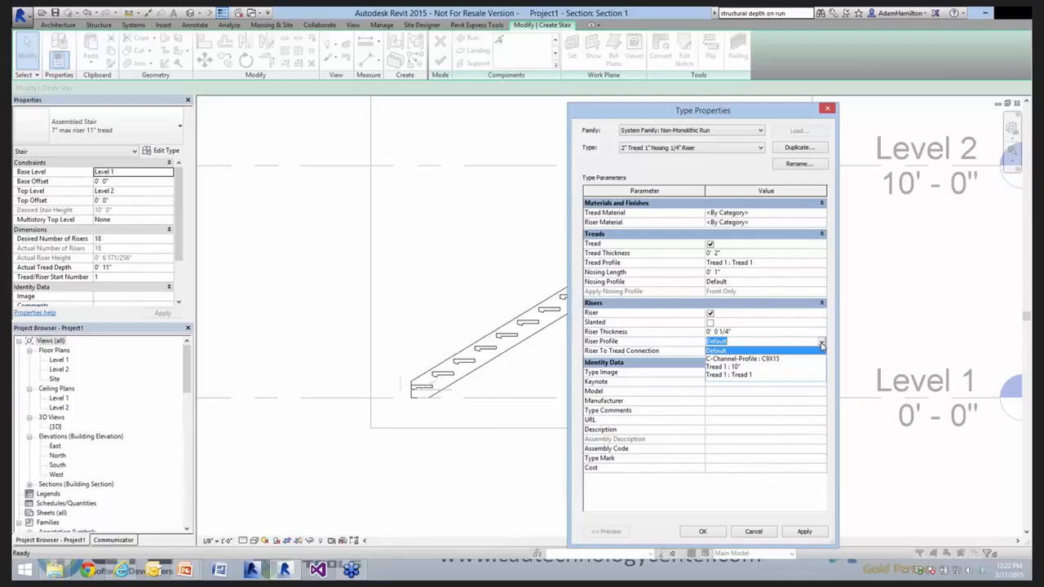
{"action": "left_click", "coordinate": [729, 335]}
{"action": "left_click", "coordinate": [664, 316]}
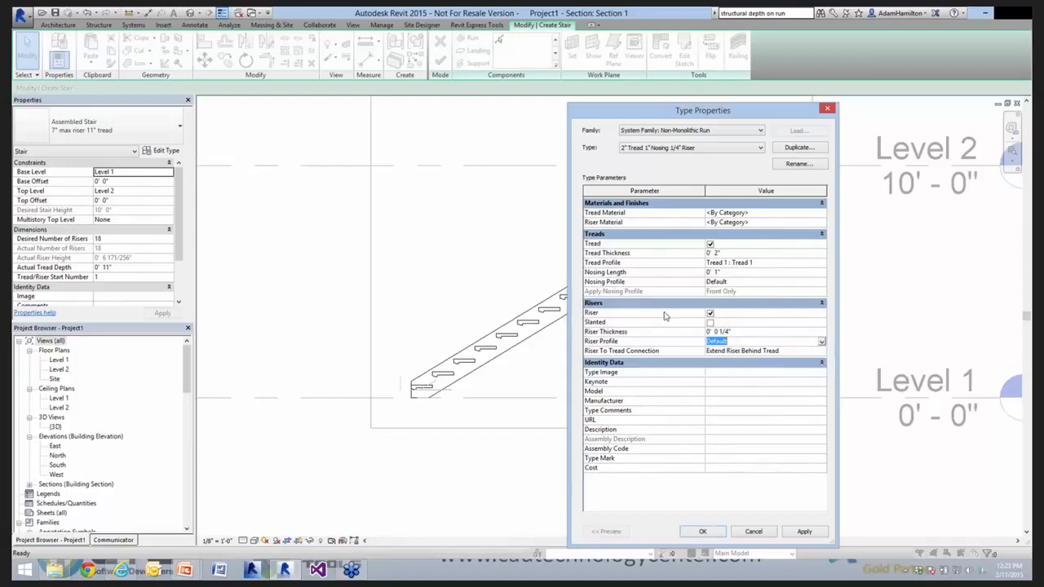
{"action": "left_click", "coordinate": [822, 354]}
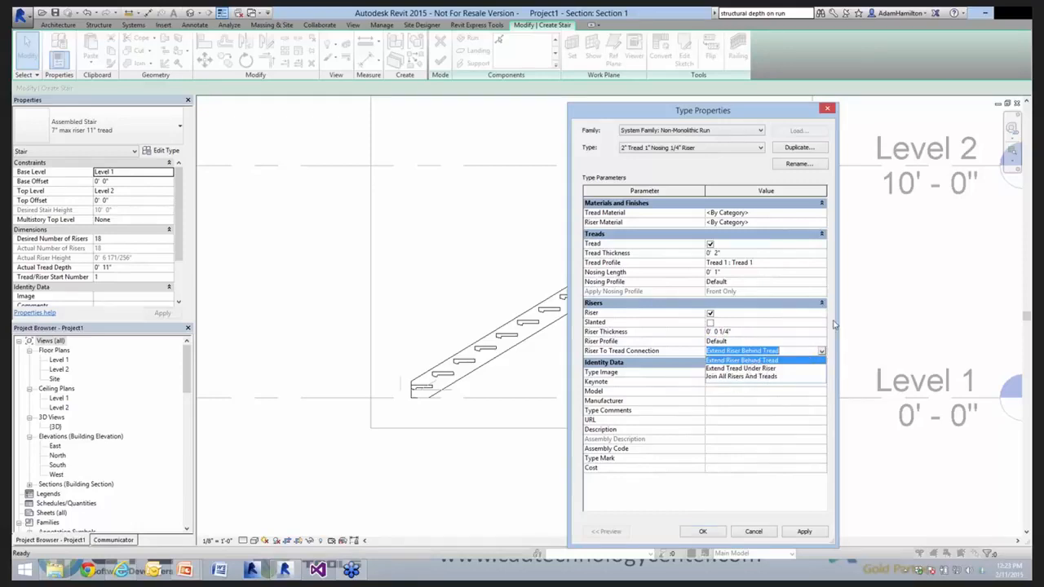
{"action": "left_click", "coordinate": [701, 149]}
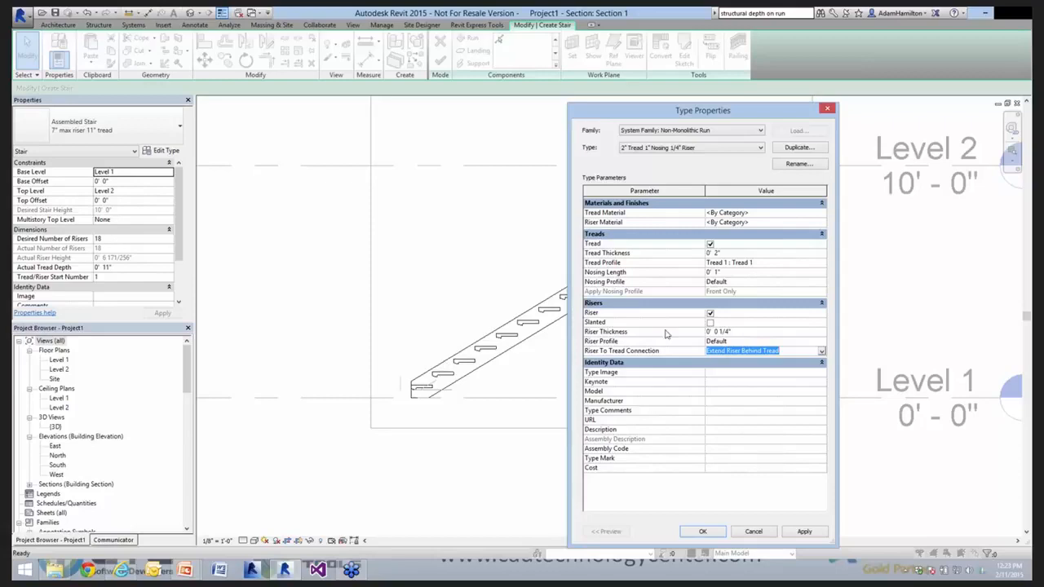
{"action": "left_click", "coordinate": [752, 532]}
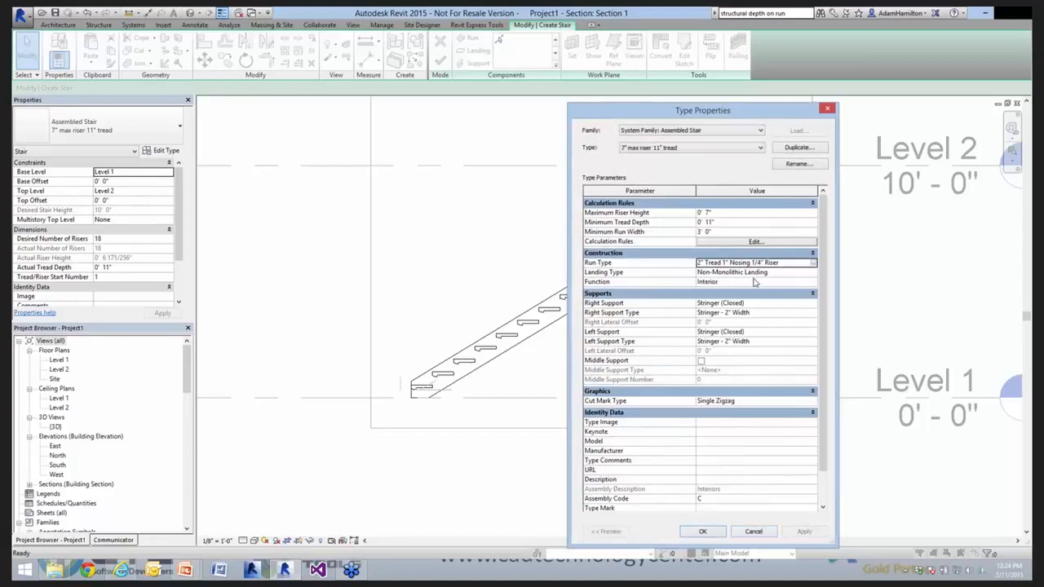
Turn off Same as Run for the Non-Monolithic Landing type to expose its own tread settings, and accept the change
{"action": "left_click", "coordinate": [814, 273]}
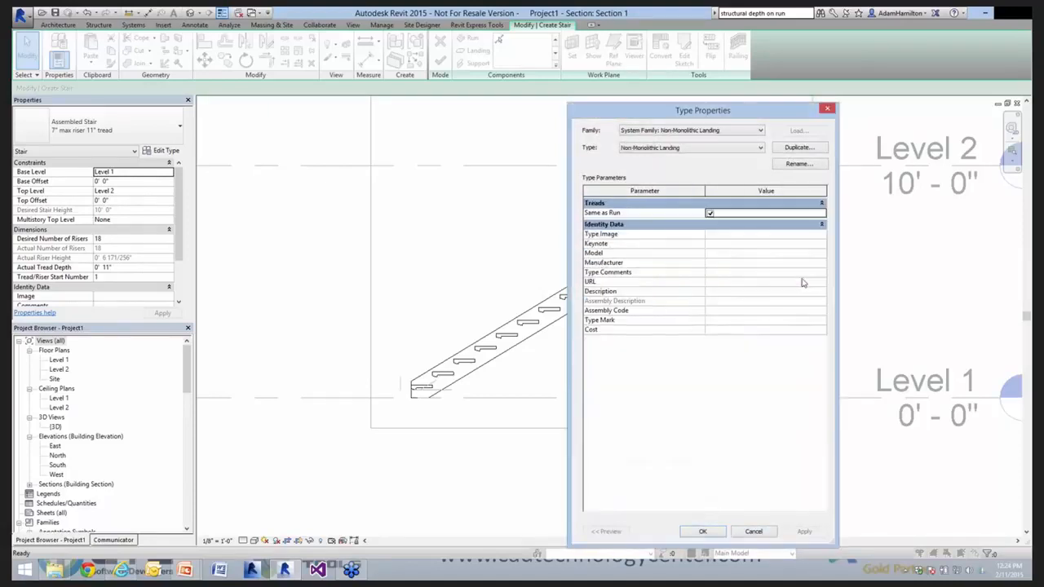
{"action": "left_click", "coordinate": [710, 213]}
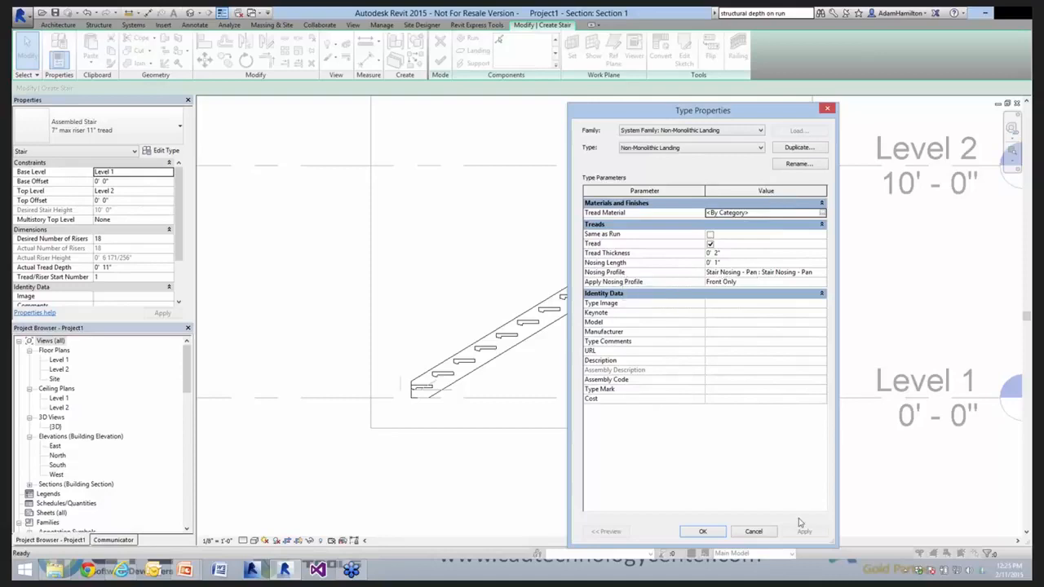
{"action": "left_click", "coordinate": [702, 531]}
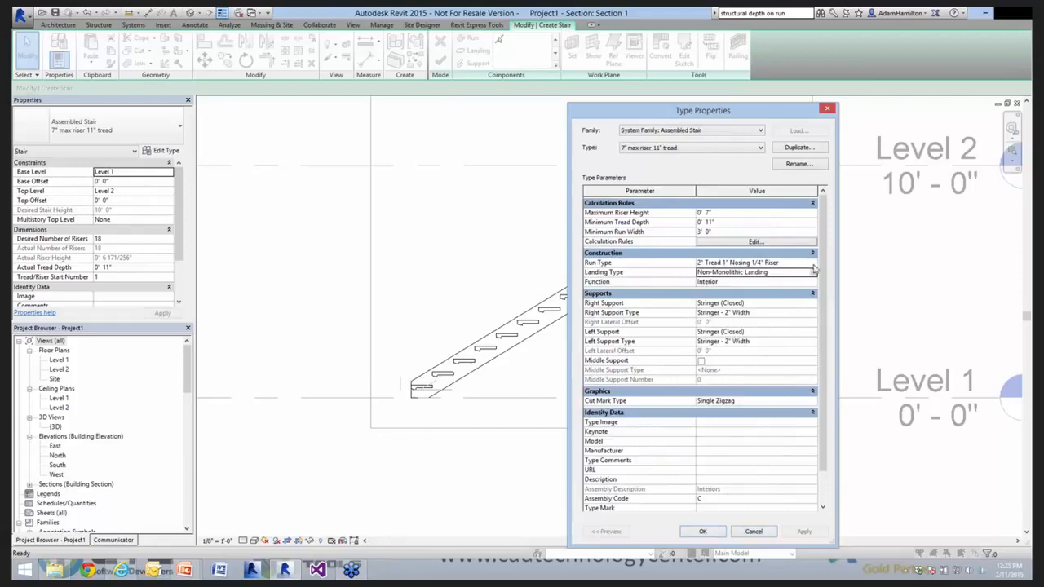
Reopen the run type's properties and set the nosing profile to Stair Nosing - Pan
{"action": "left_click", "coordinate": [812, 264]}
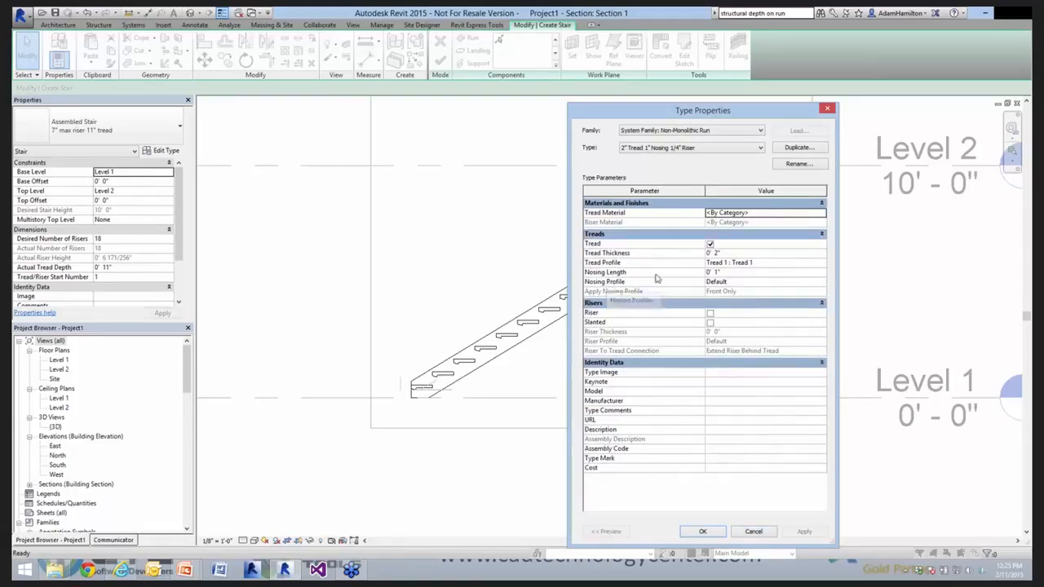
{"action": "left_click", "coordinate": [726, 282]}
{"action": "left_click", "coordinate": [726, 281]}
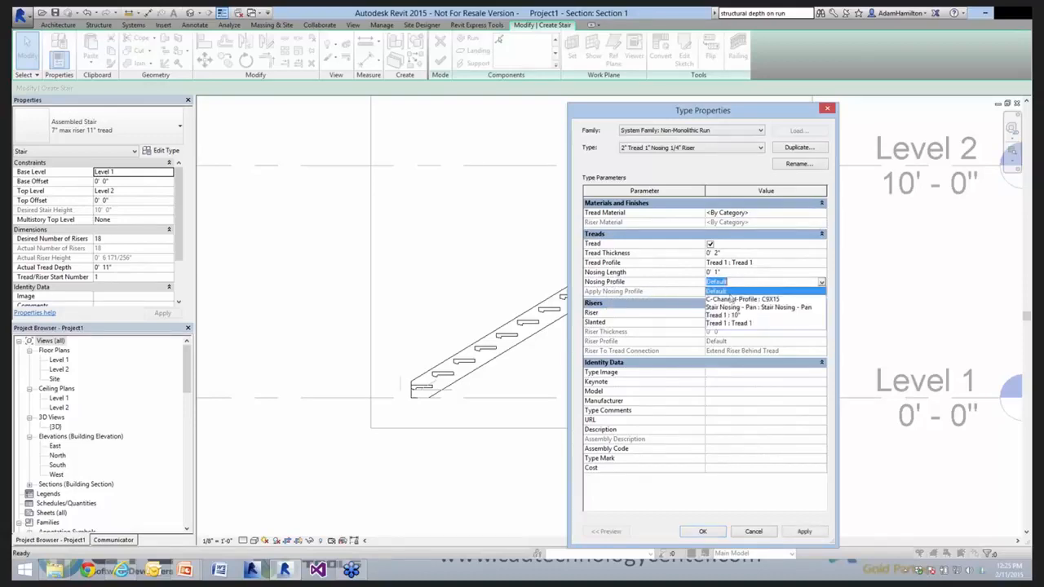
{"action": "left_click", "coordinate": [727, 281]}
{"action": "left_click", "coordinate": [726, 281]}
{"action": "left_click", "coordinate": [729, 308]}
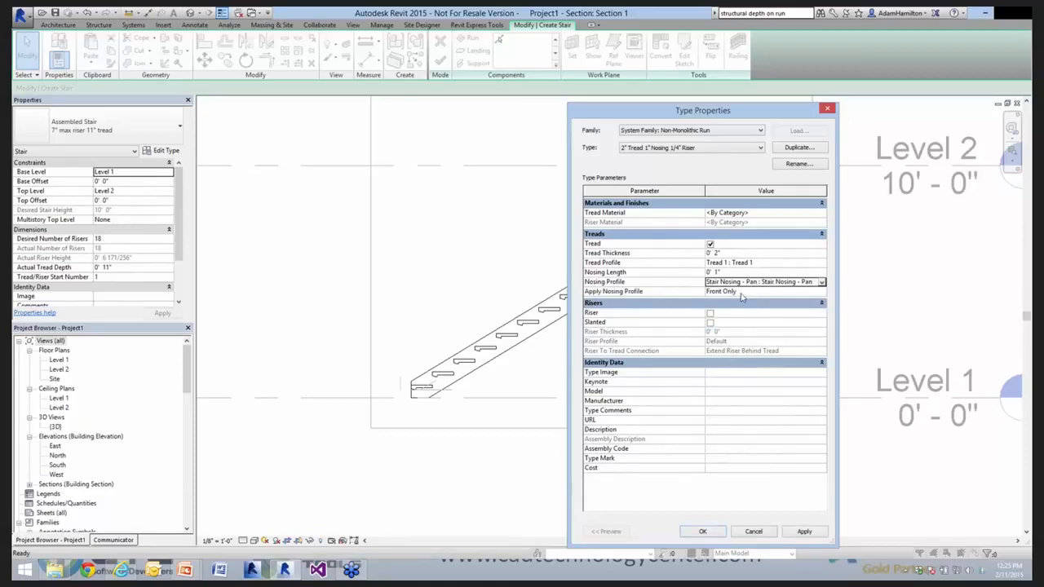
Review which tread sides the Apply Nosing Profile setting offers, and discard the run type changes
{"action": "left_click", "coordinate": [821, 294]}
{"action": "left_click", "coordinate": [822, 292]}
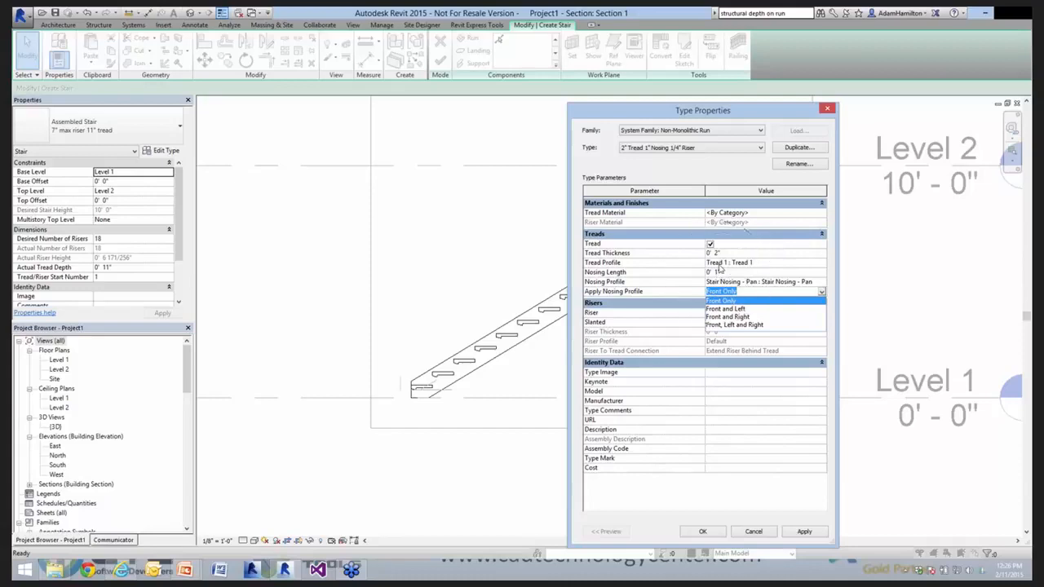
{"action": "left_click", "coordinate": [806, 186]}
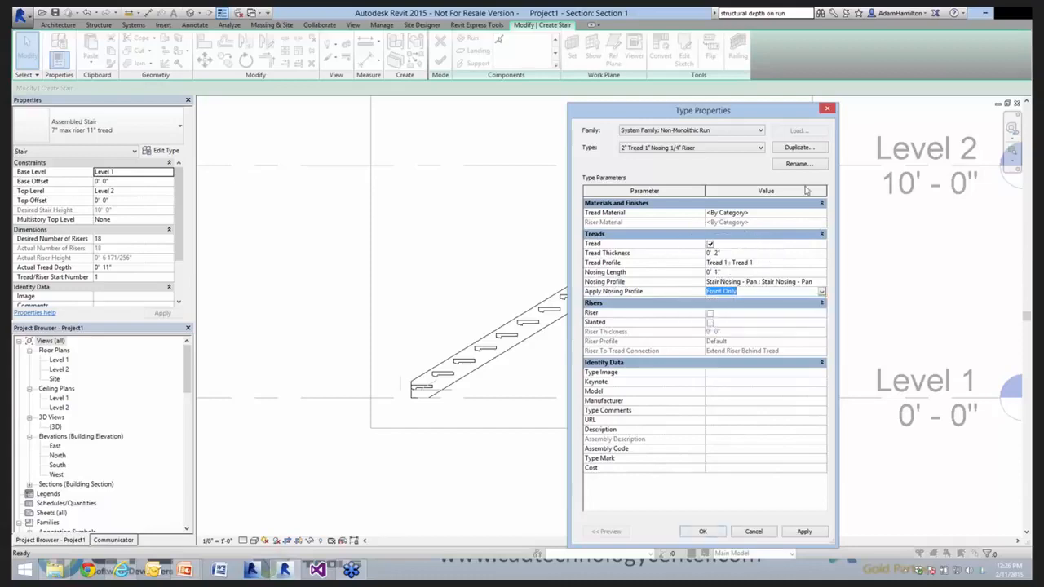
{"action": "left_click", "coordinate": [765, 532]}
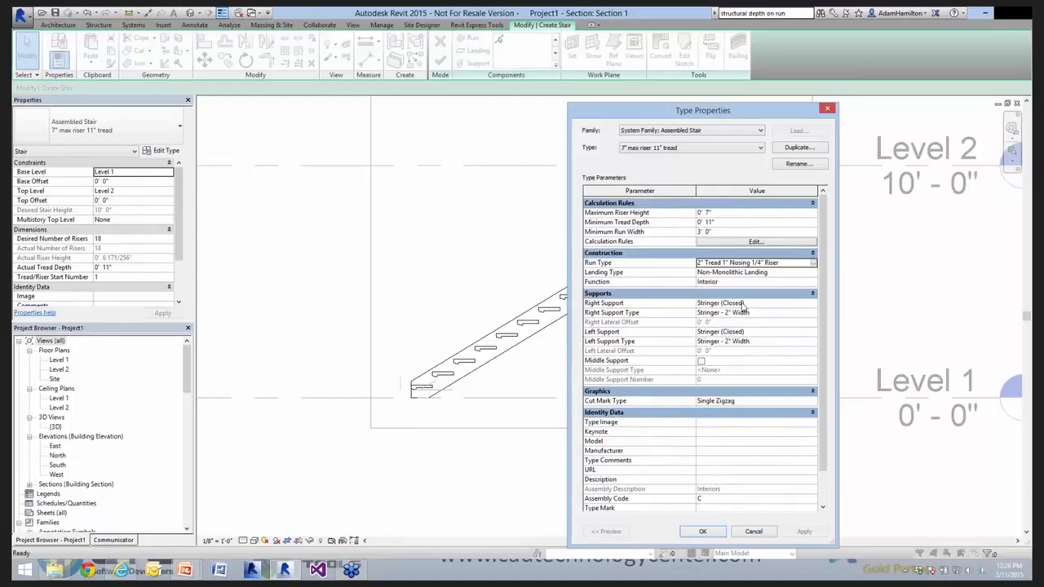
Review the Right Support options of the assembled stair type, and cancel the type properties
{"action": "left_click", "coordinate": [813, 305]}
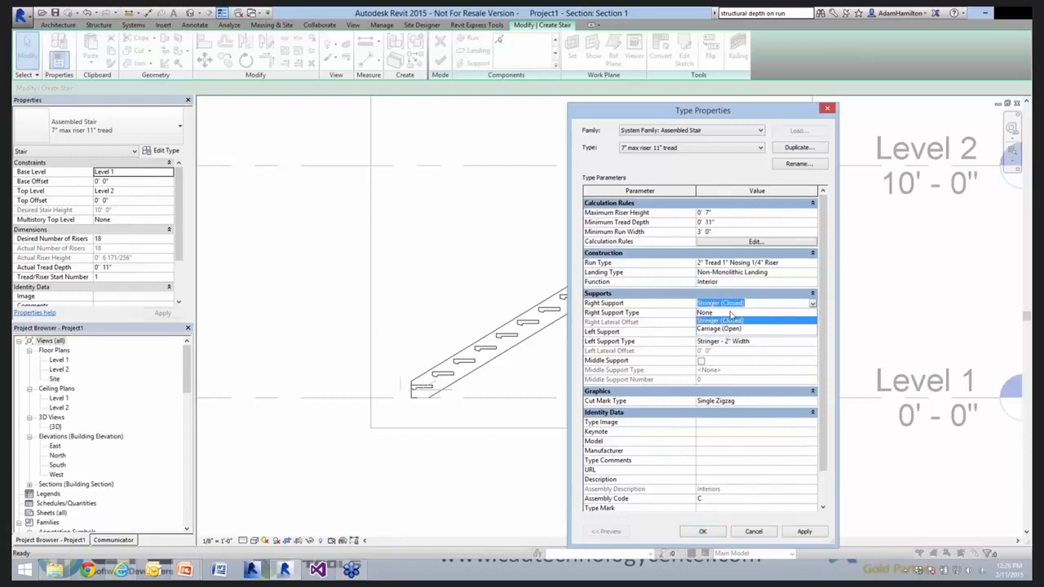
{"action": "left_click", "coordinate": [820, 306]}
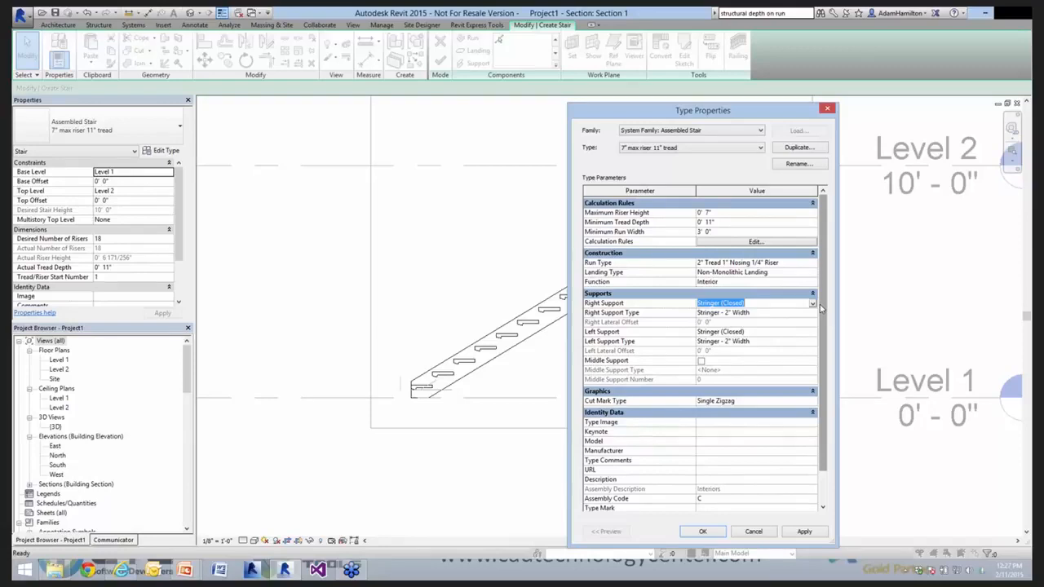
{"action": "left_click", "coordinate": [754, 532]}
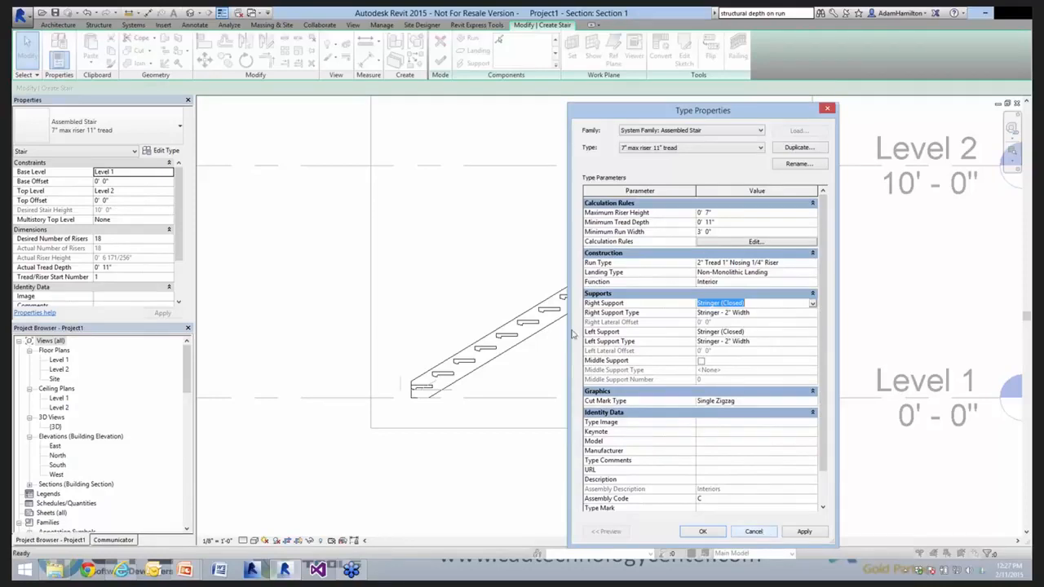
Look closer at the treads in the section, and leave the stair editing mode by cancelling it
{"action": "scroll", "coordinate": [548, 323], "scroll_direction": "up", "scroll_amount": 5}
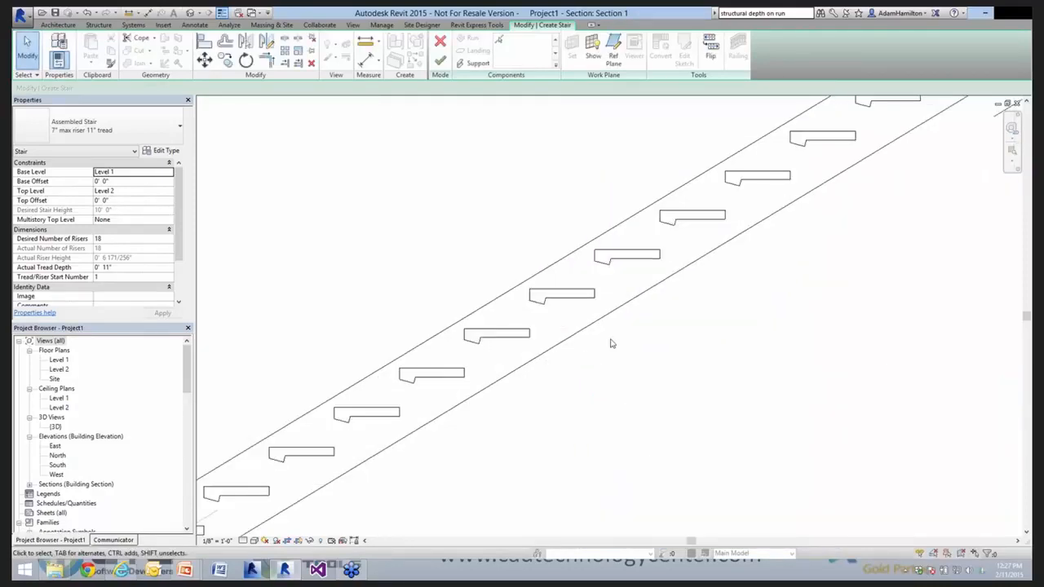
{"action": "middle_click_drag", "start_coordinate": [537, 351], "coordinate": [611, 343]}
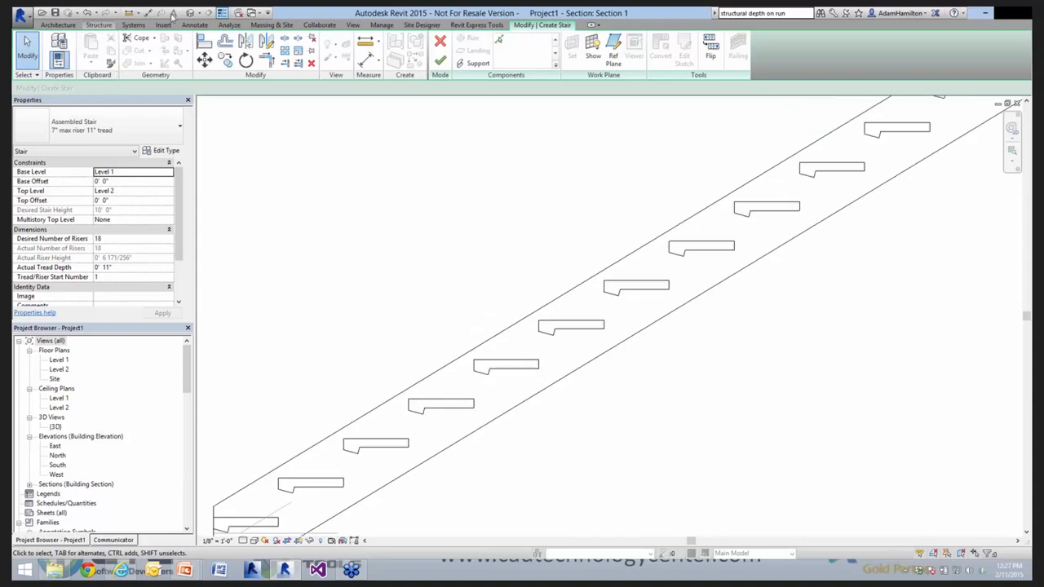
{"action": "left_click", "coordinate": [194, 25]}
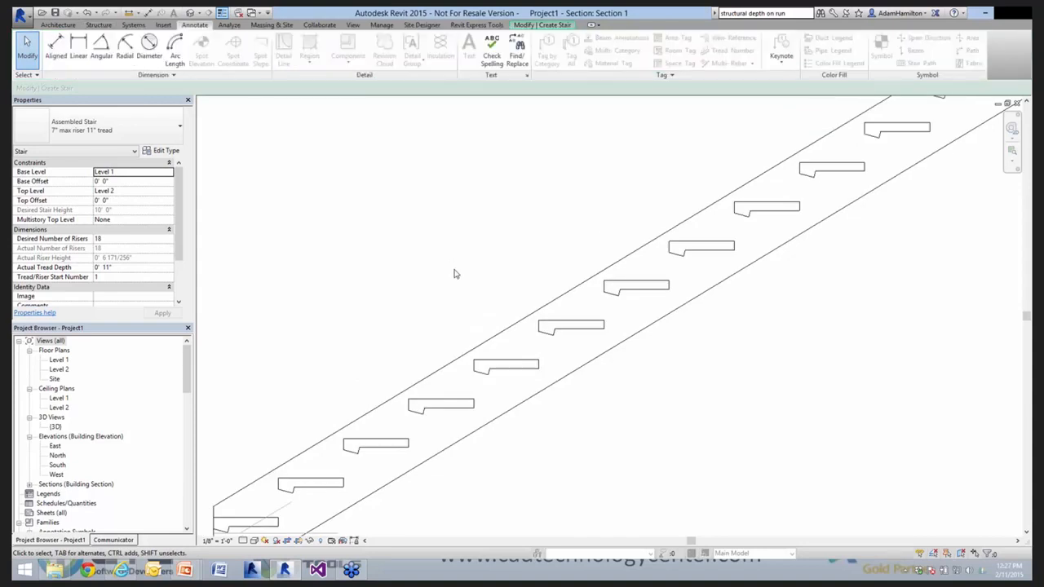
{"action": "left_click", "coordinate": [534, 25]}
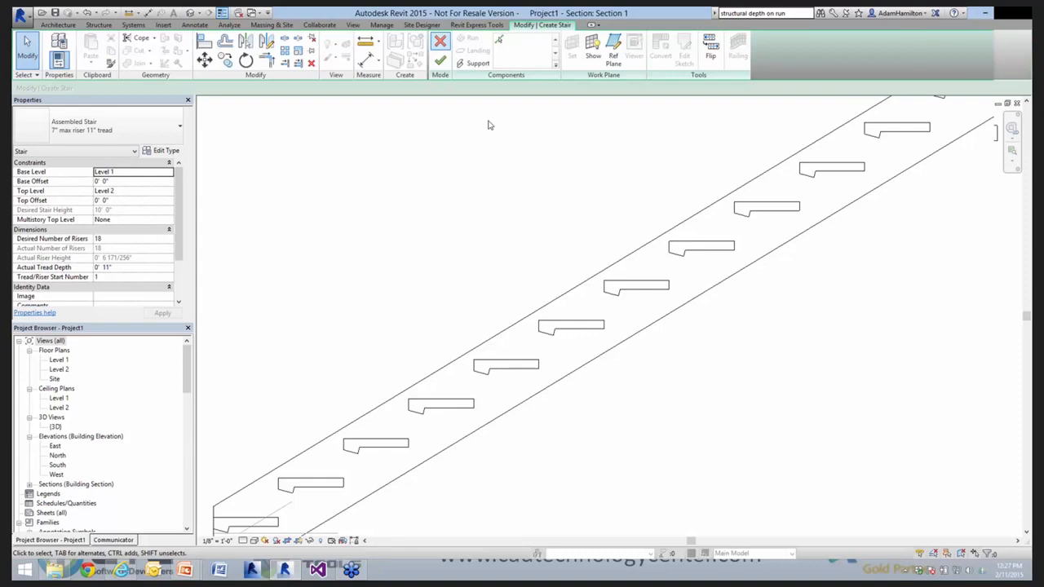
{"action": "scroll", "coordinate": [536, 304], "scroll_direction": "up", "scroll_amount": 2}
{"action": "left_click", "coordinate": [440, 42]}
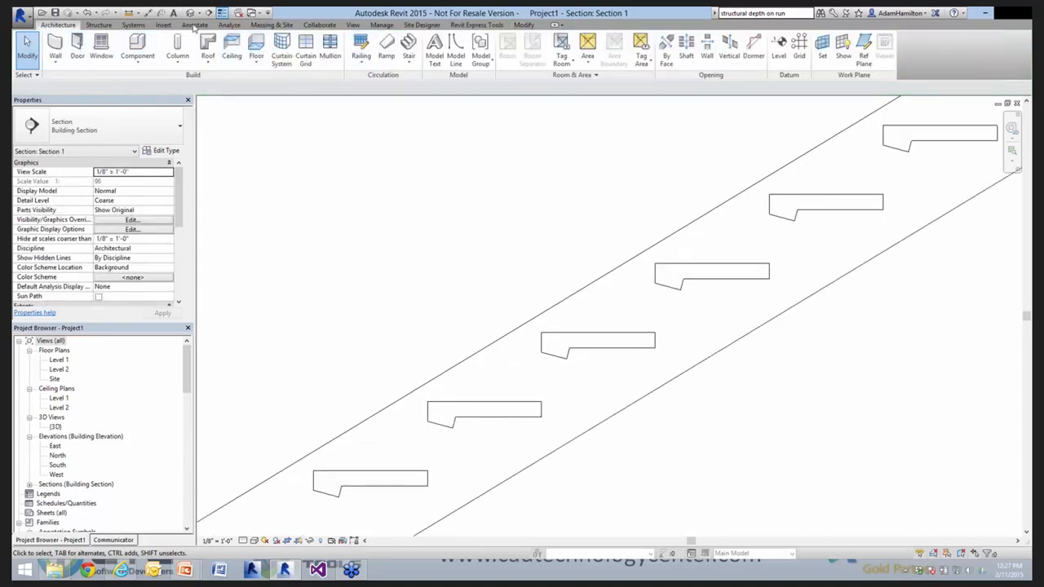
Sketch a sloping detail line about 7 7/8" long from one tread's underside to the lower back corner of the tread below
{"action": "key", "text": "d"}
{"action": "key", "text": "i"}
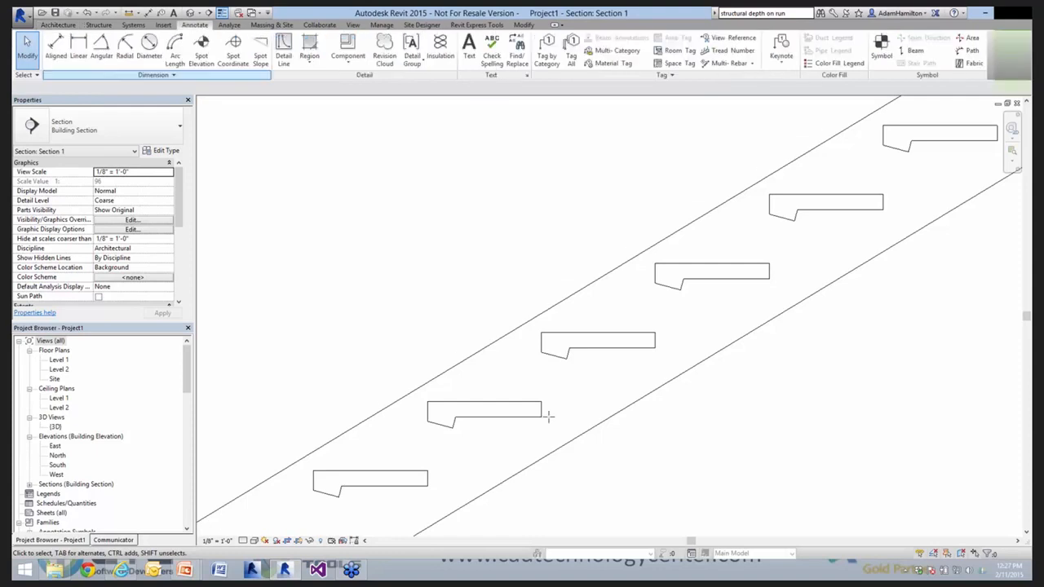
{"action": "scroll", "coordinate": [568, 354], "scroll_direction": "up", "scroll_amount": 3}
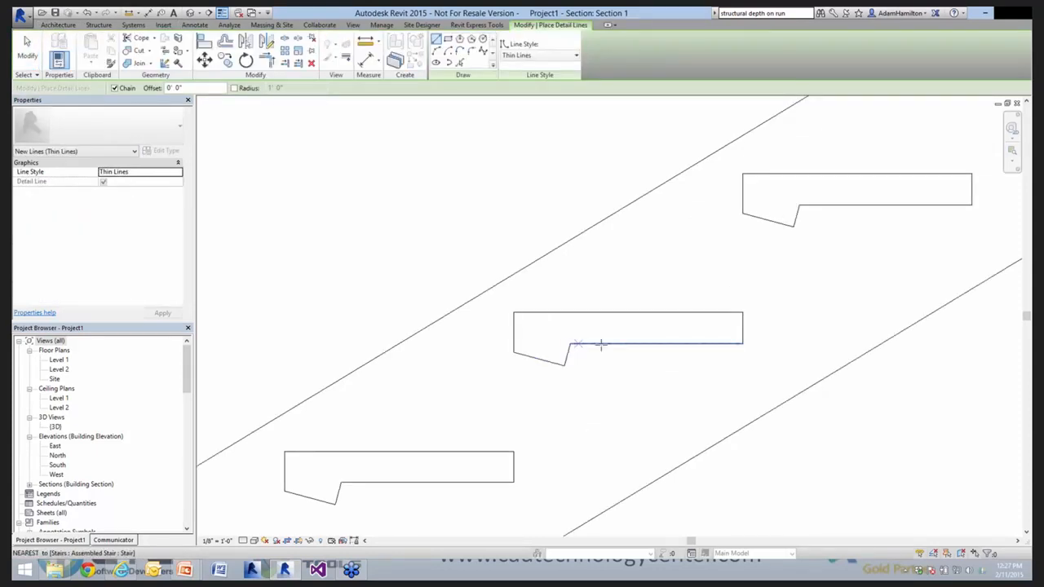
{"action": "left_click", "coordinate": [601, 345]}
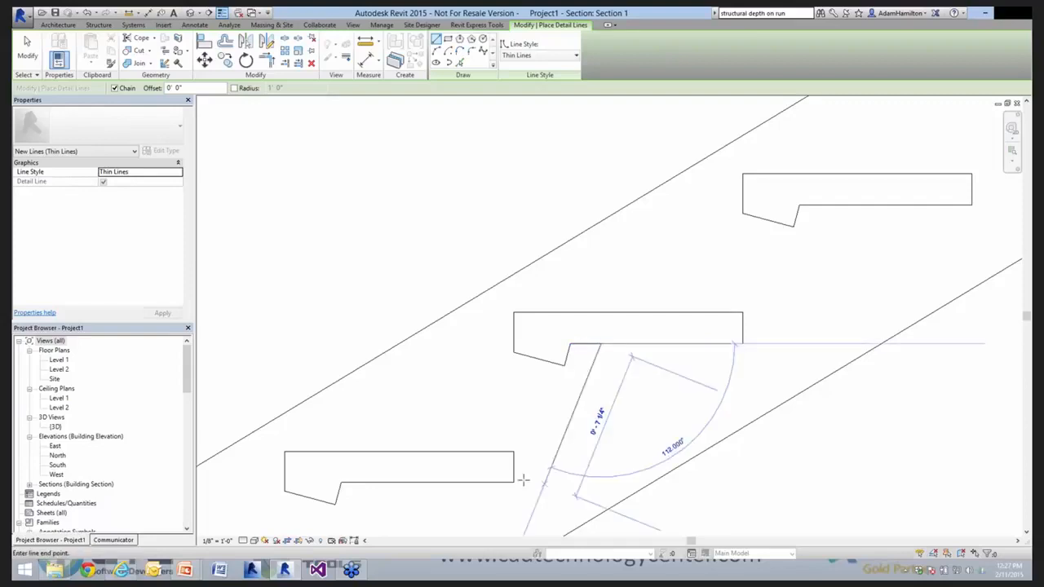
{"action": "left_click", "coordinate": [514, 481]}
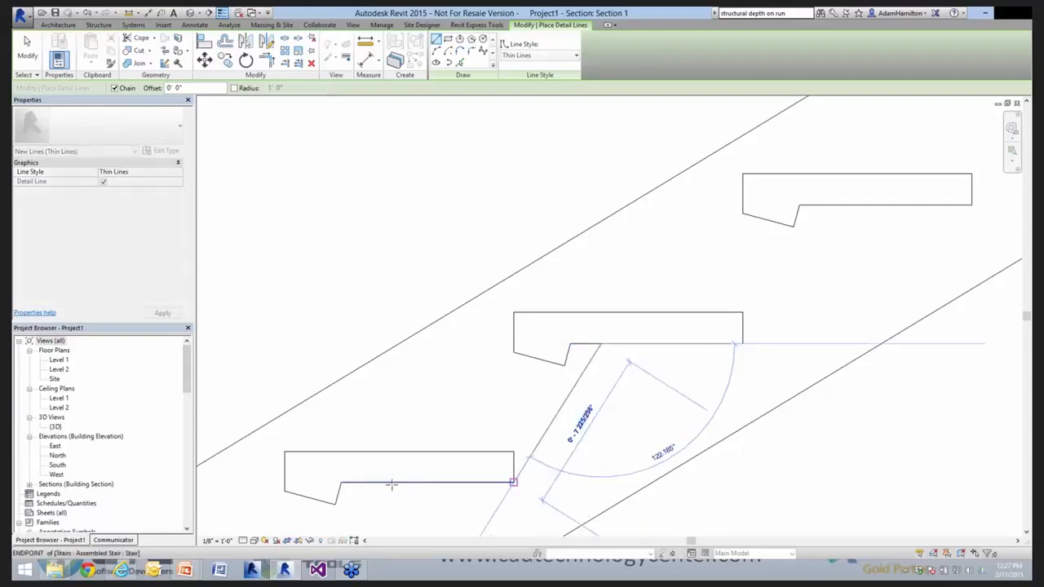
{"action": "key", "text": "Escape"}
Sketch a triangle beside it from a parallel detail line about 7 3/4" long, a diagonal about 1'-2 1/2" long and a horizontal line under the tread
{"action": "left_click", "coordinate": [610, 357]}
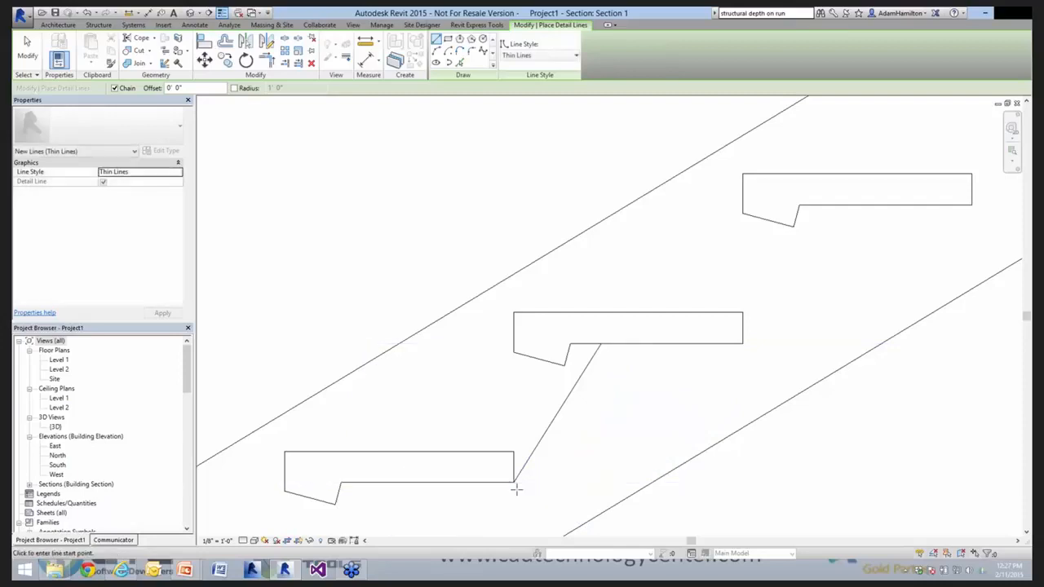
{"action": "left_click", "coordinate": [520, 491]}
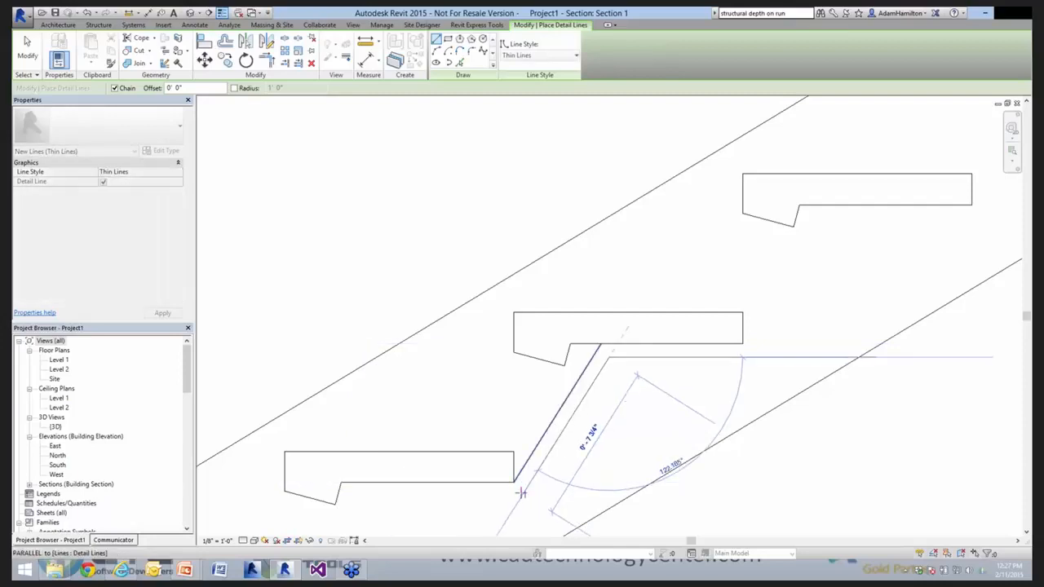
{"action": "key", "text": "Escape"}
{"action": "left_click", "coordinate": [522, 492]}
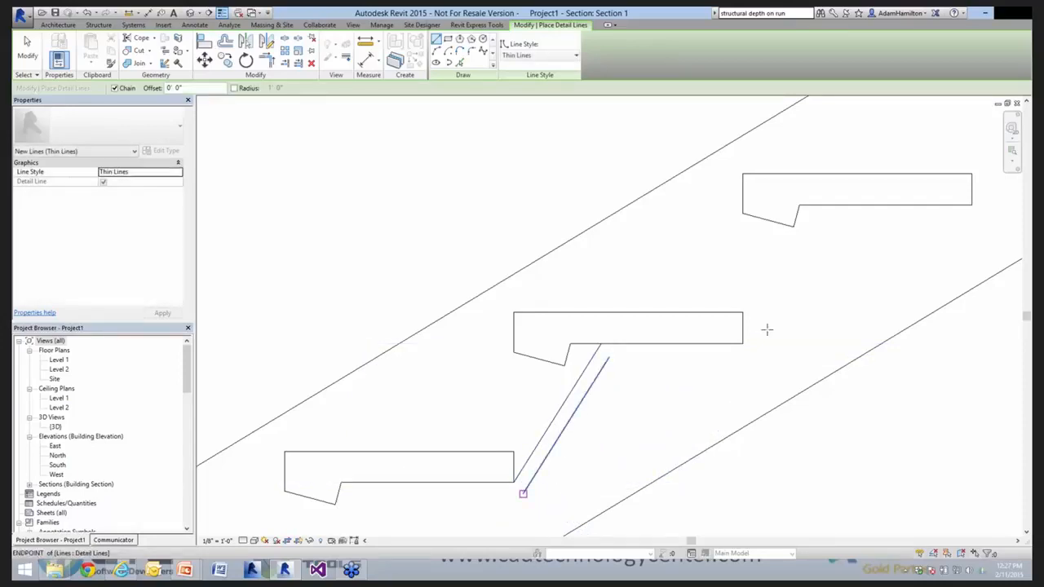
{"action": "left_click", "coordinate": [772, 325]}
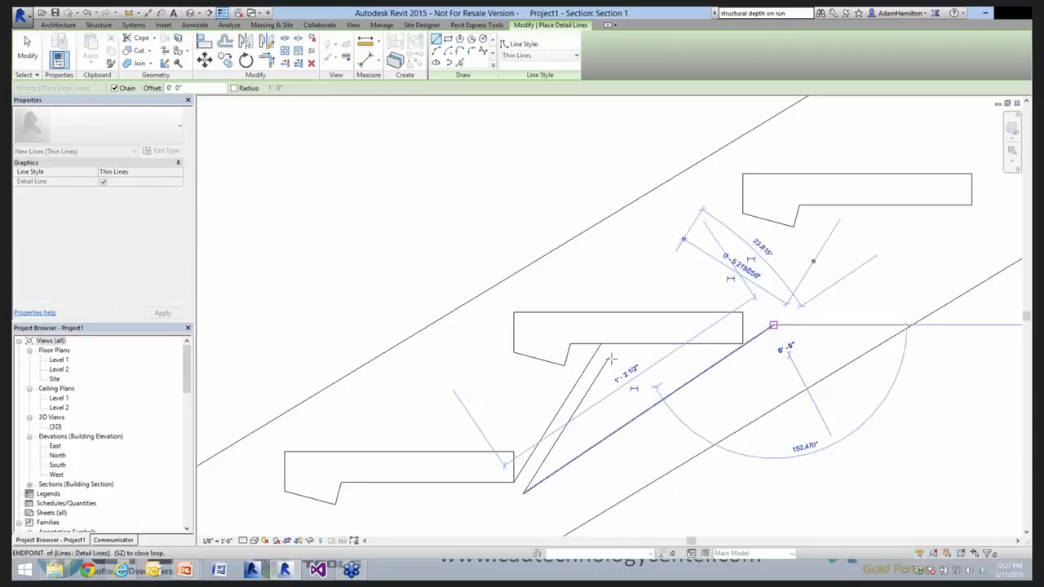
{"action": "key", "text": "Escape"}
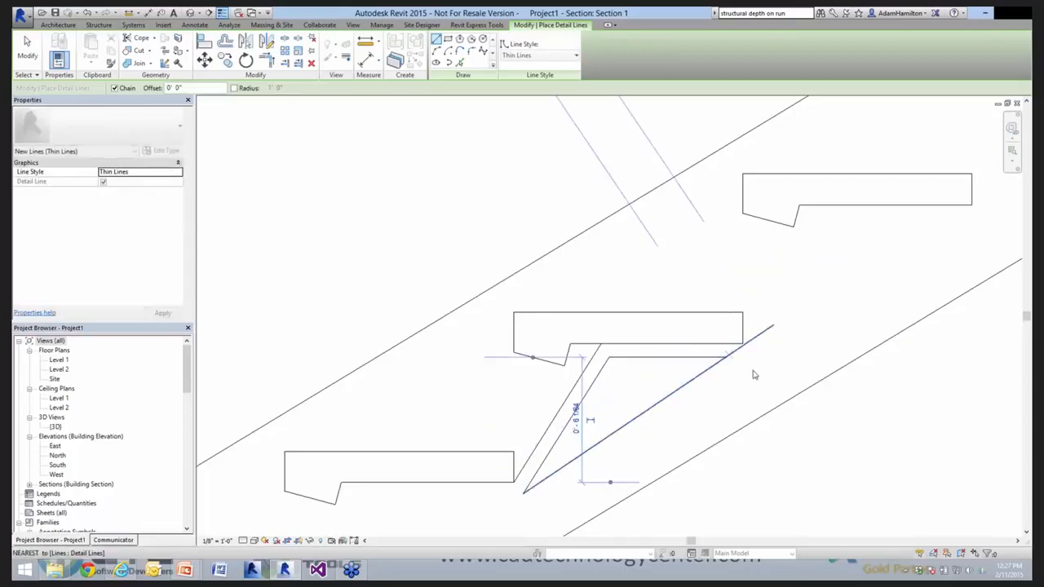
{"action": "key", "text": "Escape"}
Trim the diagonal detail line to a clean corner with the horizontal line under the tread
{"action": "scroll", "coordinate": [696, 382], "scroll_direction": "down", "scroll_amount": 3}
{"action": "key", "text": "ctrl"}
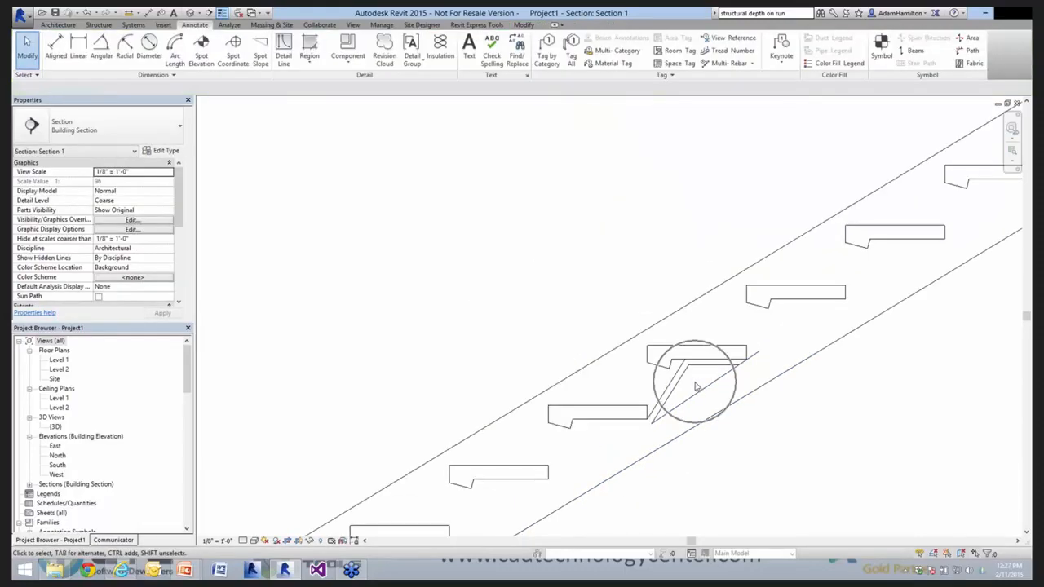
{"action": "key", "text": "ctrl"}
{"action": "key", "text": "ctrl"}
{"action": "key", "text": "ctrl"}
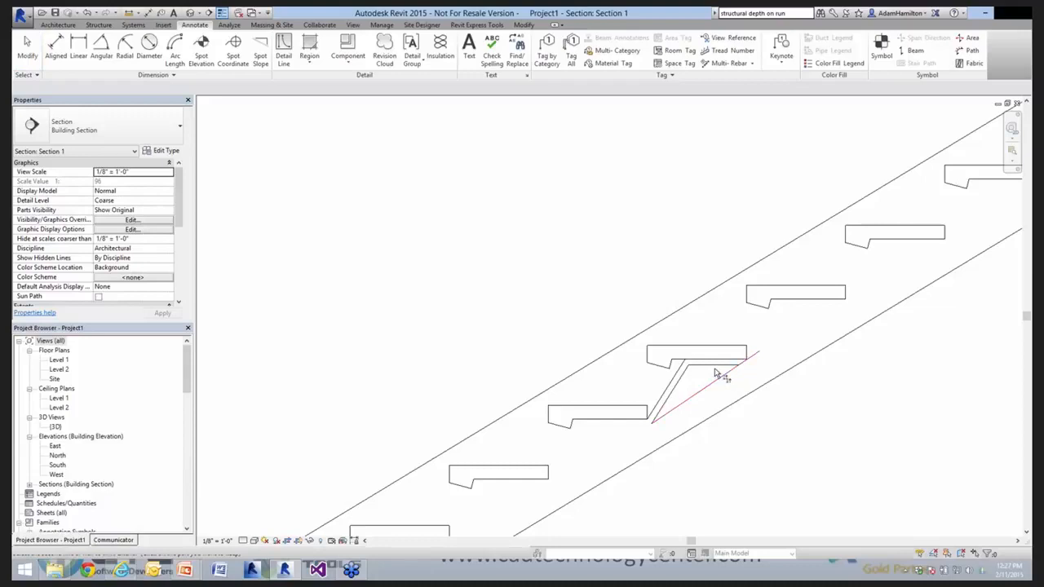
{"action": "scroll", "coordinate": [737, 403], "scroll_direction": "down", "scroll_amount": 3}
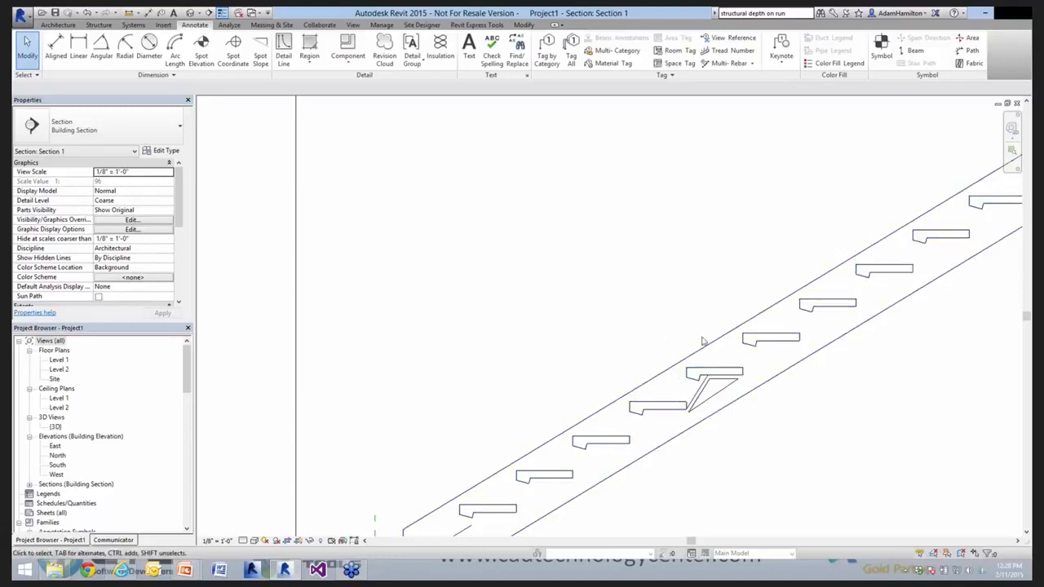
{"action": "scroll", "coordinate": [712, 404], "scroll_direction": "up", "scroll_amount": 2}
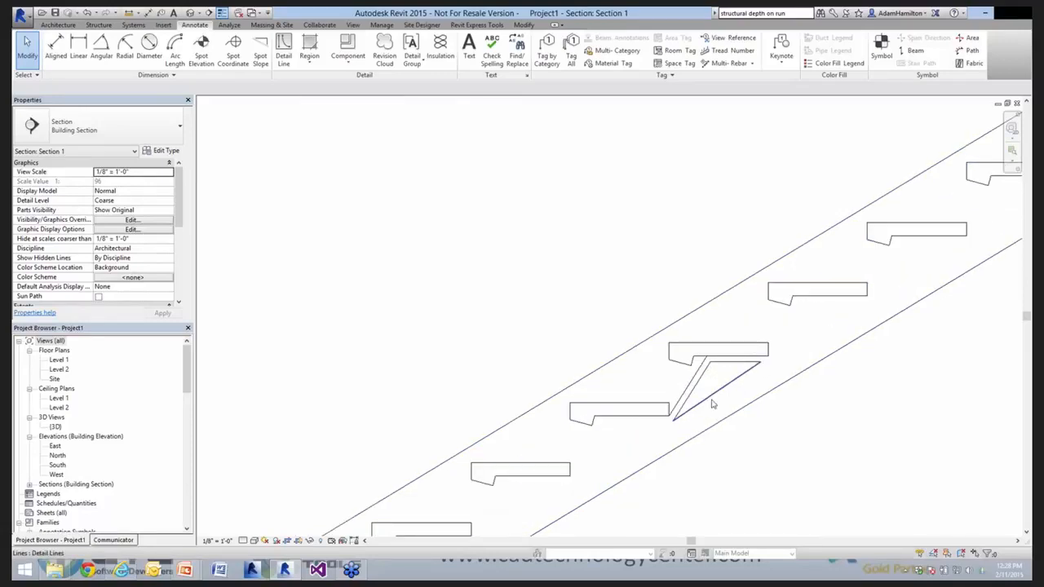
Delete the sketched detail lines between the two treads
{"action": "left_click", "coordinate": [711, 395]}
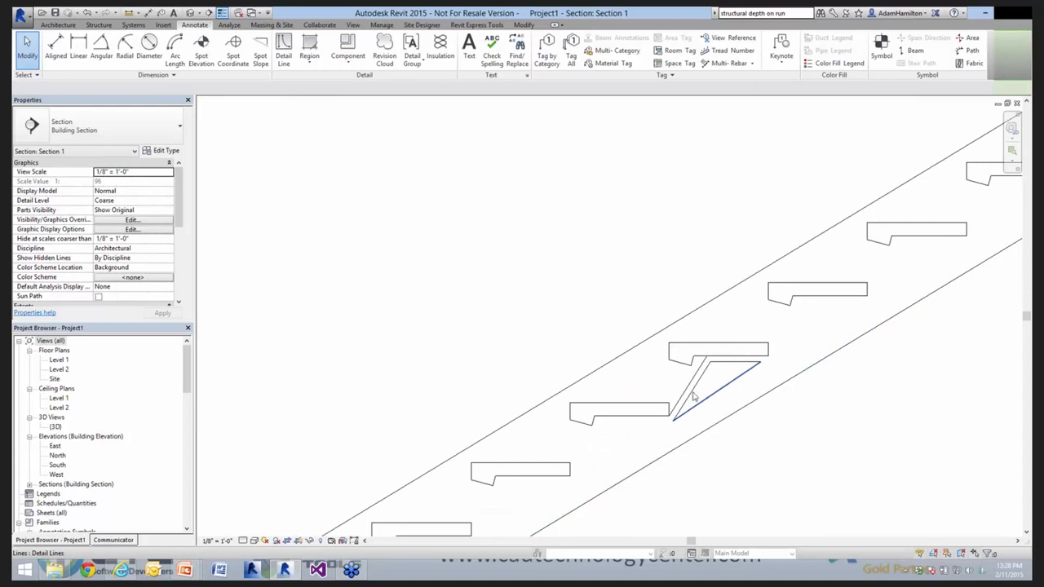
{"action": "key", "text": "Delete"}
{"action": "left_click", "coordinate": [688, 395]}
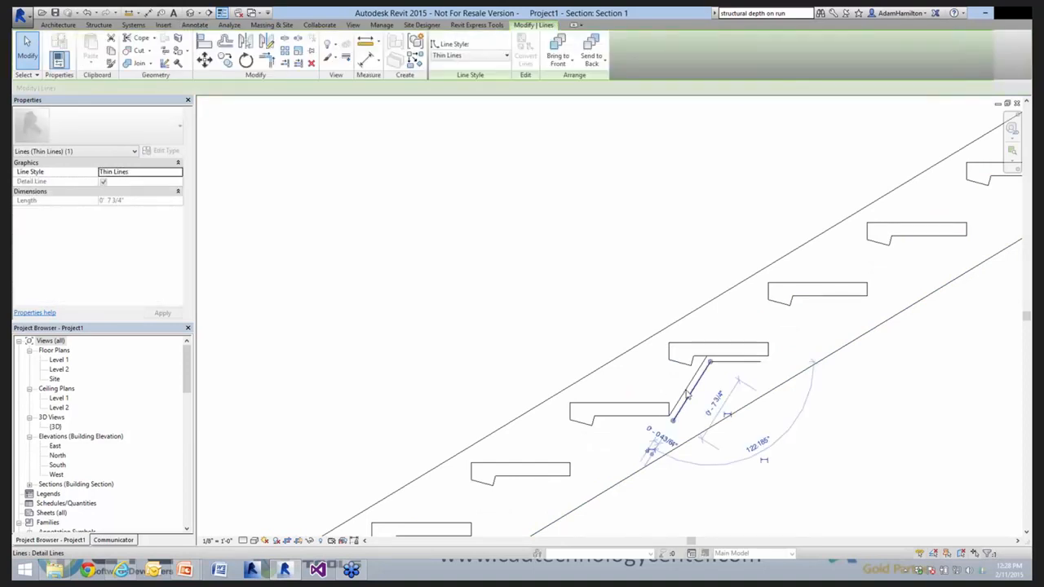
{"action": "key", "text": "Delete"}
{"action": "scroll", "coordinate": [621, 435], "scroll_direction": "down", "scroll_amount": 3}
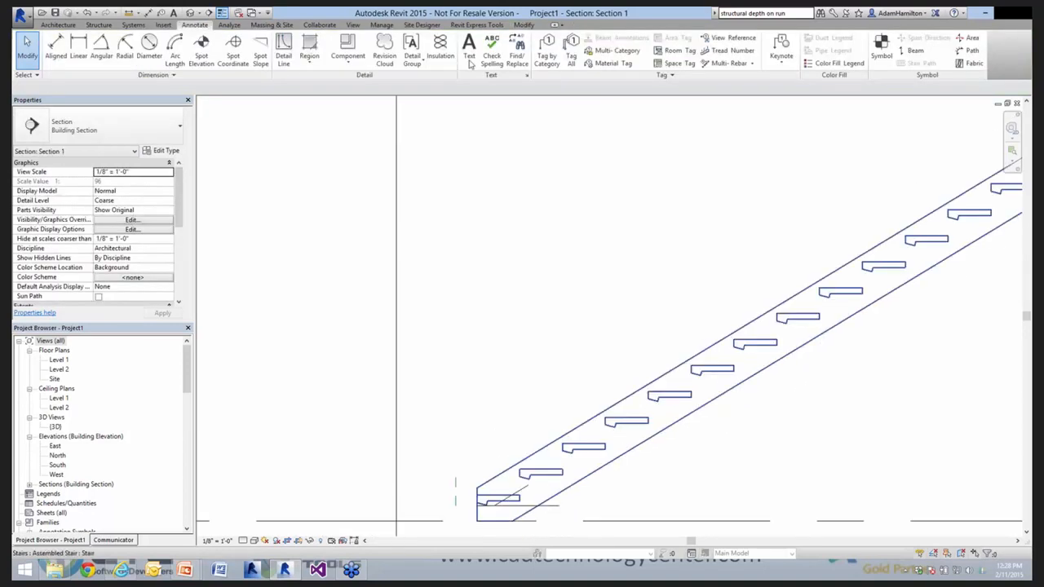
Sketch a long sloping detail line in the Lines style along the tread undersides, and remove it again
{"action": "left_click", "coordinate": [284, 54]}
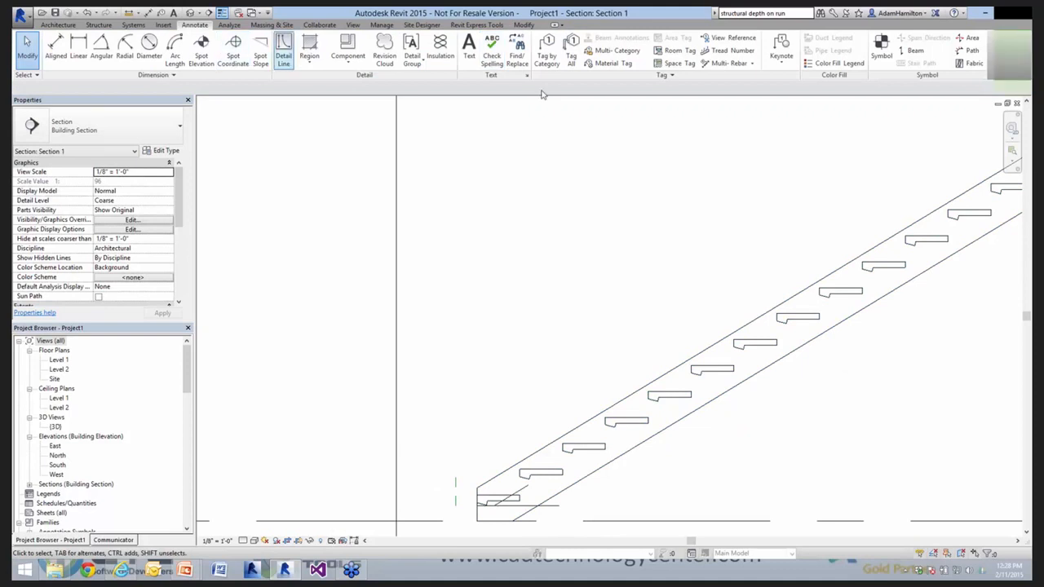
{"action": "left_click", "coordinate": [539, 55]}
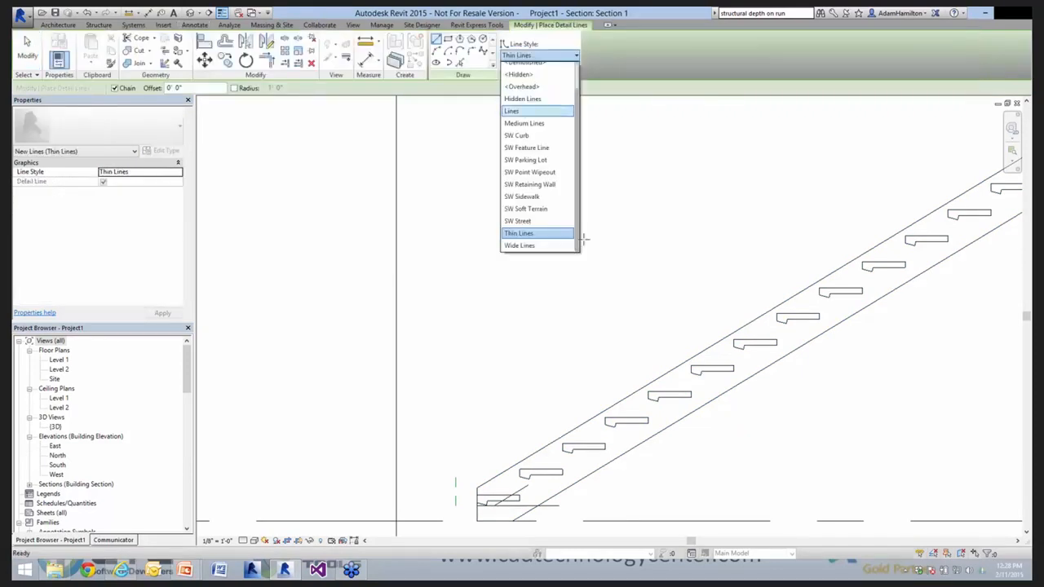
{"action": "left_click", "coordinate": [618, 434]}
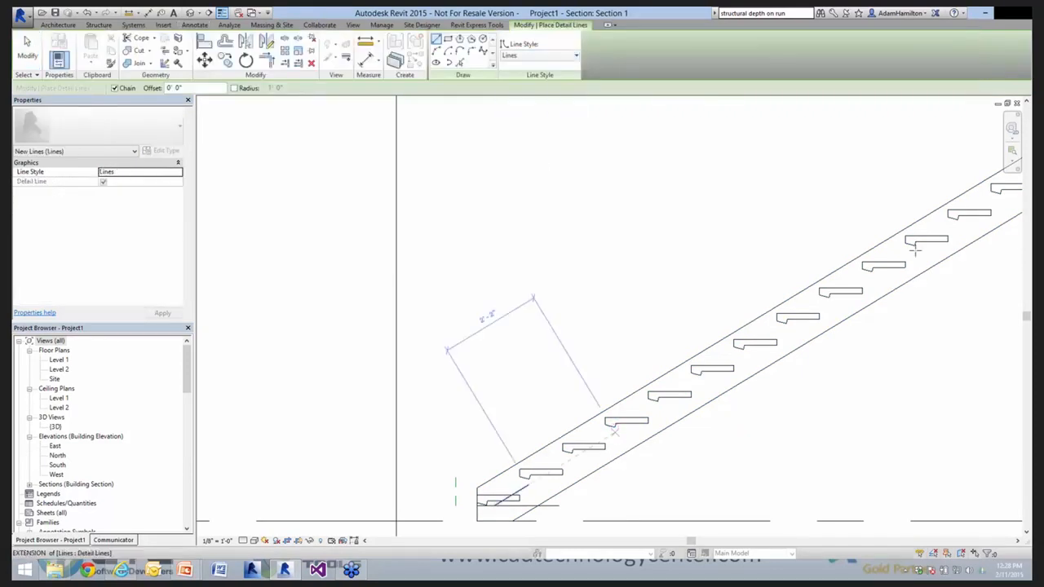
{"action": "left_click", "coordinate": [916, 250]}
{"action": "key", "text": "Escape"}
{"action": "key", "text": "Escape"}
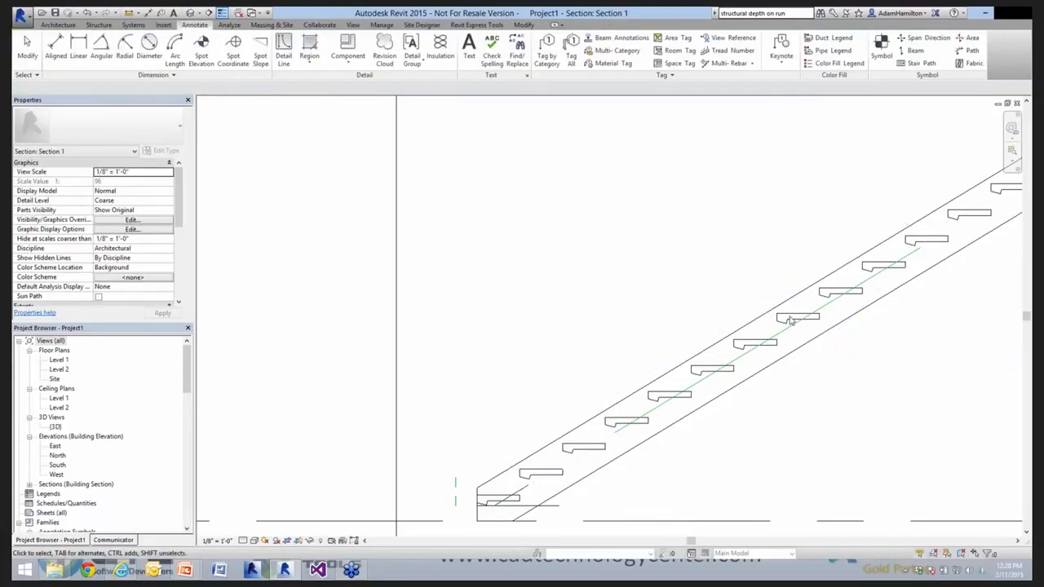
{"action": "scroll", "coordinate": [791, 332], "scroll_direction": "down", "scroll_amount": 1}
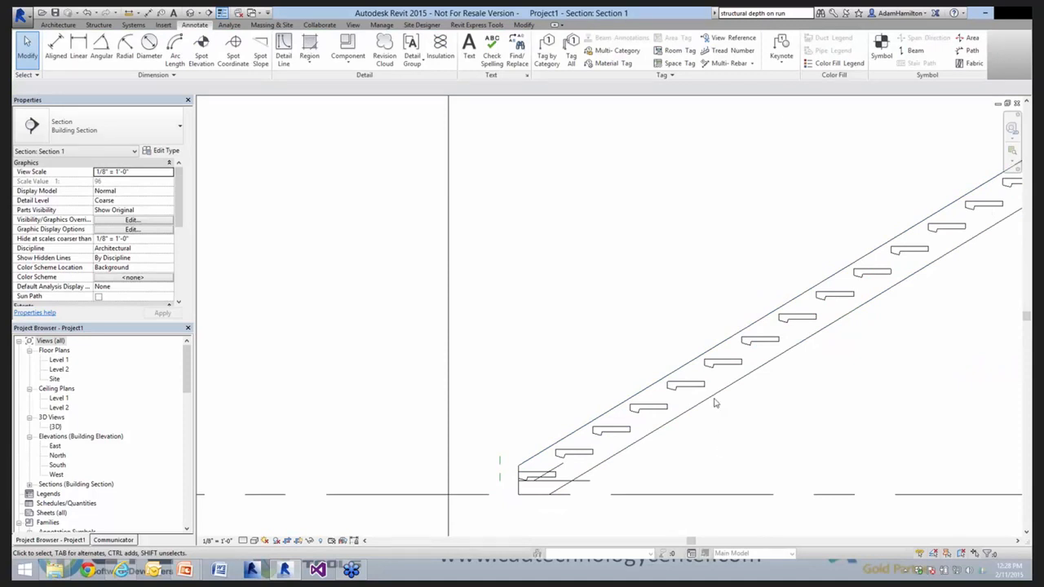
Reopen the stair for editing and open the properties of its right support type, Stringer - 2" Width
{"action": "left_click", "coordinate": [737, 428]}
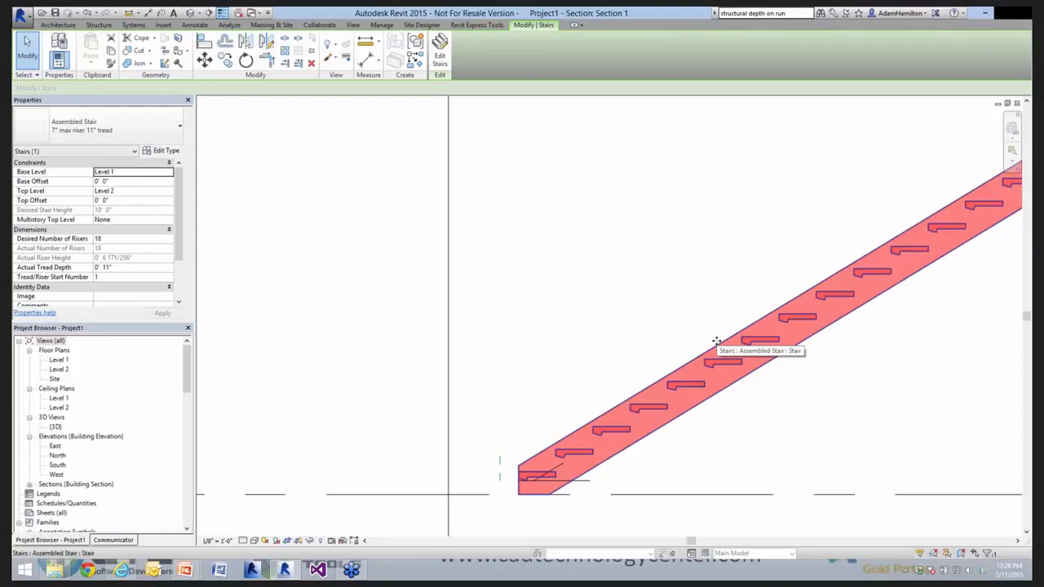
{"action": "left_click", "coordinate": [674, 301]}
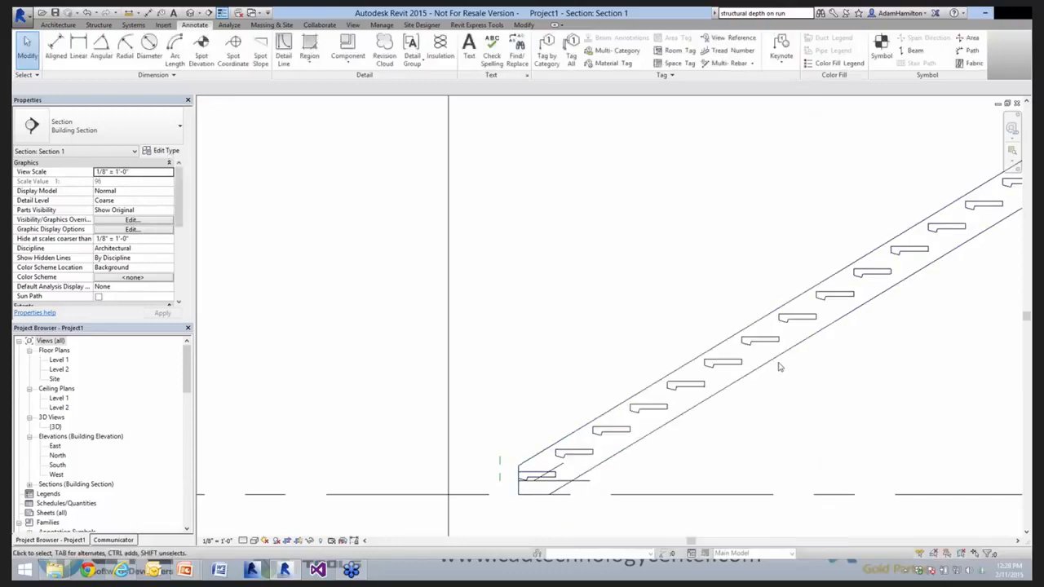
{"action": "left_click", "coordinate": [779, 364]}
{"action": "left_click", "coordinate": [441, 55]}
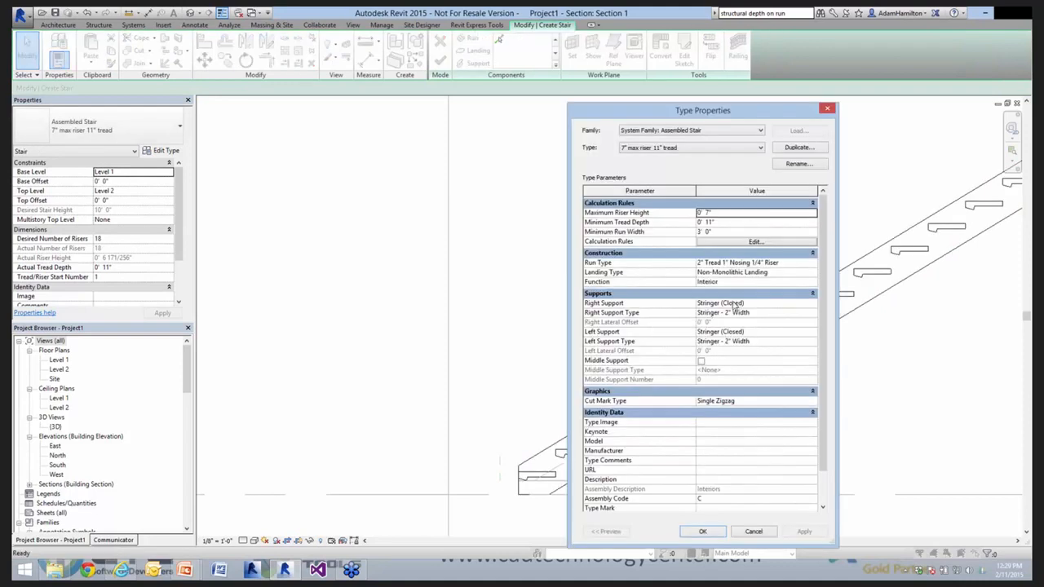
{"action": "left_click", "coordinate": [810, 313]}
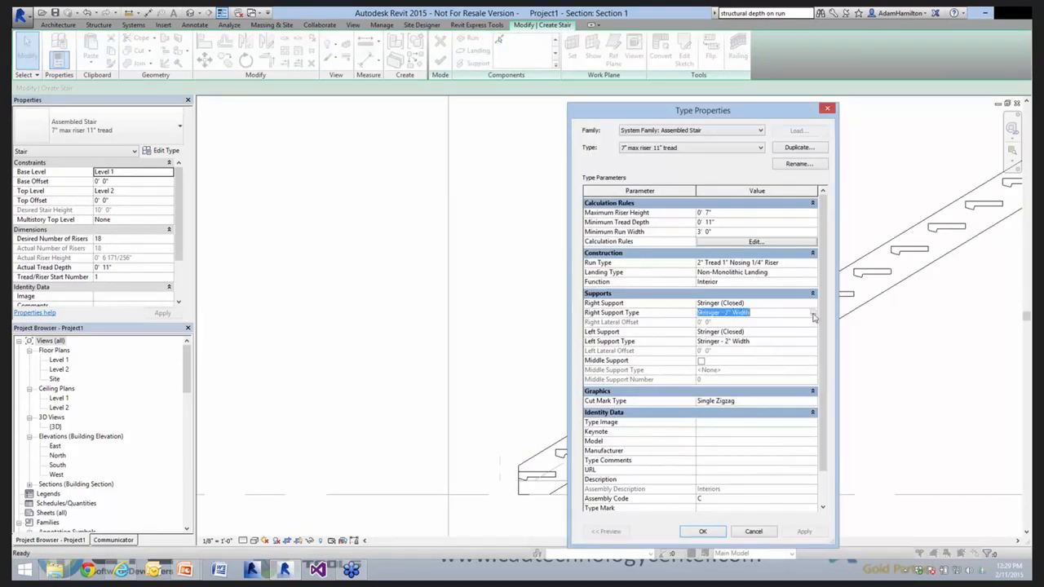
{"action": "left_click", "coordinate": [812, 315]}
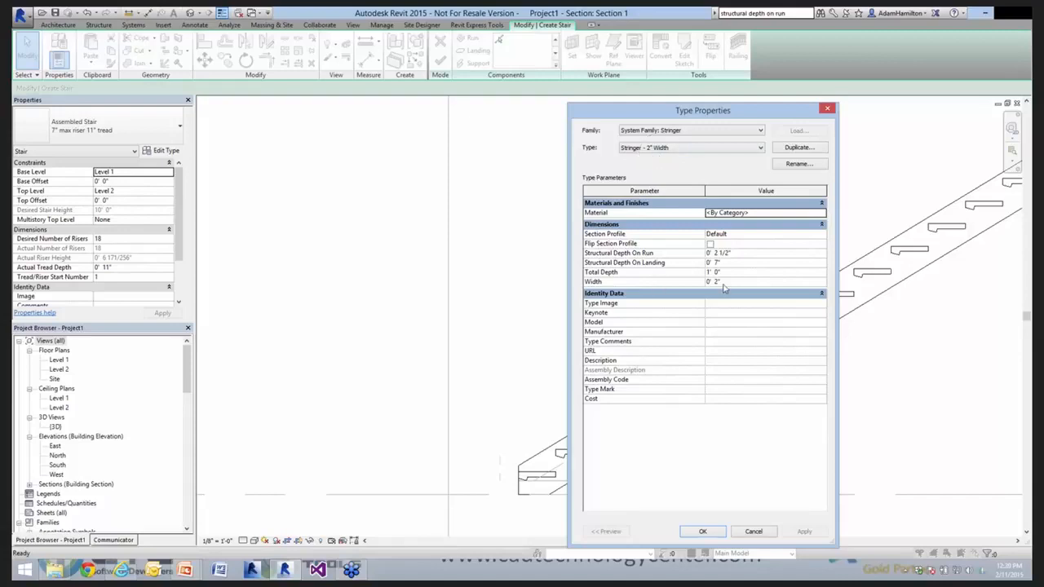
Review the Section Profile choices for the stringer type, and cancel both type property dialogs
{"action": "left_click", "coordinate": [735, 234]}
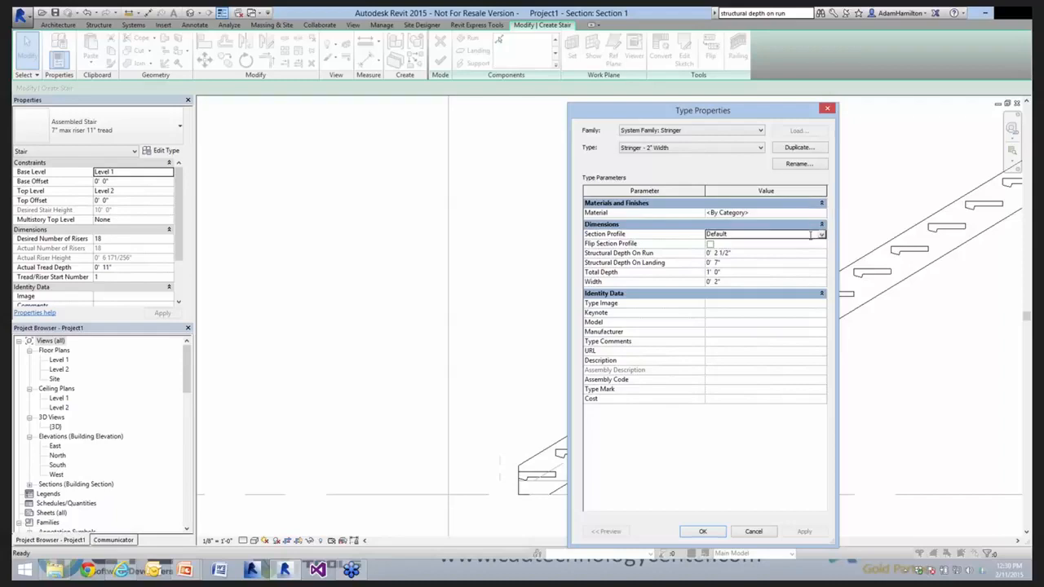
{"action": "left_click", "coordinate": [821, 236]}
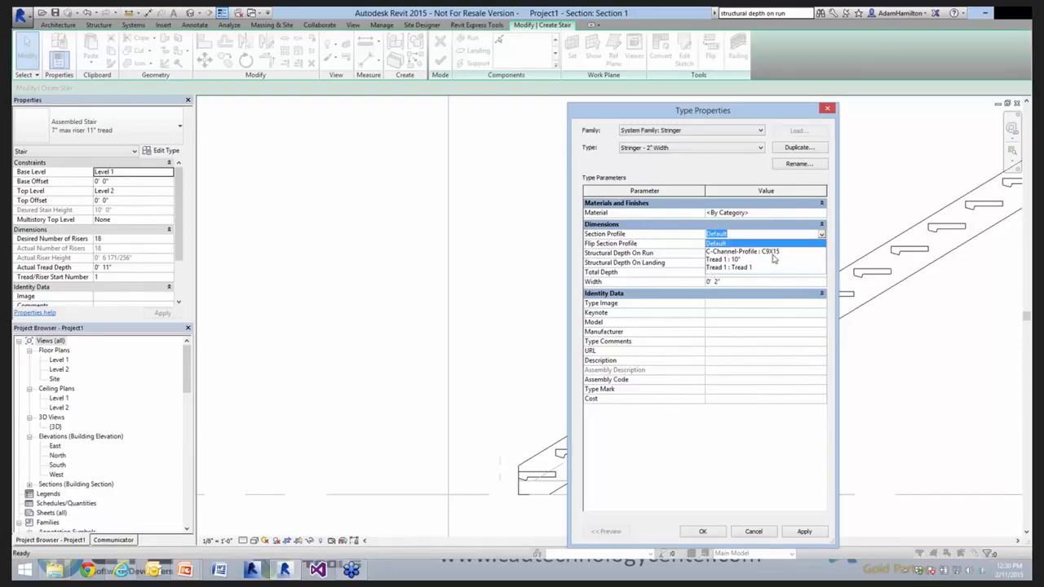
{"action": "left_click", "coordinate": [756, 235]}
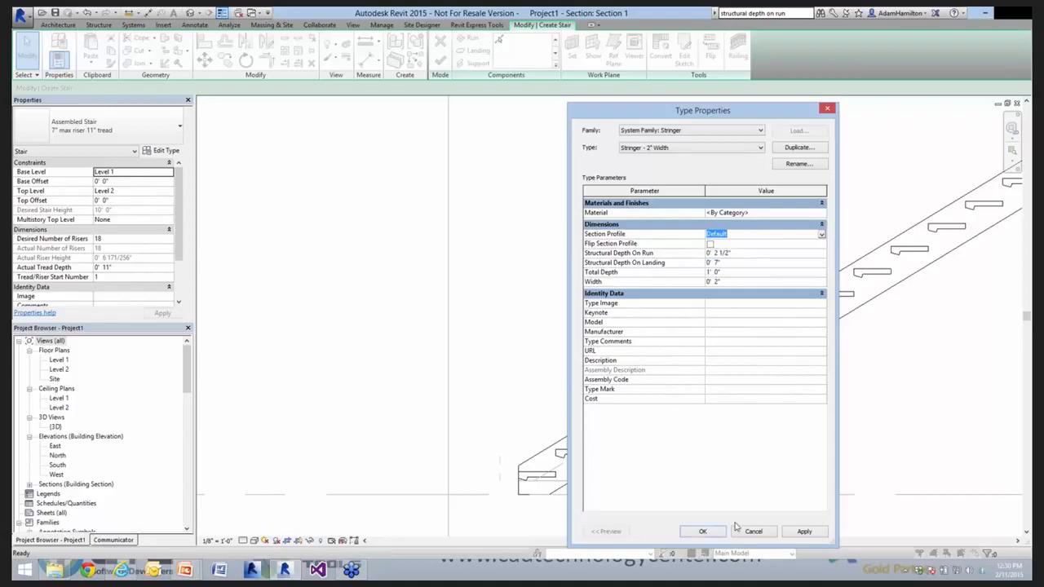
{"action": "left_click", "coordinate": [758, 532]}
{"action": "left_click", "coordinate": [754, 532]}
Locate the C-Channel-Profile family in the project, review the type properties and available types of C9X15, and cancel the dialog
{"action": "left_click_drag", "start_coordinate": [187, 390], "coordinate": [189, 496]}
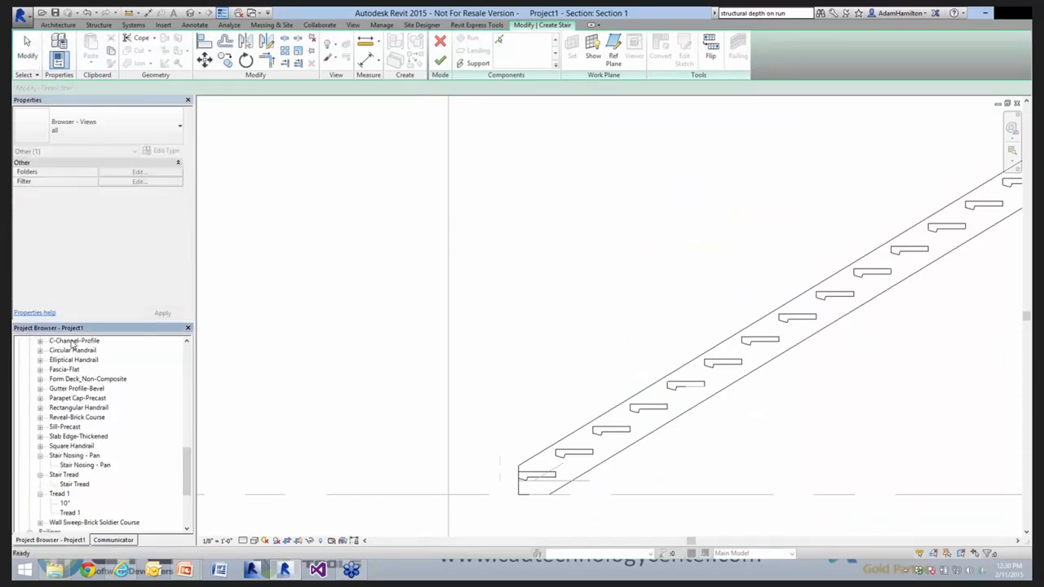
{"action": "double_click", "coordinate": [72, 343]}
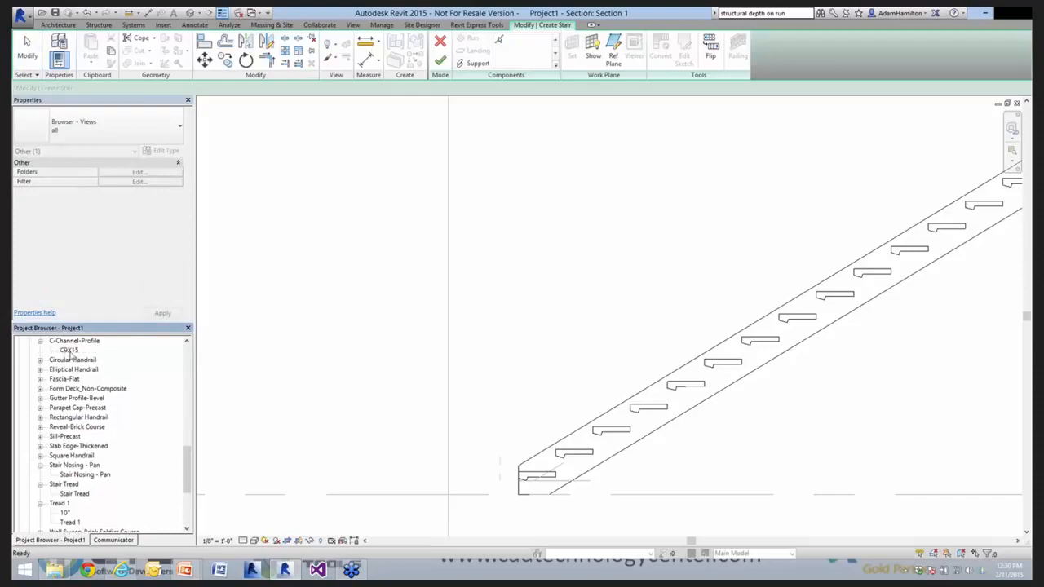
{"action": "left_click", "coordinate": [70, 351]}
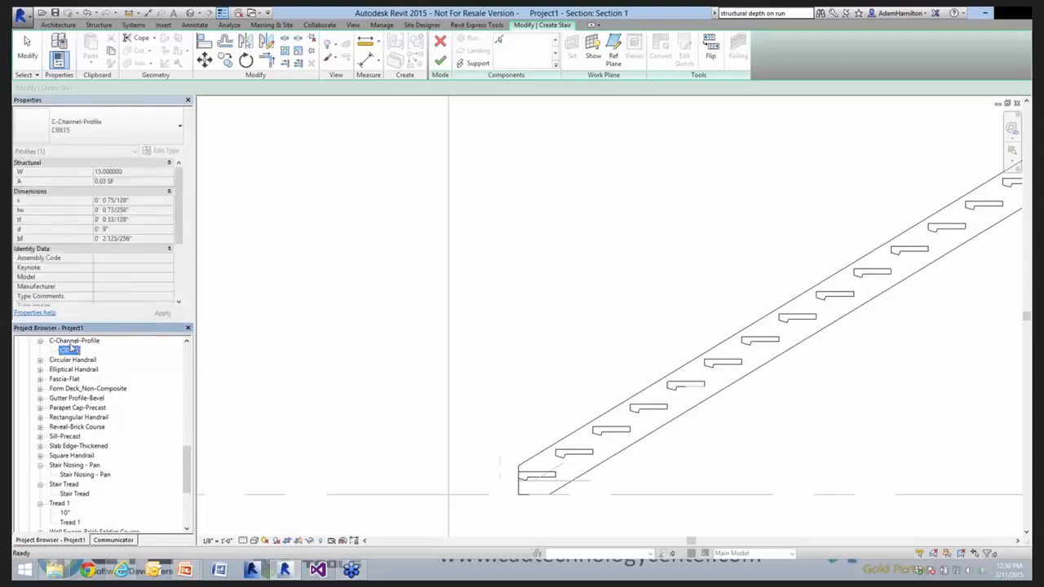
{"action": "double_click", "coordinate": [69, 351]}
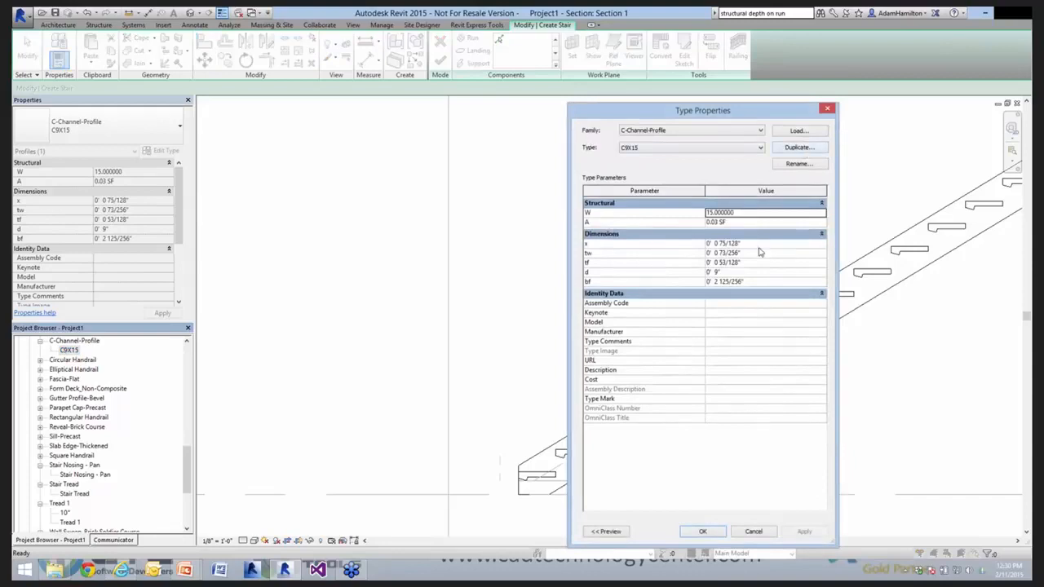
{"action": "left_click", "coordinate": [759, 149]}
{"action": "left_click", "coordinate": [755, 156]}
{"action": "left_click", "coordinate": [753, 531]}
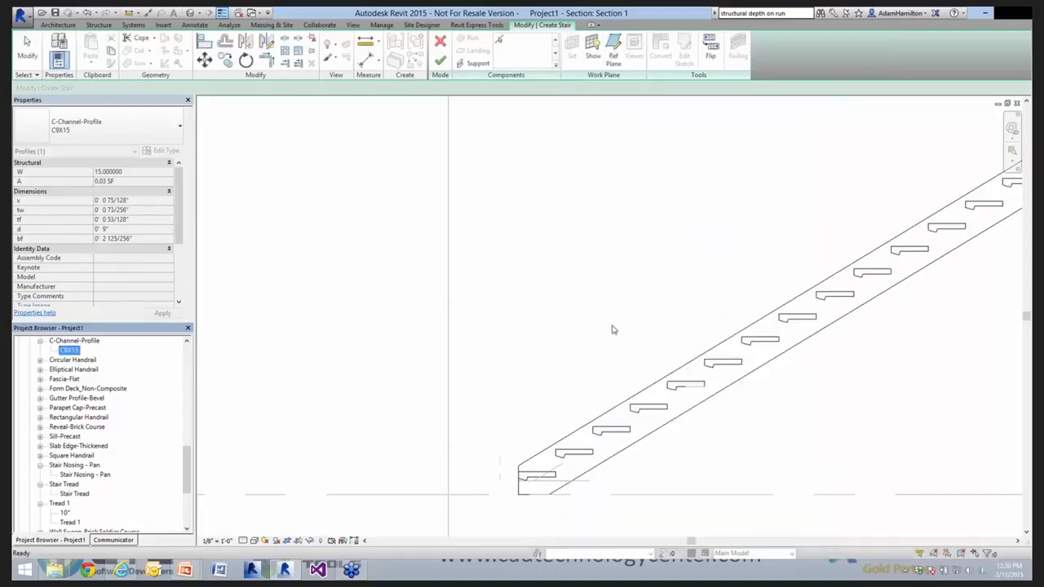
Open the right support type Stringer - 2" Width from the stair's type properties and apply a Structural Depth On Run of 0
{"action": "left_click", "coordinate": [670, 376]}
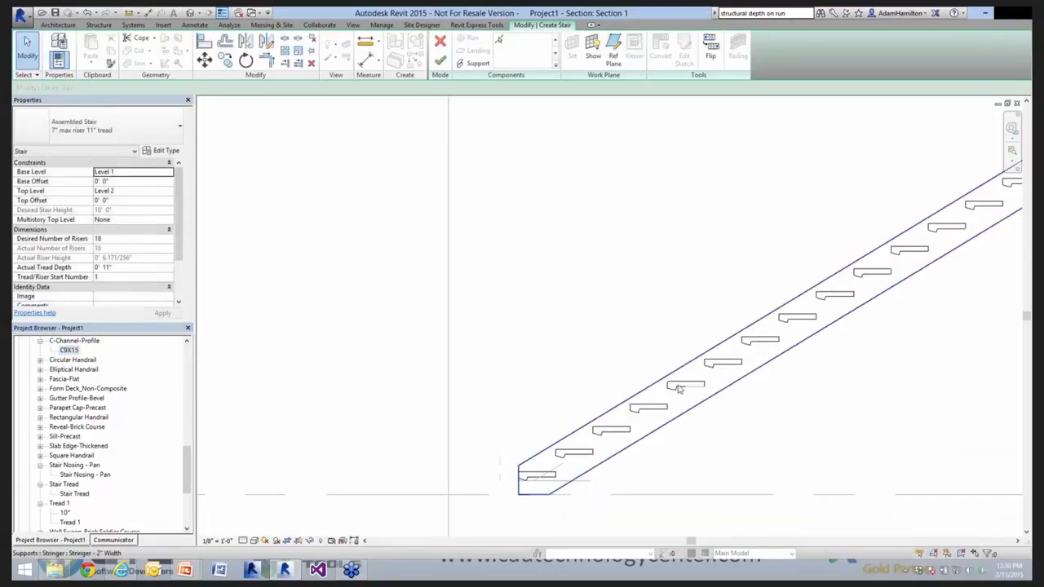
{"action": "left_click", "coordinate": [162, 151]}
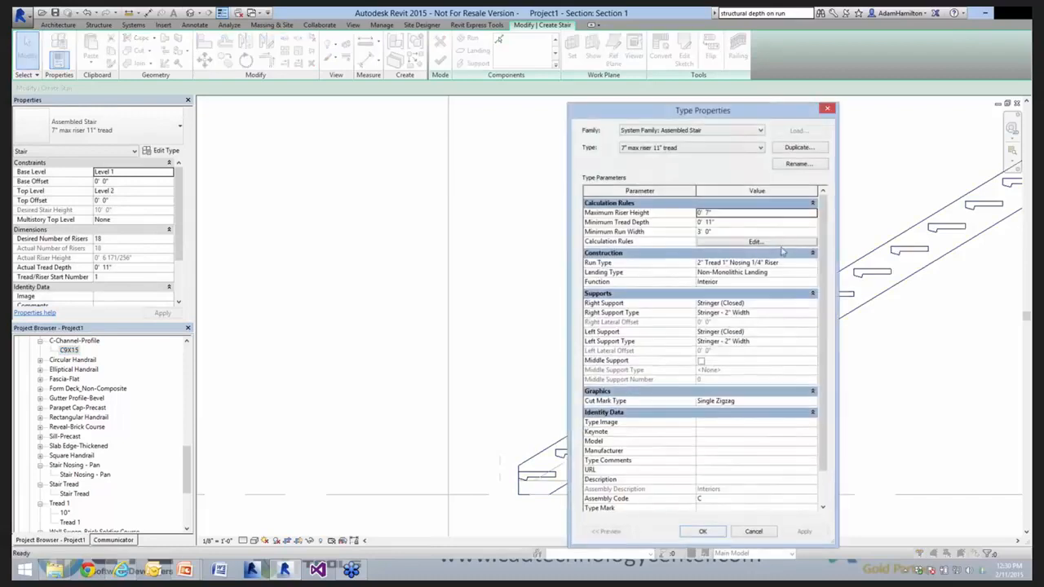
{"action": "left_click", "coordinate": [813, 316]}
{"action": "left_click", "coordinate": [812, 315]}
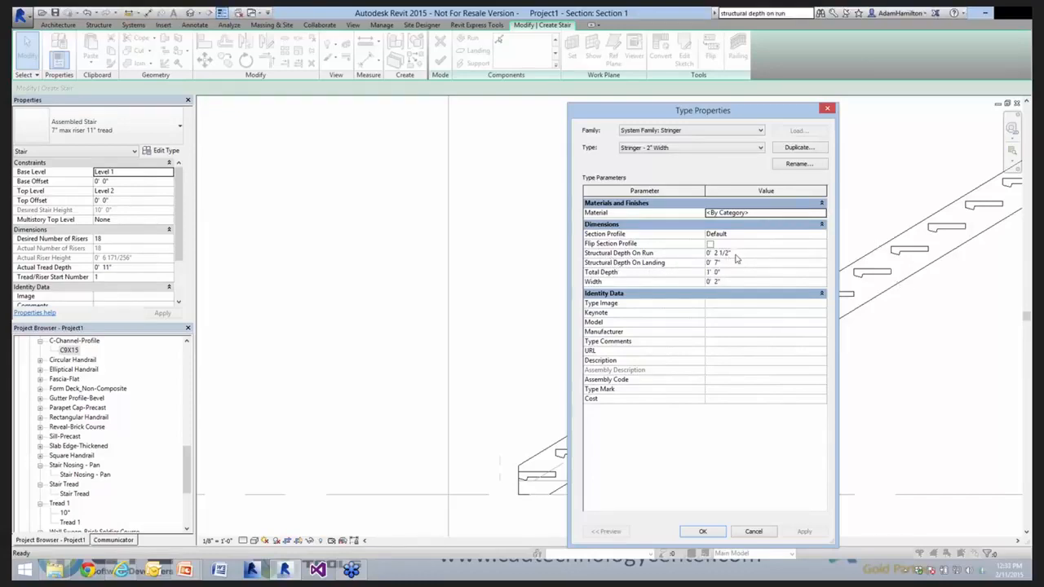
{"action": "left_click", "coordinate": [778, 252]}
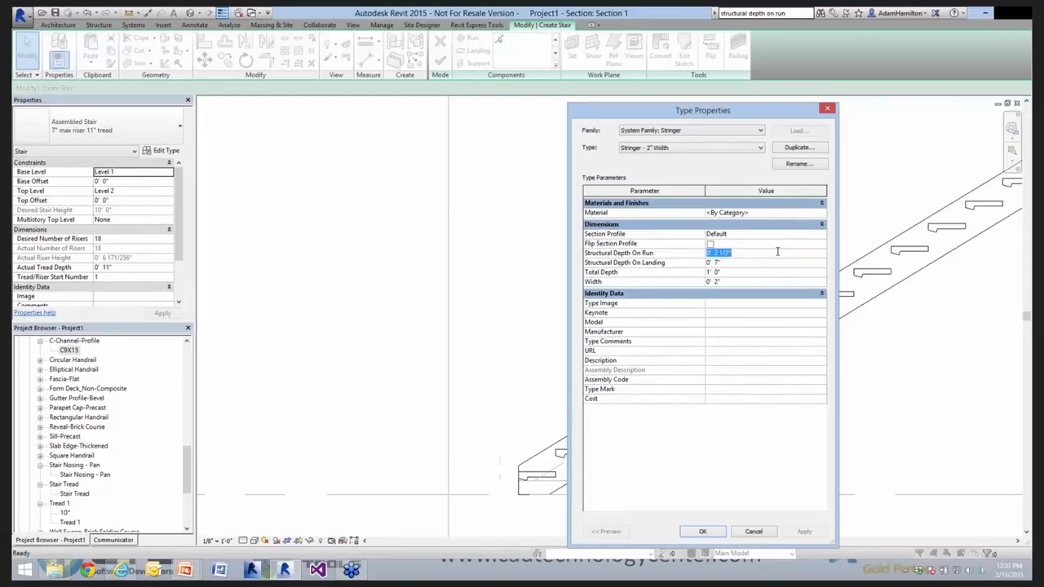
{"action": "type", "text": "0"}
{"action": "left_click", "coordinate": [807, 532]}
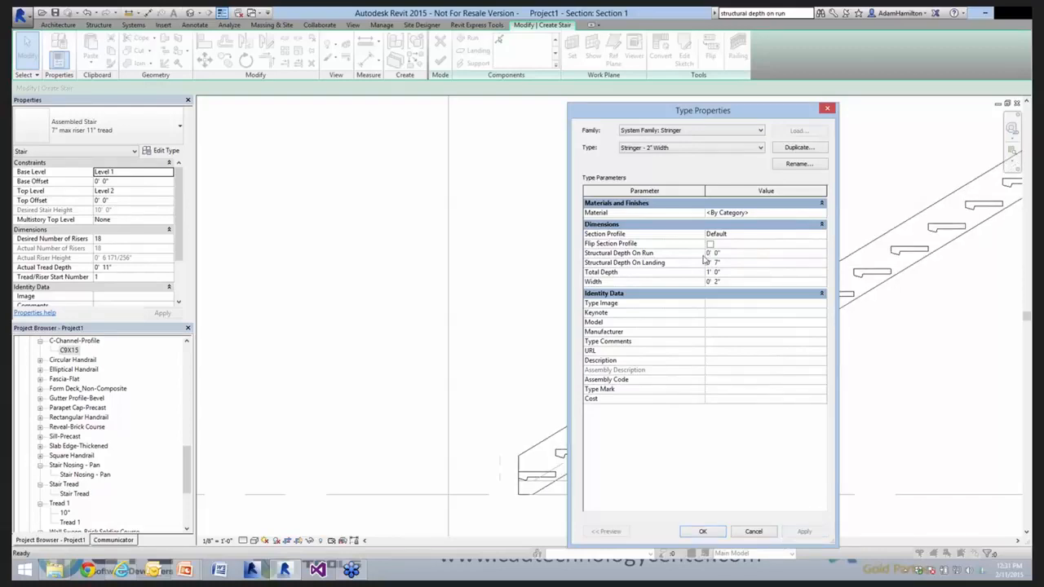
Set the stringer's Structural Depth On Run to 6" and apply it
{"action": "left_click", "coordinate": [738, 255]}
{"action": "type", "text": "6"}
{"action": "left_click", "coordinate": [805, 532]}
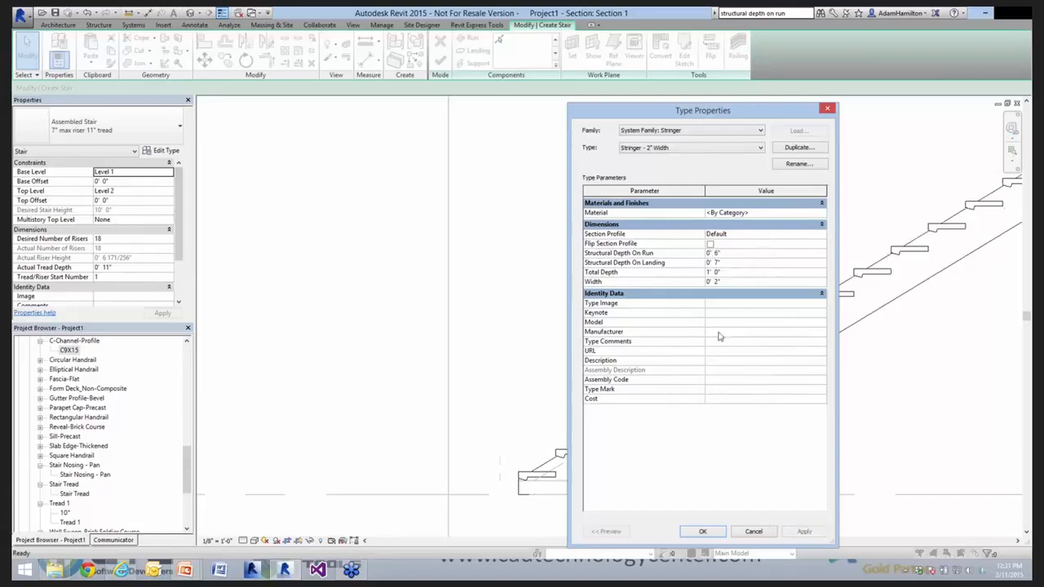
Set the stringer's Structural Depth On Run to 2 1/2" and accept the stringer type properties
{"action": "left_click", "coordinate": [728, 253]}
{"action": "type", "text": "0 2.5"}
{"action": "left_click", "coordinate": [805, 531]}
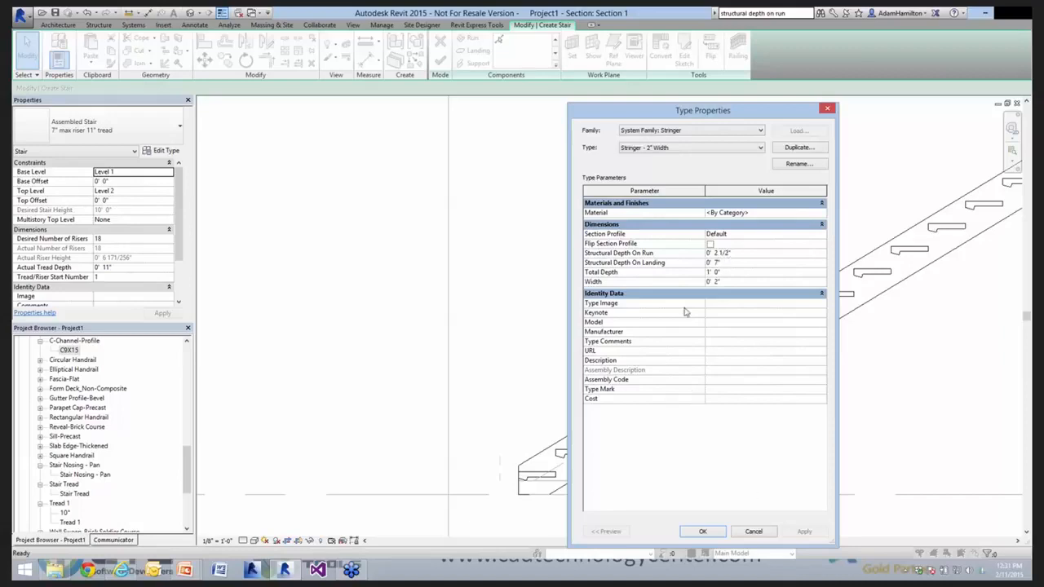
{"action": "left_click", "coordinate": [703, 531]}
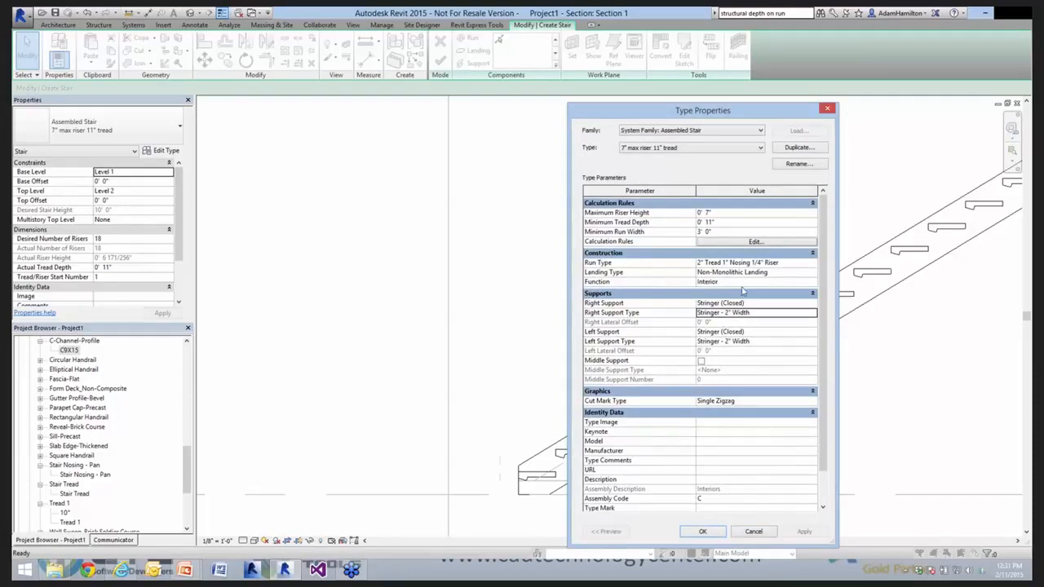
Set the stair type's Right Support to Carriage (Open) and select its Right Lateral Offset value
{"action": "left_click", "coordinate": [813, 303]}
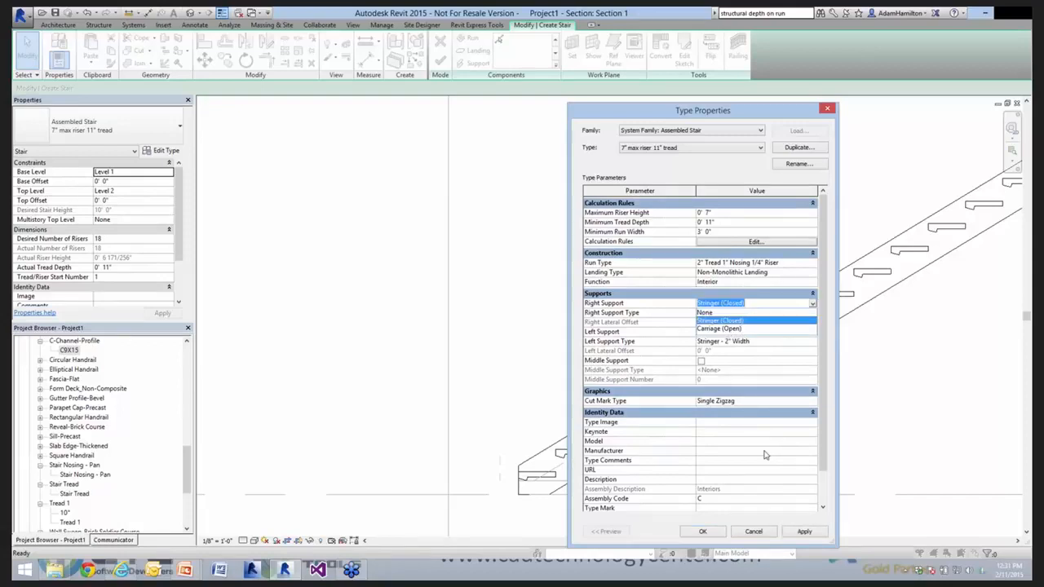
{"action": "left_click", "coordinate": [738, 328]}
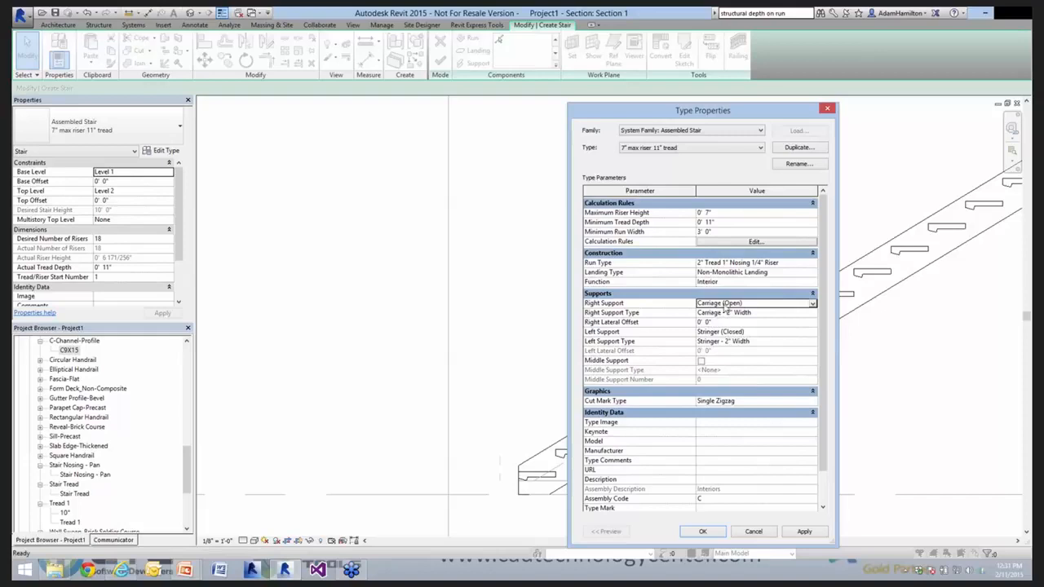
{"action": "left_click", "coordinate": [637, 323]}
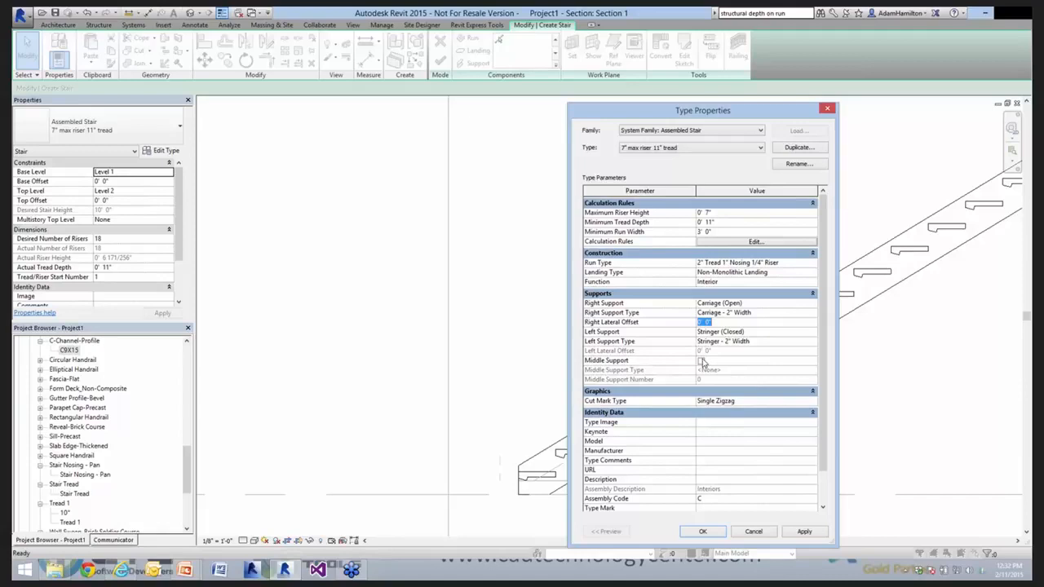
Set Right Support and Left Support to None, enable Middle Support, and accept the stair type properties
{"action": "left_click", "coordinate": [773, 303]}
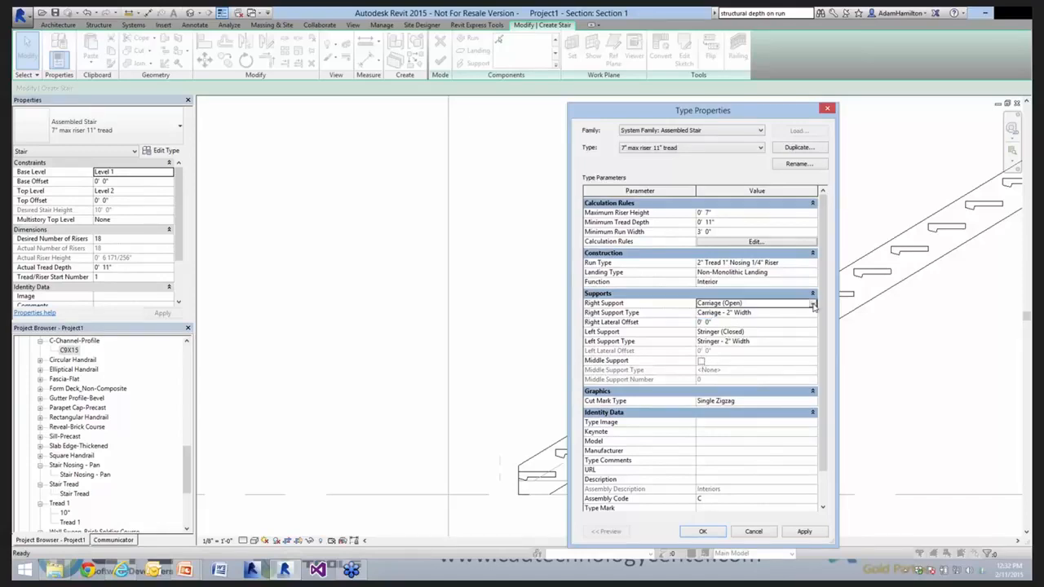
{"action": "left_click", "coordinate": [813, 304]}
{"action": "left_click", "coordinate": [742, 314]}
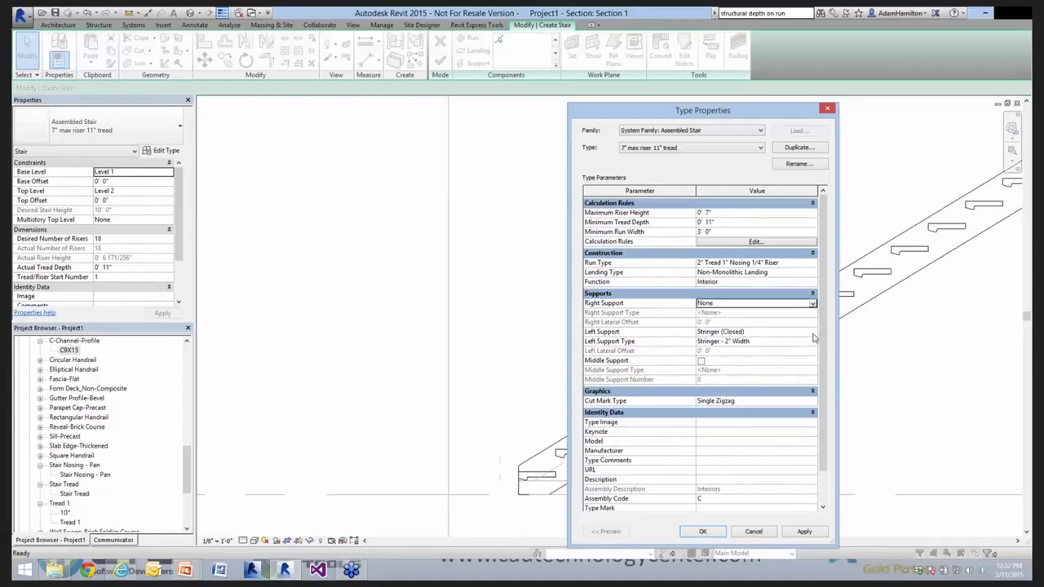
{"action": "left_click", "coordinate": [813, 333]}
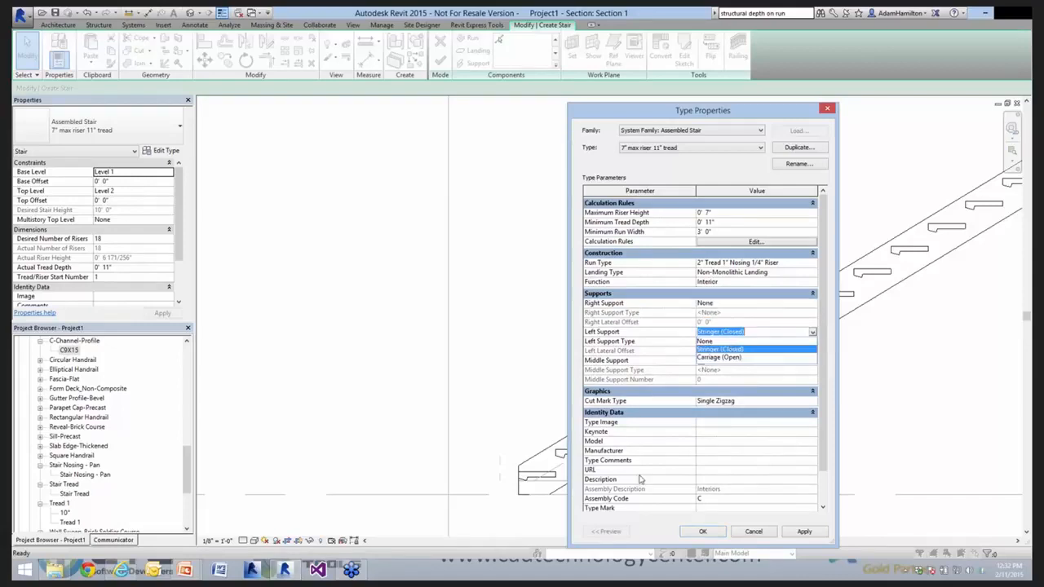
{"action": "left_click", "coordinate": [705, 341]}
{"action": "left_click", "coordinate": [701, 361]}
{"action": "left_click", "coordinate": [804, 531]}
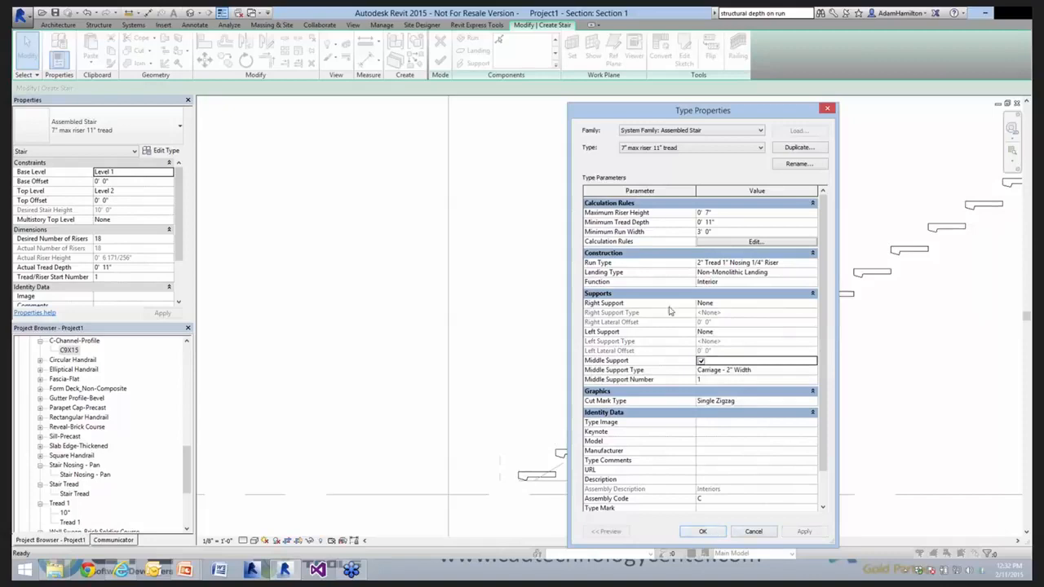
{"action": "left_click", "coordinate": [706, 532]}
Open the default 3D view and examine the middle support beneath the stair treads
{"action": "left_click", "coordinate": [200, 13]}
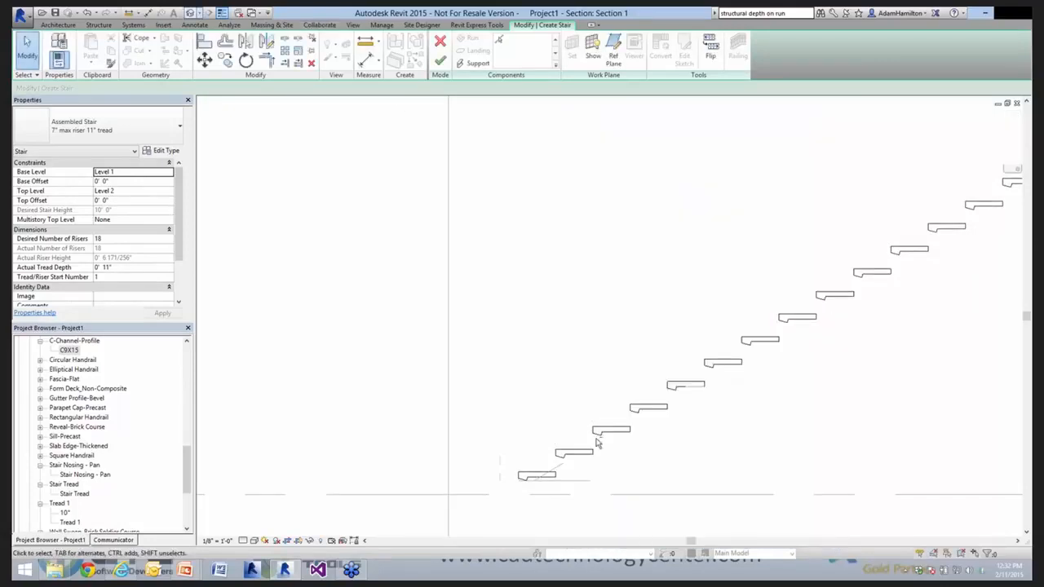
{"action": "middle_click_drag", "start_coordinate": [659, 453], "coordinate": [469, 416], "text": "shift"}
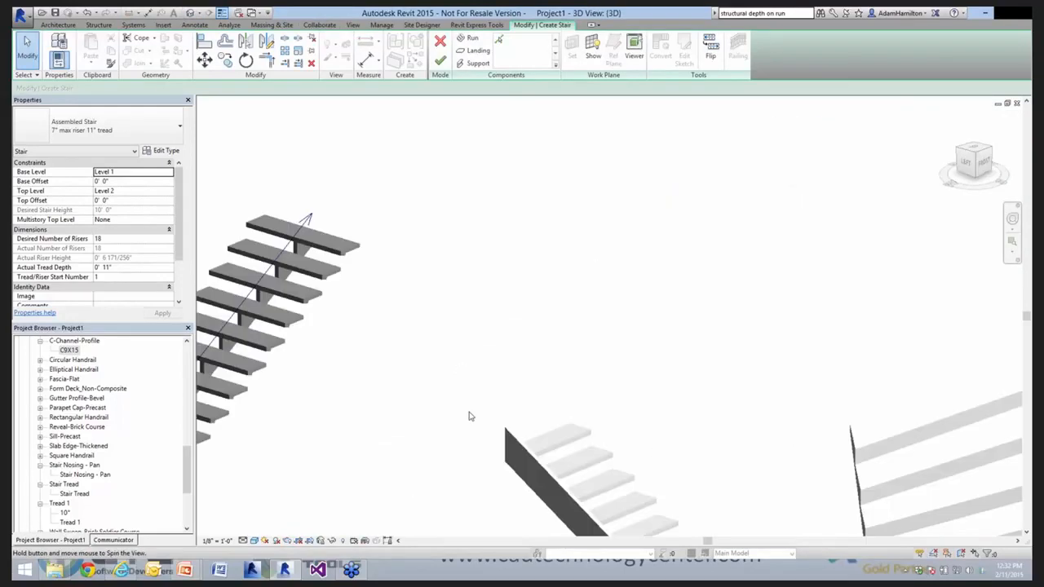
{"action": "scroll", "coordinate": [636, 356], "scroll_direction": "down", "scroll_amount": 3}
{"action": "scroll", "coordinate": [404, 401], "scroll_direction": "up", "scroll_amount": 3}
{"action": "middle_click_drag", "start_coordinate": [405, 401], "coordinate": [620, 332]}
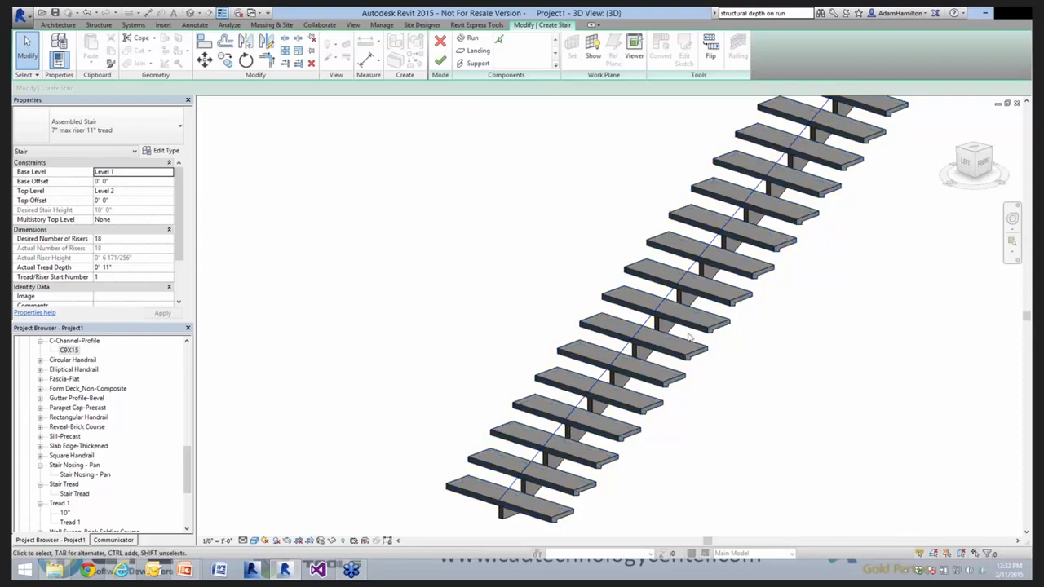
Reopen the stair's type properties, move the dialog clear of the stair, and apply a Middle Support Number of 2
{"action": "left_click", "coordinate": [166, 151]}
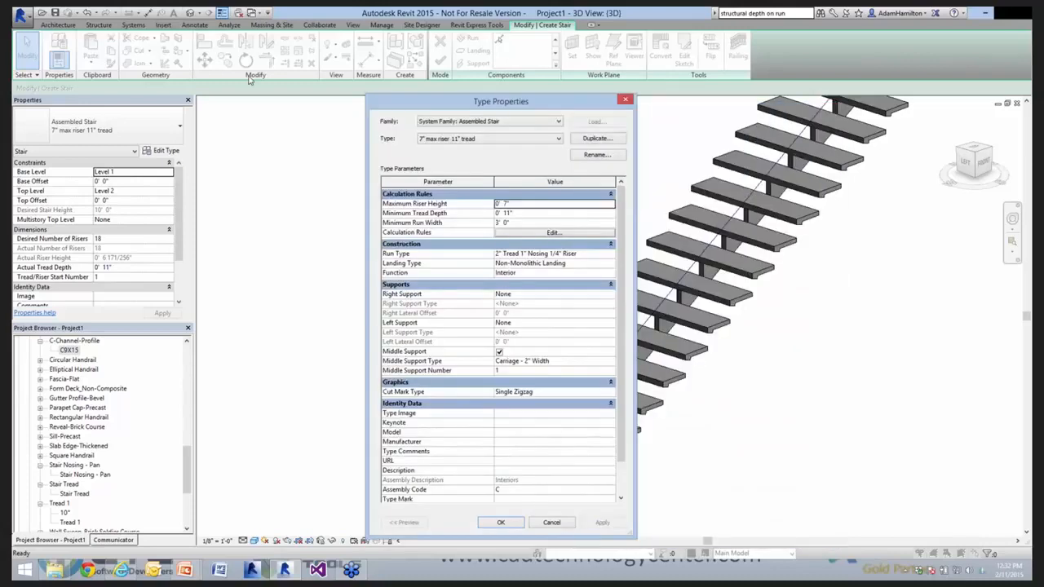
{"action": "left_click_drag", "start_coordinate": [250, 80], "coordinate": [273, 73]}
{"action": "left_click", "coordinate": [315, 335]}
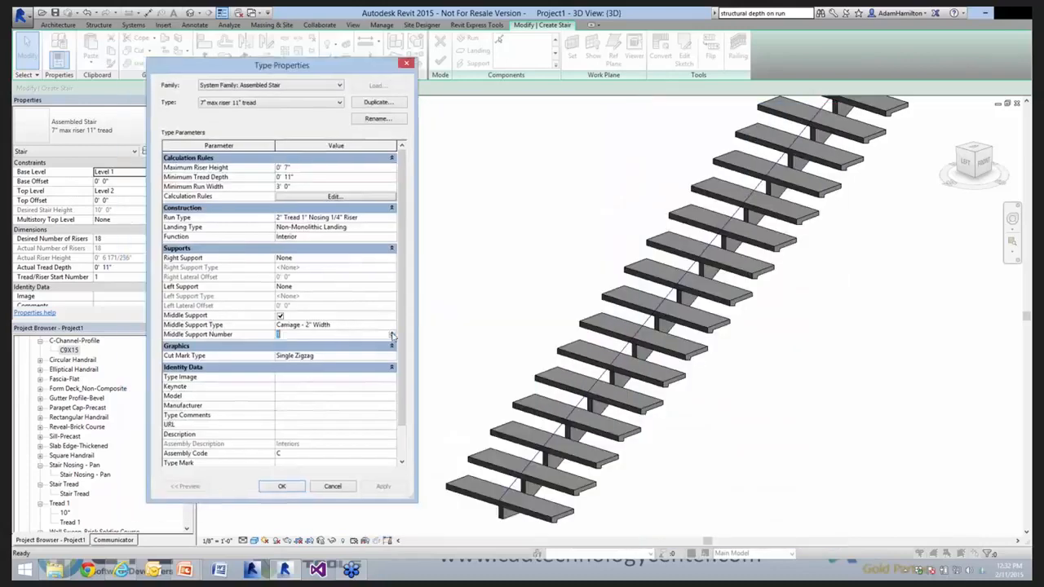
{"action": "left_click", "coordinate": [385, 488]}
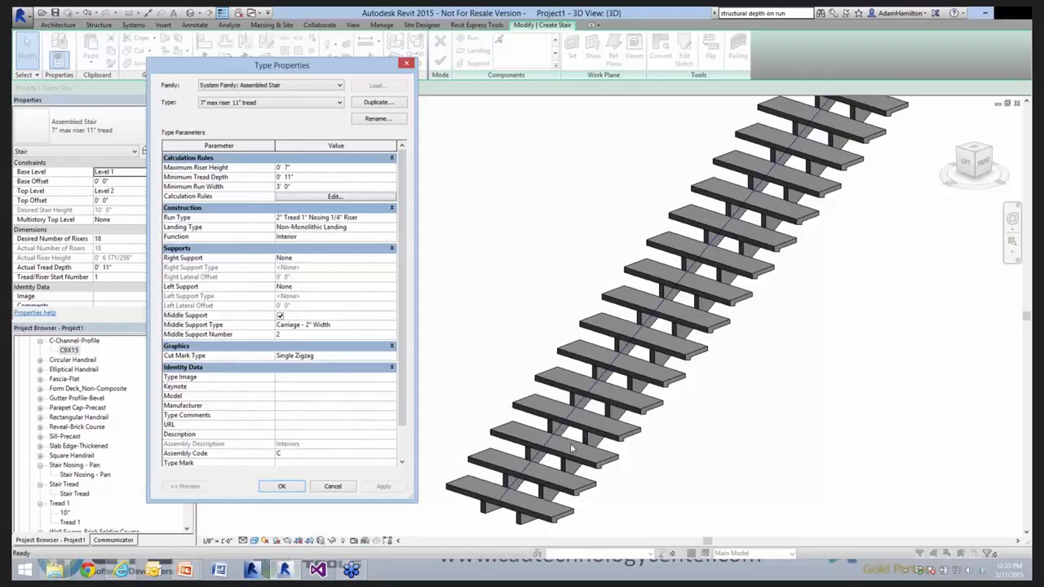
Set the Middle Support Number to 3 and apply it
{"action": "left_click", "coordinate": [319, 335]}
{"action": "left_click", "coordinate": [392, 334]}
{"action": "left_click", "coordinate": [398, 493]}
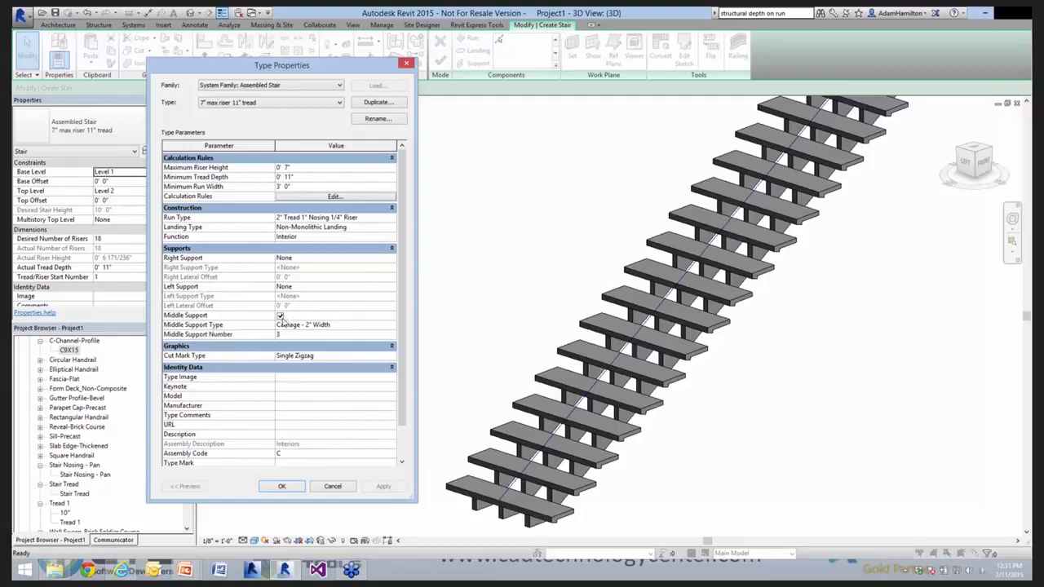
Review the properties of the middle support type Carriage - 2" Width, and cancel both type property dialogs
{"action": "left_click", "coordinate": [394, 324]}
{"action": "left_click", "coordinate": [394, 325]}
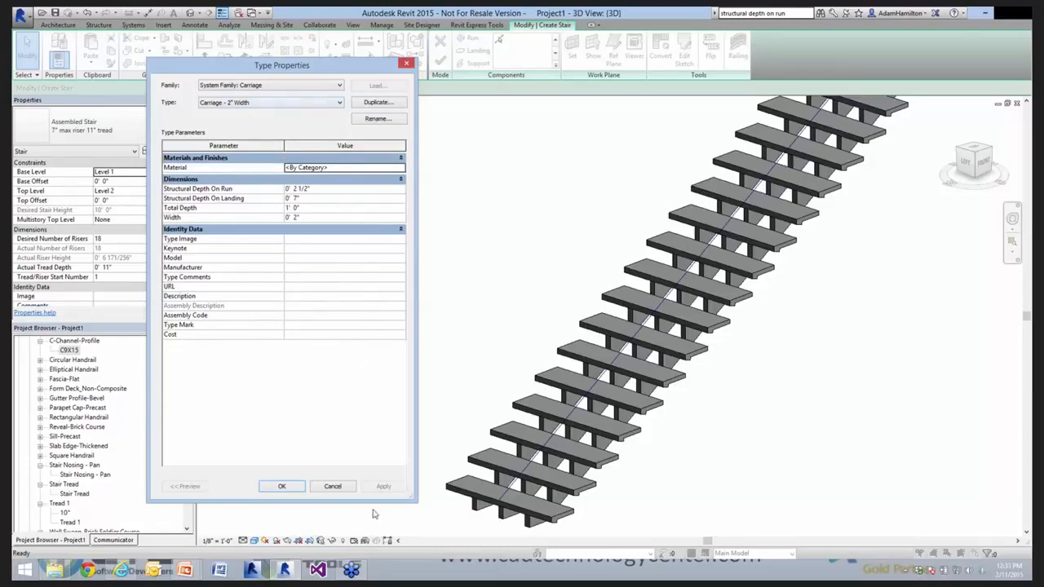
{"action": "left_click", "coordinate": [334, 487]}
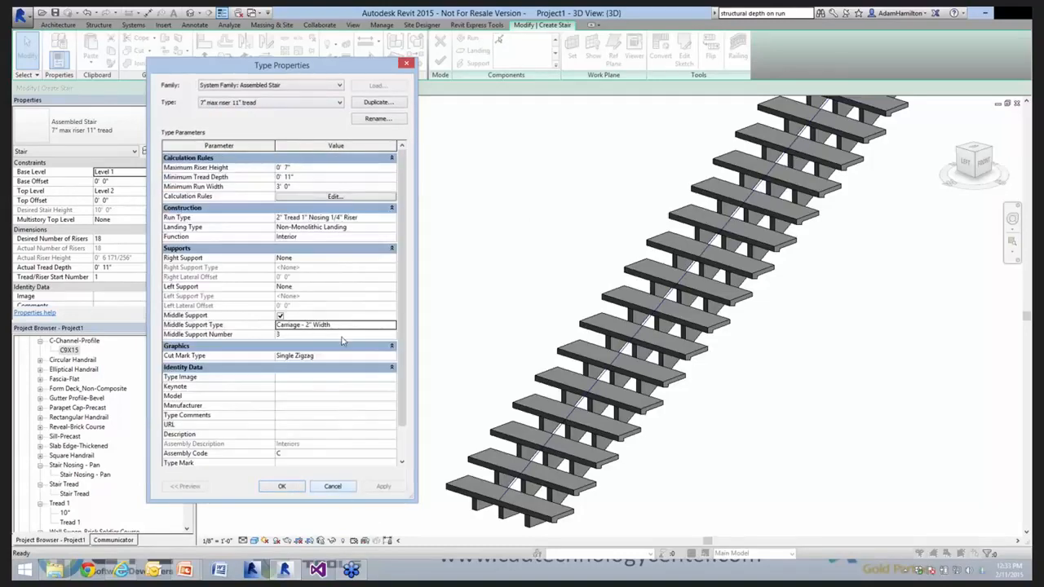
{"action": "left_click", "coordinate": [348, 487]}
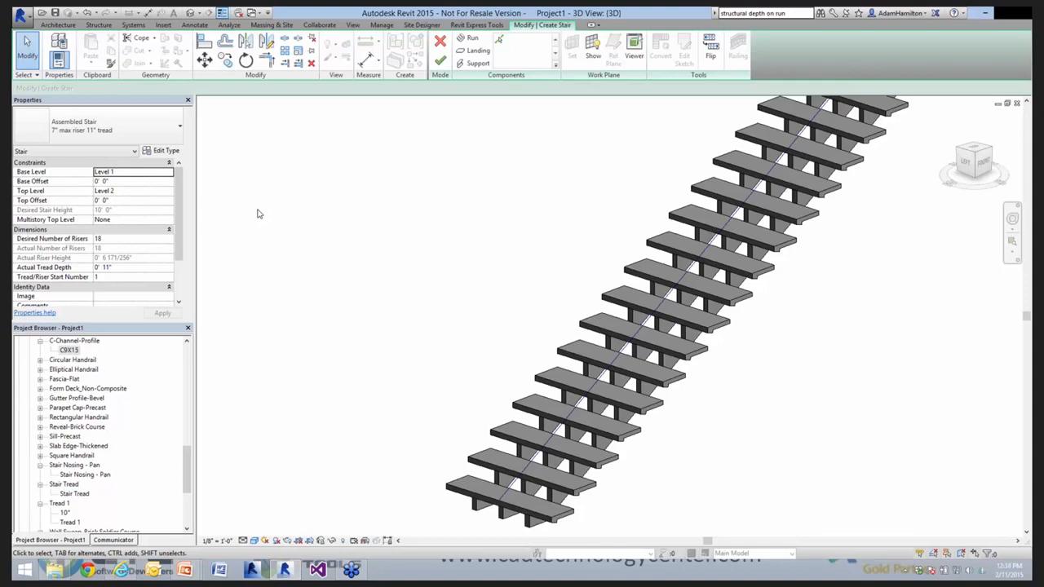
Select and deselect the stair run, open the Level 1 floor plan, and try to cancel the stair edit
{"action": "left_click", "coordinate": [660, 357]}
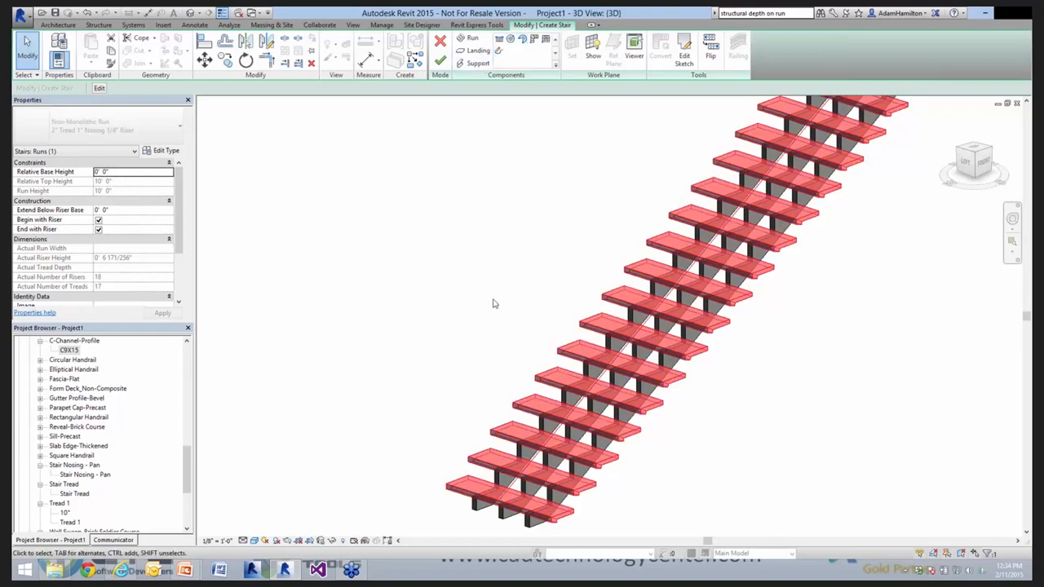
{"action": "left_click", "coordinate": [244, 478]}
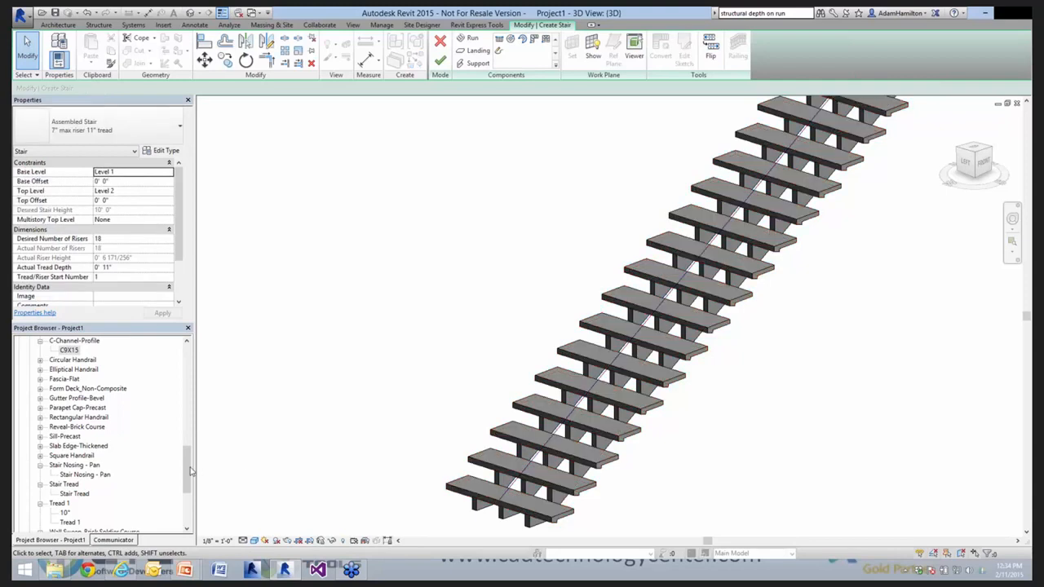
{"action": "double_click", "coordinate": [63, 361]}
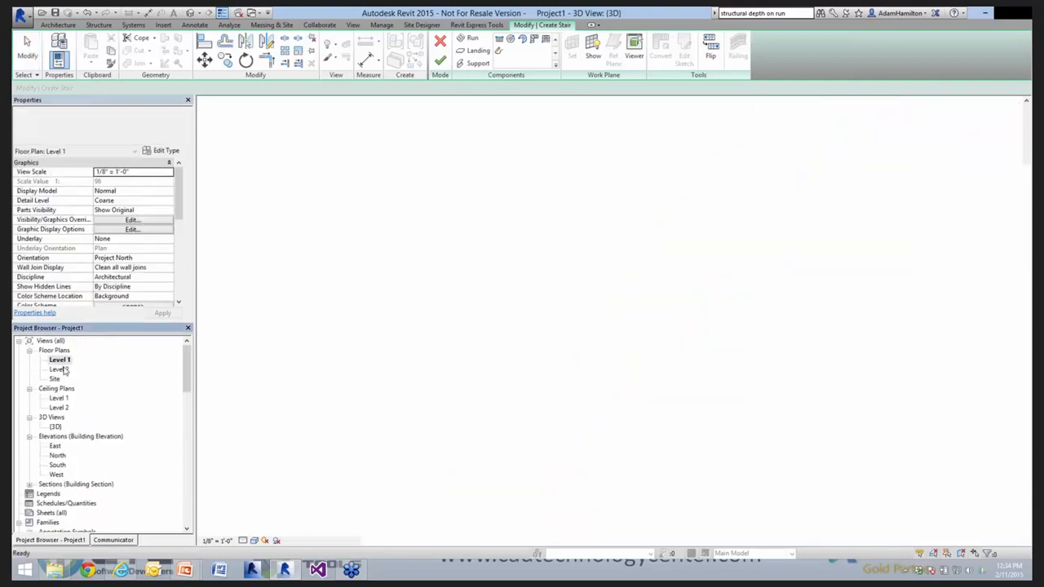
{"action": "left_click", "coordinate": [440, 41]}
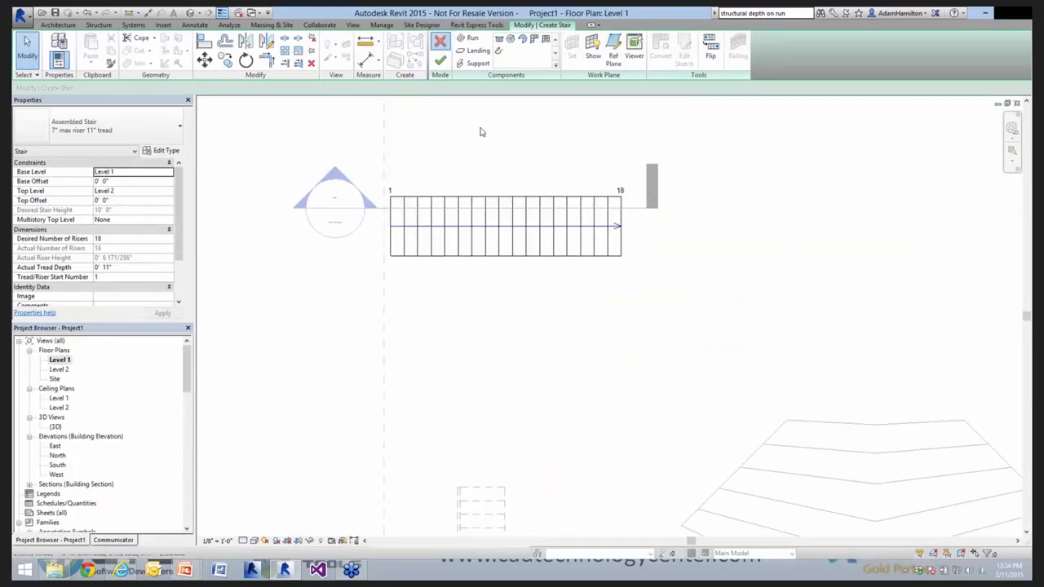
{"action": "left_click", "coordinate": [588, 301]}
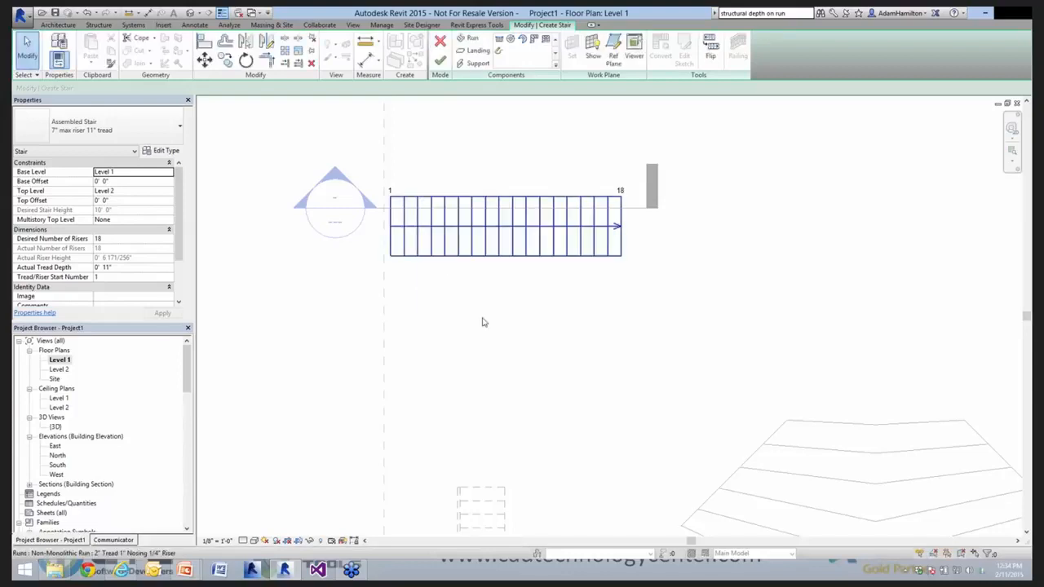
Discard the open stair edit and start editing the straight assembled stair again
{"action": "left_click", "coordinate": [440, 41]}
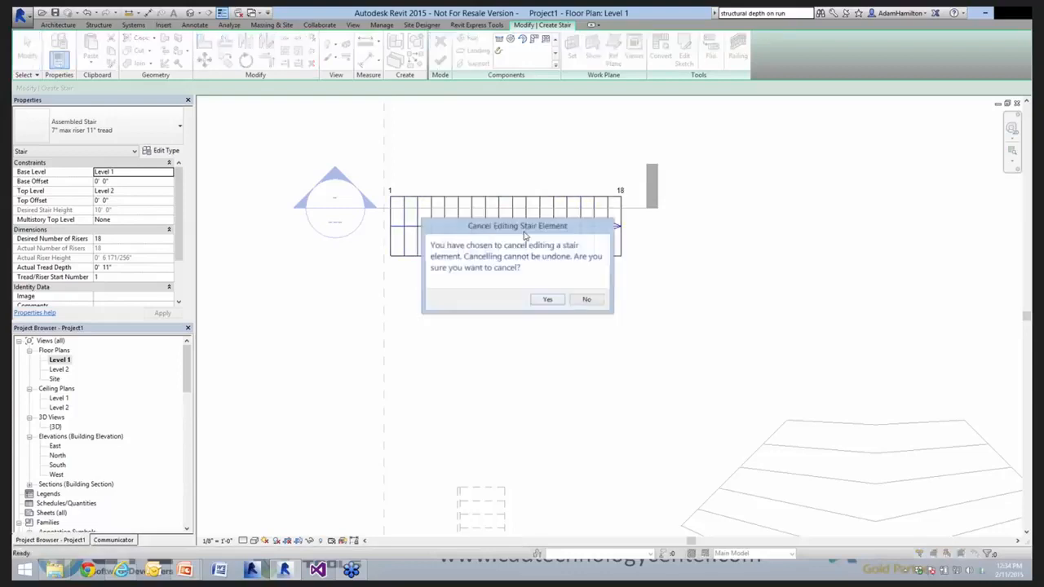
{"action": "left_click", "coordinate": [545, 300]}
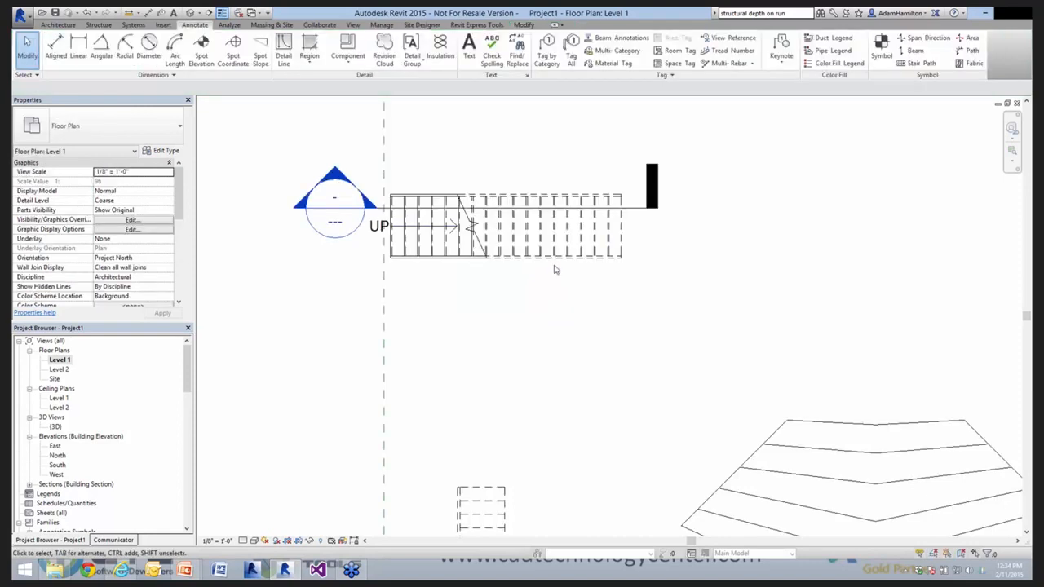
{"action": "left_click", "coordinate": [466, 208]}
{"action": "left_click", "coordinate": [440, 54]}
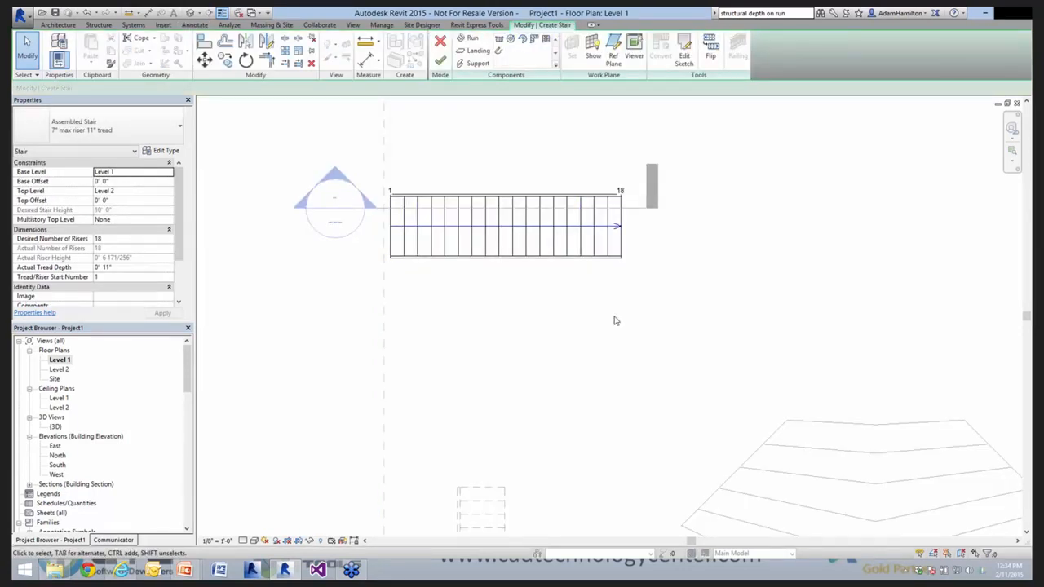
Edit the run's sketch so its upper boundary slants outward to the vertical reference plane near the first riser, and finish the sketch
{"action": "middle_click_drag", "start_coordinate": [891, 470], "coordinate": [815, 336]}
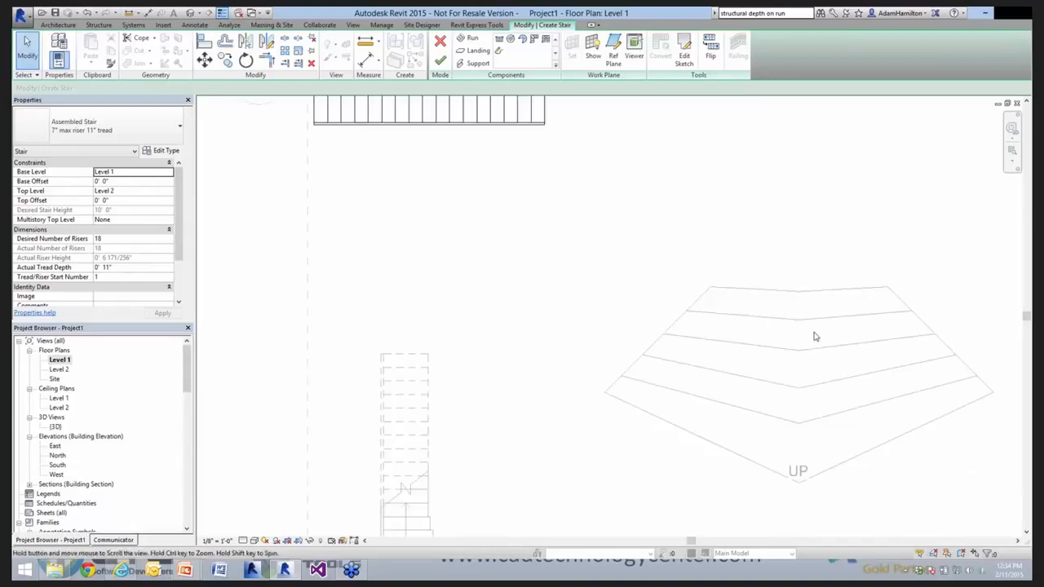
{"action": "middle_click_drag", "start_coordinate": [487, 310], "coordinate": [560, 171]}
{"action": "scroll", "coordinate": [514, 433], "scroll_direction": "up", "scroll_amount": 3}
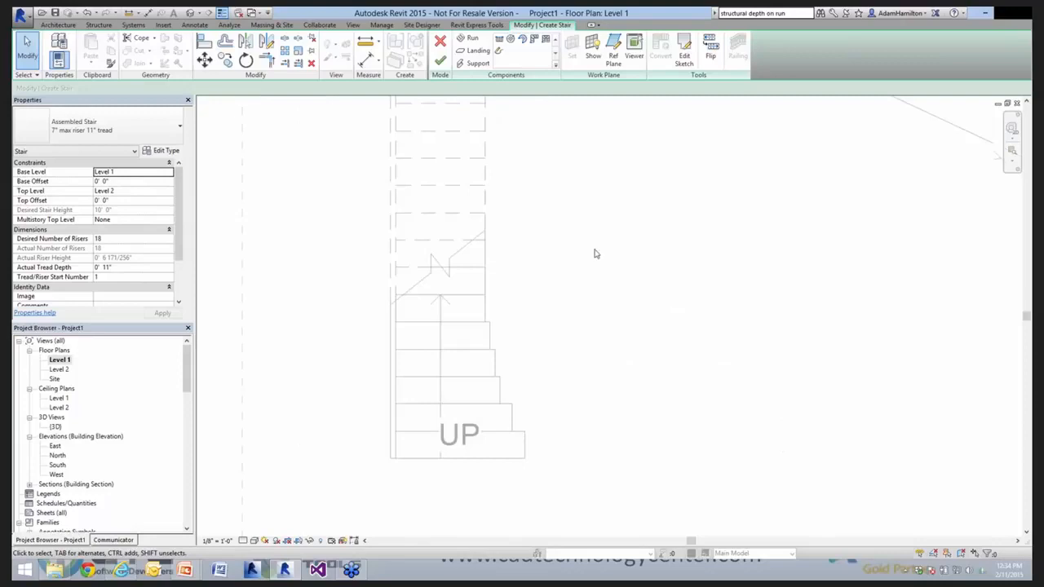
{"action": "scroll", "coordinate": [595, 254], "scroll_direction": "down", "scroll_amount": 3}
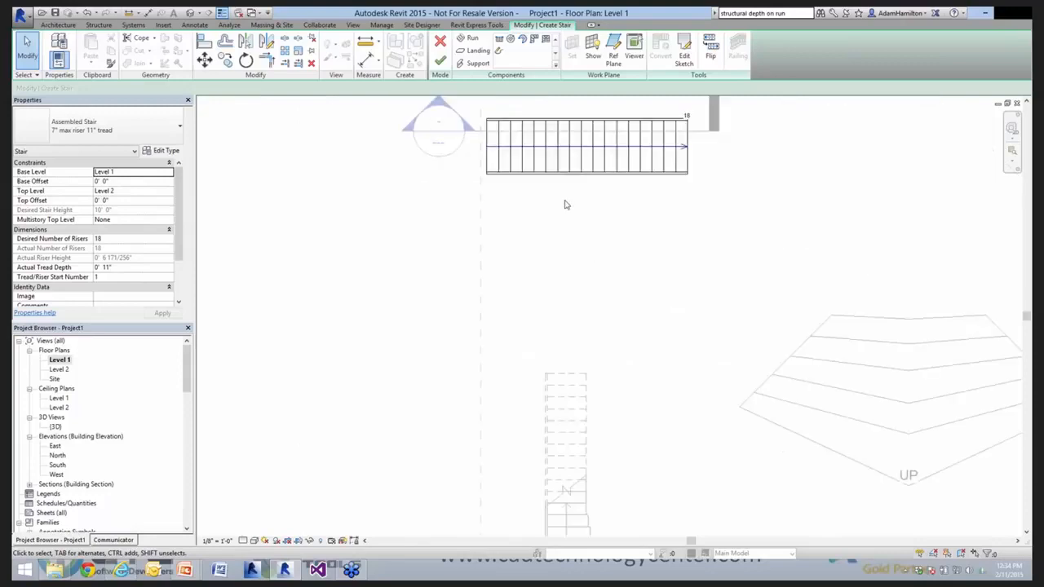
{"action": "scroll", "coordinate": [688, 334], "scroll_direction": "up", "scroll_amount": 1}
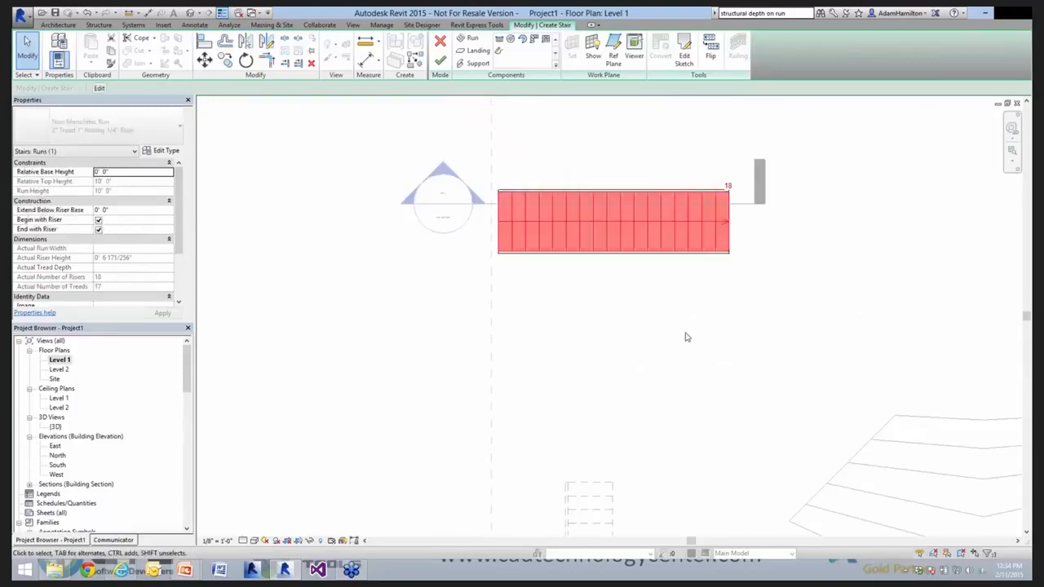
{"action": "left_click", "coordinate": [648, 213]}
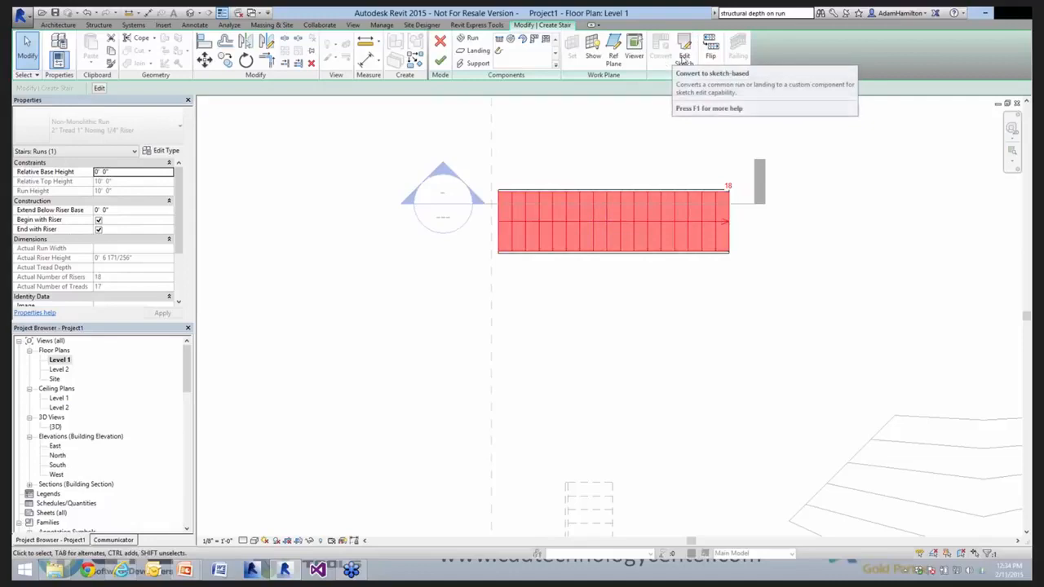
{"action": "left_click", "coordinate": [684, 59]}
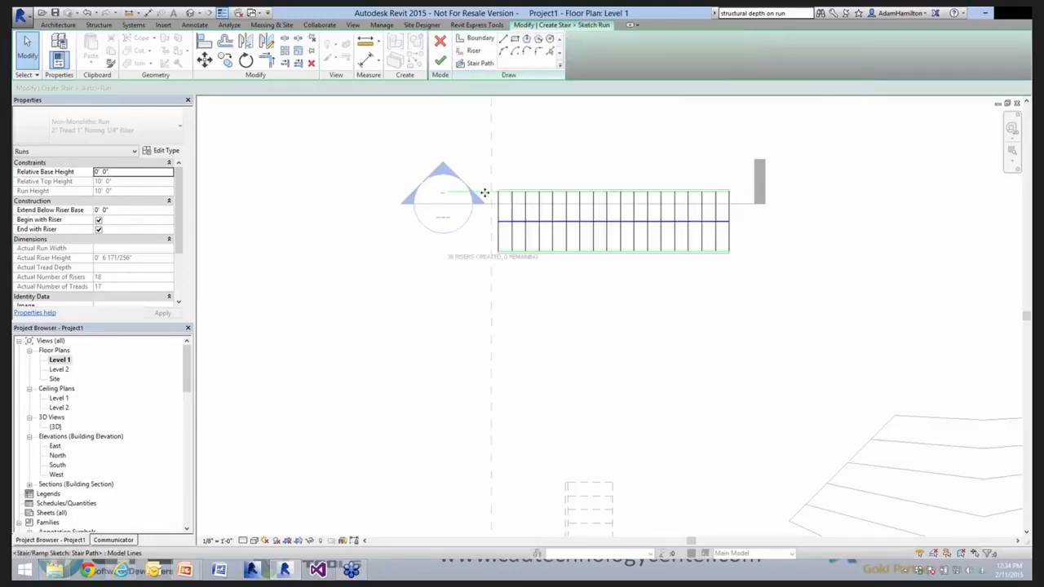
{"action": "left_click_drag", "start_coordinate": [484, 192], "coordinate": [491, 164]}
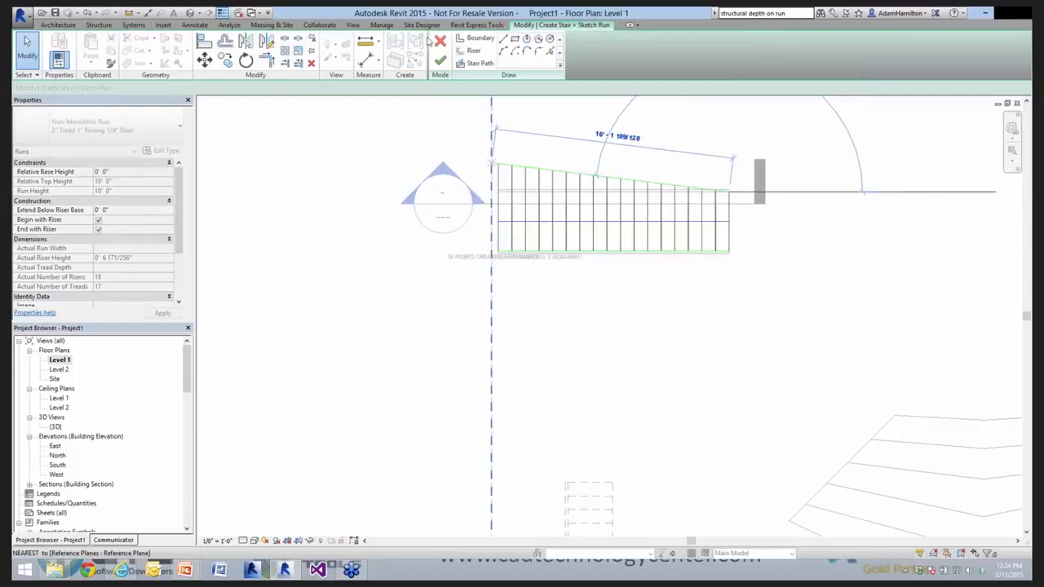
{"action": "left_click", "coordinate": [441, 62]}
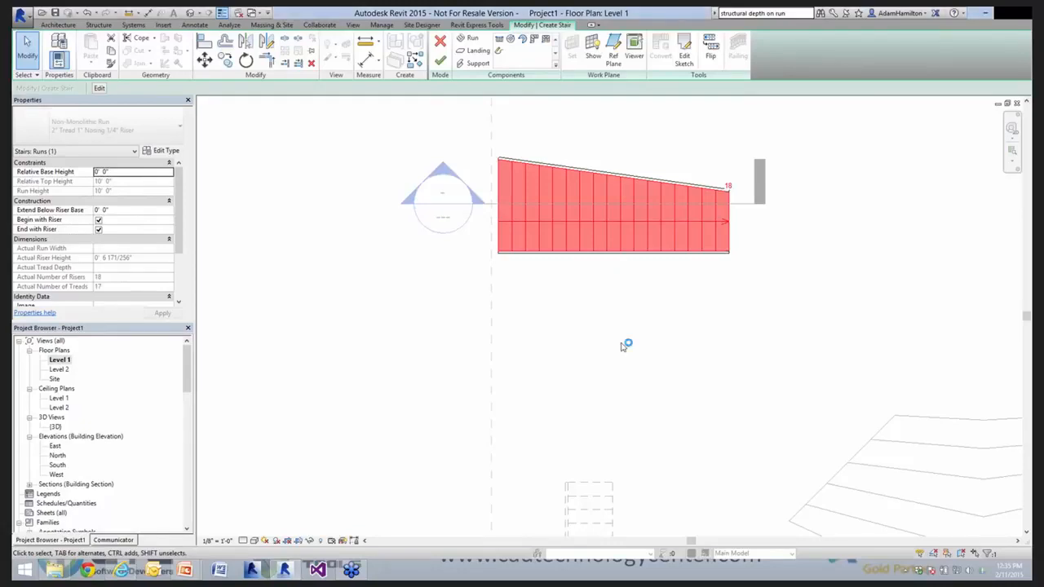
Check the slanted stringer and undo the change to the run's upper boundary
{"action": "scroll", "coordinate": [578, 165], "scroll_direction": "up", "scroll_amount": 2}
{"action": "left_click", "coordinate": [563, 171]}
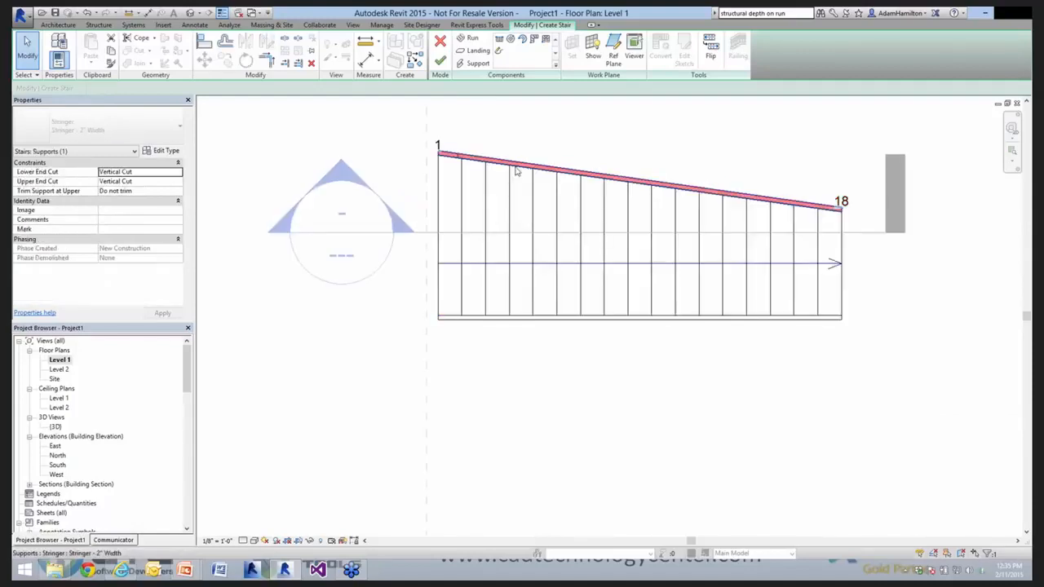
{"action": "left_click", "coordinate": [478, 130]}
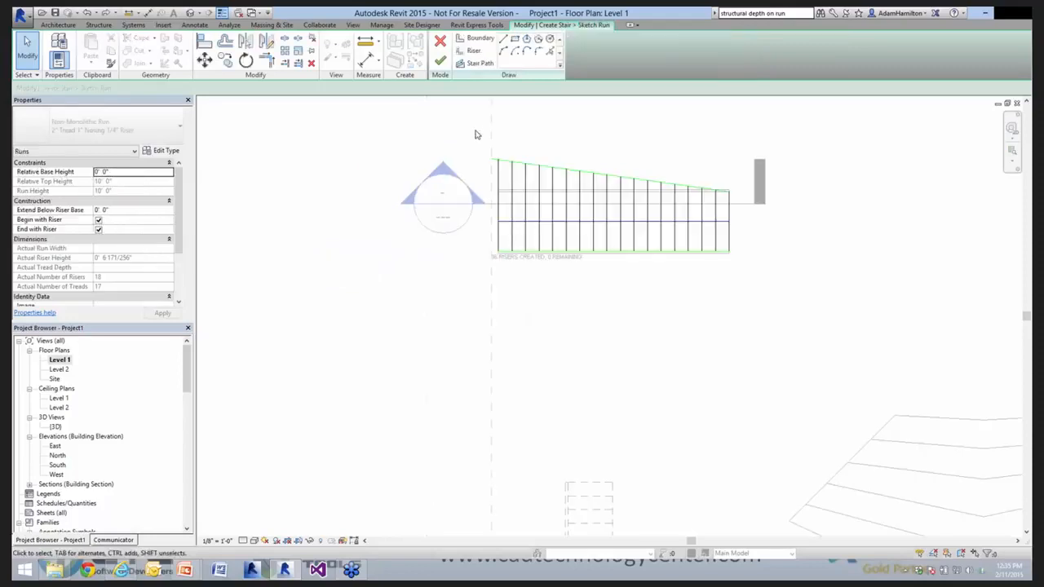
{"action": "key", "text": "ctrl+z"}
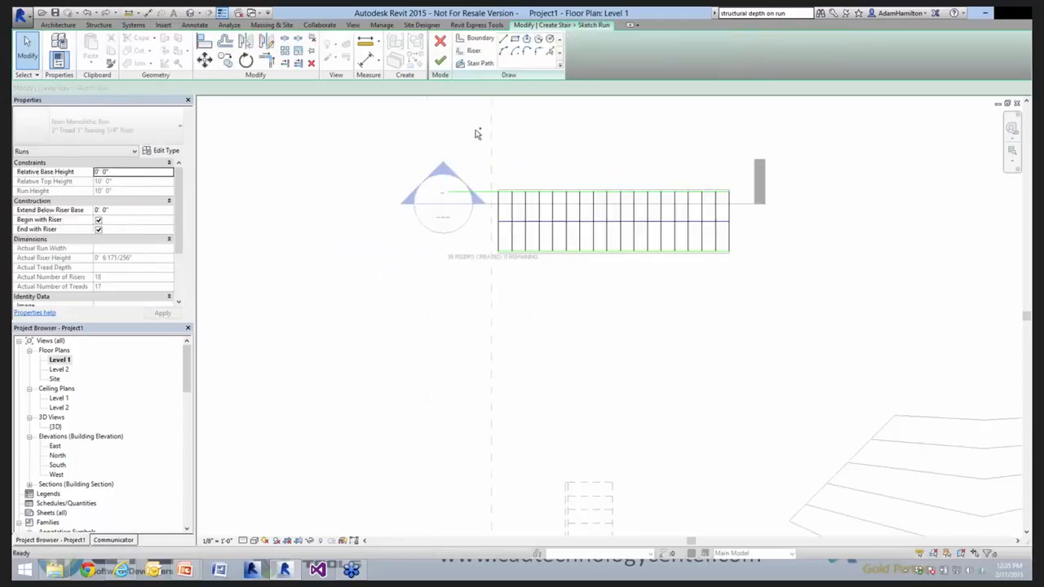
Shorten the run's upper boundary line to 15' 7" so it ends at the first riser
{"action": "left_click", "coordinate": [480, 194]}
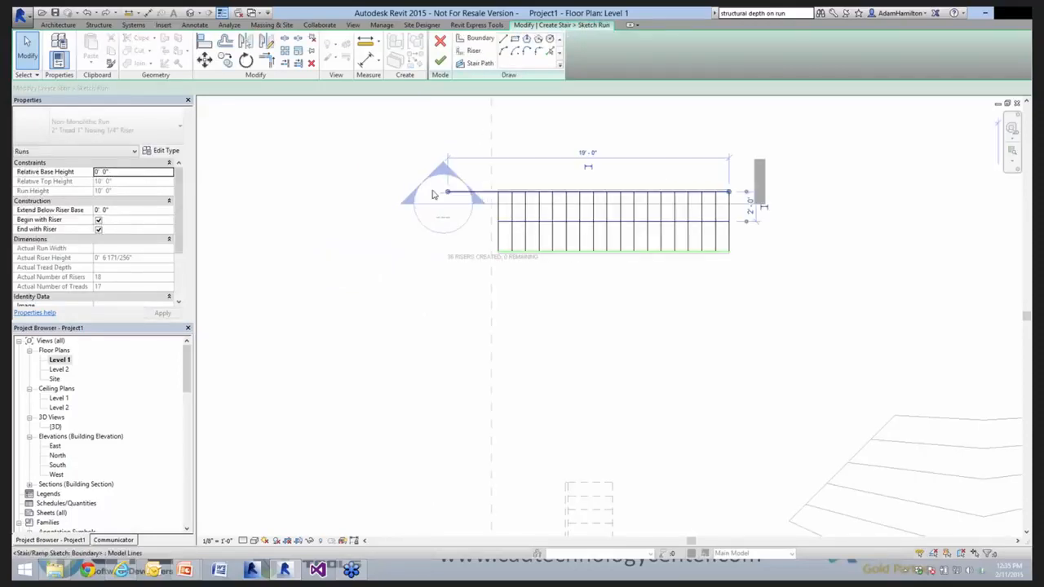
{"action": "scroll", "coordinate": [434, 195], "scroll_direction": "up", "scroll_amount": 2}
{"action": "left_click_drag", "start_coordinate": [432, 191], "coordinate": [535, 191]}
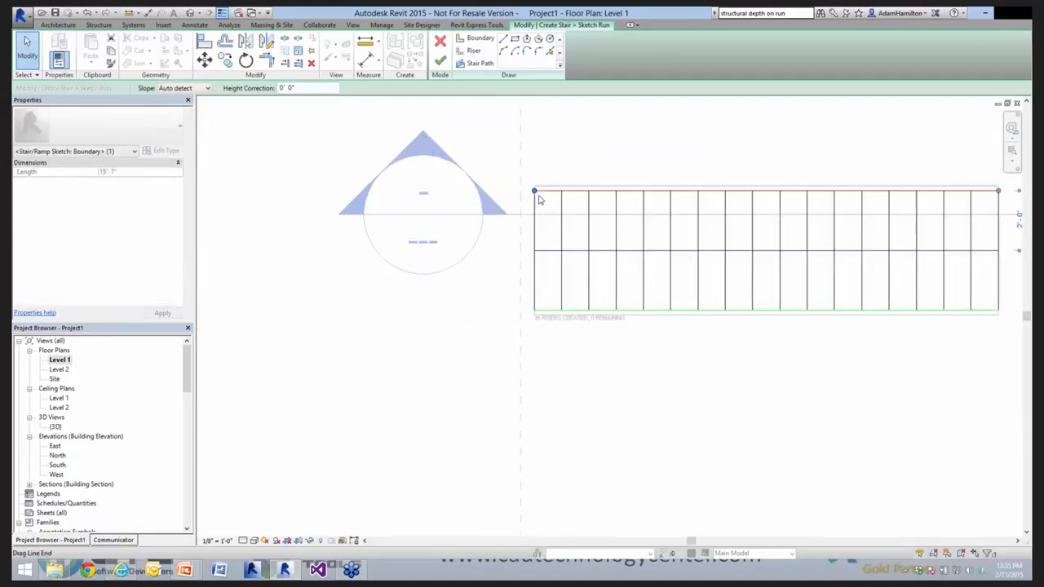
Extend the run's upper boundary line straight past the first riser to the reference plane, and finish the run sketch
{"action": "scroll", "coordinate": [535, 313], "scroll_direction": "up", "scroll_amount": 4}
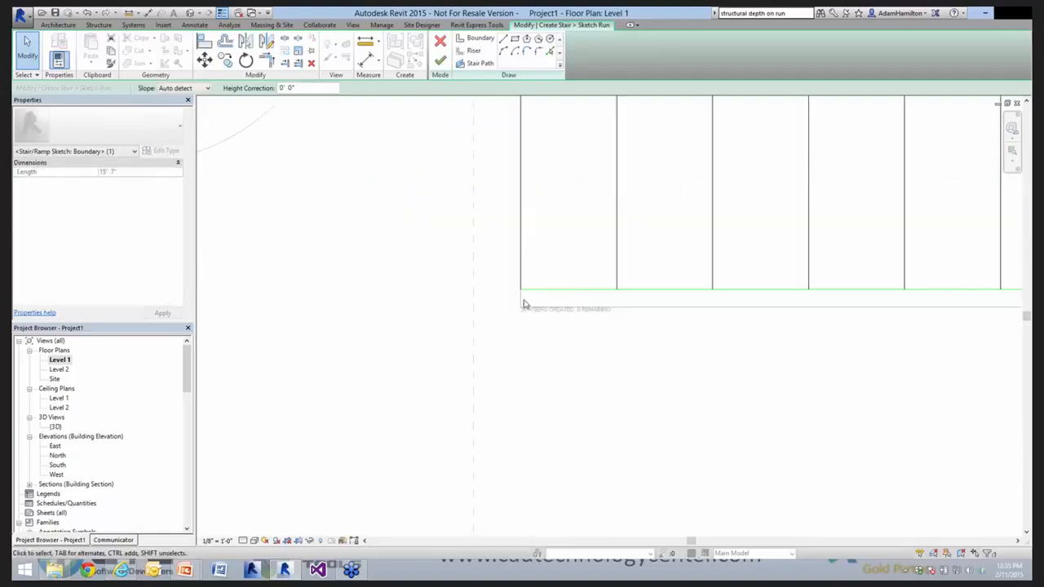
{"action": "left_click", "coordinate": [523, 300]}
{"action": "scroll", "coordinate": [531, 272], "scroll_direction": "down", "scroll_amount": 5}
{"action": "scroll", "coordinate": [512, 228], "scroll_direction": "up", "scroll_amount": 2}
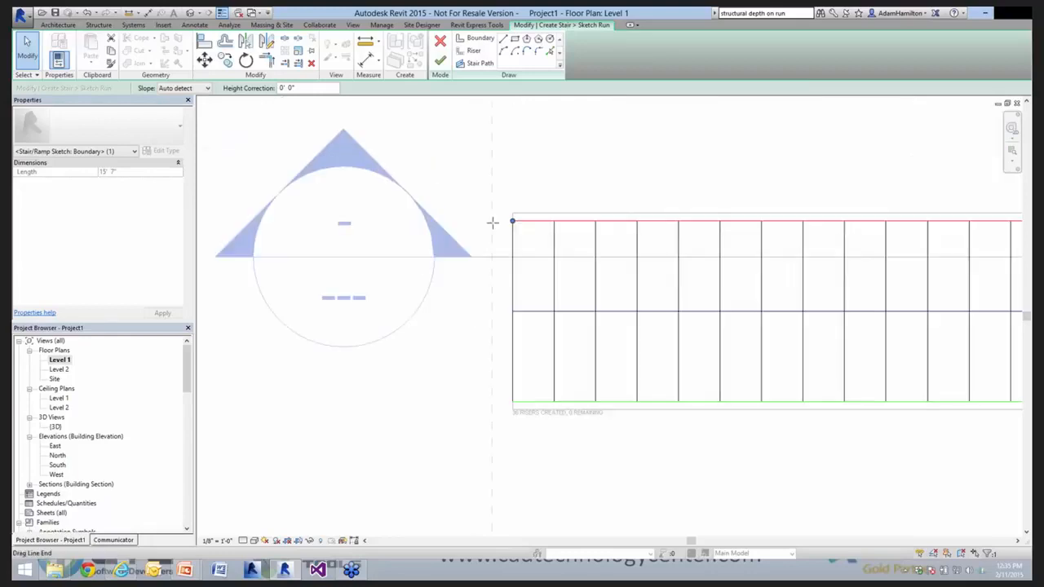
{"action": "left_click", "coordinate": [592, 142]}
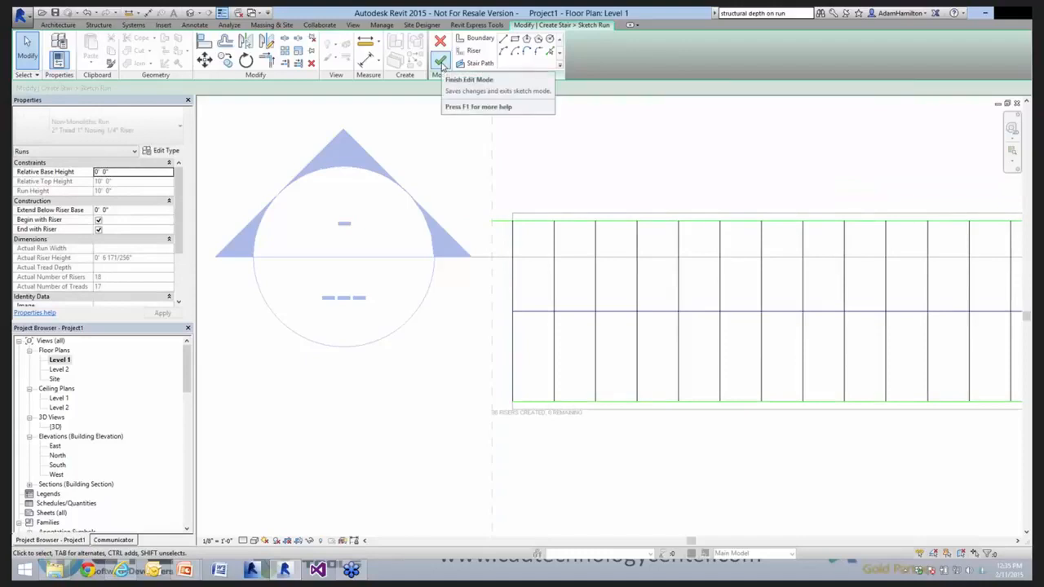
{"action": "left_click", "coordinate": [441, 63]}
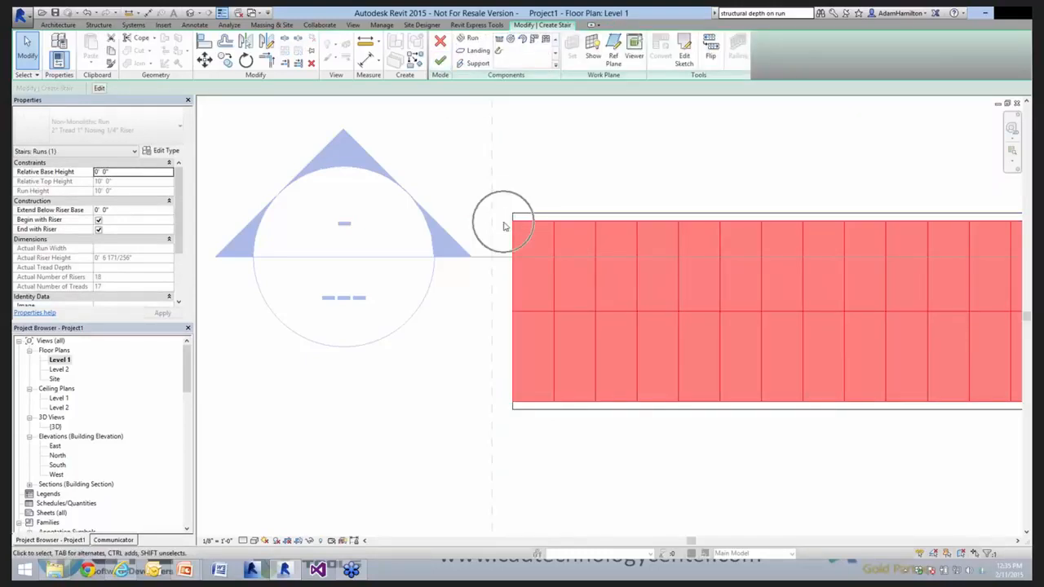
Cancel editing the assembled stair and discard its changes
{"action": "left_click", "coordinate": [441, 42]}
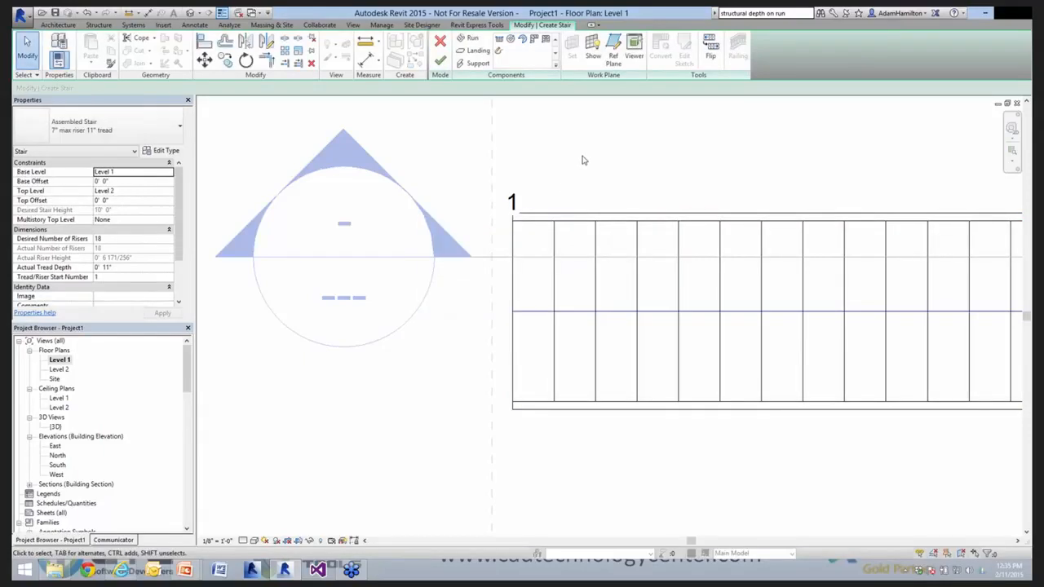
{"action": "left_click", "coordinate": [441, 41]}
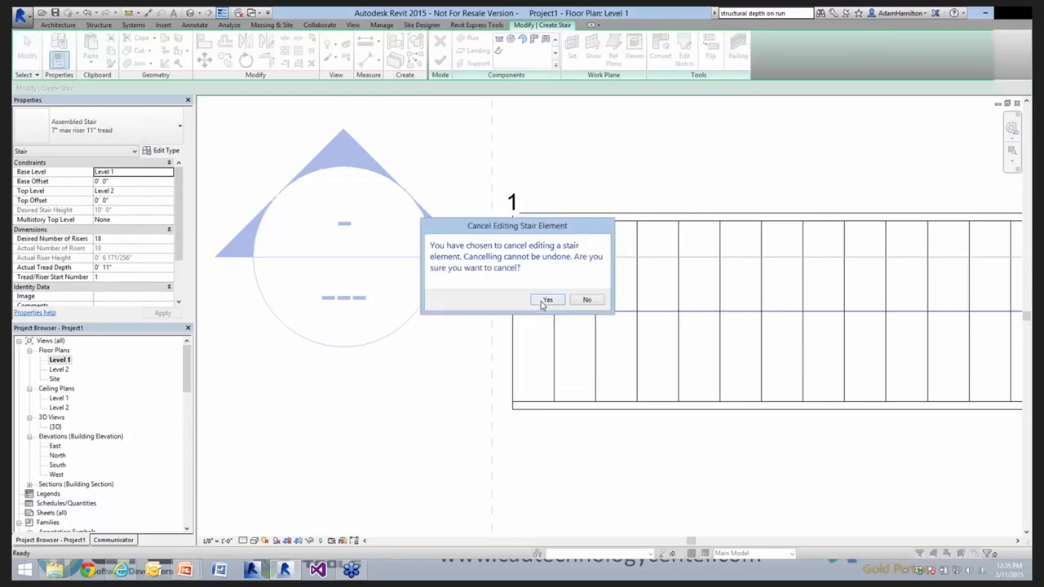
{"action": "left_click", "coordinate": [545, 299]}
Create a Stair by Sketch with a straight 18-riser run parallel to and just below the assembled stair, and finish the sketch
{"action": "scroll", "coordinate": [513, 288], "scroll_direction": "down", "scroll_amount": 3}
{"action": "scroll", "coordinate": [526, 322], "scroll_direction": "up", "scroll_amount": 2}
{"action": "middle_click_drag", "start_coordinate": [526, 322], "coordinate": [527, 453]}
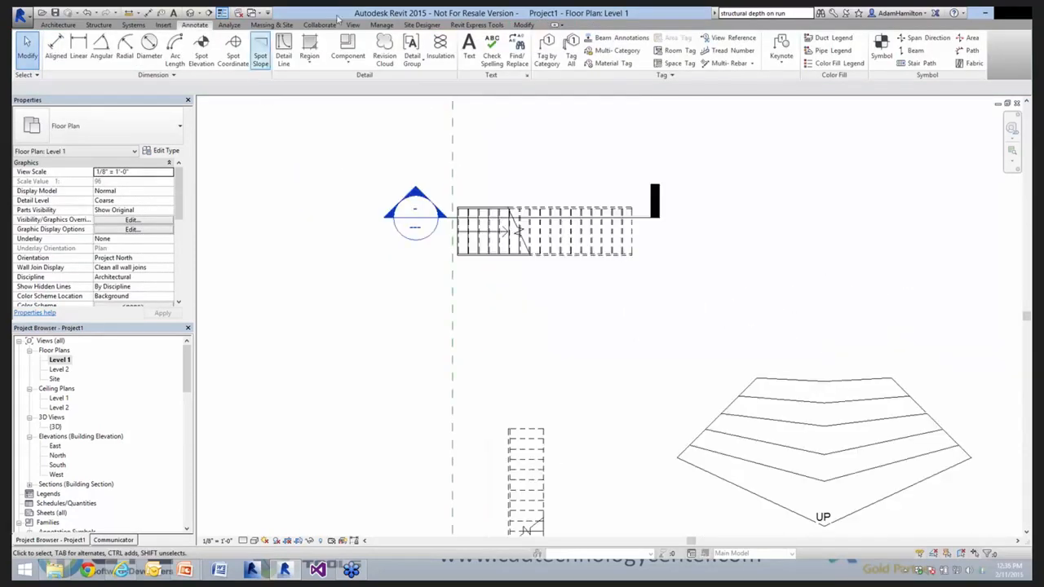
{"action": "left_click", "coordinate": [76, 26]}
{"action": "left_click", "coordinate": [408, 64]}
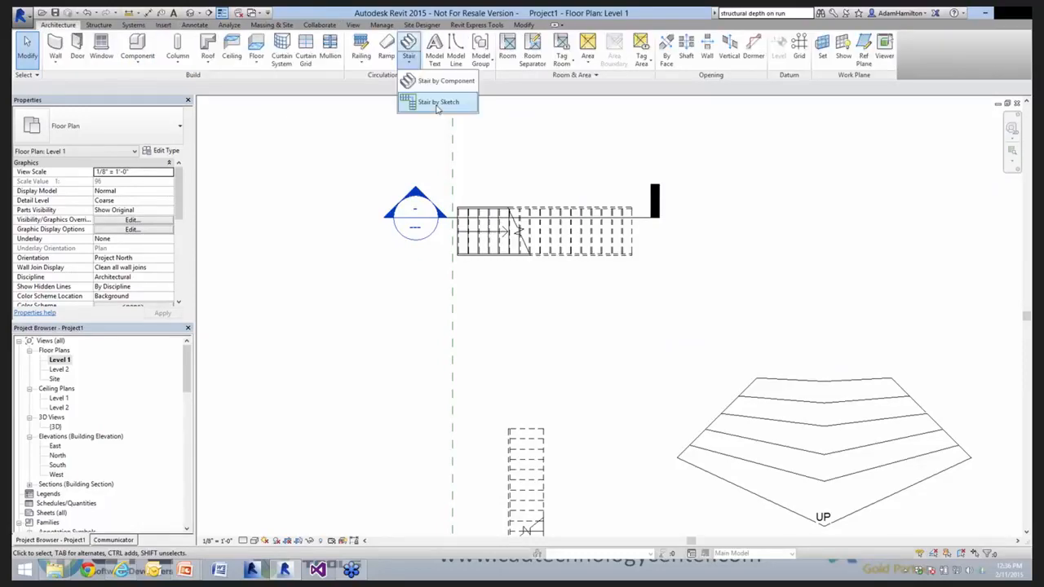
{"action": "left_click", "coordinate": [438, 103]}
{"action": "scroll", "coordinate": [500, 258], "scroll_direction": "up", "scroll_amount": 2}
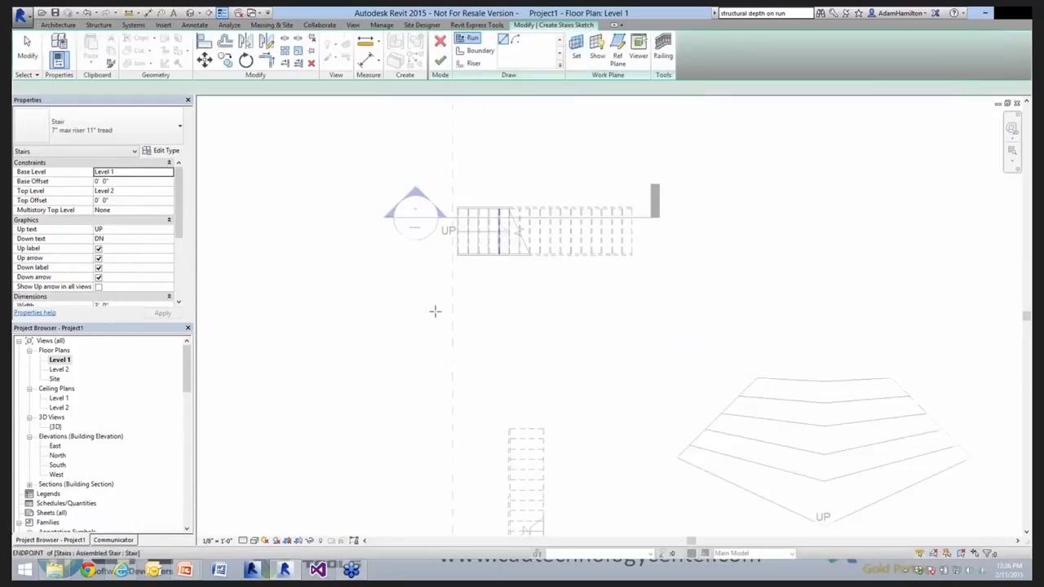
{"action": "left_click", "coordinate": [760, 316]}
{"action": "key", "text": "Escape"}
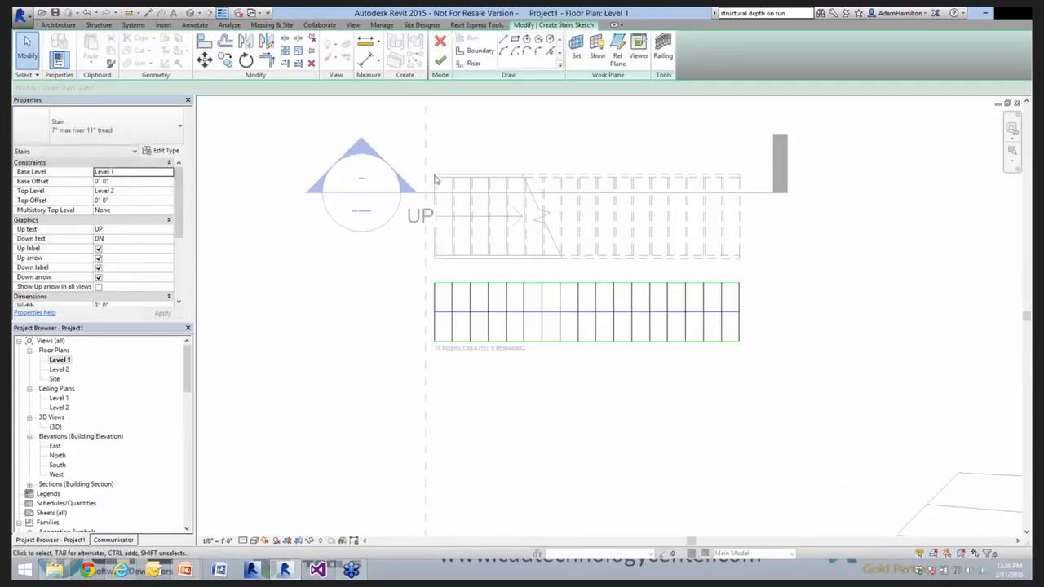
{"action": "left_click", "coordinate": [440, 61]}
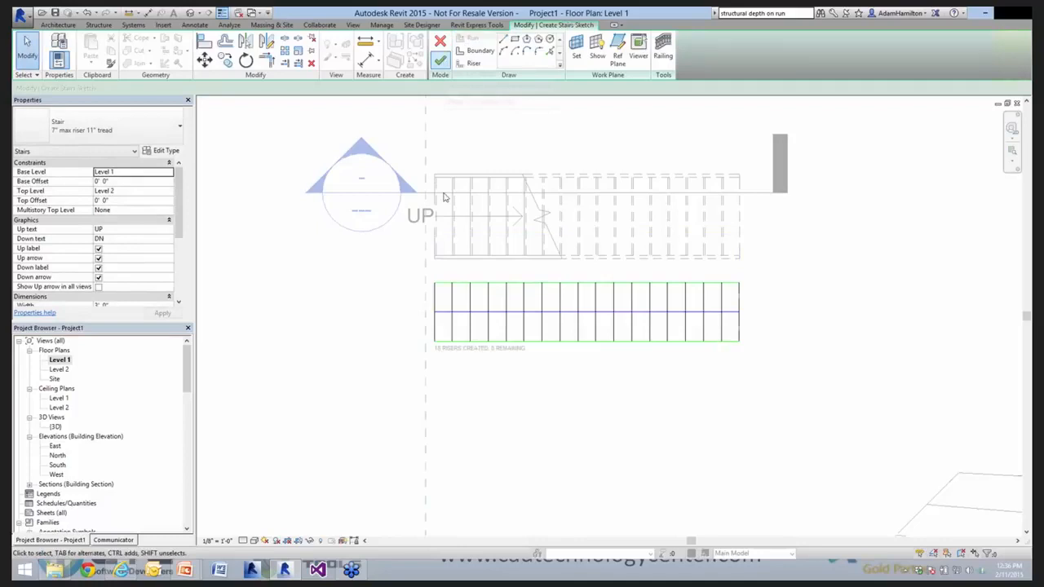
Move the Section 1 line down so it cuts through the new sketched stair, and open that section view at the stair's base
{"action": "left_click", "coordinate": [444, 193]}
{"action": "left_click", "coordinate": [753, 192]}
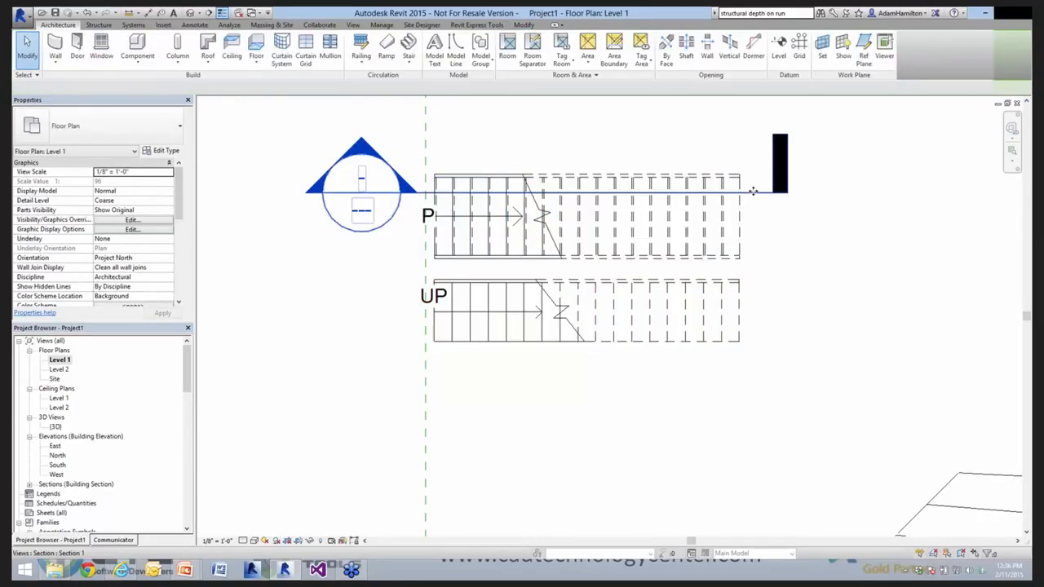
{"action": "left_click", "coordinate": [391, 231]}
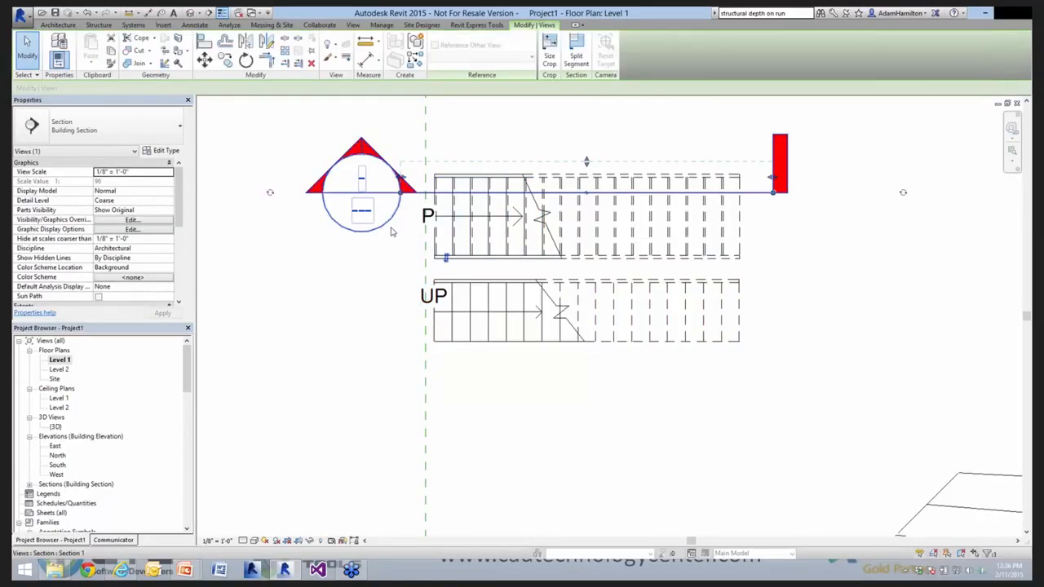
{"action": "double_click", "coordinate": [363, 244]}
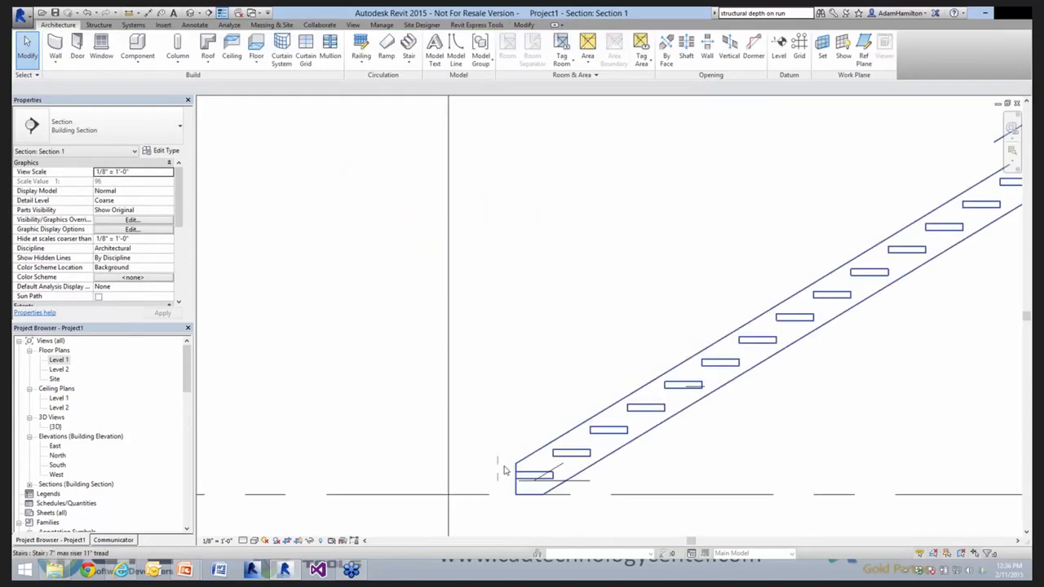
{"action": "scroll", "coordinate": [527, 427], "scroll_direction": "up", "scroll_amount": 3}
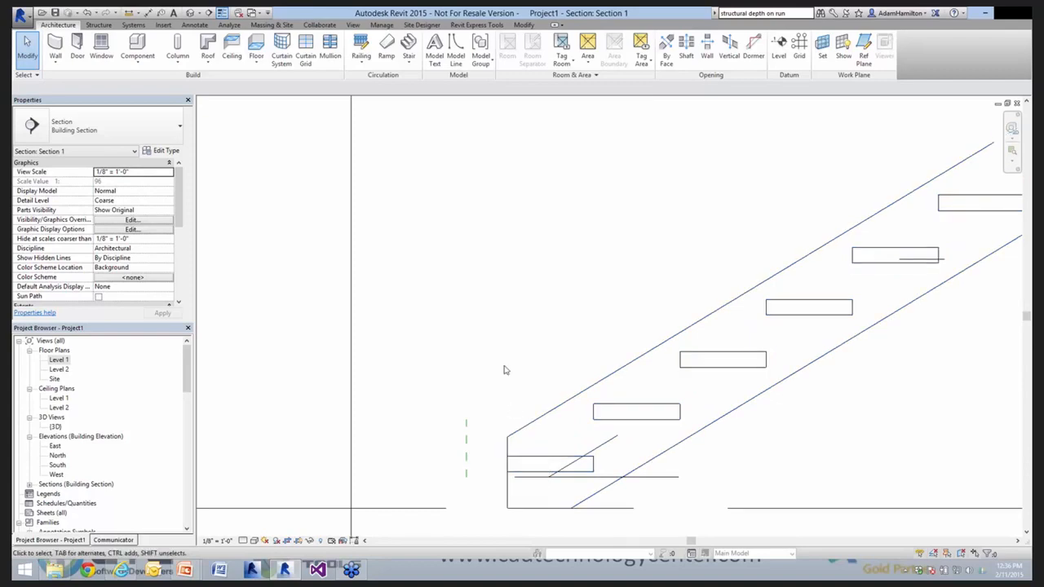
Return to the Level 1 plan, extend the sketched stair's upper boundary line past the first riser to the reference plane, and finish the sketch
{"action": "key", "text": "ctrl+Tab"}
{"action": "scroll", "coordinate": [425, 283], "scroll_direction": "up", "scroll_amount": 3}
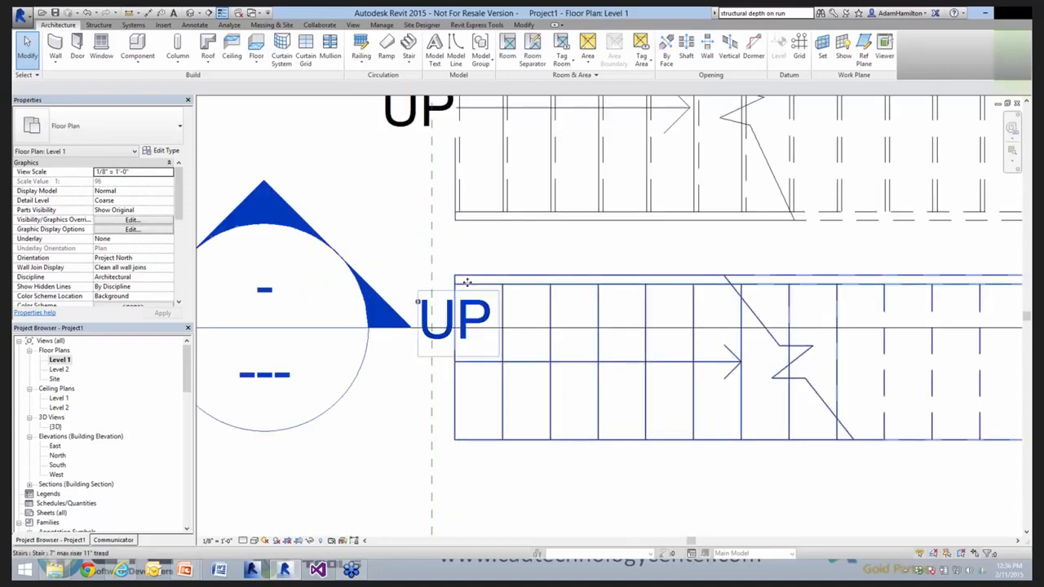
{"action": "double_click", "coordinate": [467, 282]}
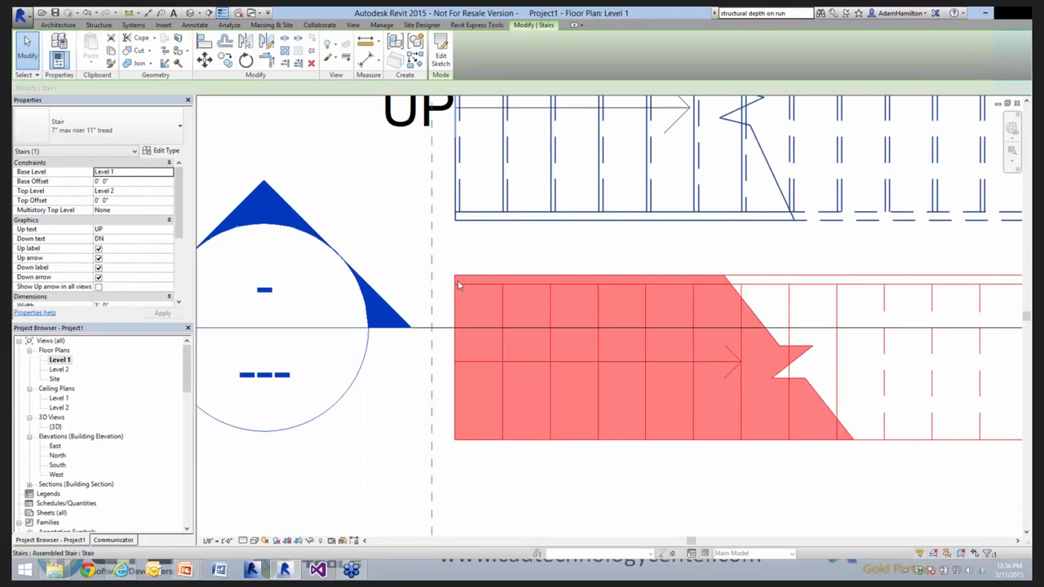
{"action": "left_click", "coordinate": [457, 285]}
{"action": "left_click_drag", "start_coordinate": [433, 283], "coordinate": [431, 283]}
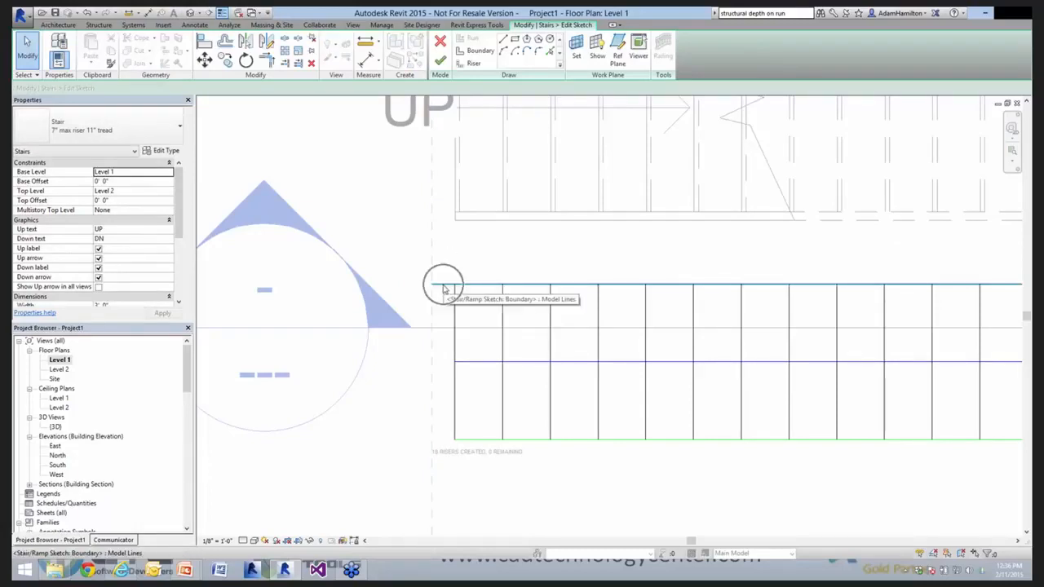
{"action": "left_click", "coordinate": [441, 64]}
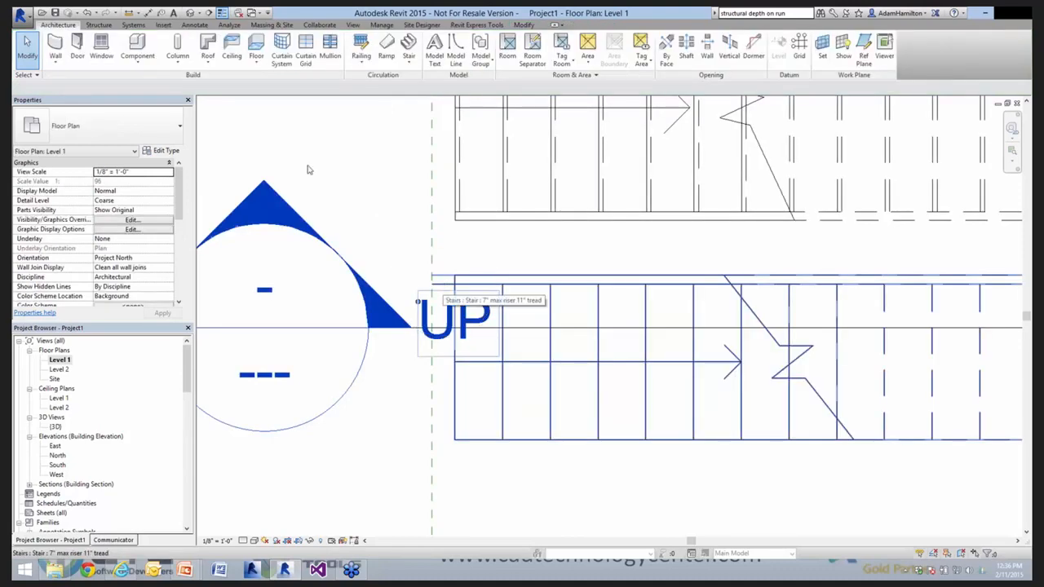
Open the Section 1 view and examine the extended stringer at the sketched stair's base
{"action": "left_click", "coordinate": [511, 425]}
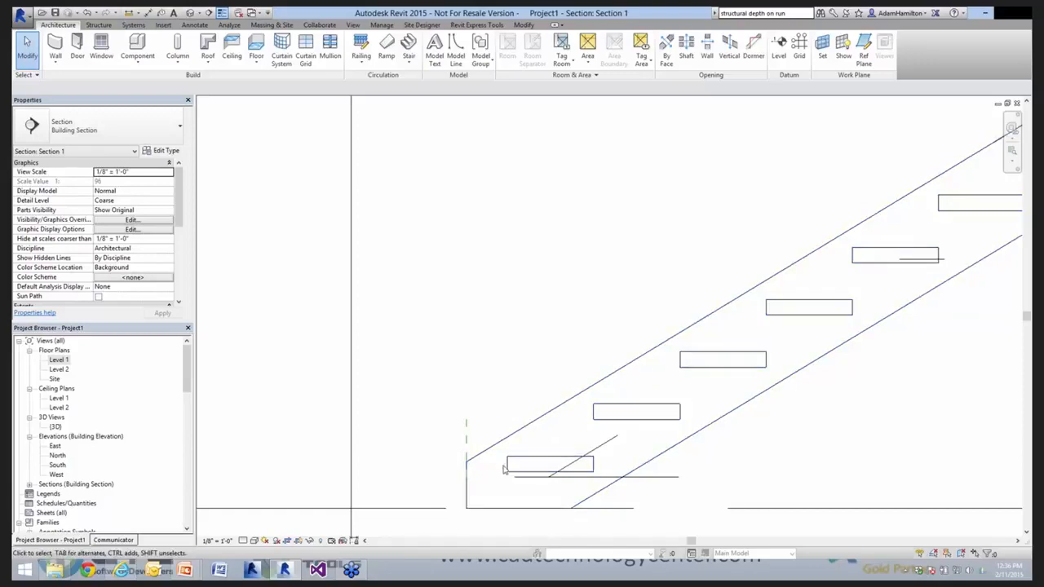
{"action": "left_click", "coordinate": [504, 469]}
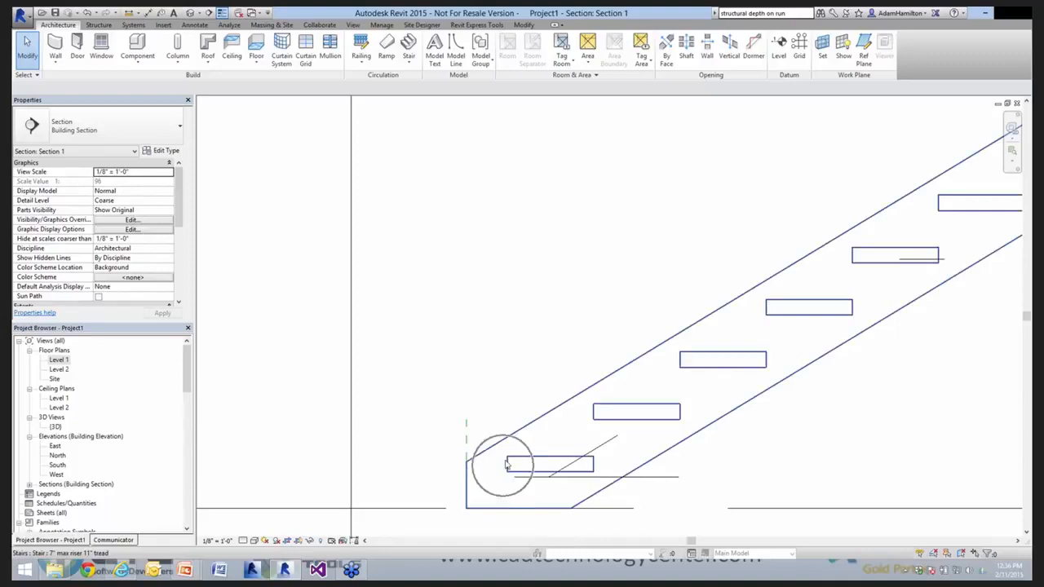
{"action": "left_click", "coordinate": [525, 381]}
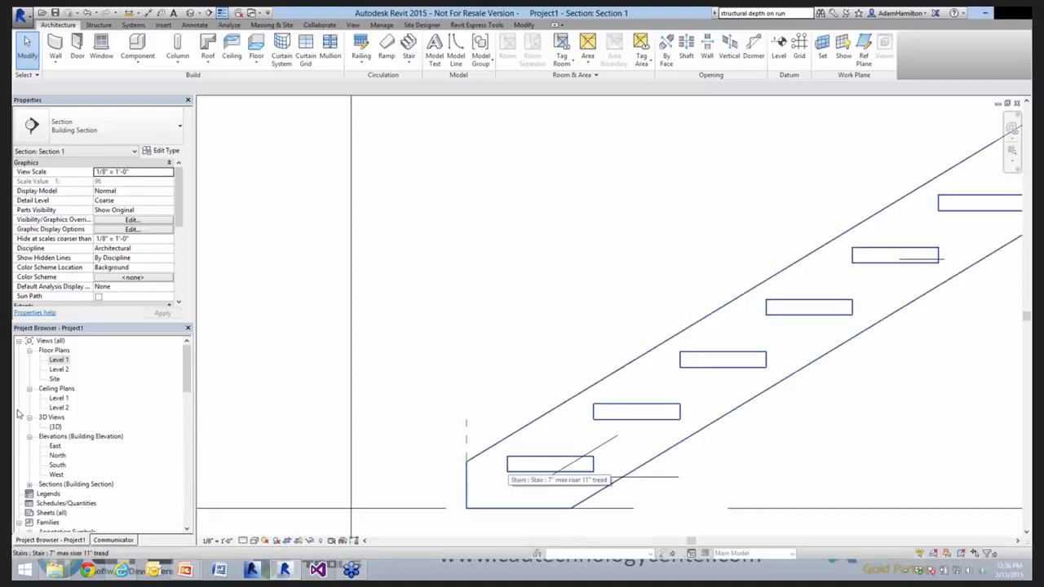
In the Level 1 plan, edit the sketched stair so its last riser sits about 6" from the previous riser, and finish the sketch
{"action": "double_click", "coordinate": [58, 360]}
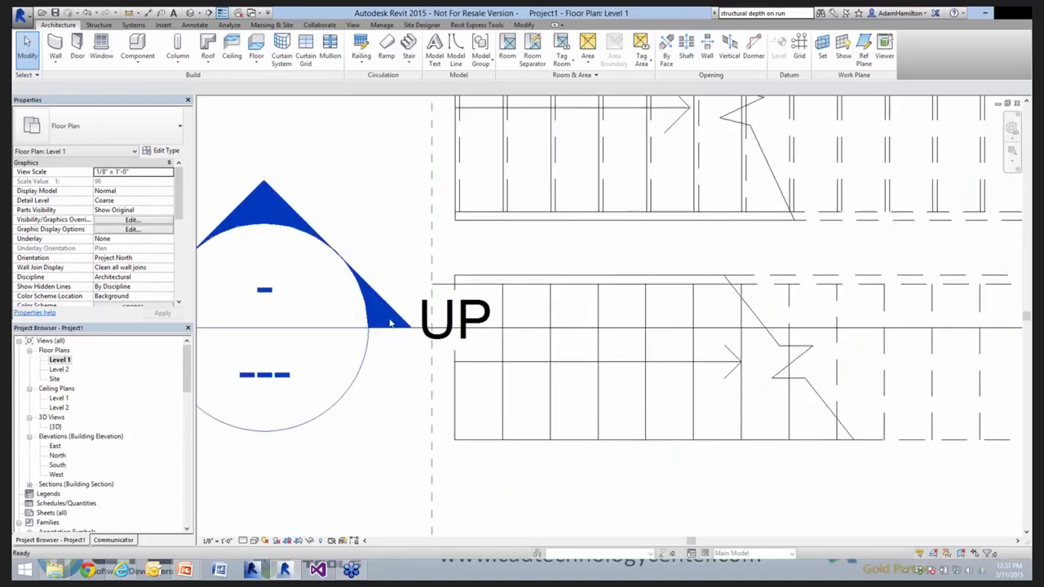
{"action": "scroll", "coordinate": [449, 253], "scroll_direction": "down", "scroll_amount": 2}
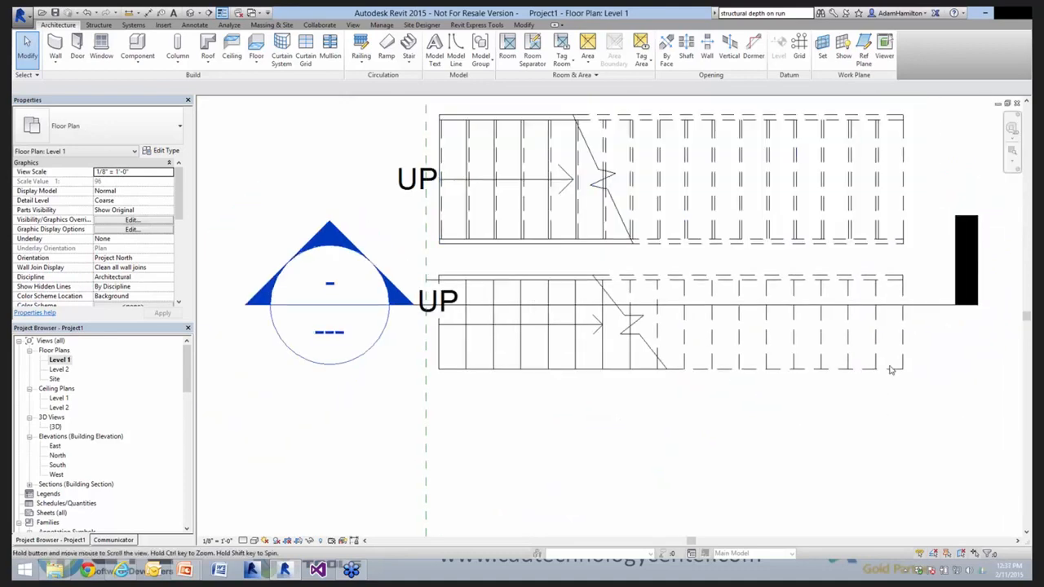
{"action": "left_click", "coordinate": [888, 367]}
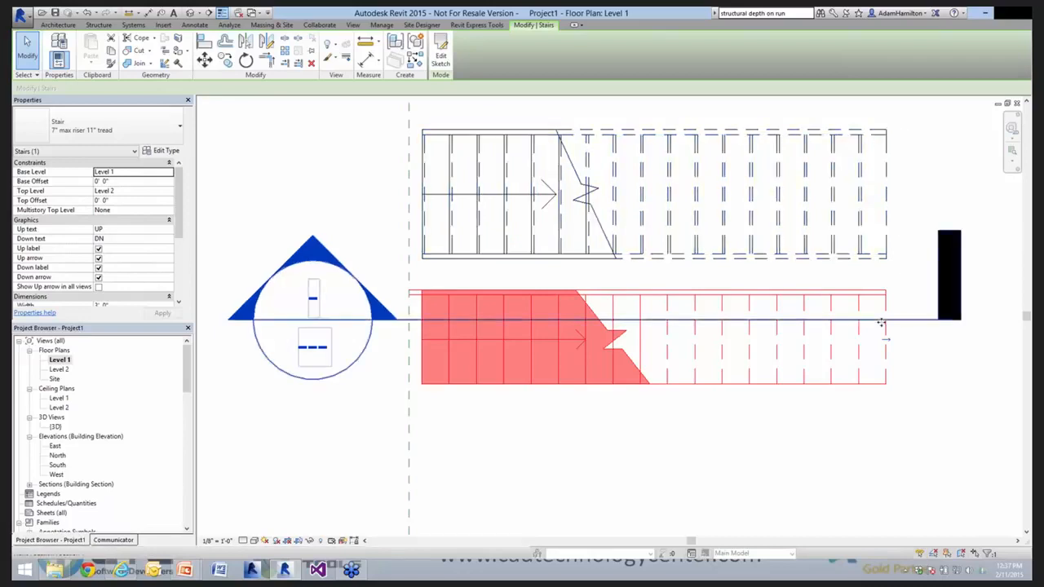
{"action": "double_click", "coordinate": [784, 298]}
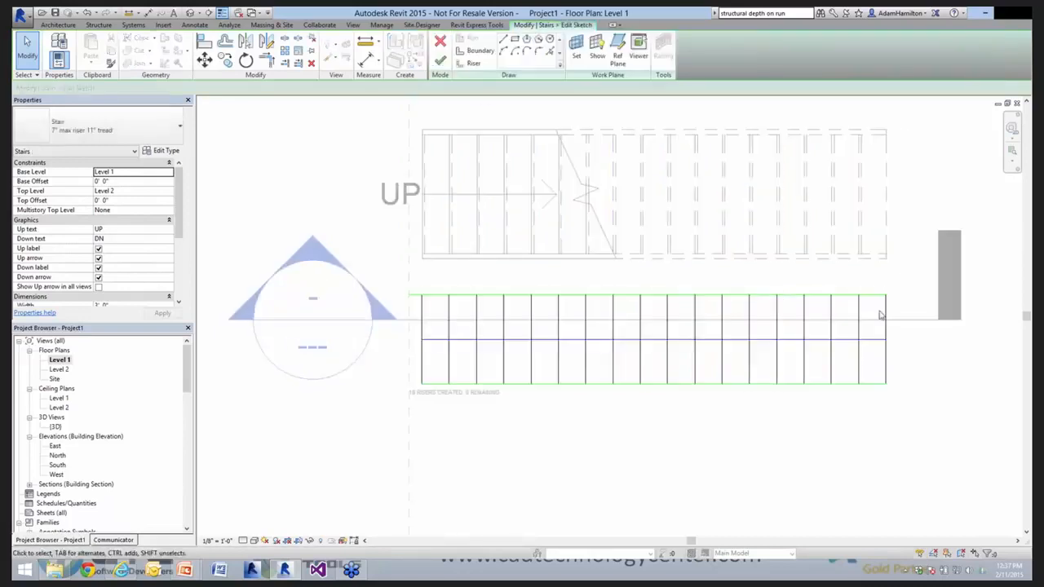
{"action": "left_click", "coordinate": [886, 312]}
{"action": "scroll", "coordinate": [884, 313], "scroll_direction": "up", "scroll_amount": 2}
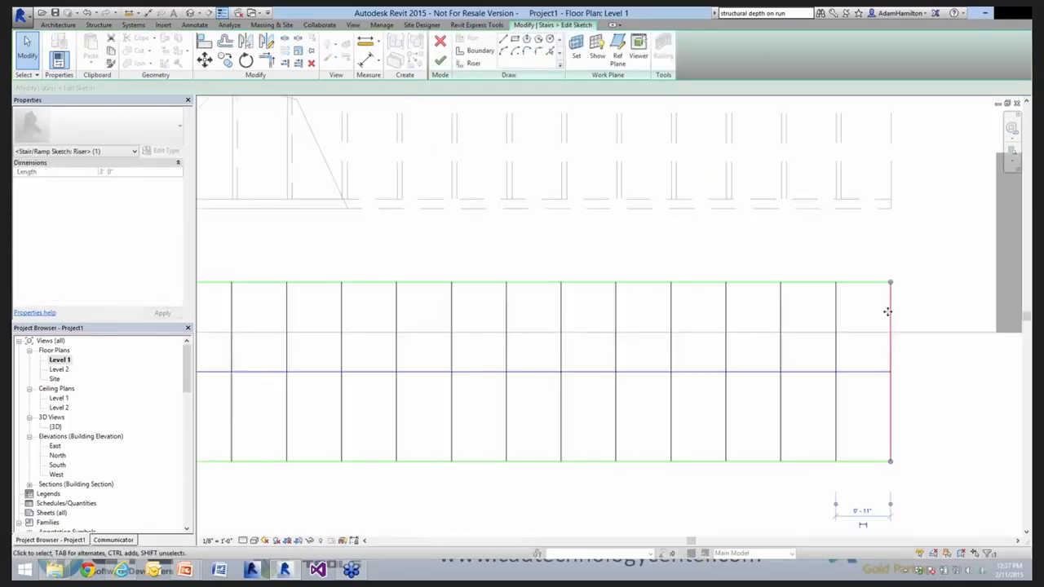
{"action": "left_click_drag", "start_coordinate": [890, 315], "coordinate": [867, 342]}
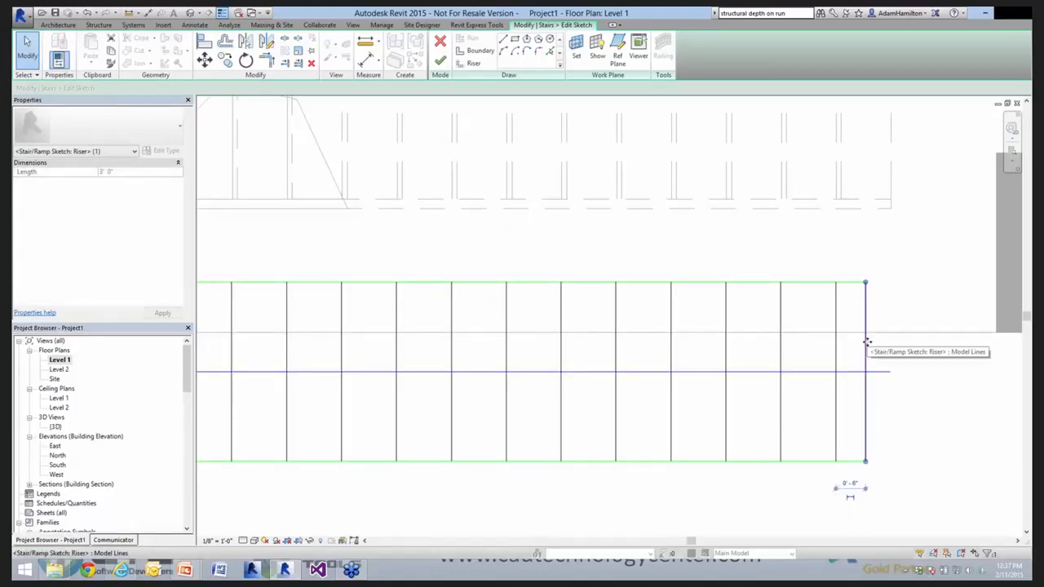
{"action": "left_click", "coordinate": [441, 61]}
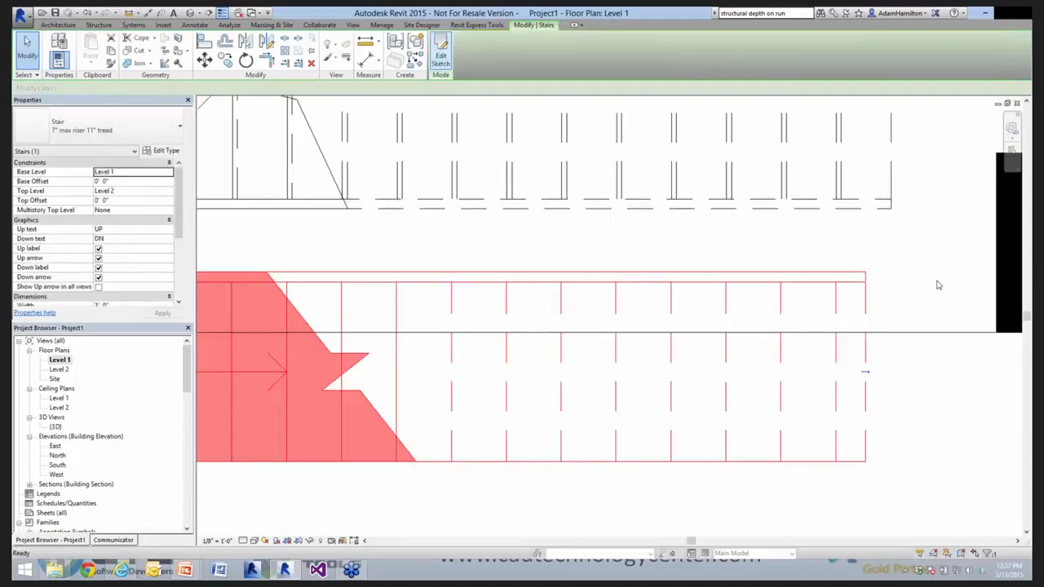
Open the Section 1 view and examine the top tread and stringer end of the sketched stair near Level 2
{"action": "left_click", "coordinate": [938, 285]}
{"action": "scroll", "coordinate": [876, 399], "scroll_direction": "down", "scroll_amount": 2}
{"action": "double_click", "coordinate": [310, 287]}
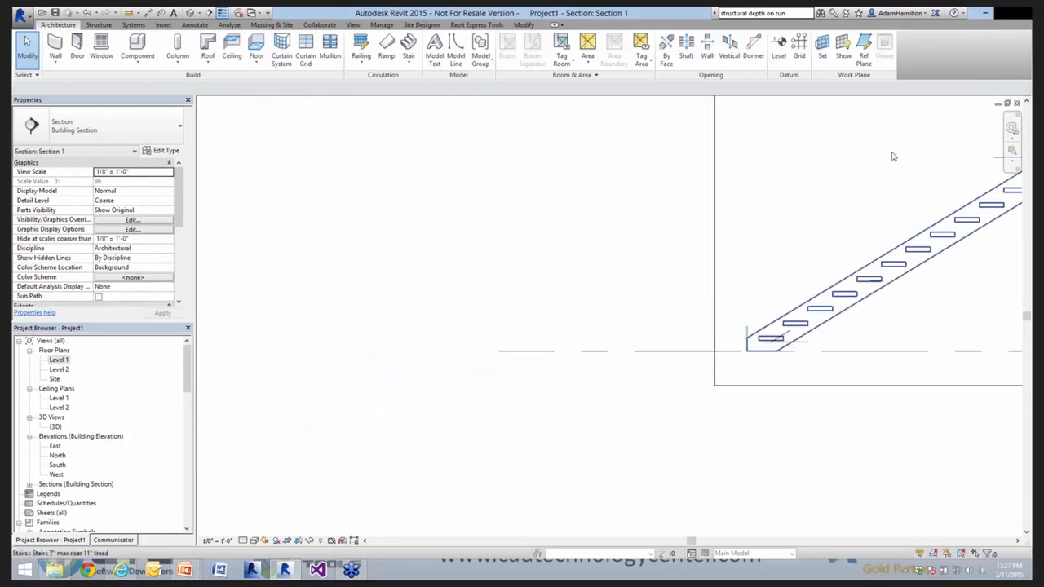
{"action": "scroll", "coordinate": [889, 192], "scroll_direction": "up", "scroll_amount": 5}
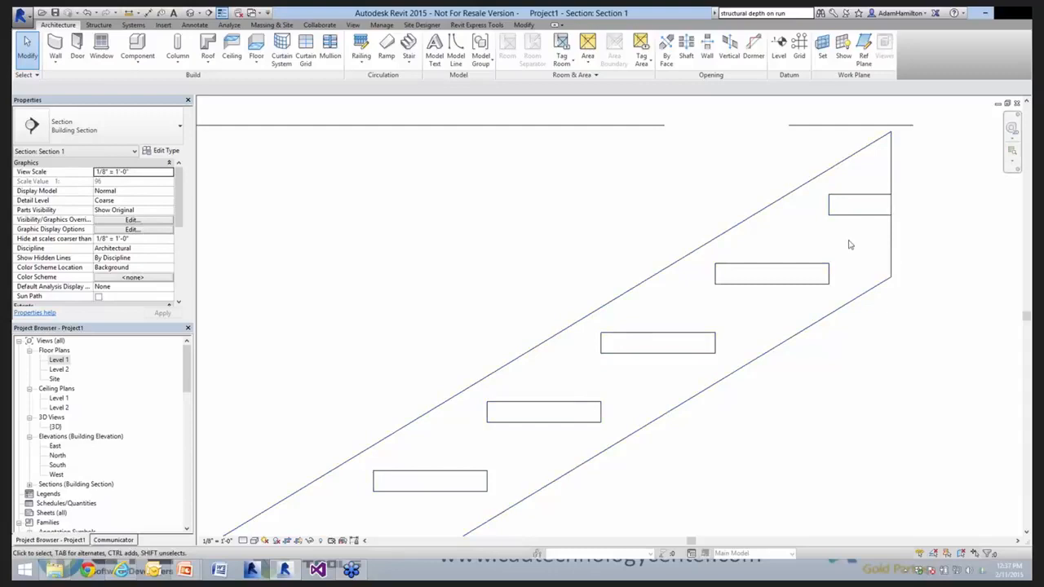
{"action": "scroll", "coordinate": [443, 299], "scroll_direction": "down", "scroll_amount": 5}
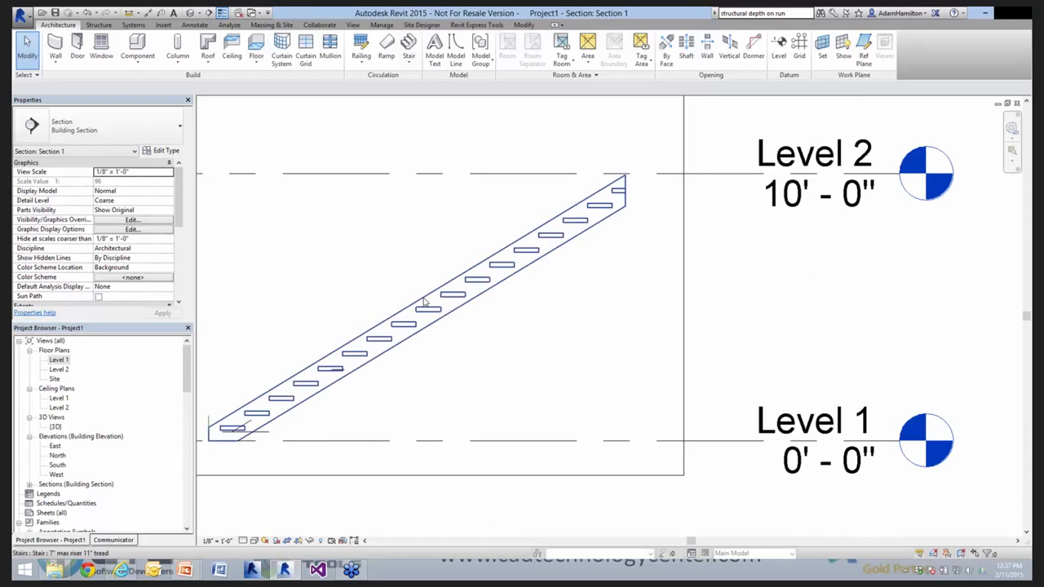
{"action": "double_click", "coordinate": [59, 360]}
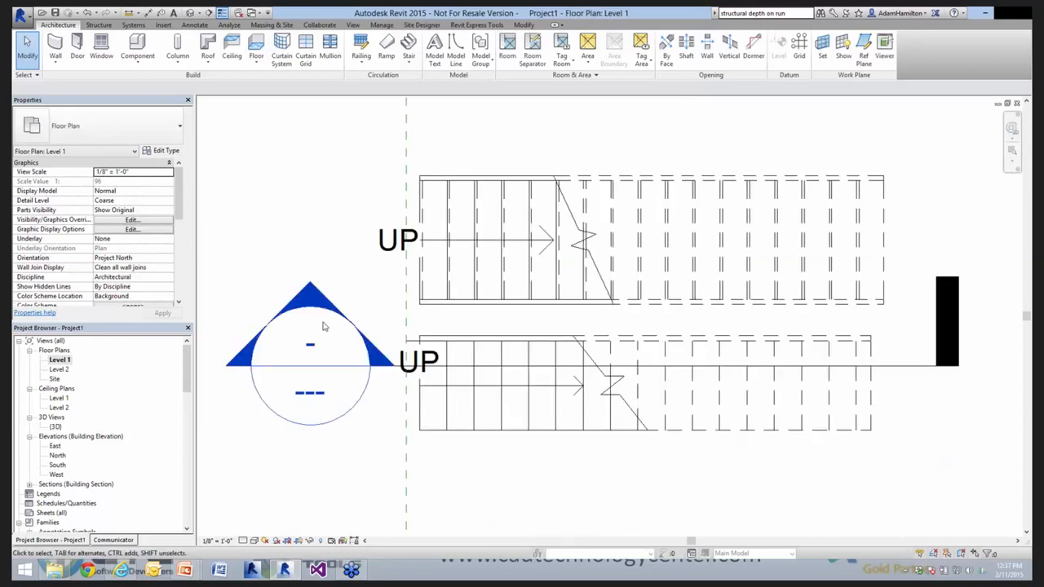
{"action": "double_click", "coordinate": [323, 326]}
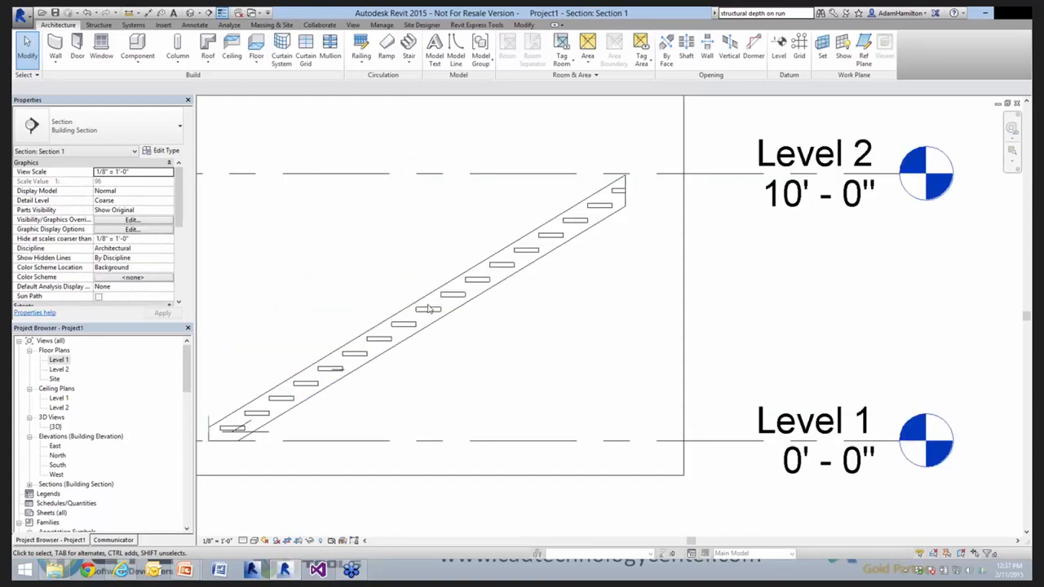
Turn off End with Riser in the type properties of the sketched stair's 7" max riser 11" tread type, accepting the warnings
{"action": "left_click", "coordinate": [429, 309]}
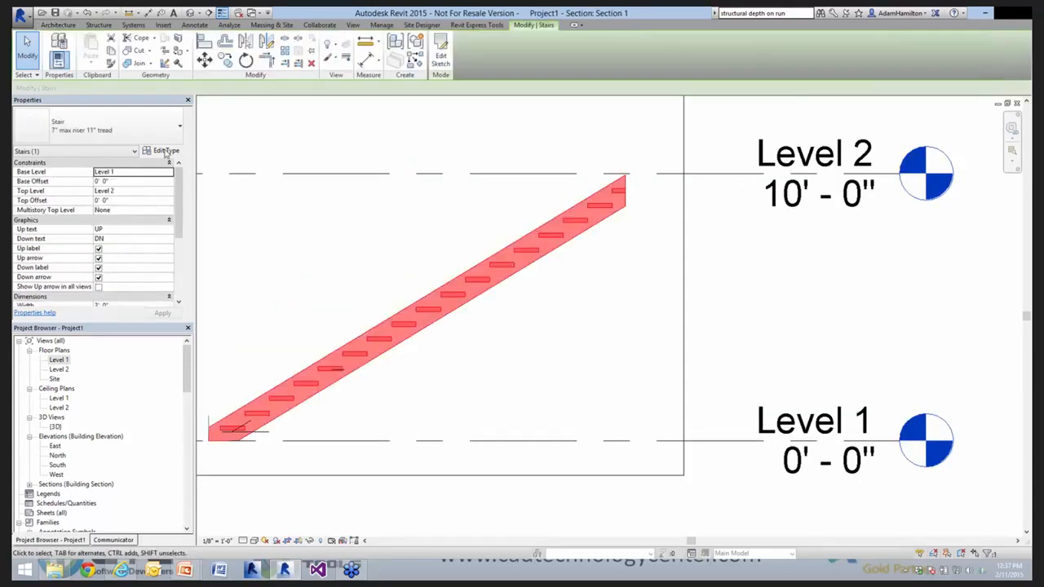
{"action": "left_click", "coordinate": [166, 153]}
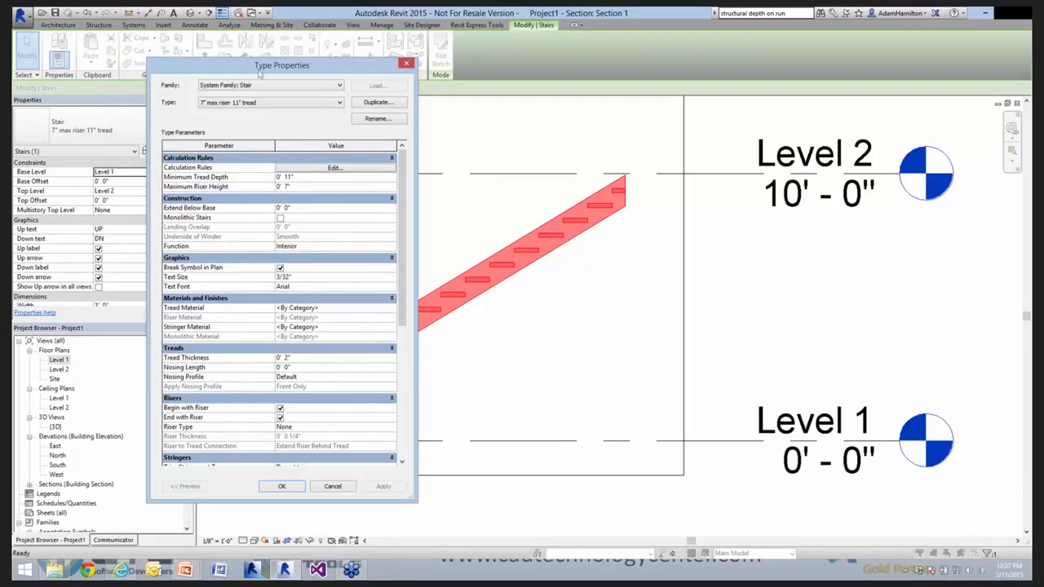
{"action": "left_click_drag", "start_coordinate": [249, 74], "coordinate": [140, 63]}
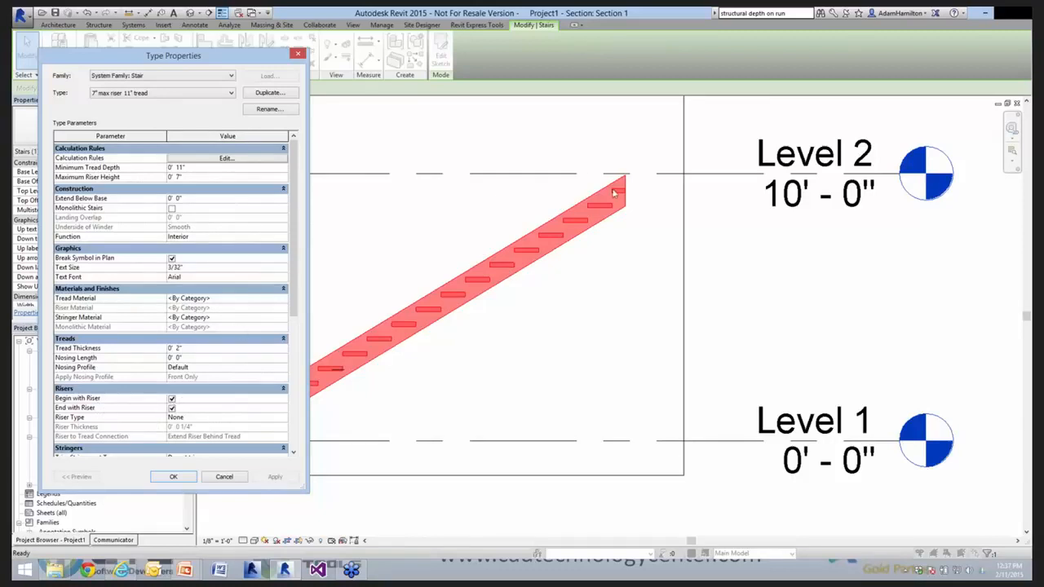
{"action": "left_click", "coordinate": [171, 408]}
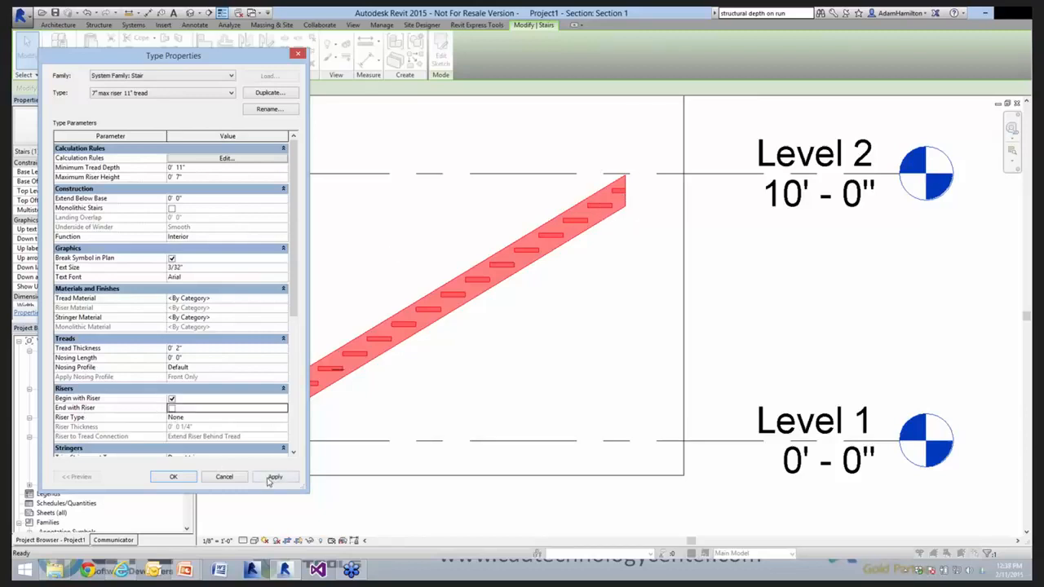
{"action": "left_click", "coordinate": [271, 478]}
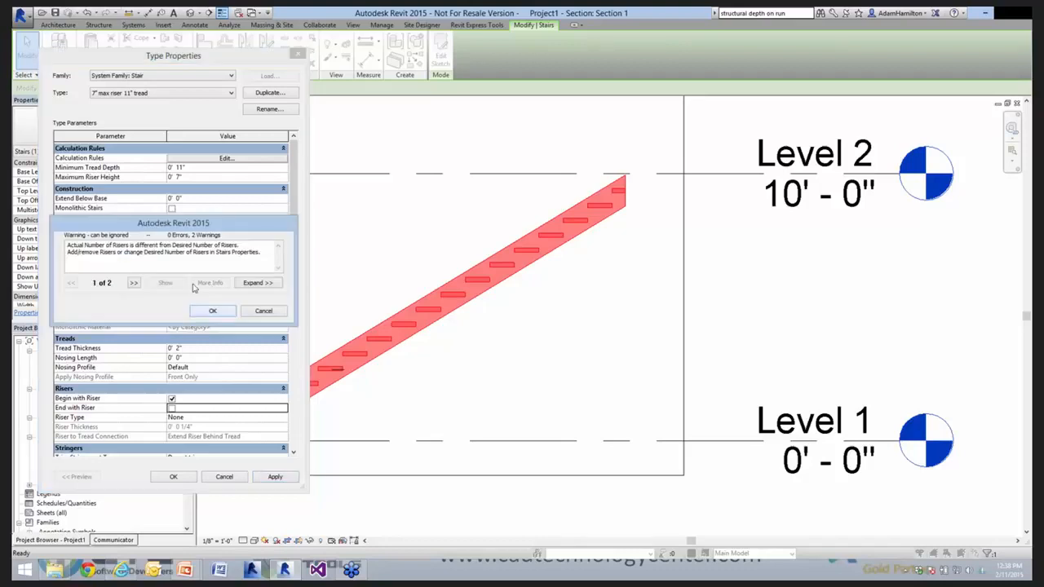
{"action": "left_click", "coordinate": [209, 311]}
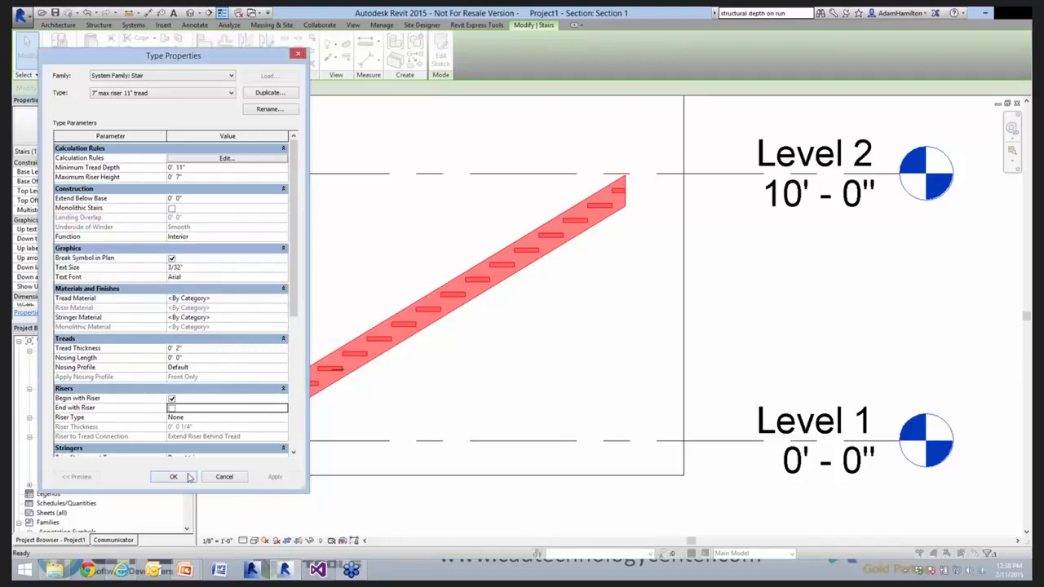
{"action": "key", "text": "Return"}
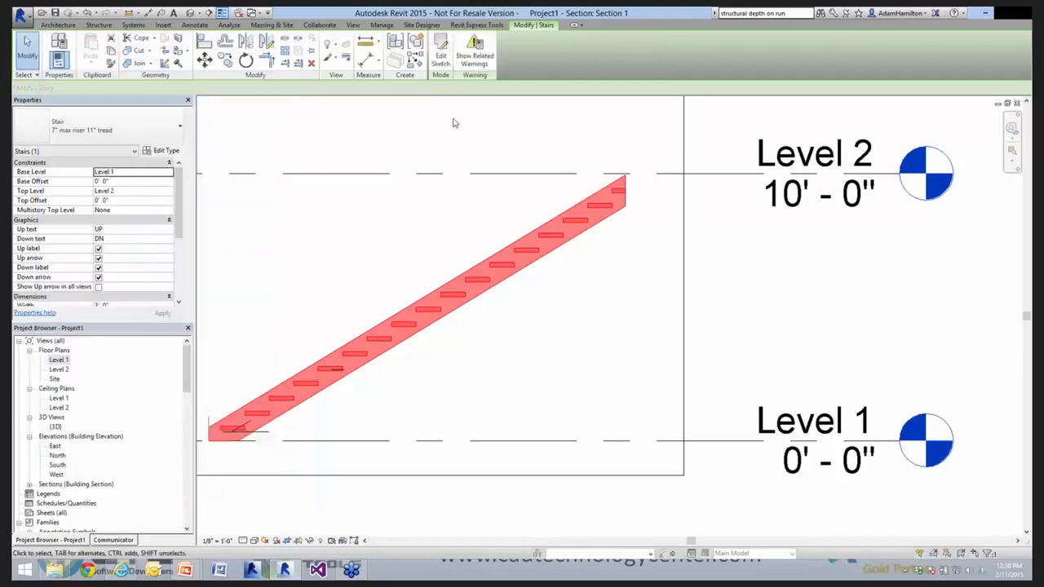
Edit the stair's sketch in the Level 1 plan, stretch the run at its upper end to about 16' 7" for 19 risers, and finish
{"action": "left_click", "coordinate": [445, 64]}
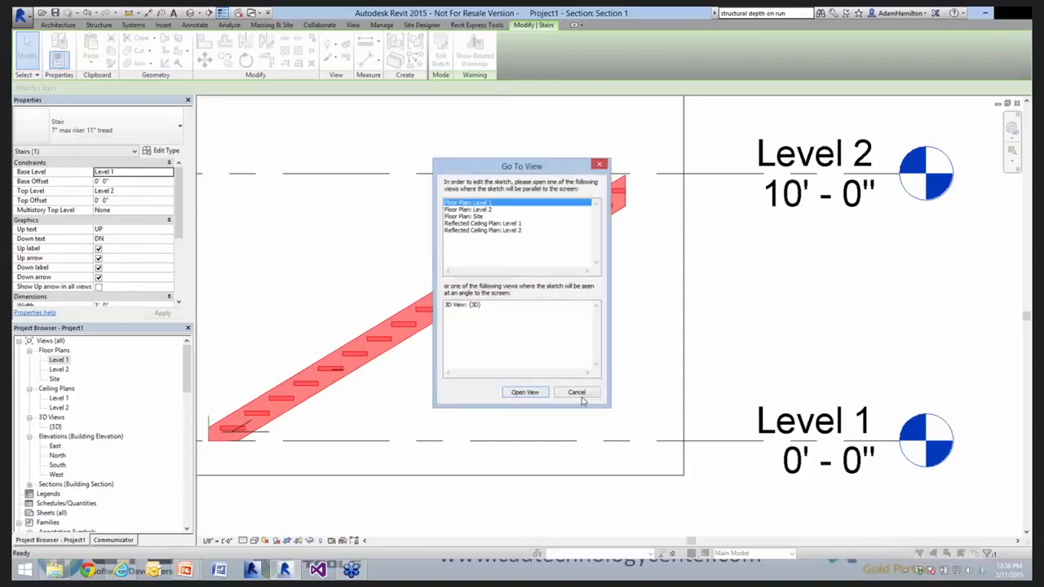
{"action": "key", "text": "Return"}
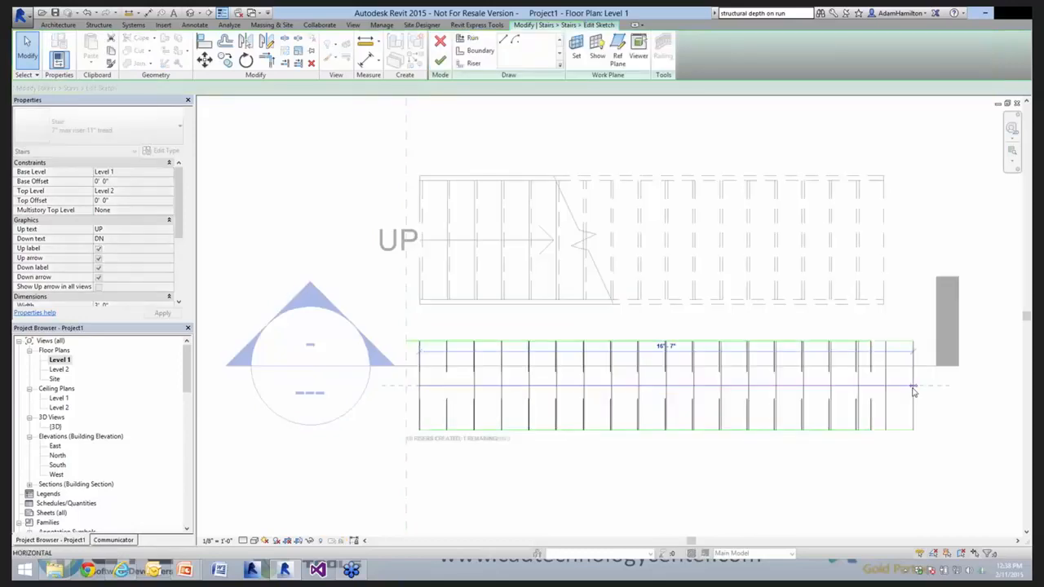
{"action": "left_click", "coordinate": [913, 390]}
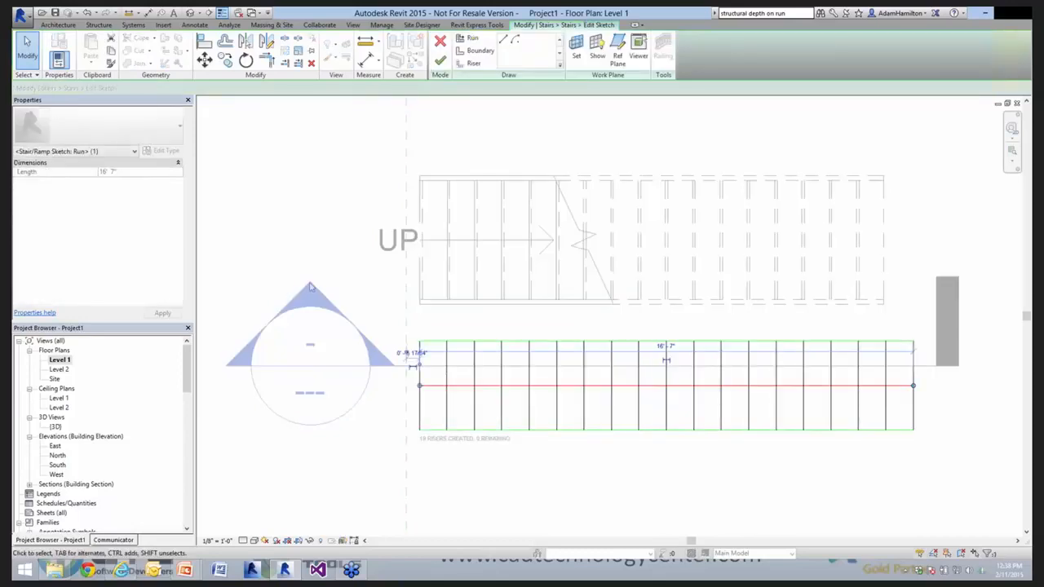
Open the Section 1 view and examine how the sketched stair's top tread and stringer meet Level 2
{"action": "double_click", "coordinate": [312, 288]}
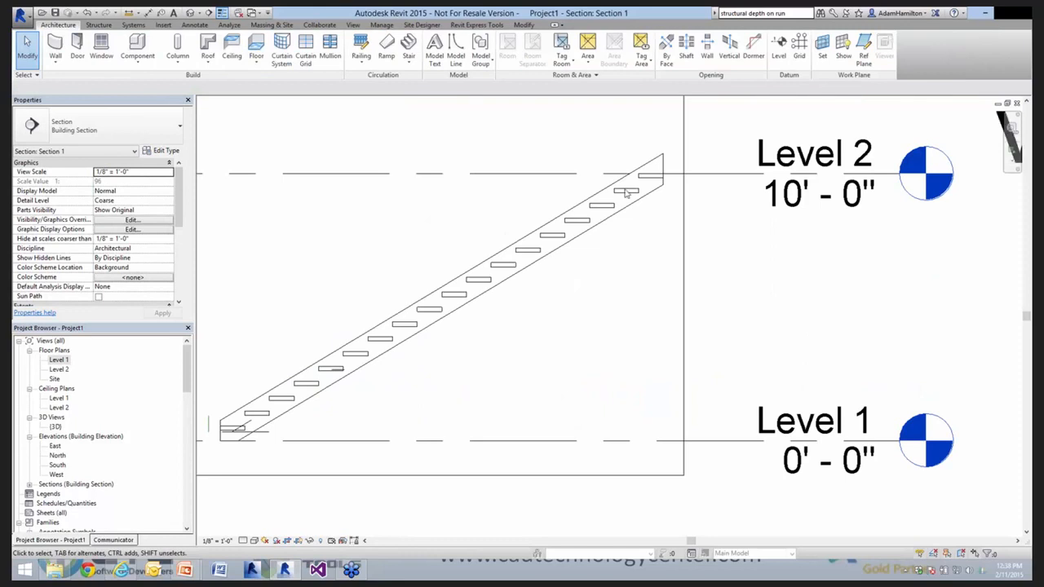
{"action": "scroll", "coordinate": [623, 194], "scroll_direction": "up", "scroll_amount": 5}
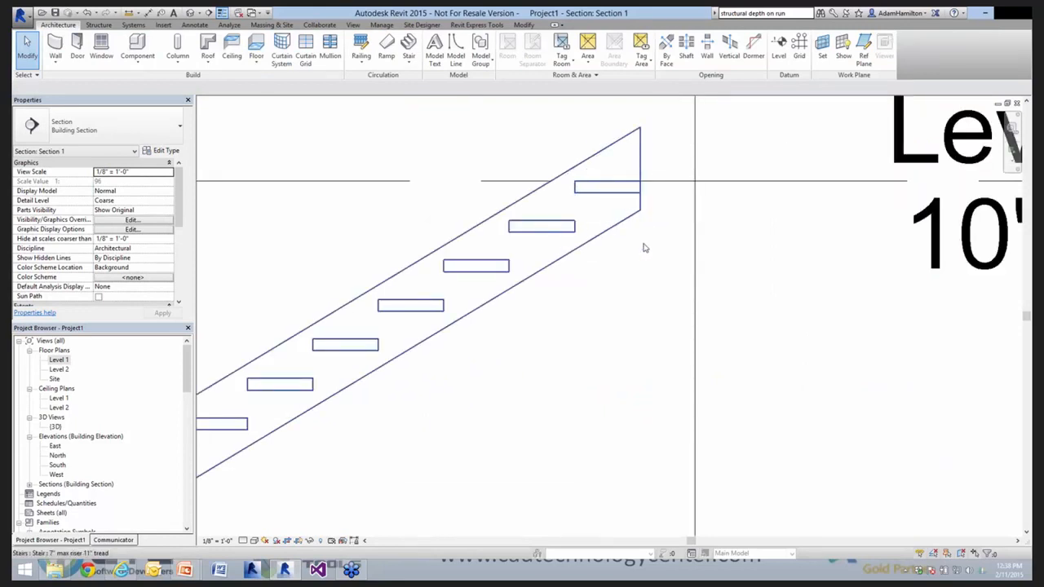
{"action": "scroll", "coordinate": [641, 243], "scroll_direction": "down", "scroll_amount": 2}
{"action": "scroll", "coordinate": [625, 245], "scroll_direction": "down", "scroll_amount": 4}
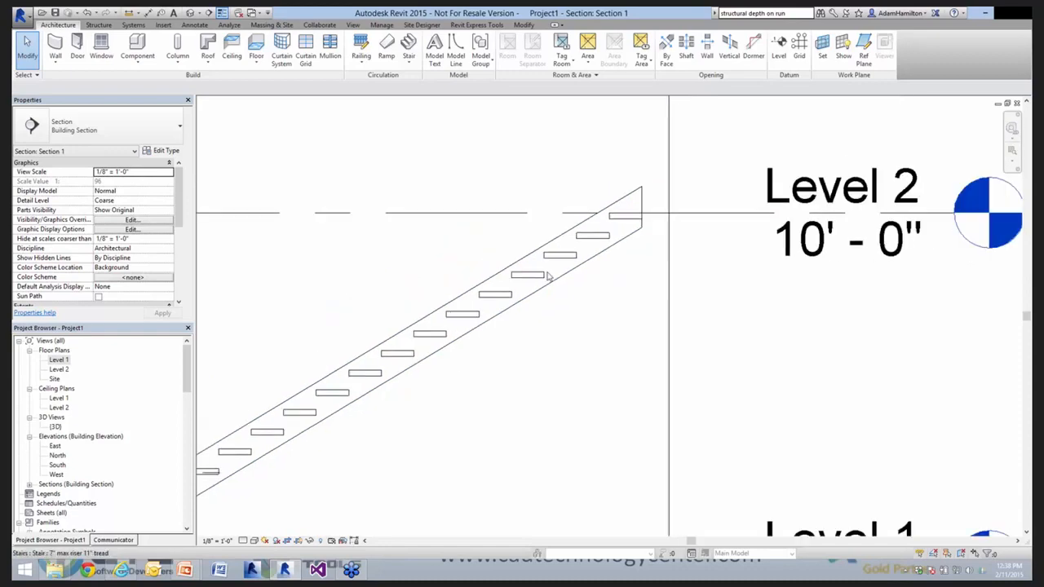
In the Level 1 plan, open the assembled stair for editing, check its run's Begin with Riser and End with Riser settings, and finish editing
{"action": "double_click", "coordinate": [59, 362]}
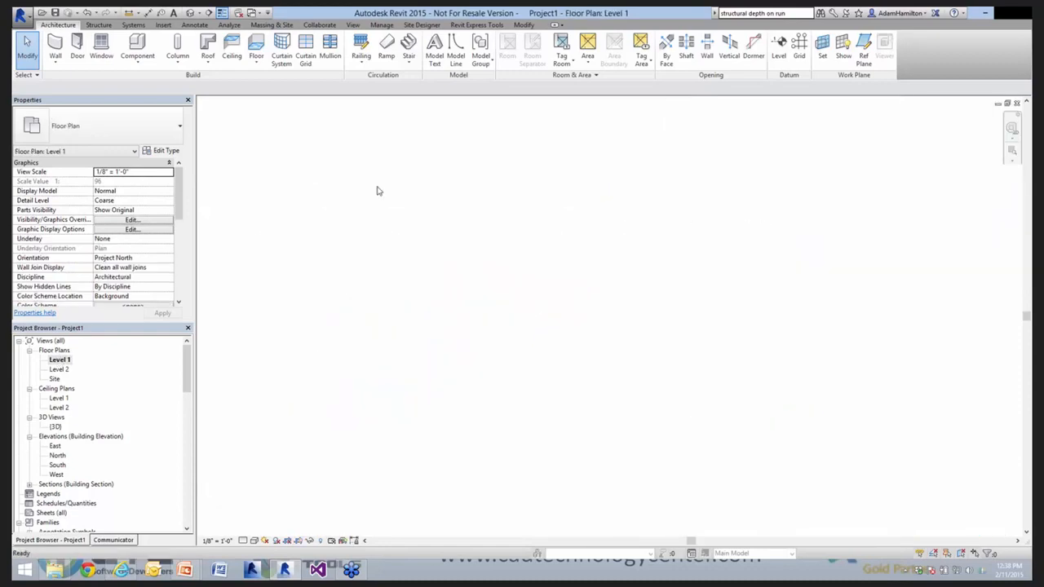
{"action": "scroll", "coordinate": [459, 238], "scroll_direction": "down", "scroll_amount": 2}
{"action": "middle_click_drag", "start_coordinate": [528, 192], "coordinate": [527, 202]}
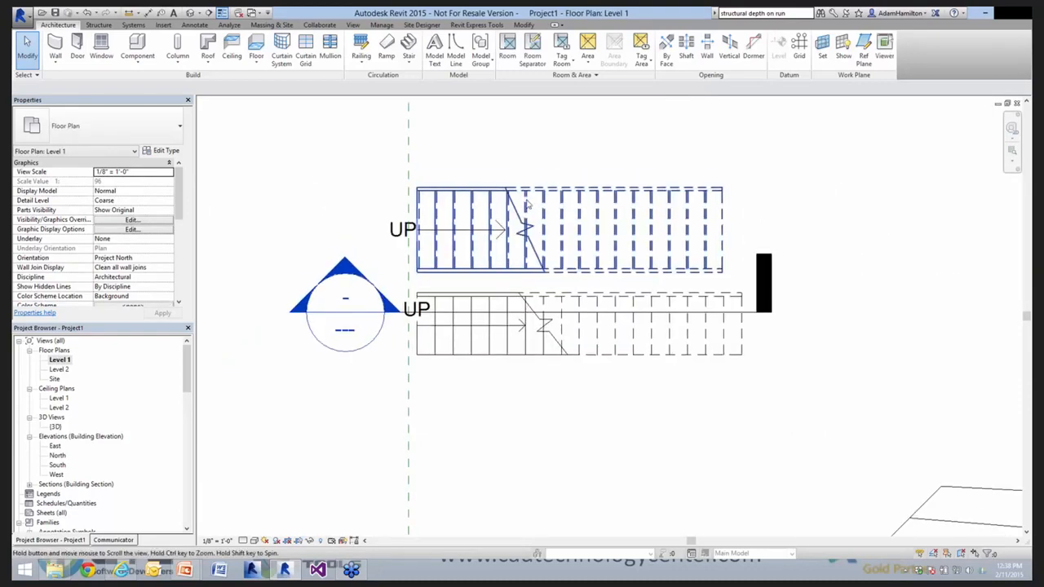
{"action": "scroll", "coordinate": [527, 204], "scroll_direction": "up", "scroll_amount": 2}
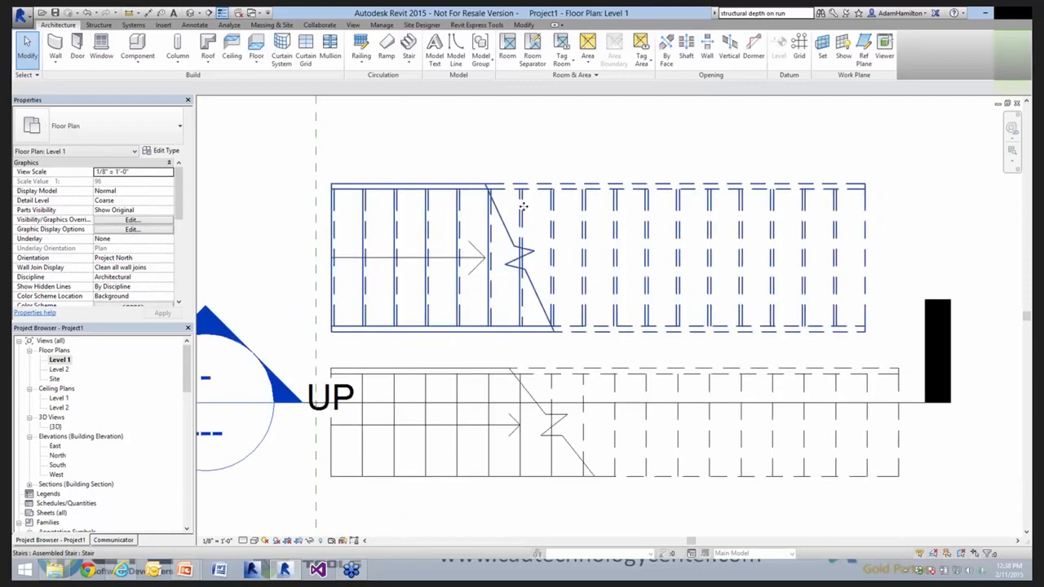
{"action": "left_click", "coordinate": [523, 207]}
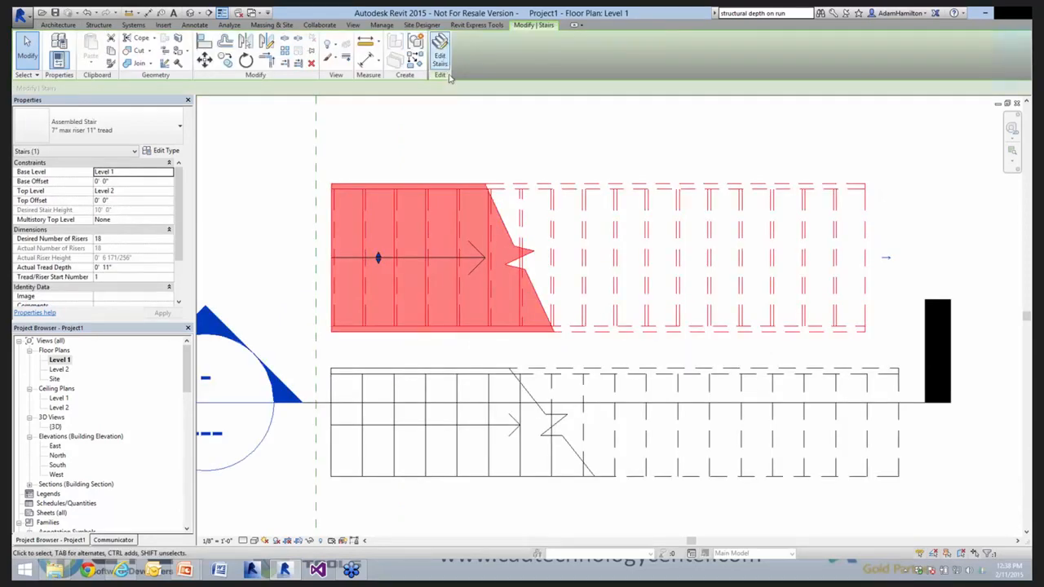
{"action": "left_click", "coordinate": [445, 69]}
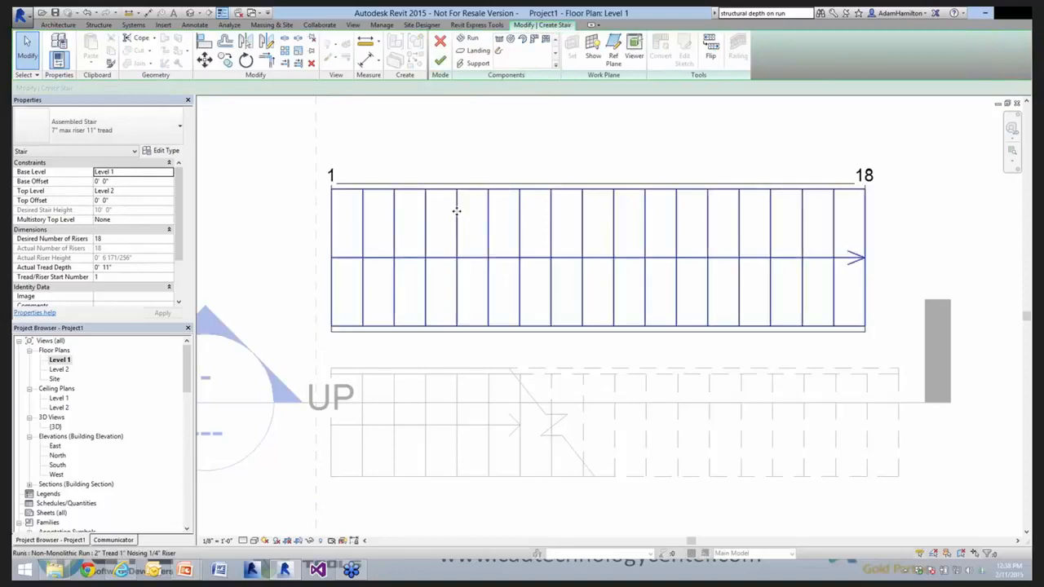
{"action": "left_click", "coordinate": [456, 212]}
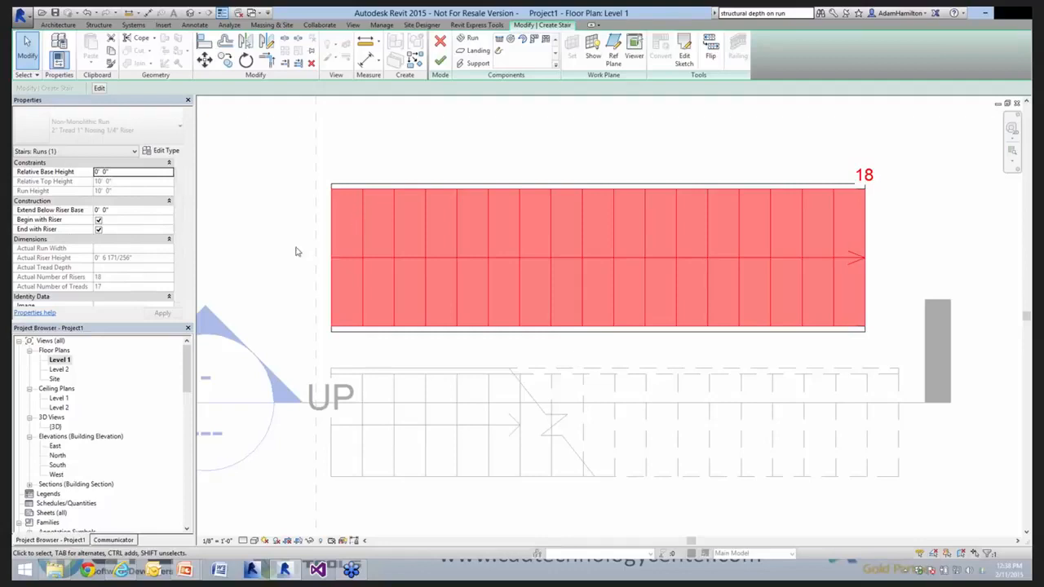
{"action": "left_click", "coordinate": [441, 61]}
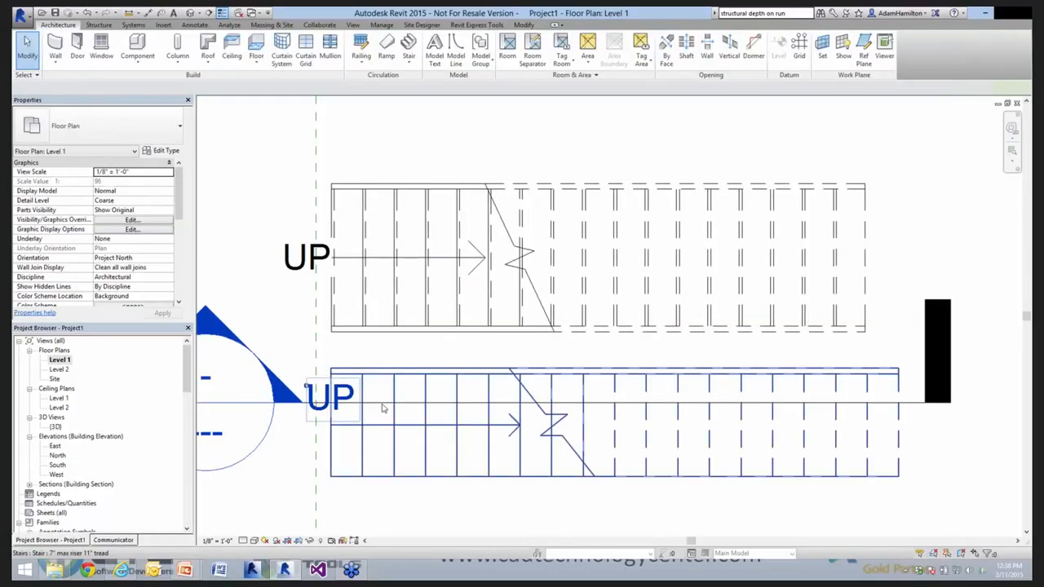
Move the section line up across the assembled stair in the Level 1 plan and open the Section 1 view to inspect it
{"action": "left_click_drag", "start_coordinate": [383, 408], "coordinate": [385, 216]}
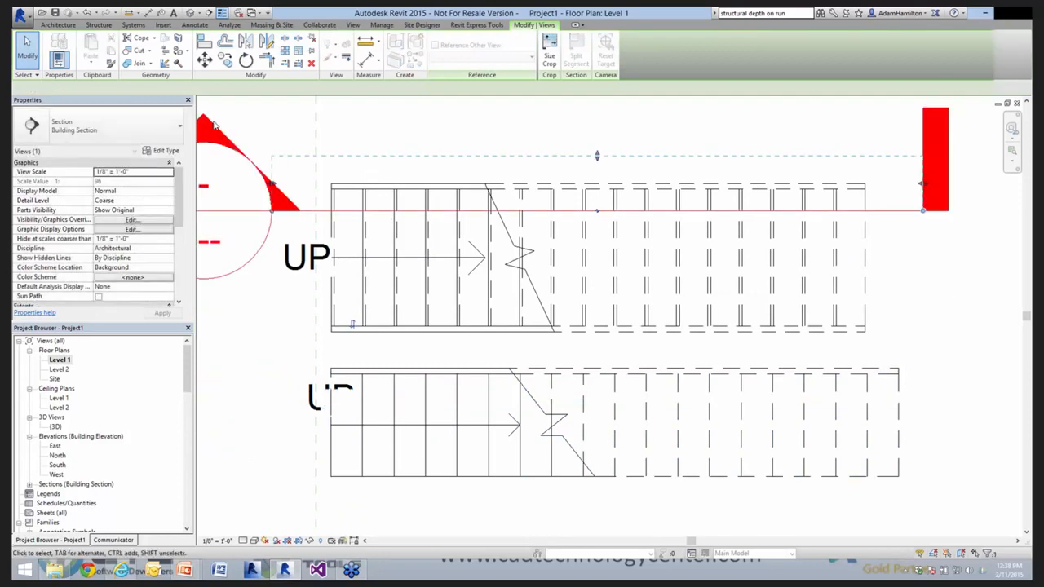
{"action": "double_click", "coordinate": [210, 124]}
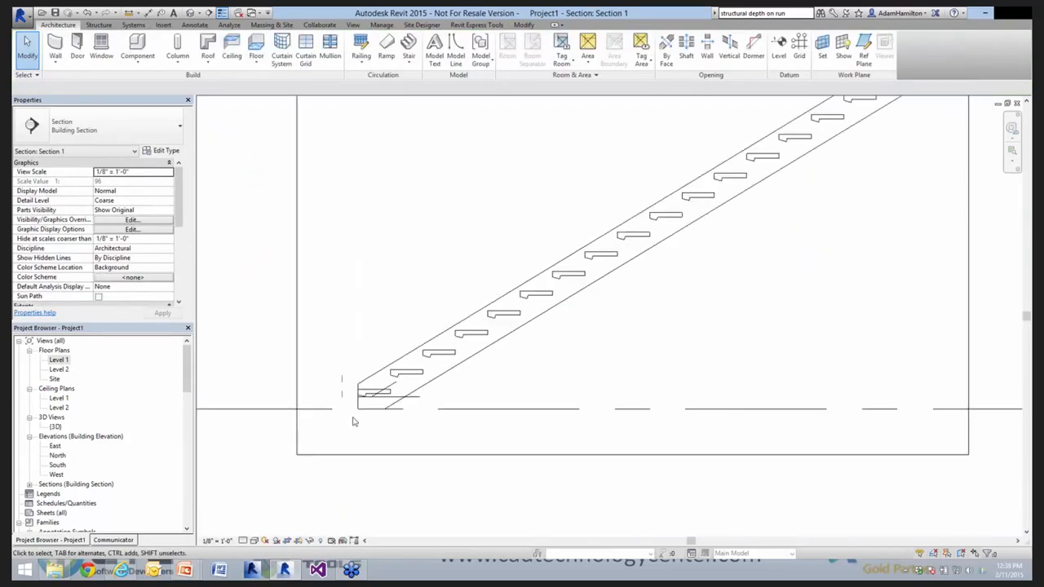
{"action": "left_click", "coordinate": [425, 388]}
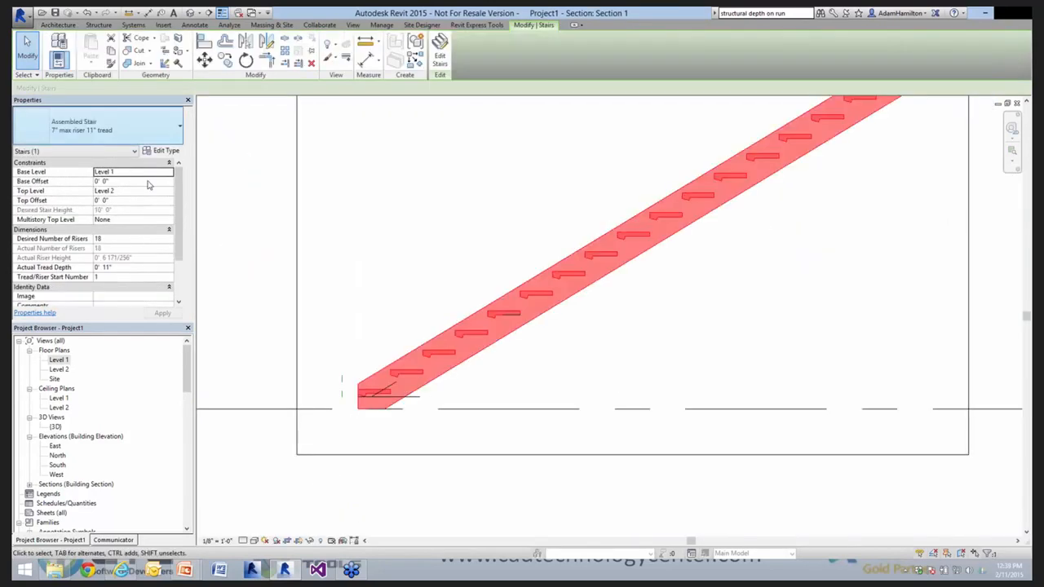
{"action": "left_click", "coordinate": [346, 227]}
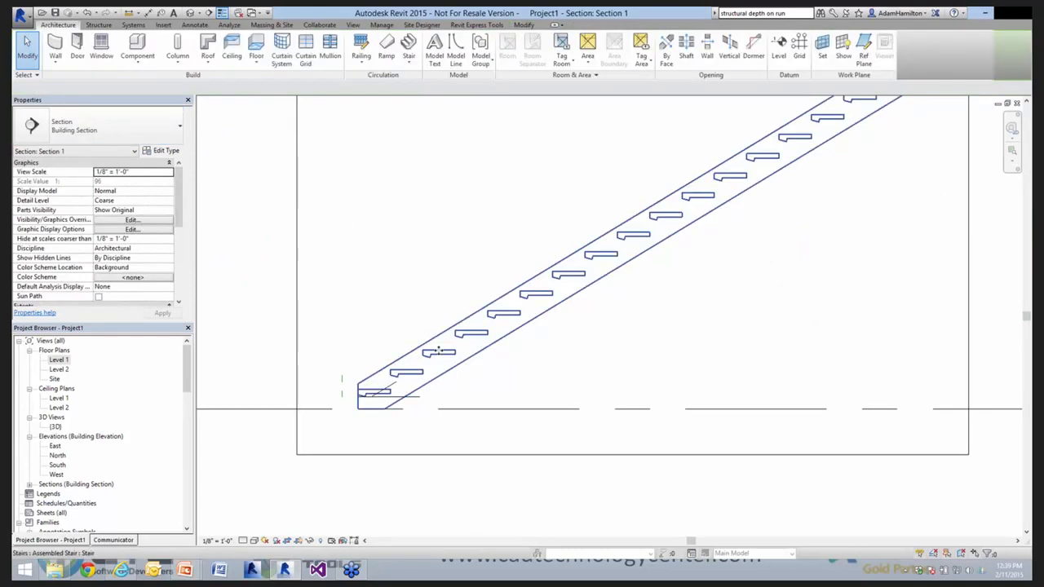
Open the assembled stair for editing and set its run's Extend Below Riser Base to 0' 2"
{"action": "double_click", "coordinate": [438, 351]}
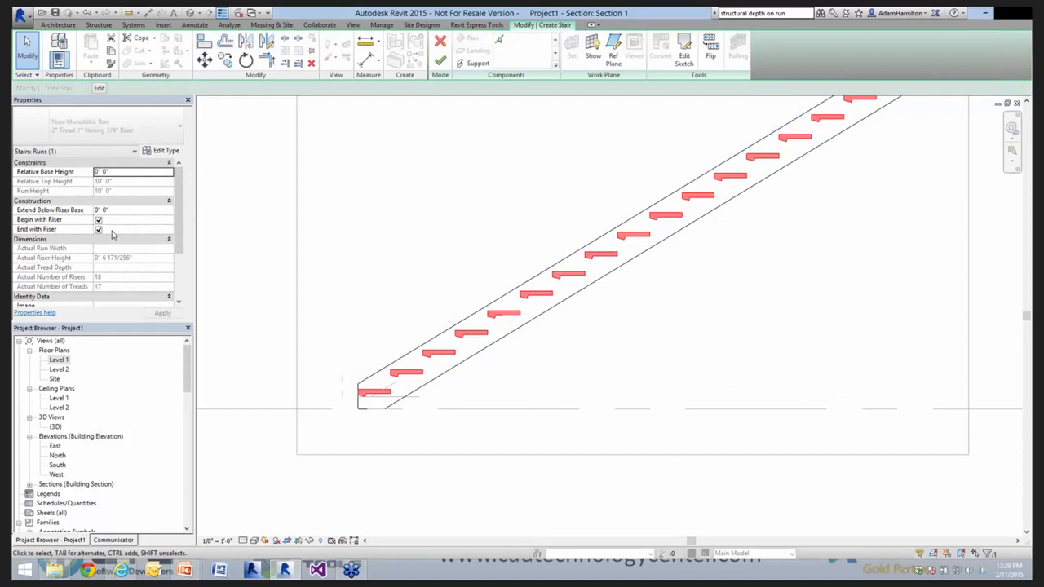
{"action": "key", "text": "Tab"}
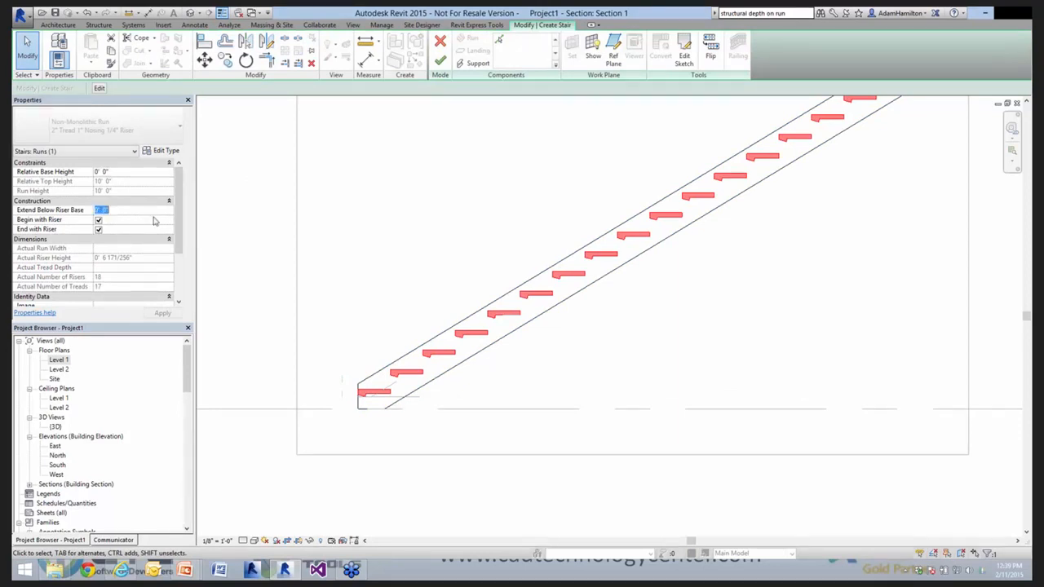
{"action": "type", "text": "2"}
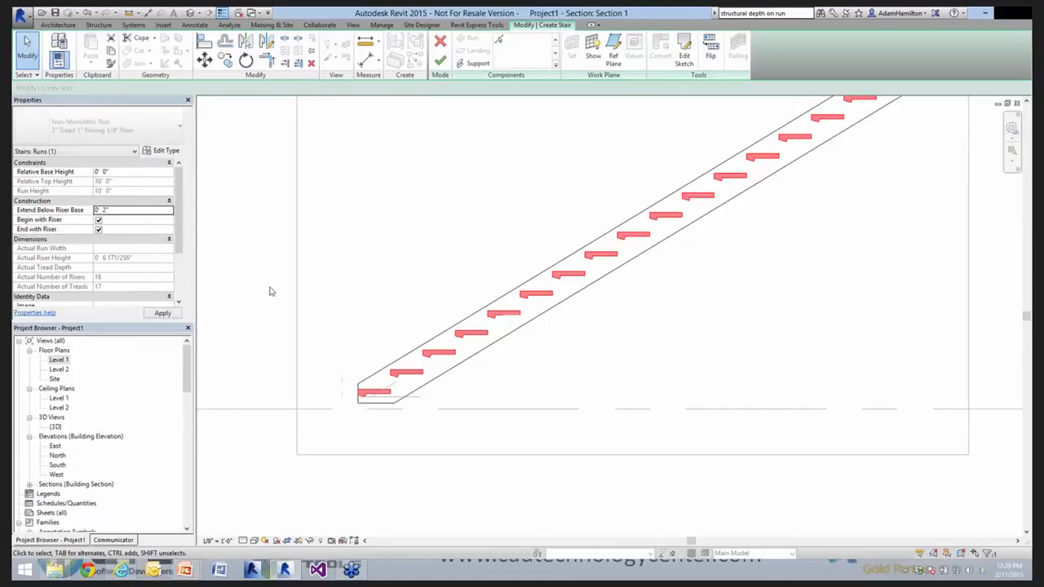
{"action": "left_click", "coordinate": [372, 407]}
{"action": "scroll", "coordinate": [359, 410], "scroll_direction": "up", "scroll_amount": 2}
{"action": "scroll", "coordinate": [355, 412], "scroll_direction": "up", "scroll_amount": 2}
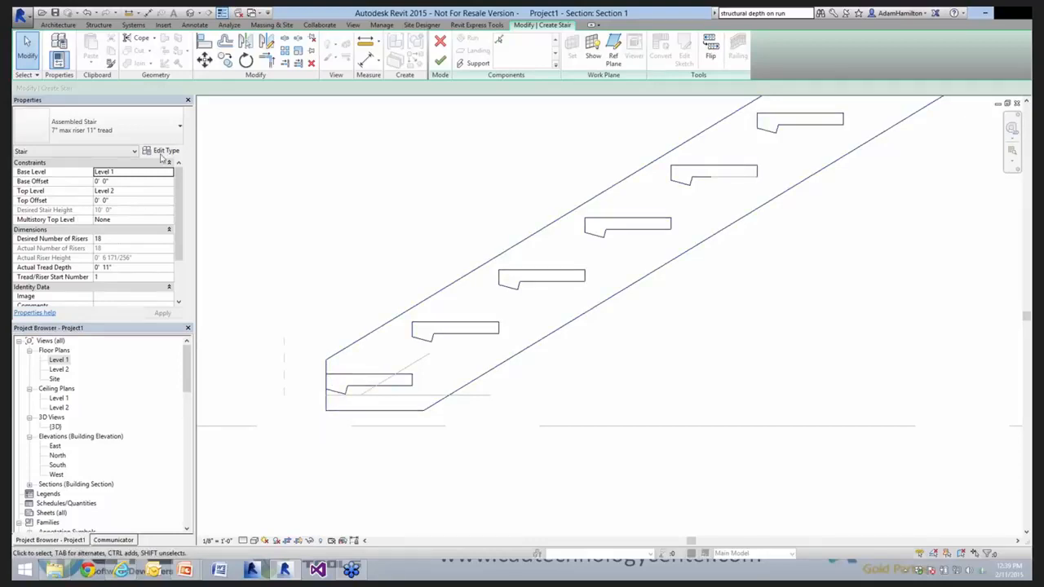
Set the run's Extend Below Riser Base to -1' 0" and apply it
{"action": "left_click", "coordinate": [409, 342]}
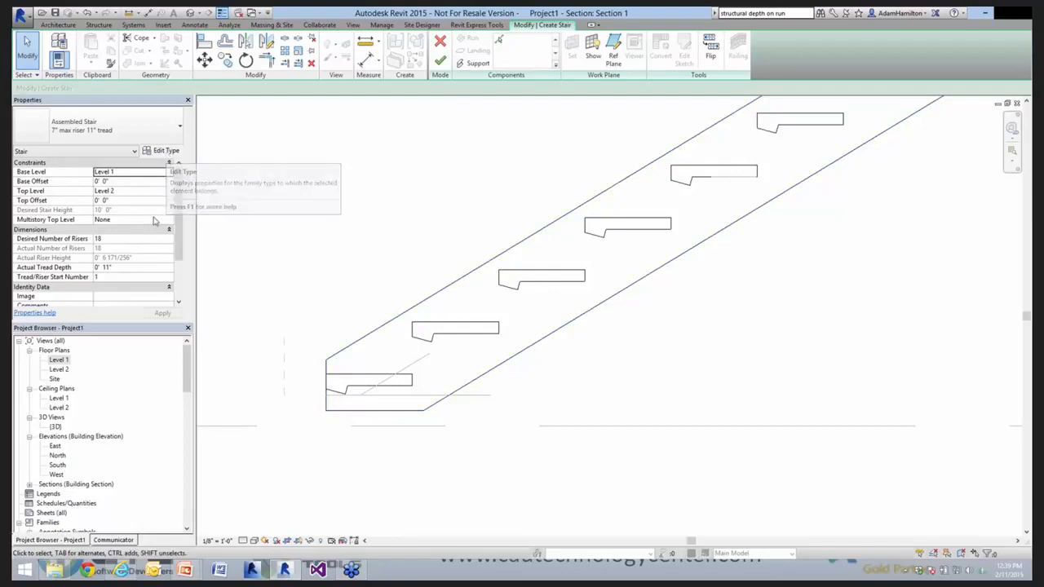
{"action": "left_click", "coordinate": [122, 210]}
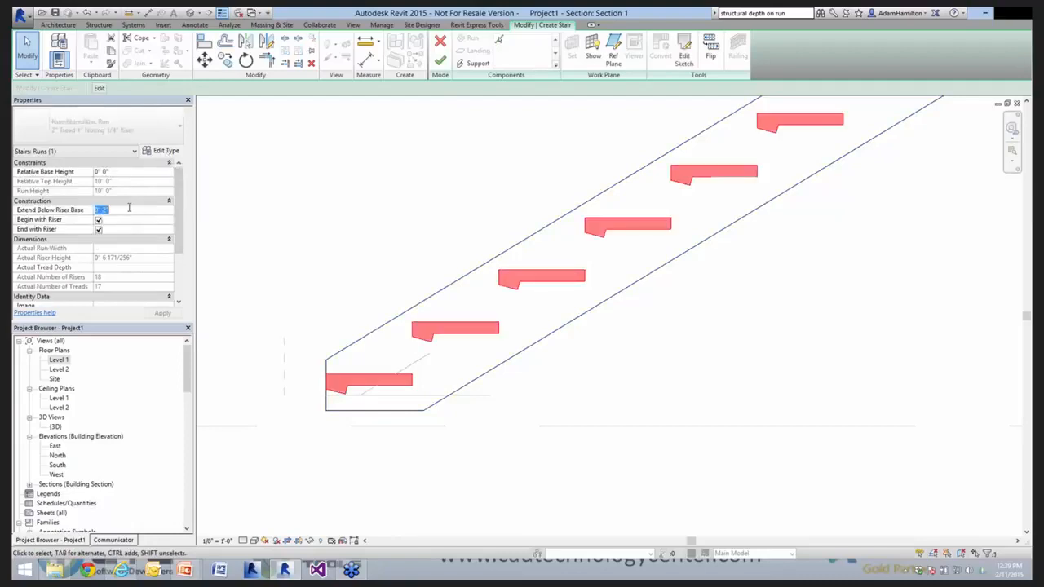
{"action": "type", "text": "-1"}
{"action": "left_click", "coordinate": [167, 315]}
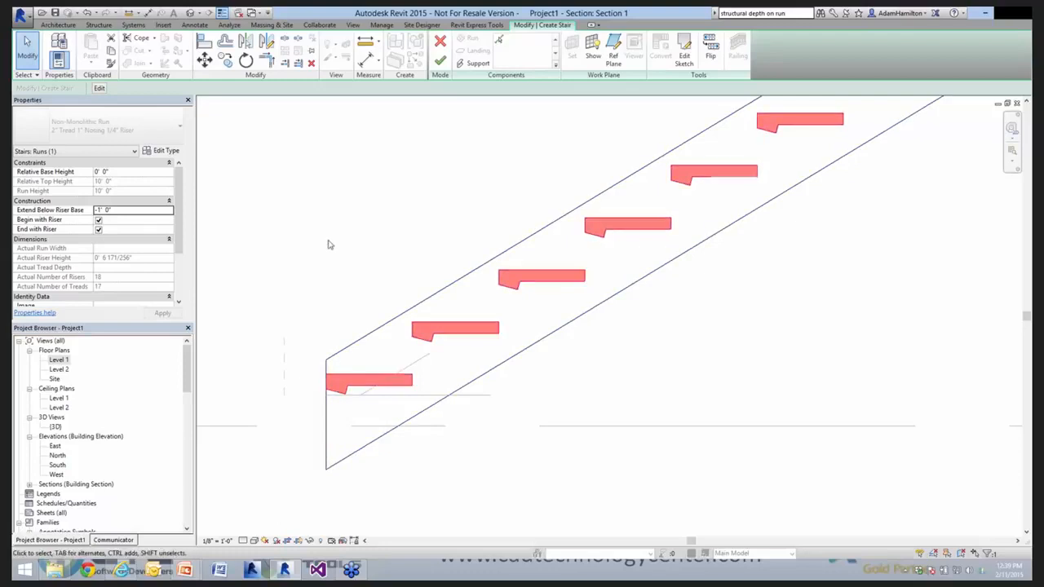
Review the assembled stair's type properties for run and support settings, and close them without changes
{"action": "left_click", "coordinate": [355, 282]}
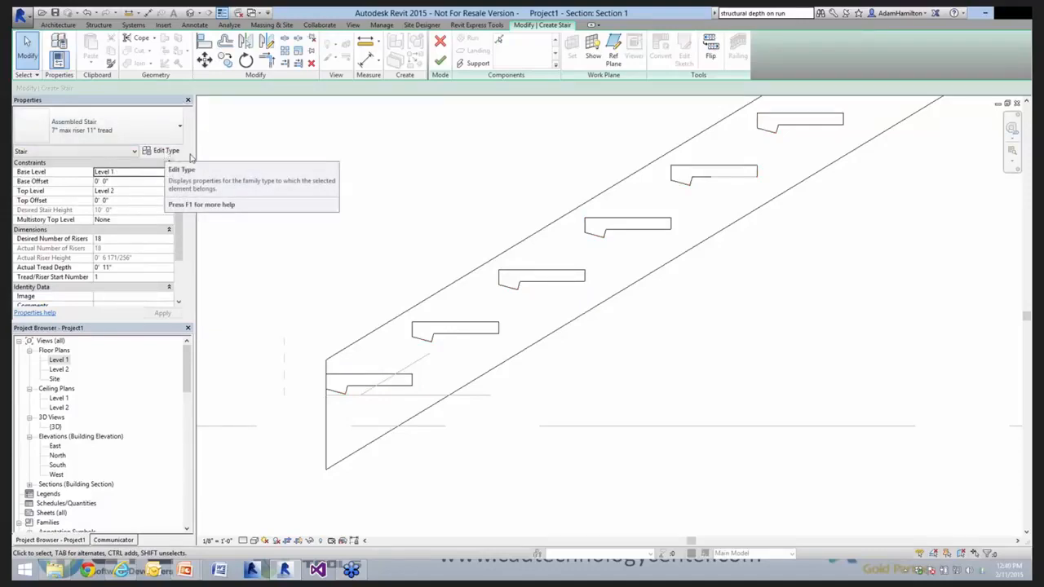
{"action": "left_click", "coordinate": [166, 152]}
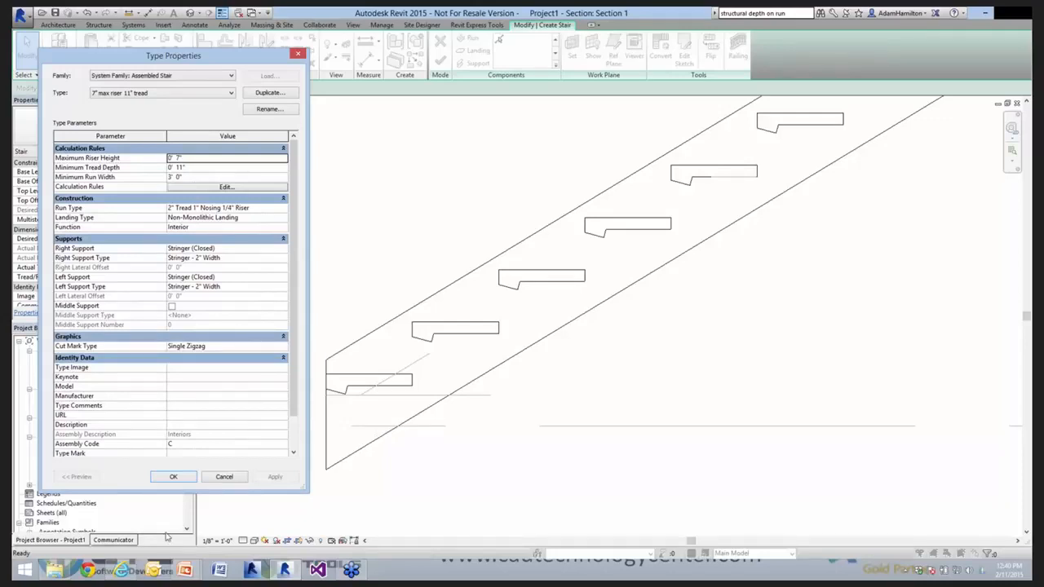
{"action": "left_click", "coordinate": [223, 478]}
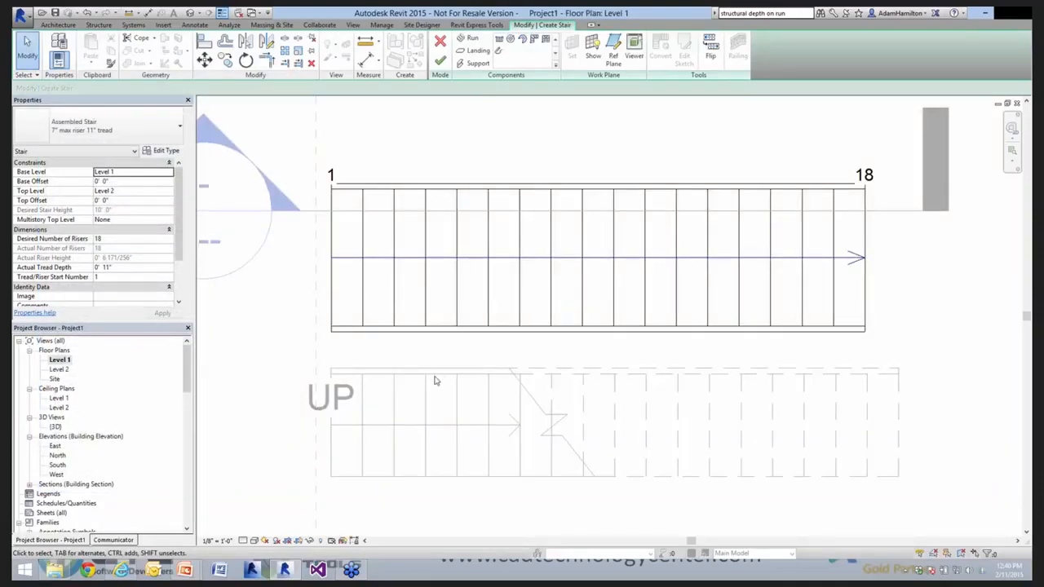
In the Level 1 plan, cancel editing the assembled stair and discard its changes
{"action": "scroll", "coordinate": [434, 375], "scroll_direction": "down", "scroll_amount": 5}
{"action": "middle_click_drag", "start_coordinate": [435, 369], "coordinate": [431, 259]}
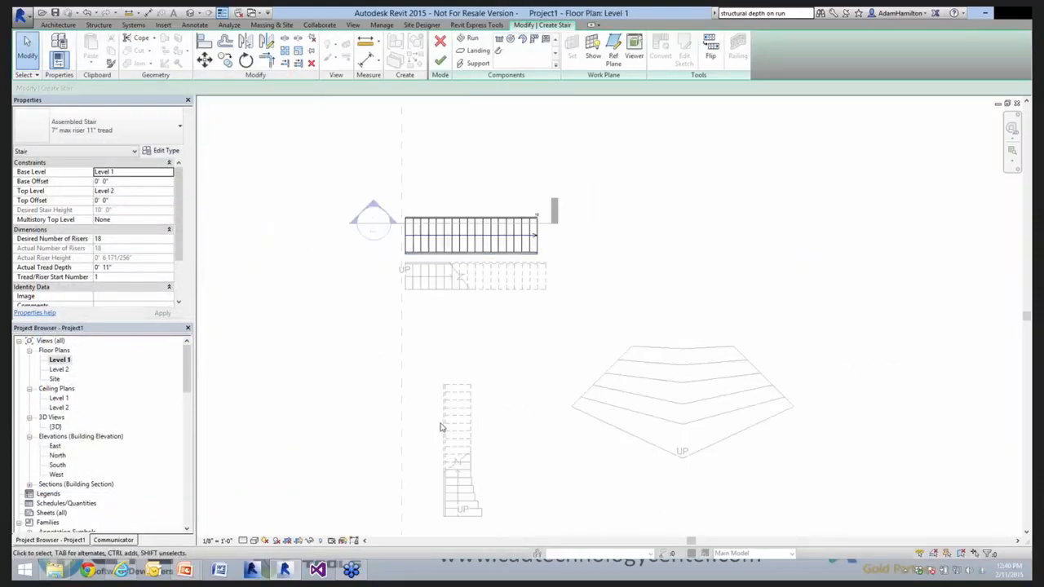
{"action": "middle_click_drag", "start_coordinate": [441, 427], "coordinate": [380, 371]}
{"action": "key", "text": "Escape"}
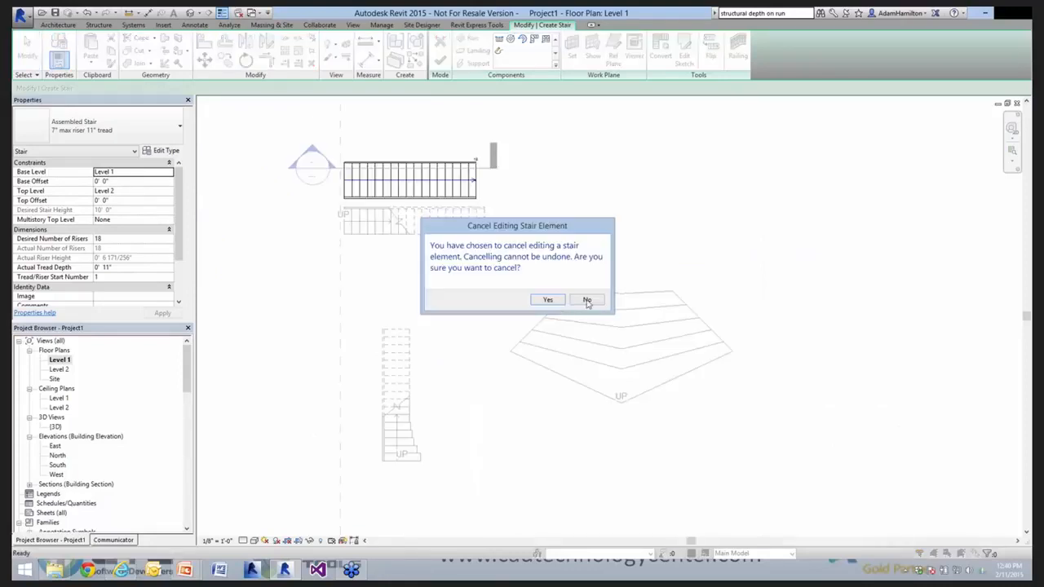
{"action": "left_click", "coordinate": [587, 300]}
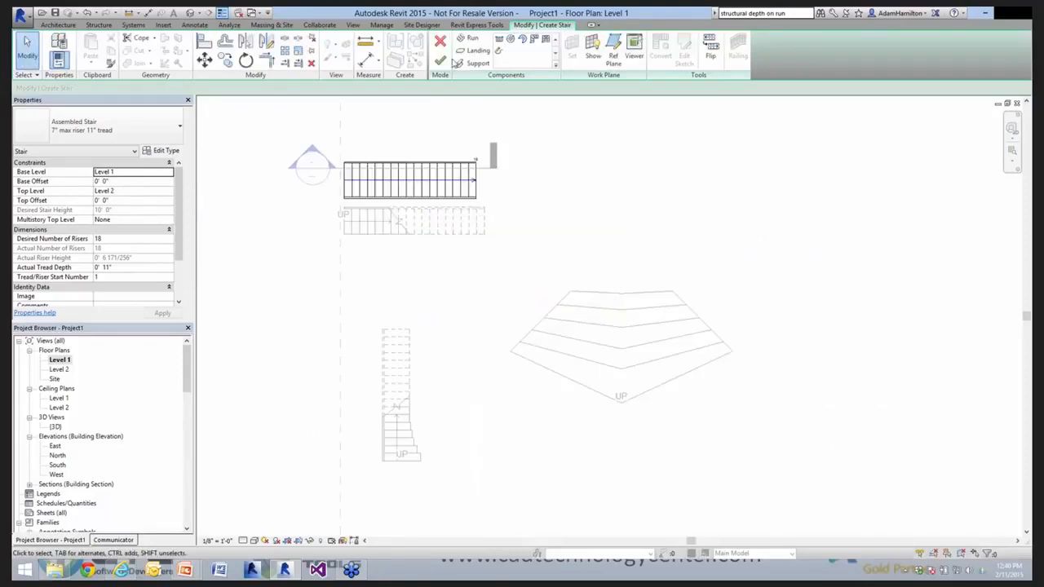
{"action": "key", "text": "Escape"}
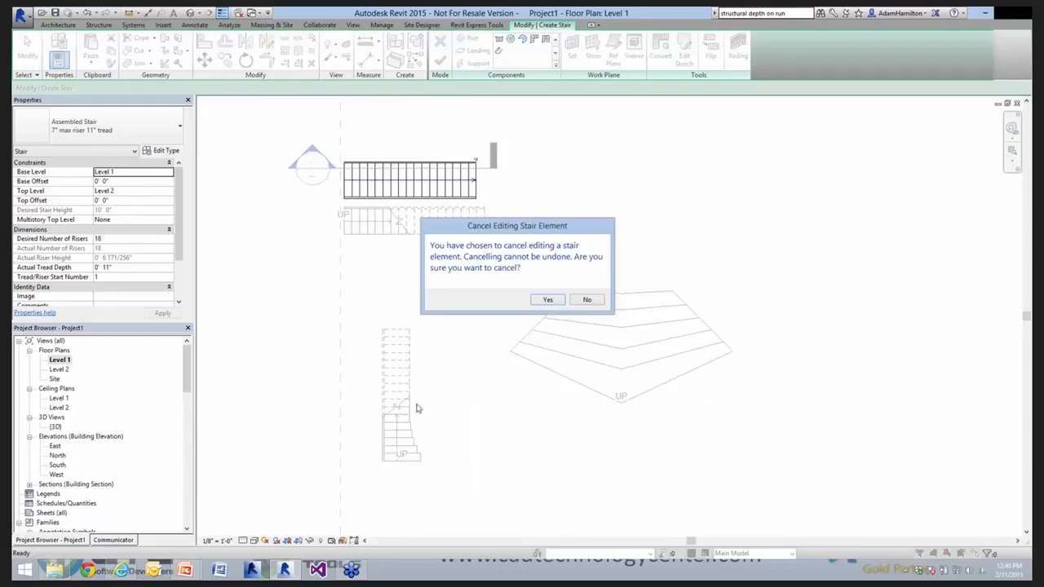
{"action": "key", "text": "Return"}
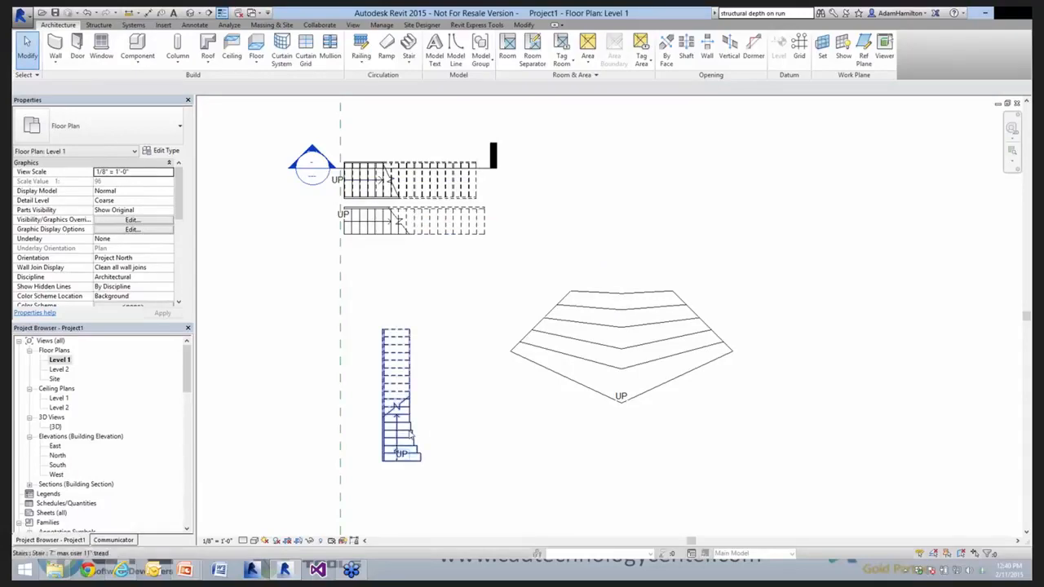
Open the sketch of the stair with the stepped, widened lower treads for editing
{"action": "left_click", "coordinate": [424, 450]}
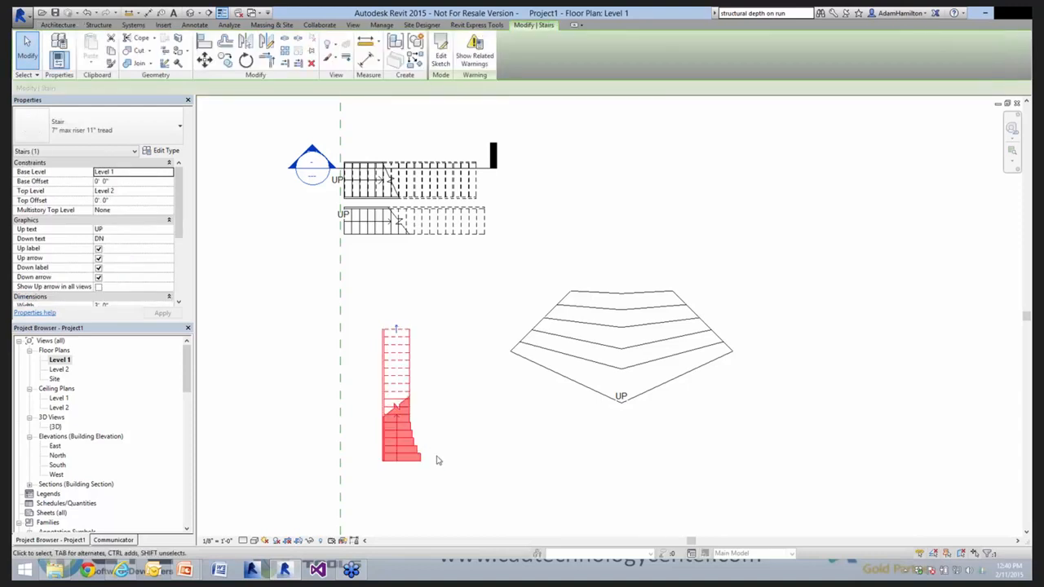
{"action": "scroll", "coordinate": [417, 477], "scroll_direction": "up", "scroll_amount": 4}
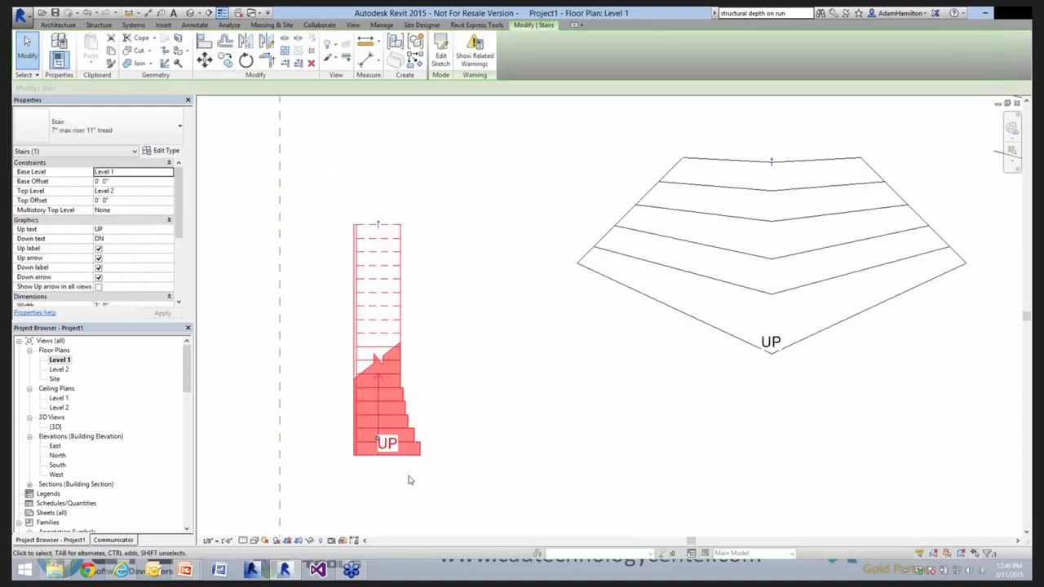
{"action": "left_click", "coordinate": [386, 478]}
{"action": "middle_click_drag", "start_coordinate": [393, 474], "coordinate": [426, 427]}
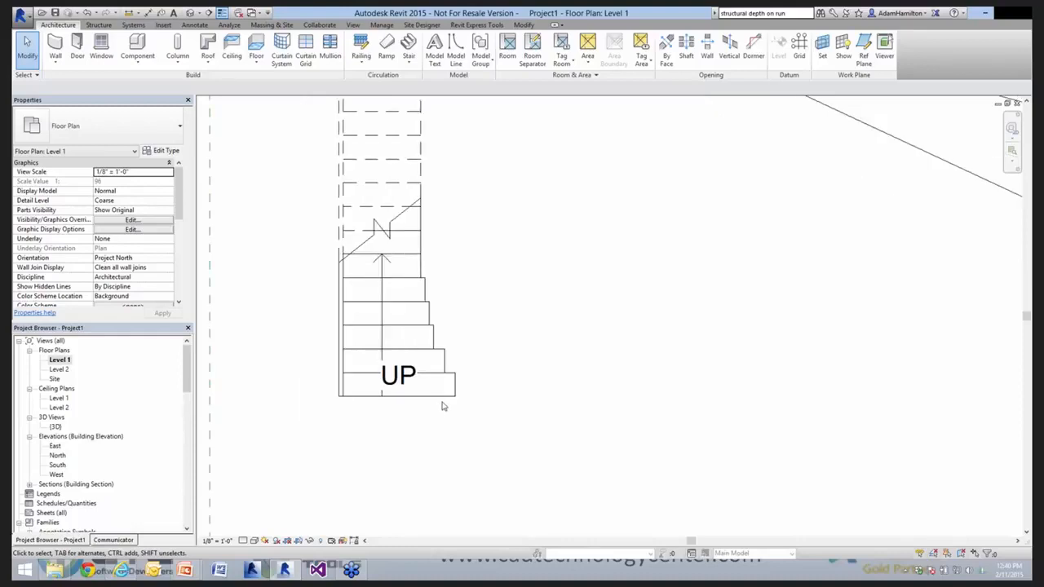
{"action": "left_click", "coordinate": [442, 407]}
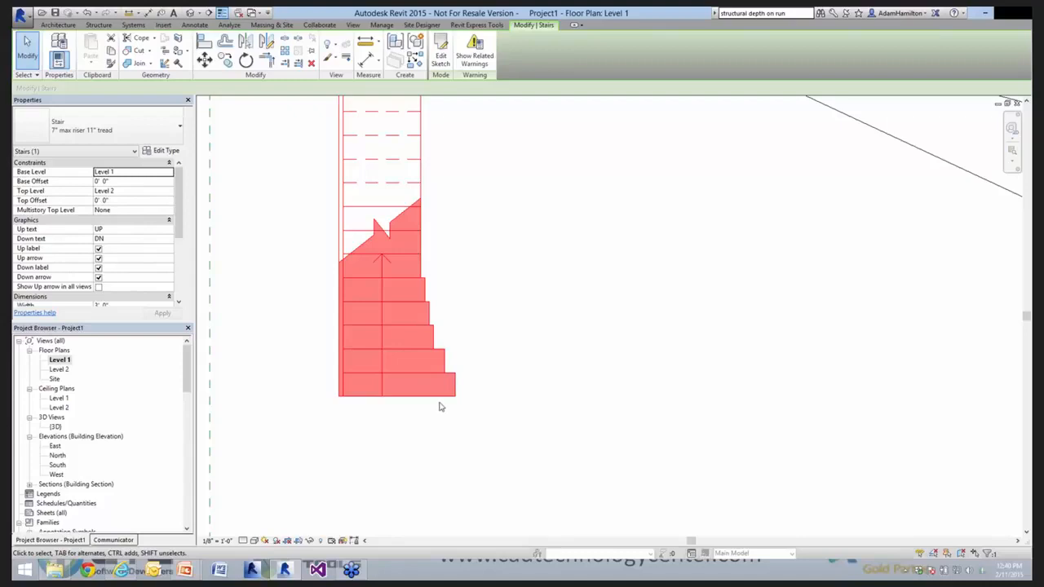
{"action": "left_click", "coordinate": [437, 398]}
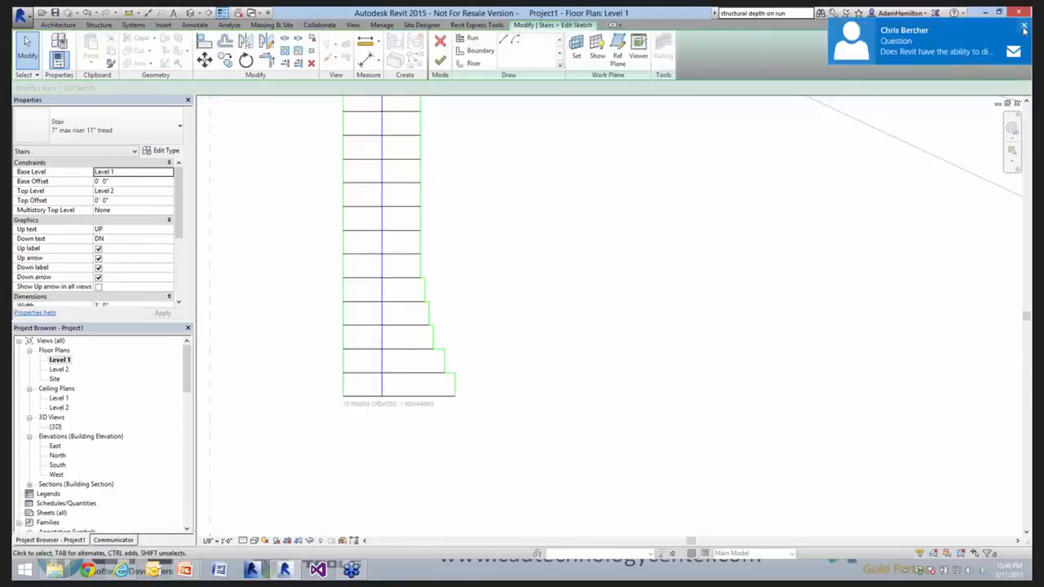
{"action": "left_click", "coordinate": [435, 347]}
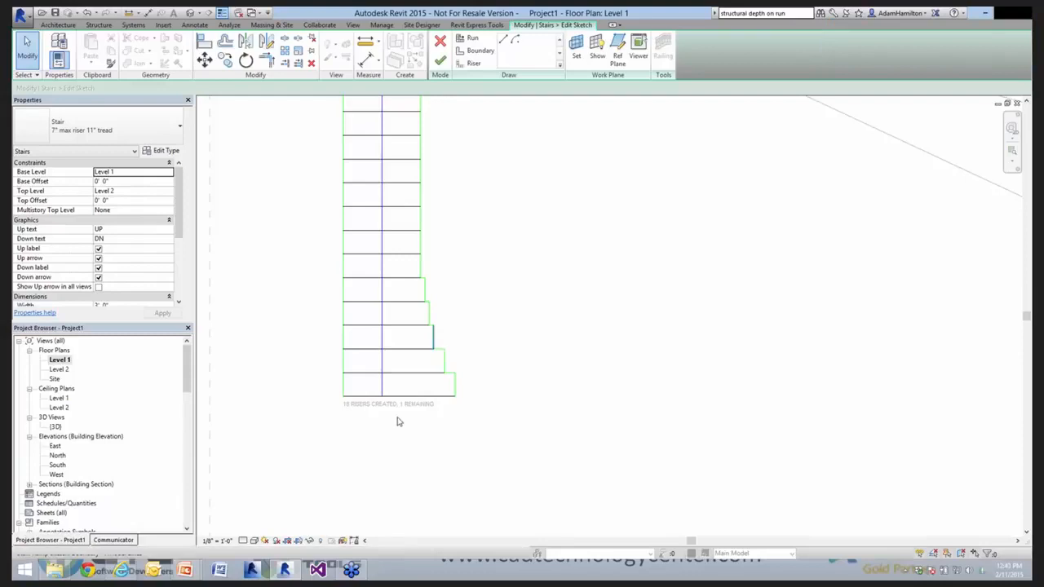
{"action": "left_click", "coordinate": [494, 461]}
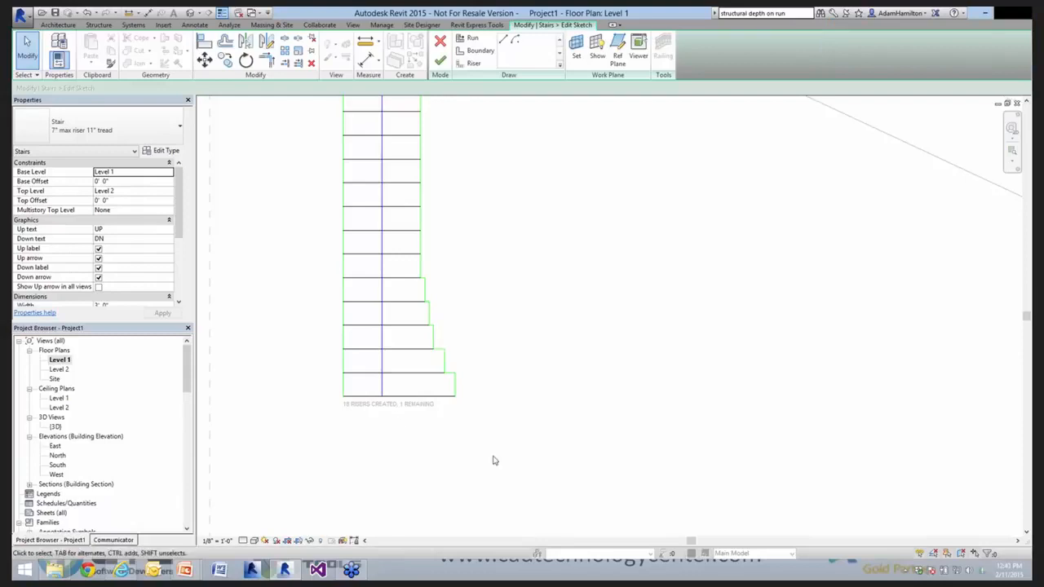
{"action": "scroll", "coordinate": [591, 424], "scroll_direction": "up", "scroll_amount": 2}
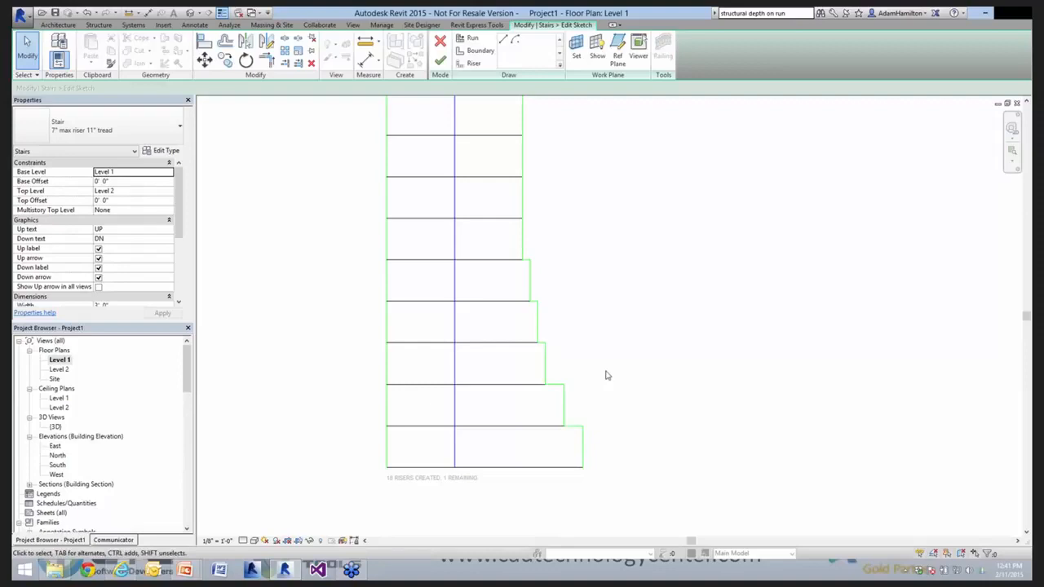
{"action": "scroll", "coordinate": [595, 435], "scroll_direction": "up", "scroll_amount": 2}
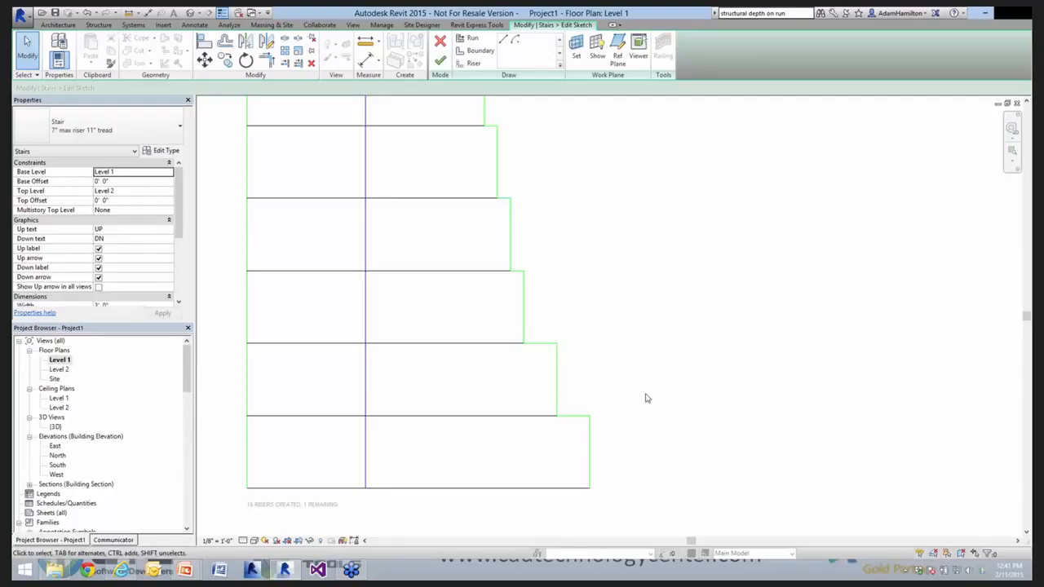
Delete the short horizontal boundary segment at the second riser and extend that riser to the outer boundary, 4' 4" long
{"action": "left_click", "coordinate": [573, 418]}
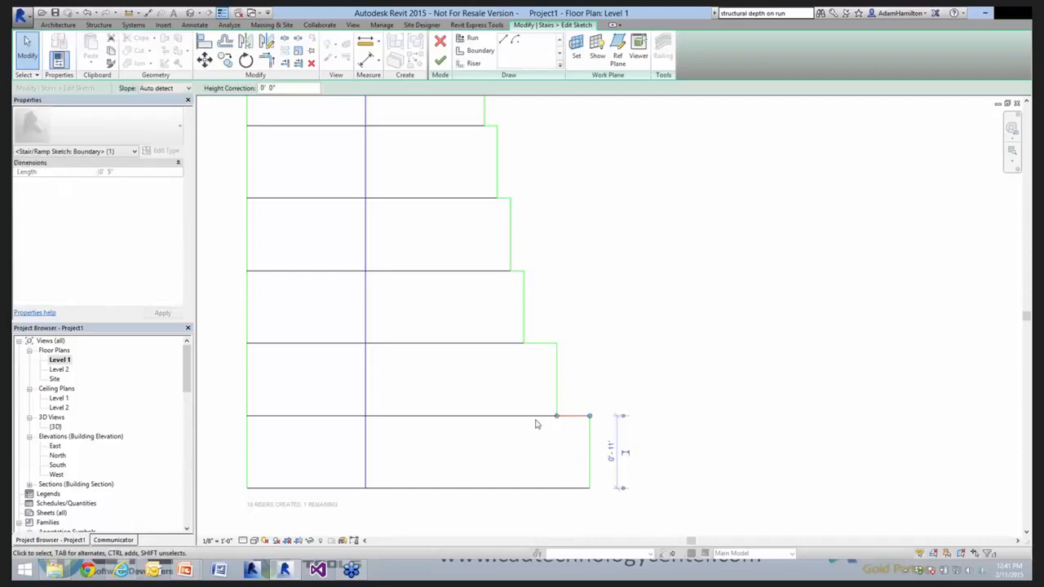
{"action": "key", "text": "Delete"}
{"action": "left_click", "coordinate": [557, 417]}
{"action": "left_click_drag", "start_coordinate": [557, 416], "coordinate": [588, 420]}
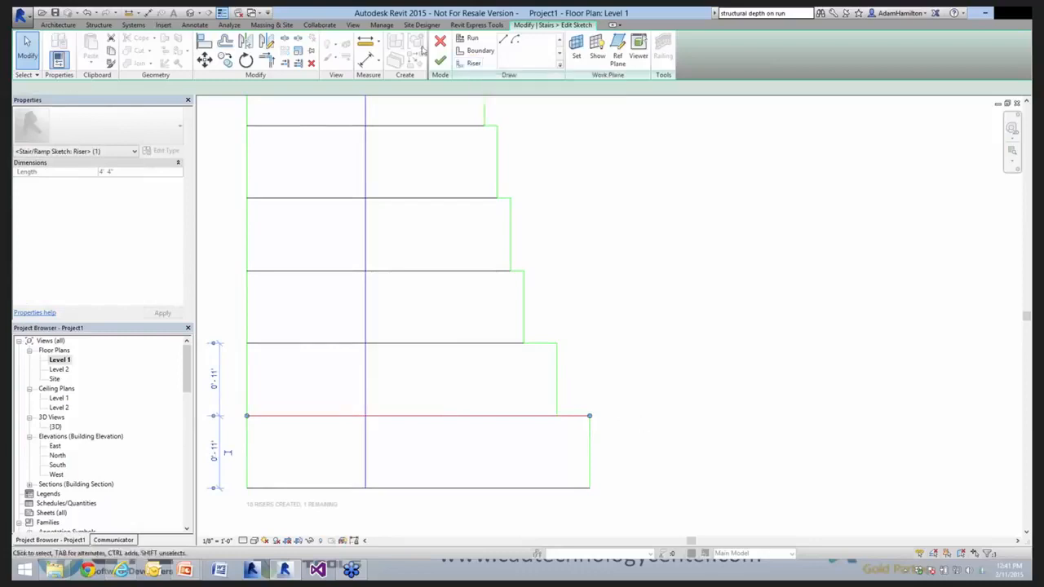
Try to finish the stair sketch, read the boundary error and continue sketching
{"action": "left_click", "coordinate": [940, 495]}
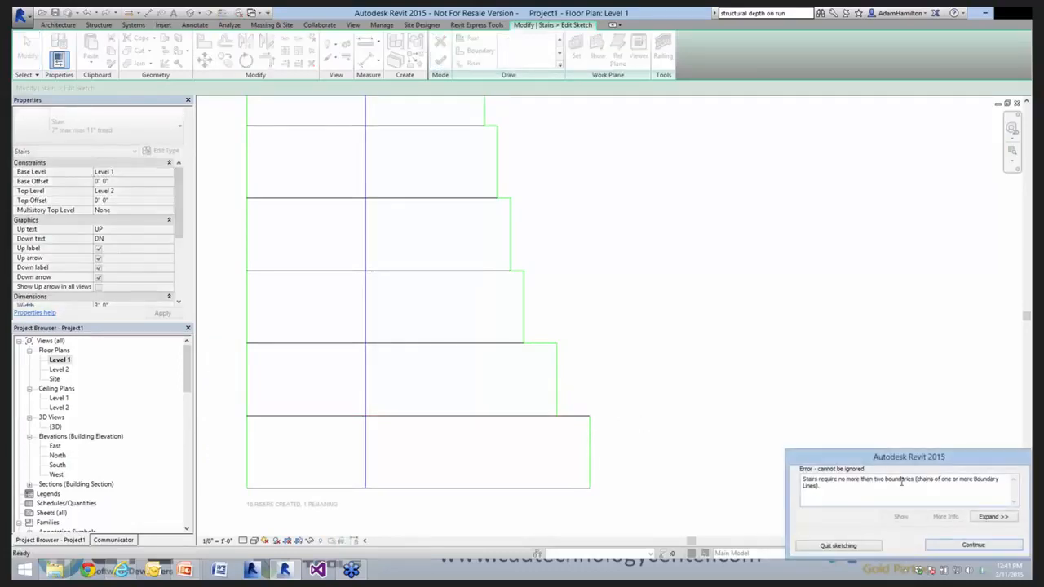
{"action": "left_click_drag", "start_coordinate": [908, 481], "coordinate": [911, 488]}
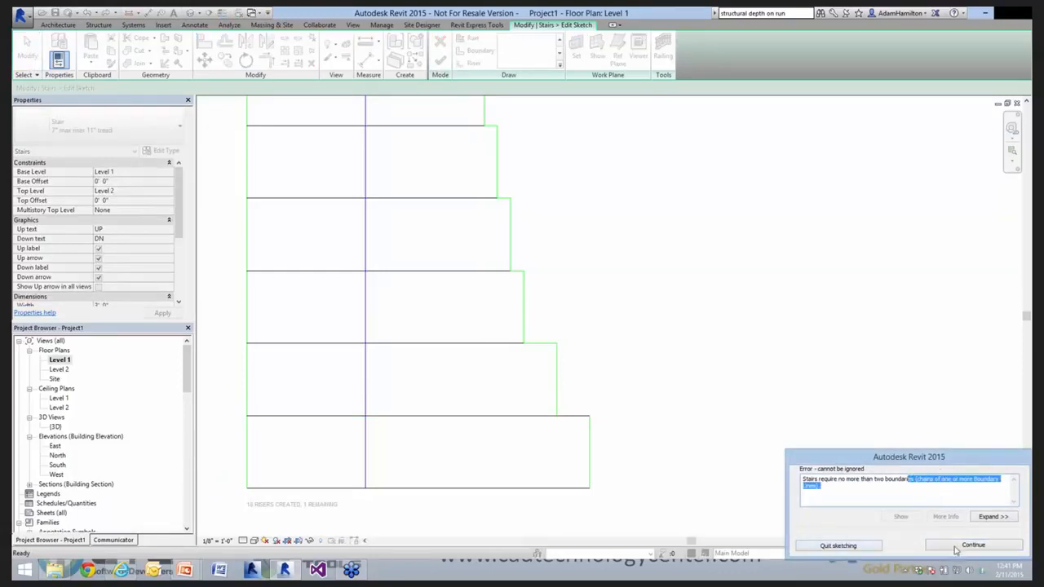
{"action": "key", "text": "Return"}
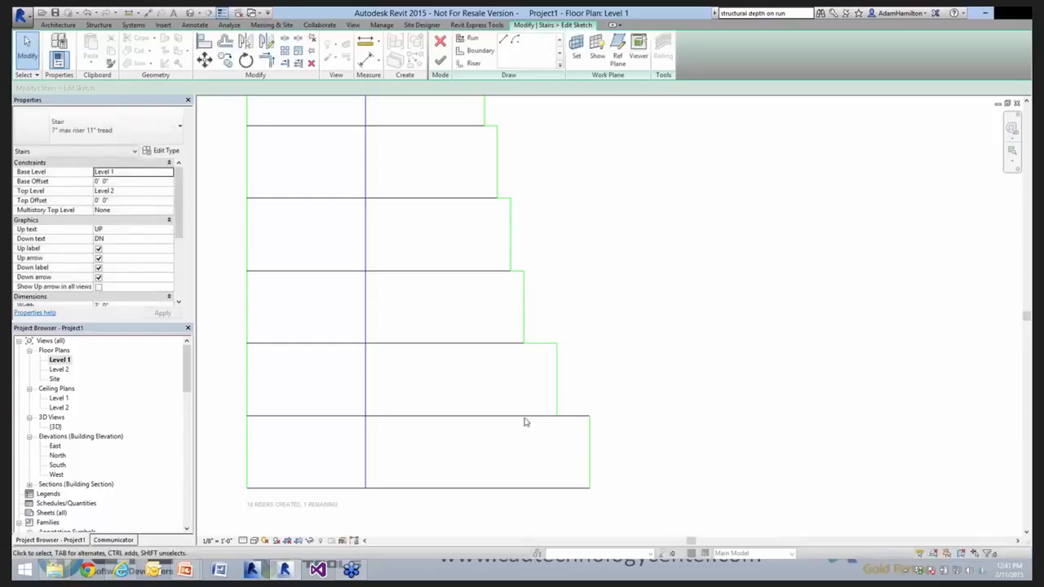
Shorten the second riser so it ends at the second tread's narrower boundary line
{"action": "left_click", "coordinate": [560, 416]}
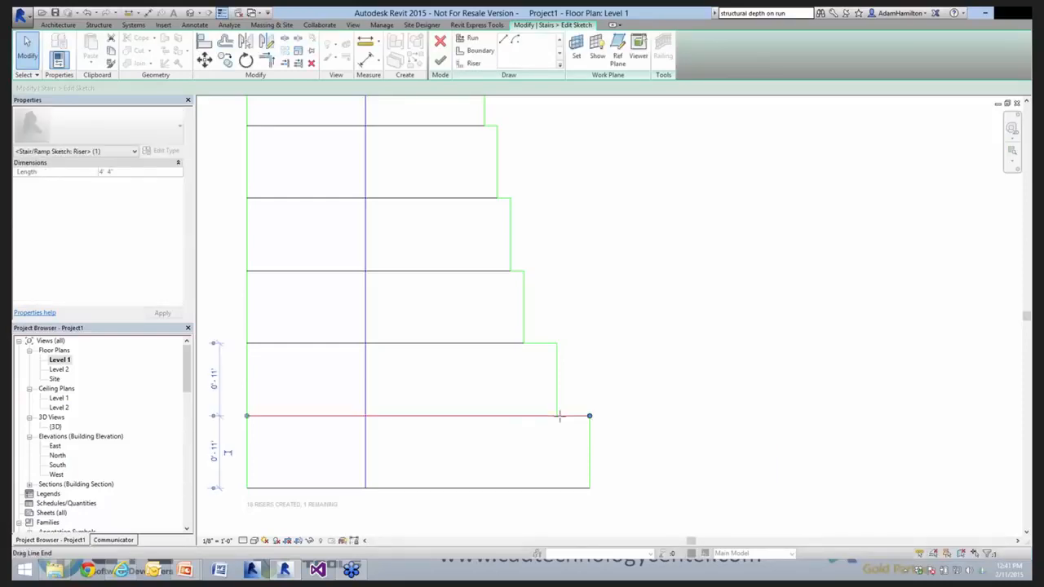
{"action": "left_click_drag", "start_coordinate": [590, 416], "coordinate": [559, 416]}
{"action": "key", "text": "Escape"}
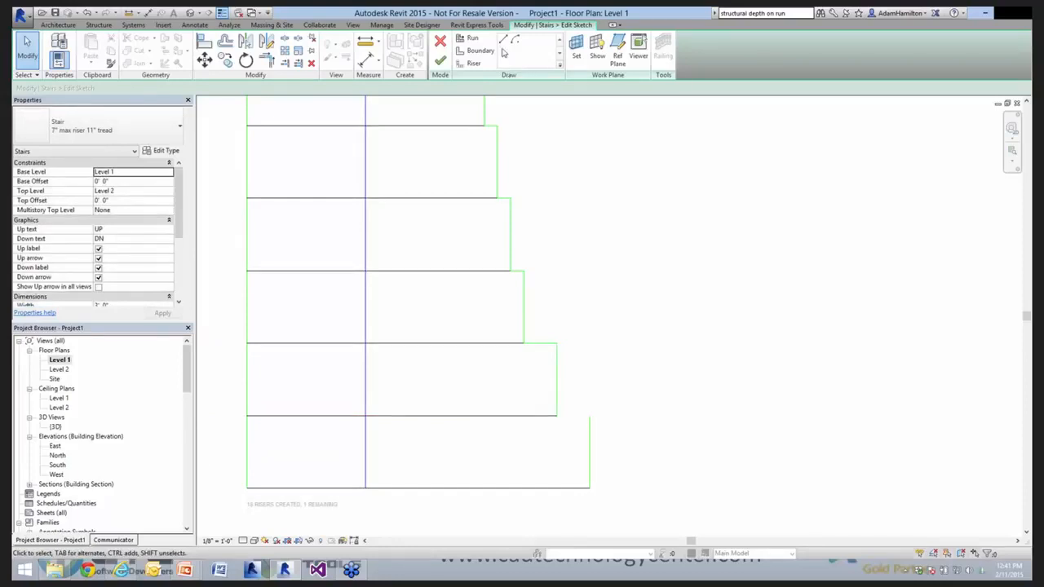
Draw a short horizontal boundary segment at the second riser joining the two outer boundary lines, and finish the stair sketch
{"action": "left_click", "coordinate": [482, 51]}
{"action": "left_click", "coordinate": [555, 415]}
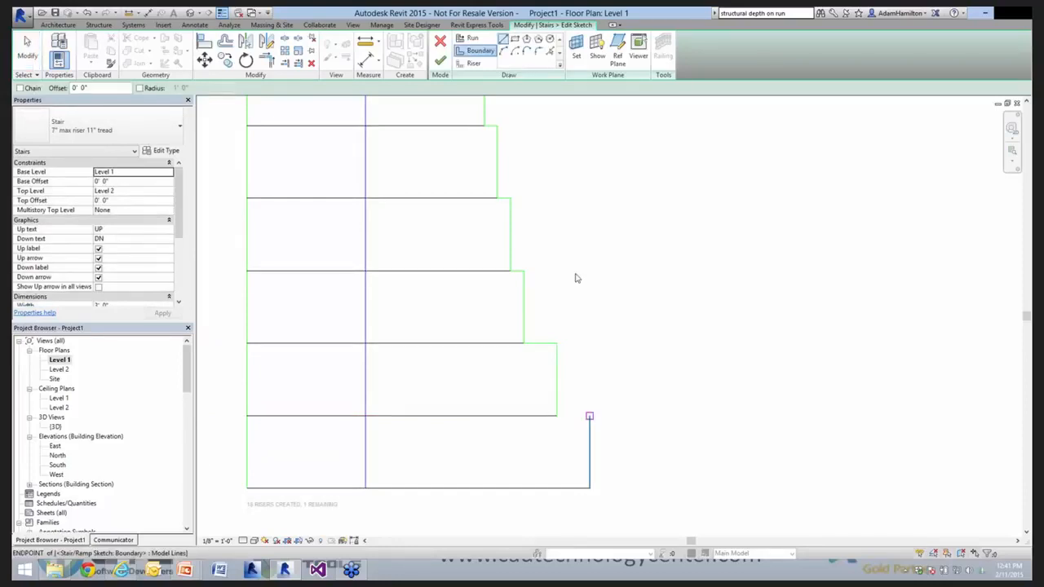
{"action": "key", "text": "Escape"}
{"action": "key", "text": "Escape"}
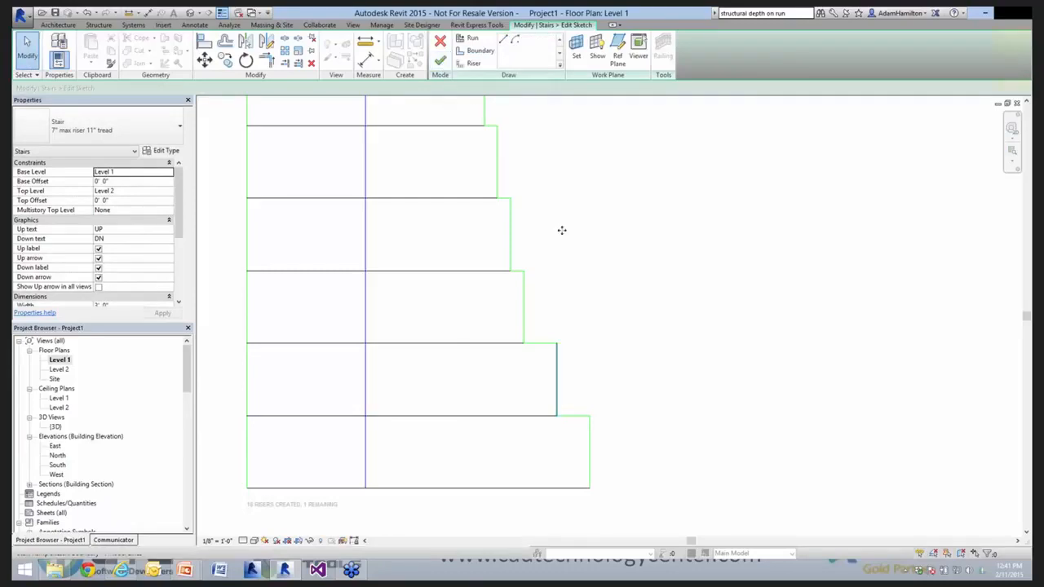
{"action": "key", "text": "Escape"}
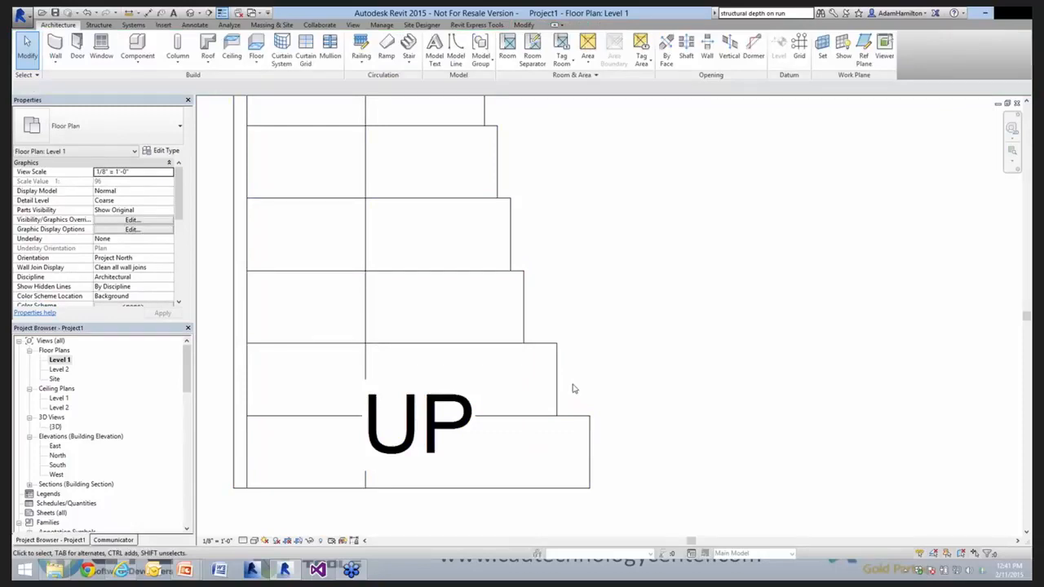
Examine the stair's stepped lower treads up close in the 3D view
{"action": "left_click", "coordinate": [189, 13]}
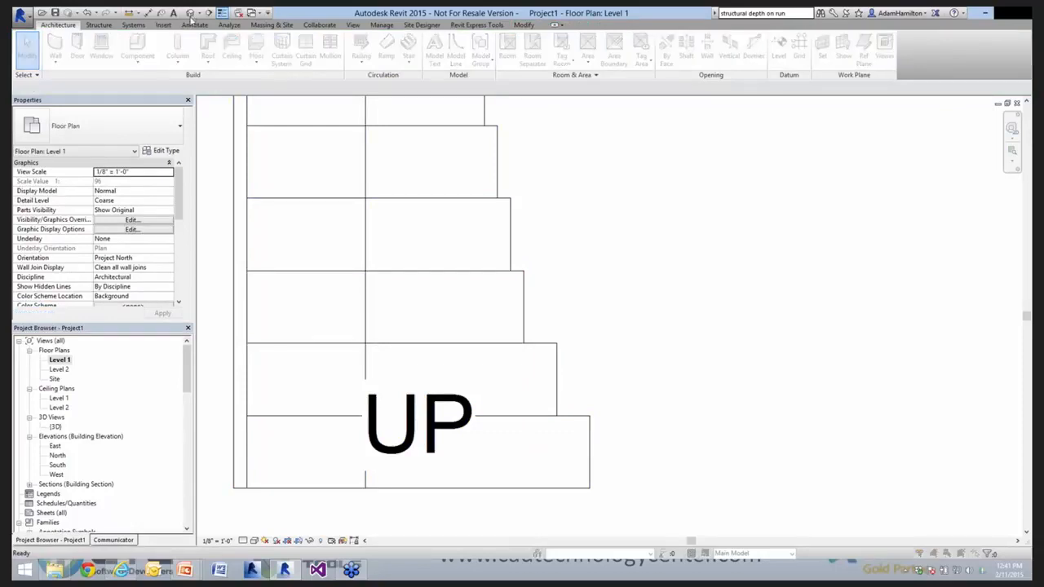
{"action": "left_click", "coordinate": [460, 315]}
{"action": "middle_click_drag", "start_coordinate": [578, 458], "coordinate": [755, 320], "text": "shift"}
{"action": "middle_click_drag", "start_coordinate": [921, 220], "coordinate": [741, 372]}
{"action": "scroll", "coordinate": [741, 371], "scroll_direction": "up", "scroll_amount": 1}
{"action": "scroll", "coordinate": [726, 330], "scroll_direction": "up", "scroll_amount": 1}
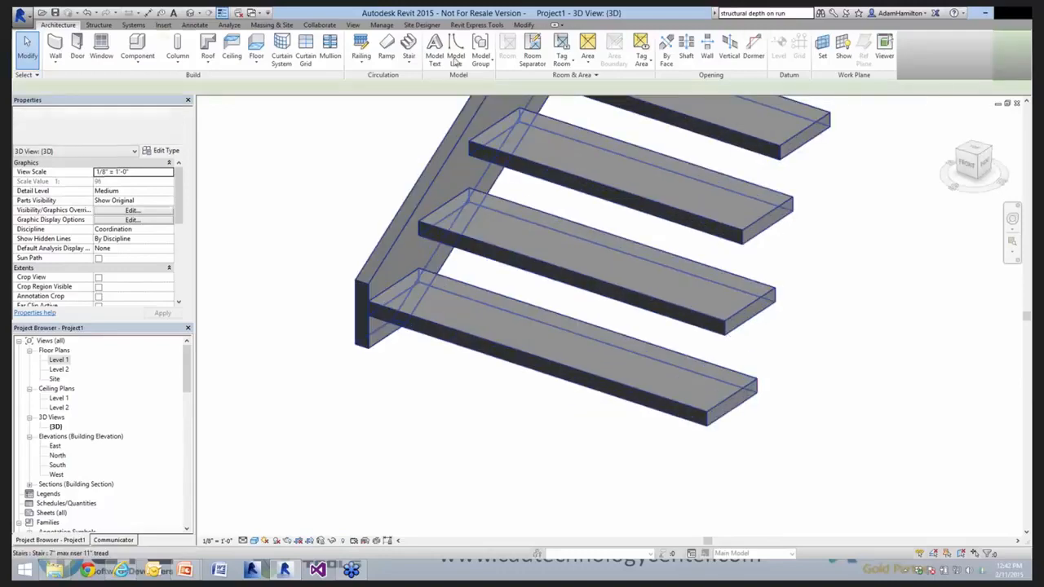
Set the stair type's nosing length to 1", finish the sketch and examine the tread ends in 3D
{"action": "left_click", "coordinate": [415, 154]}
{"action": "left_click", "coordinate": [440, 56]}
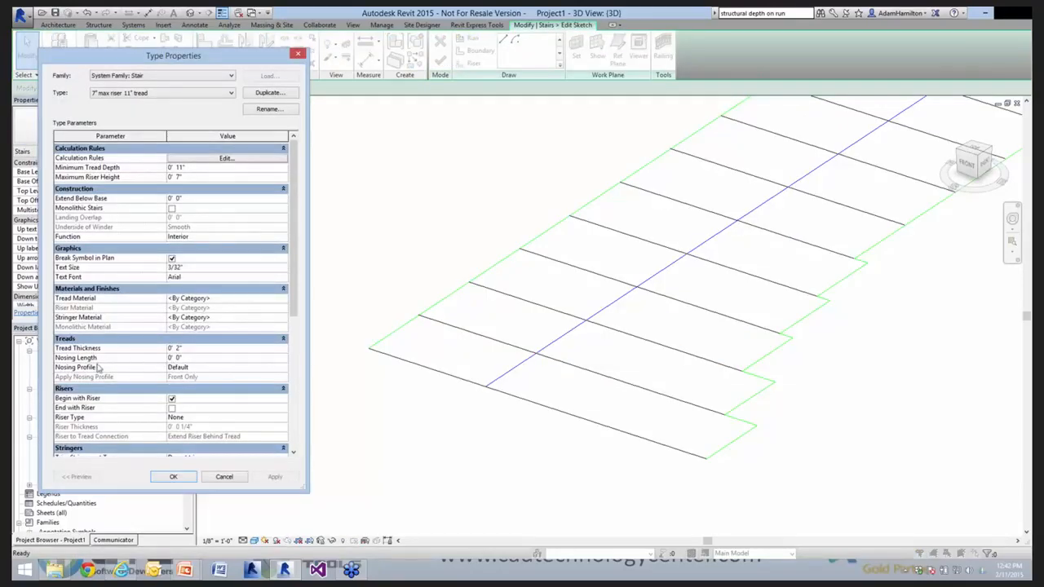
{"action": "left_click", "coordinate": [194, 357]}
{"action": "type", "text": "1\""}
{"action": "left_click", "coordinate": [269, 478]}
{"action": "left_click", "coordinate": [173, 478]}
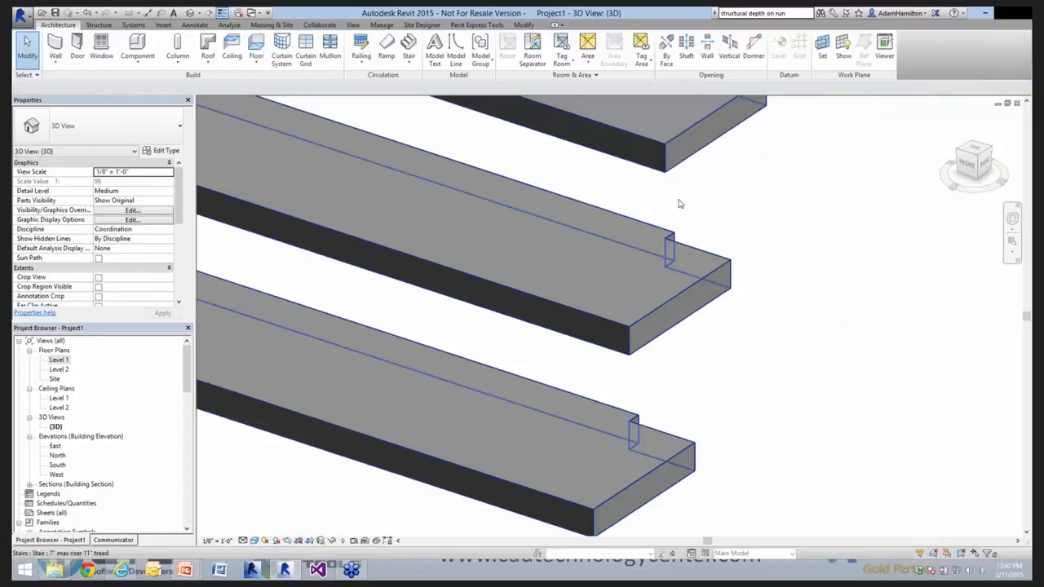
{"action": "scroll", "coordinate": [762, 324], "scroll_direction": "down", "scroll_amount": 5}
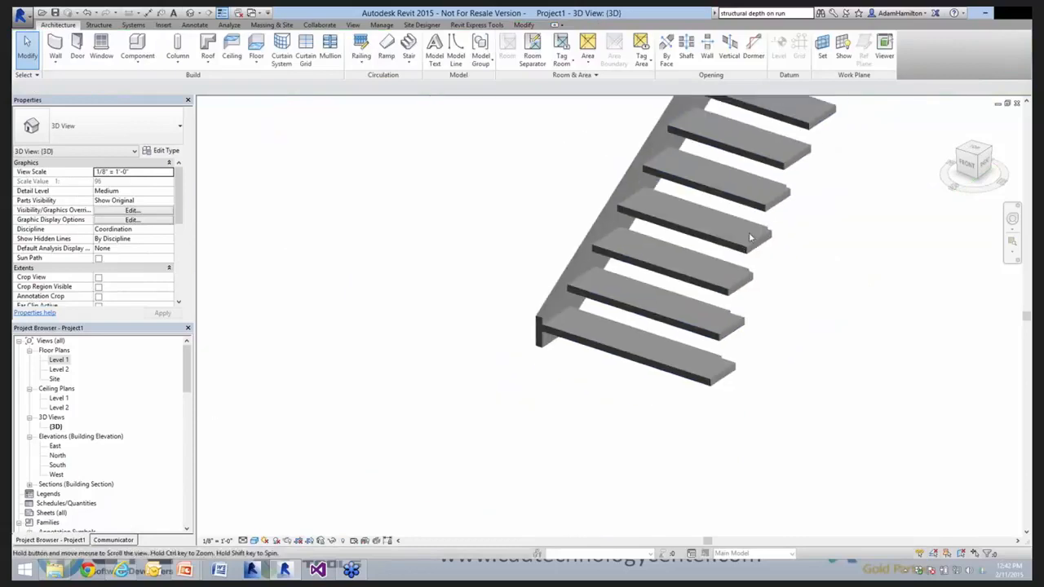
{"action": "scroll", "coordinate": [769, 354], "scroll_direction": "down", "scroll_amount": 2}
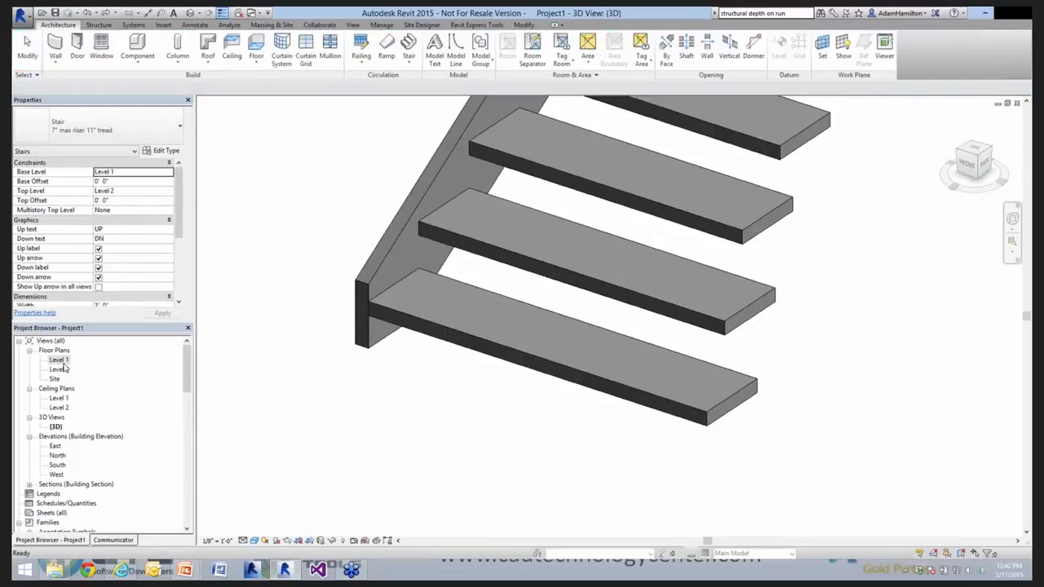
{"action": "key", "text": "Escape"}
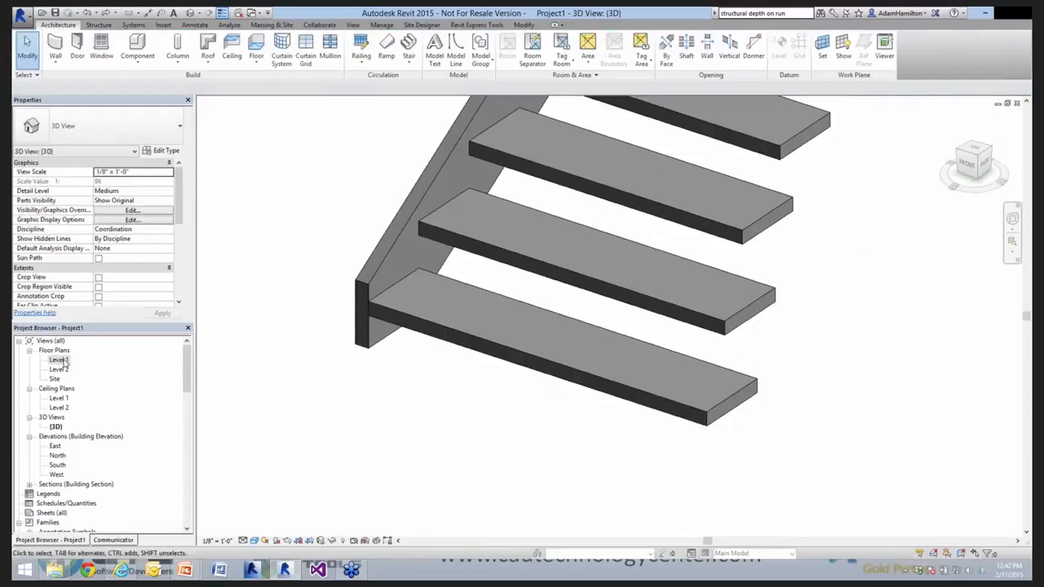
Sketch a new straight full-height stair run beside the stepped stair in the Level 1 plan
{"action": "double_click", "coordinate": [59, 359]}
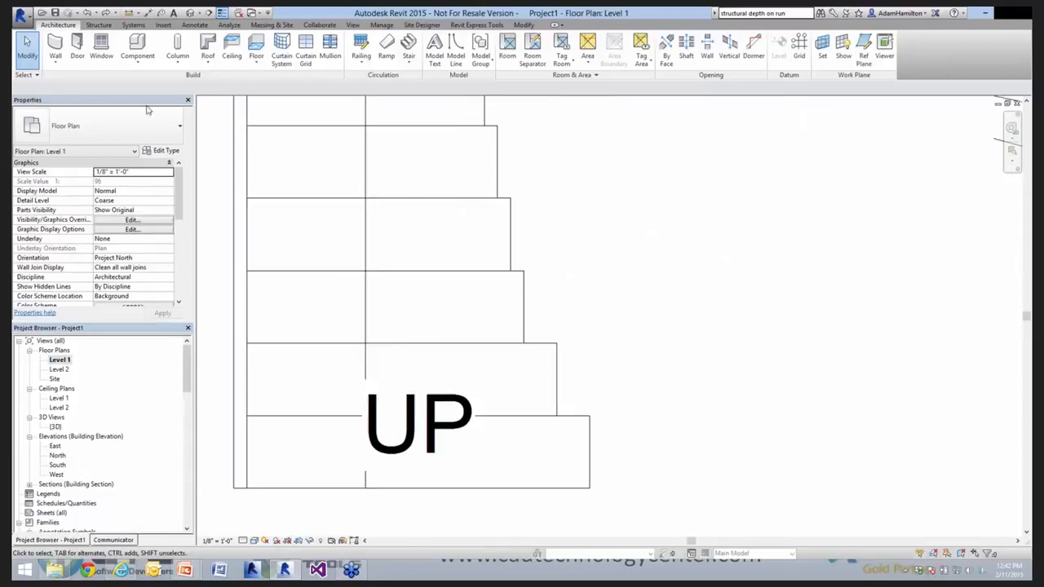
{"action": "scroll", "coordinate": [327, 304], "scroll_direction": "down", "scroll_amount": 4}
{"action": "middle_click_drag", "start_coordinate": [722, 169], "coordinate": [591, 257]}
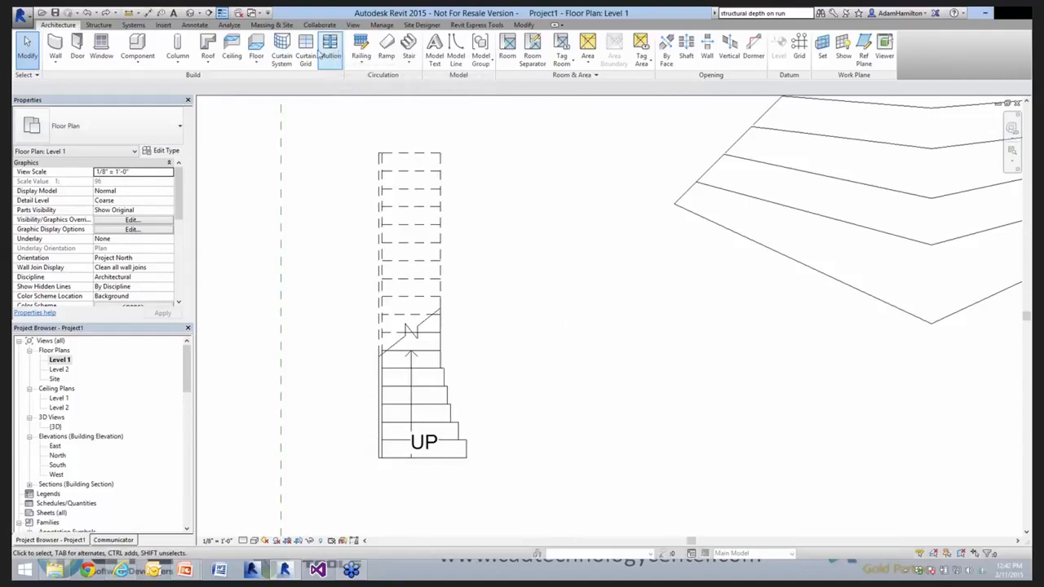
{"action": "left_click", "coordinate": [407, 56]}
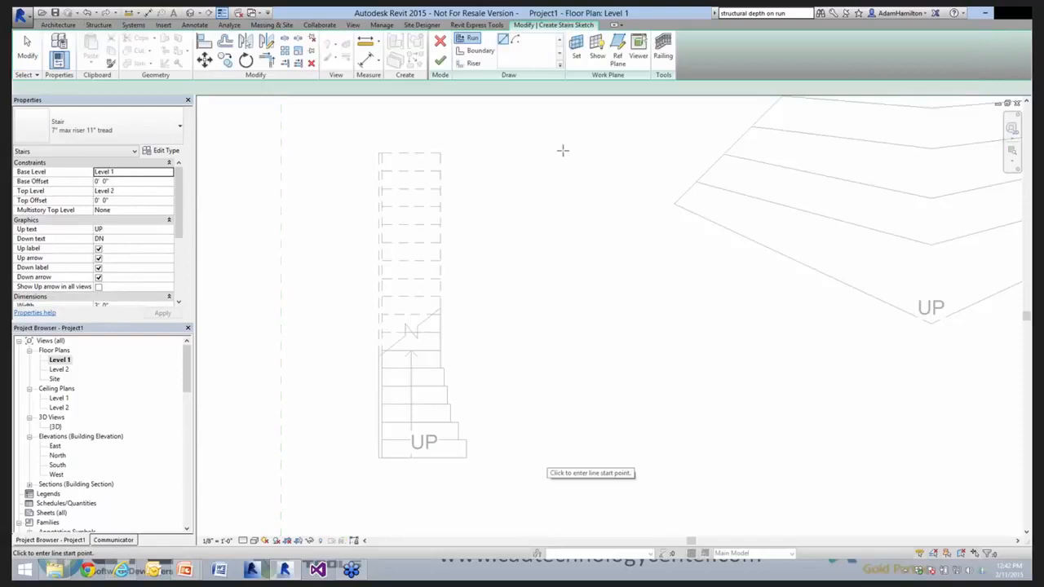
{"action": "left_click", "coordinate": [549, 137]}
{"action": "left_click", "coordinate": [563, 460]}
{"action": "key", "text": "Escape"}
{"action": "key", "text": "Escape"}
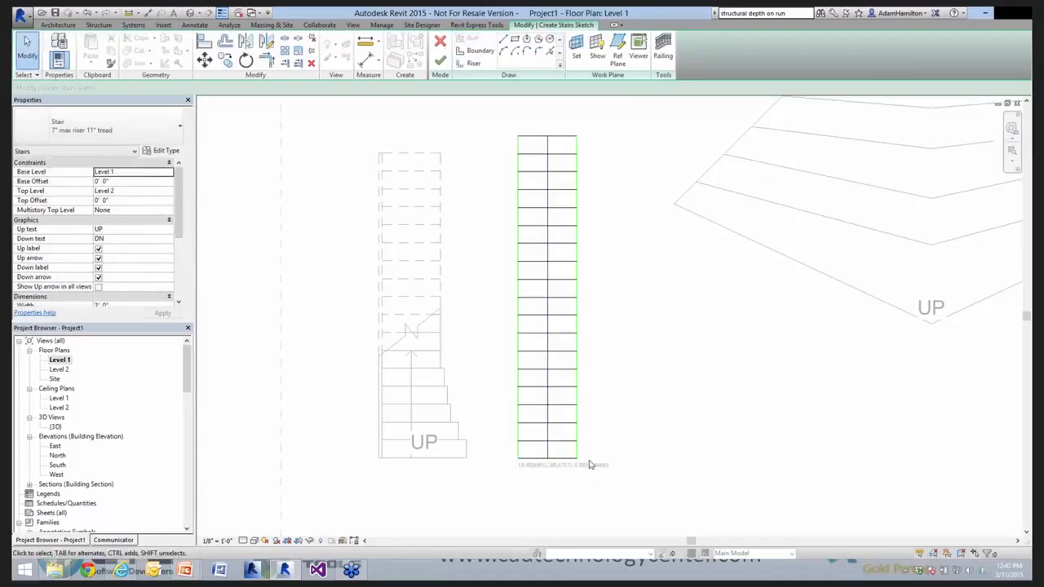
Draw a 1' 4" vertical riser line 11" outside the new run's boundary, starting level with the bottom riser
{"action": "scroll", "coordinate": [582, 450], "scroll_direction": "up", "scroll_amount": 3}
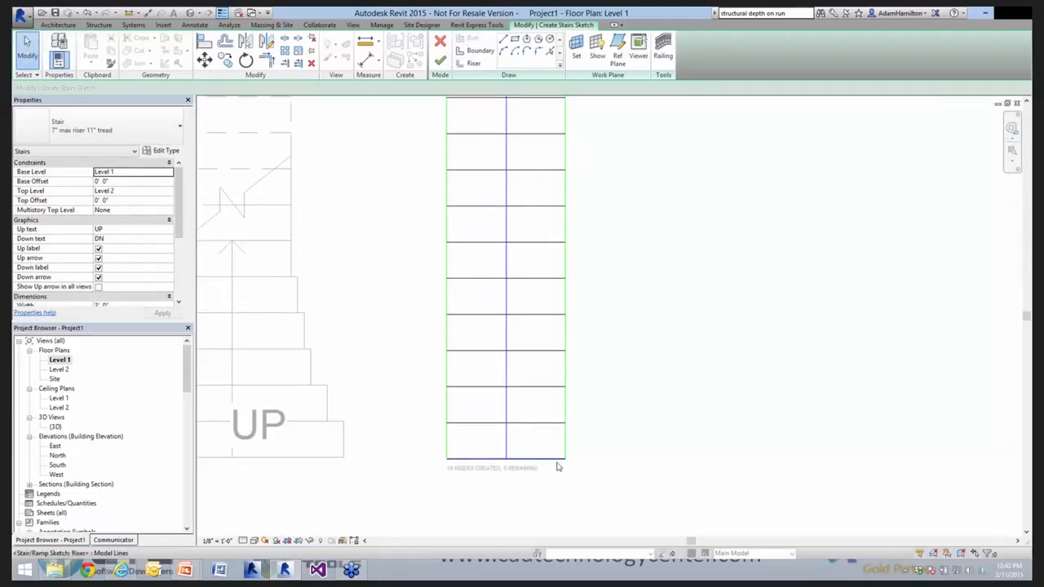
{"action": "left_click", "coordinate": [504, 41]}
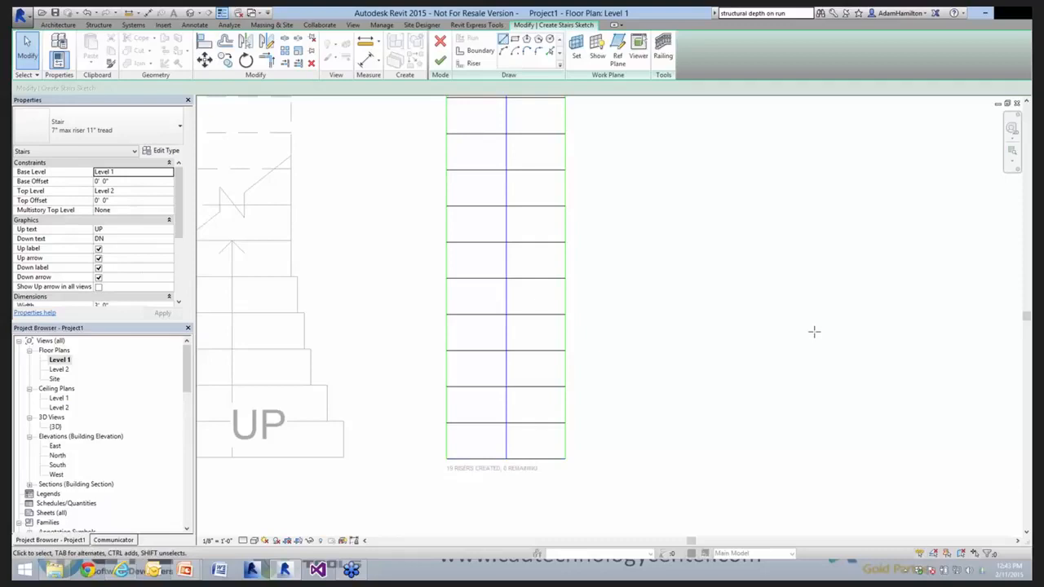
{"action": "left_click", "coordinate": [568, 460]}
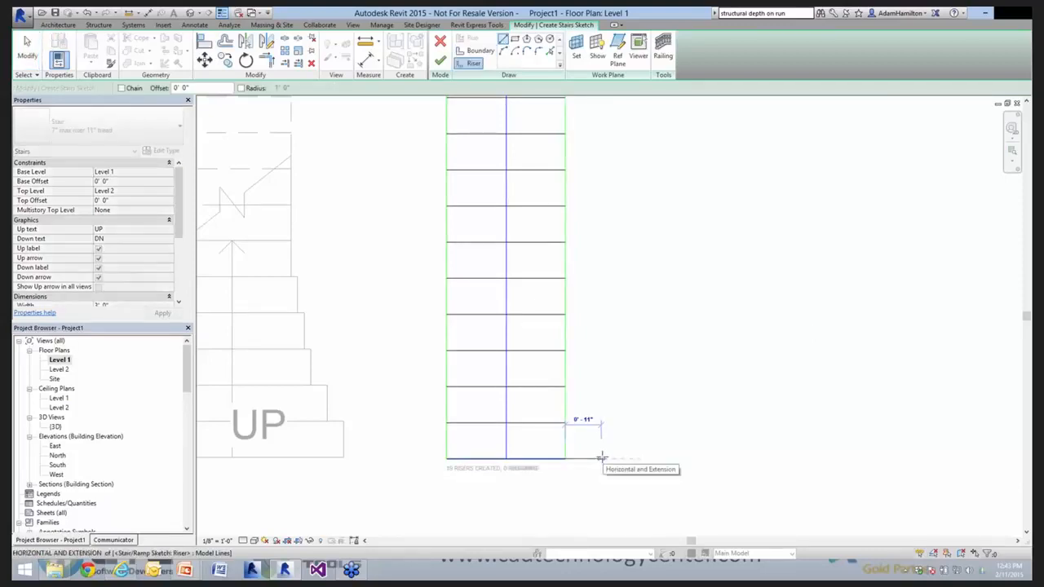
{"action": "left_click", "coordinate": [601, 459]}
{"action": "scroll", "coordinate": [603, 399], "scroll_direction": "up", "scroll_amount": 3}
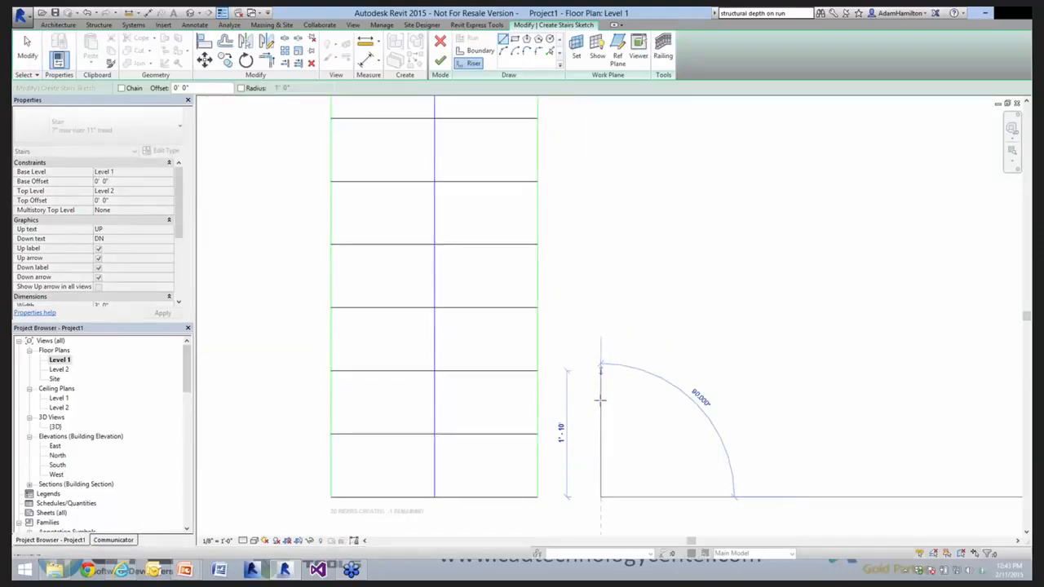
{"action": "left_click", "coordinate": [600, 402]}
{"action": "key", "text": "Escape"}
{"action": "key", "text": "Escape"}
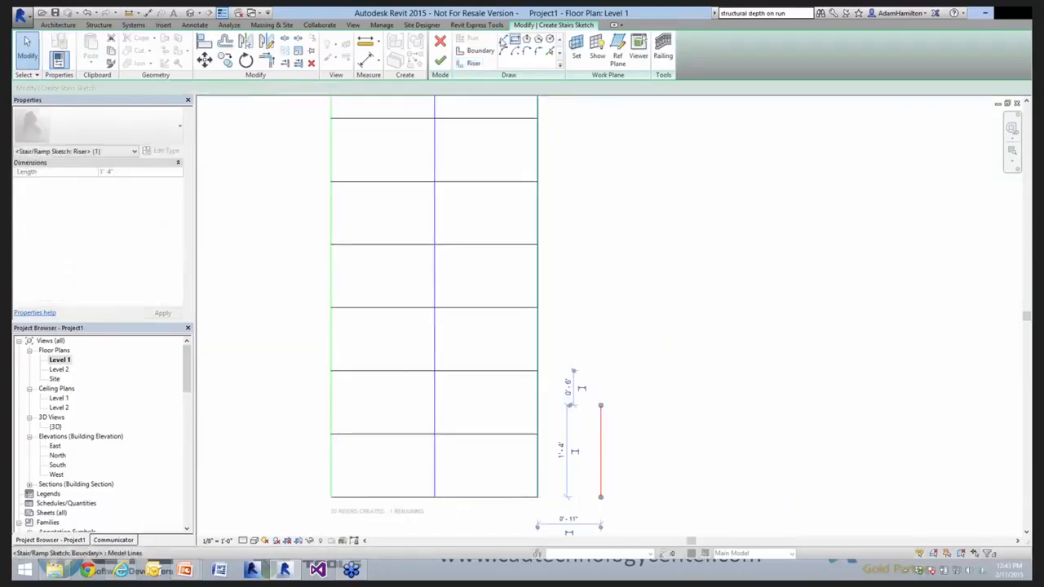
{"action": "left_click", "coordinate": [541, 404]}
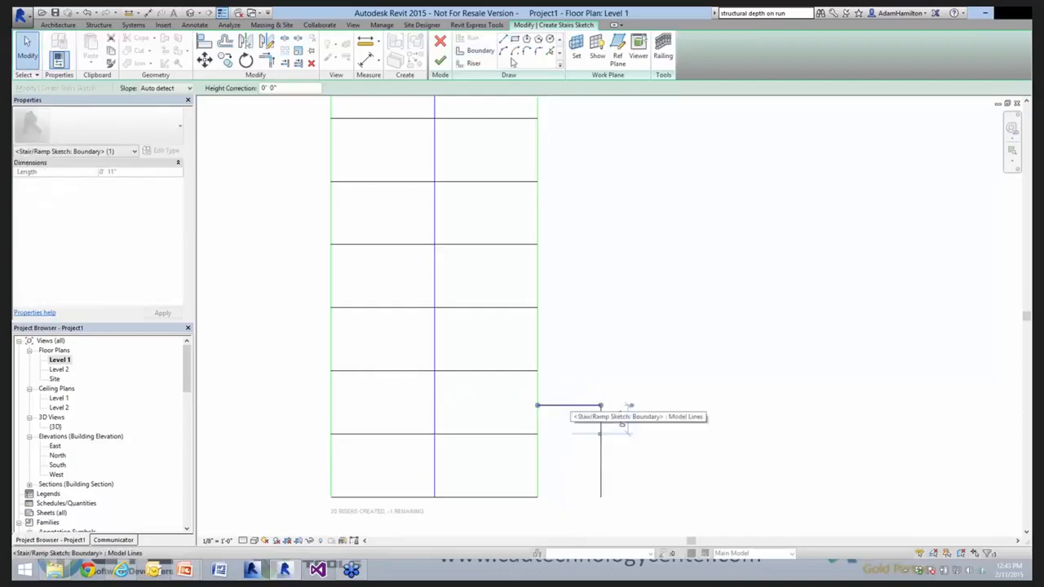
{"action": "key", "text": "Escape"}
{"action": "key", "text": "Escape"}
Draw an 11" horizontal riser line from the boundary to the vertical line's upper end, and extend the bottom riser to that vertical line
{"action": "left_click", "coordinate": [472, 63]}
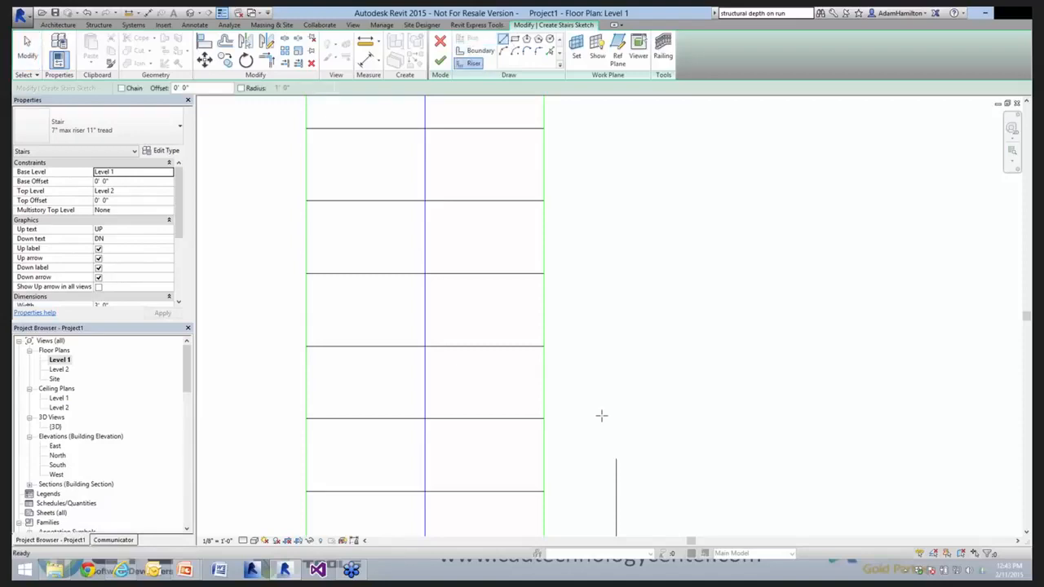
{"action": "left_click", "coordinate": [546, 456]}
{"action": "left_click", "coordinate": [616, 457]}
{"action": "key", "text": "t"}
{"action": "key", "text": "r"}
{"action": "scroll", "coordinate": [674, 470], "scroll_direction": "down", "scroll_amount": 2}
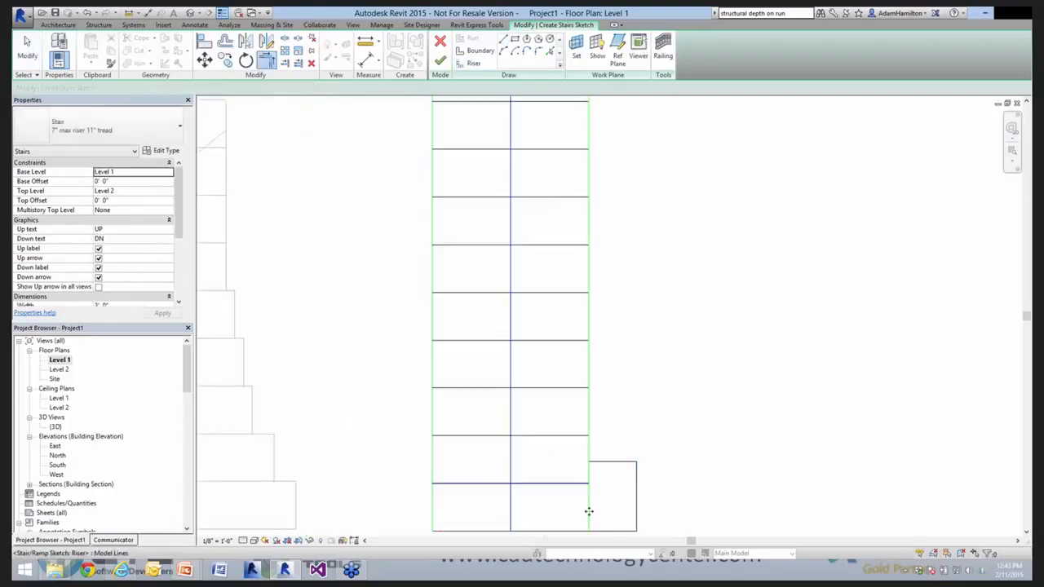
{"action": "key", "text": "Escape"}
Shorten the outer boundary line beside the extension to end at the second riser, 15' 7" long, and finish the sketch
{"action": "left_click", "coordinate": [589, 511]}
{"action": "left_click_drag", "start_coordinate": [590, 531], "coordinate": [589, 484]}
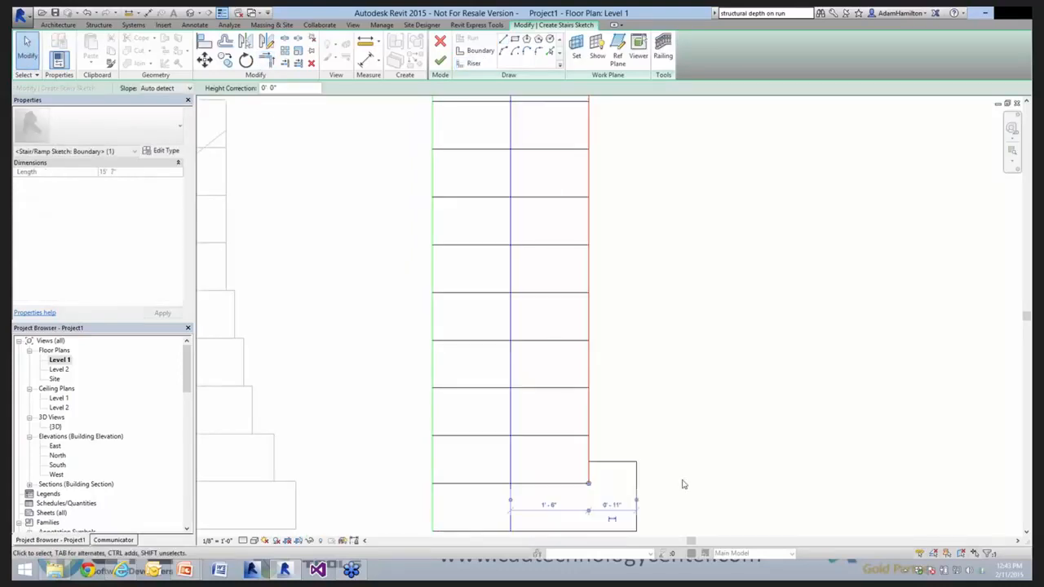
{"action": "left_click", "coordinate": [441, 64]}
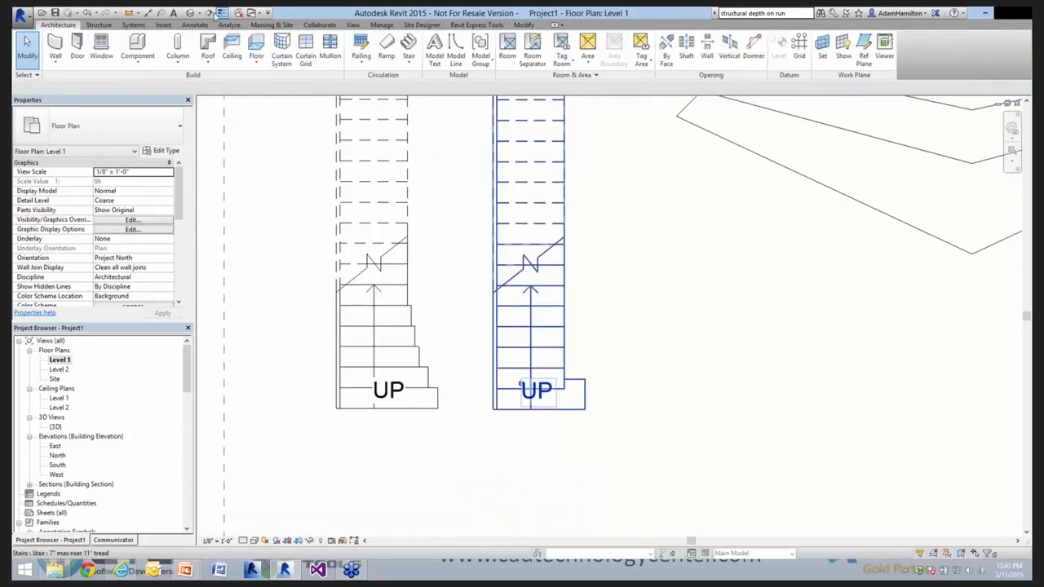
Examine the new stair's L-shaped bottom tread and the course of its stringers in the 3D view
{"action": "left_click", "coordinate": [190, 14]}
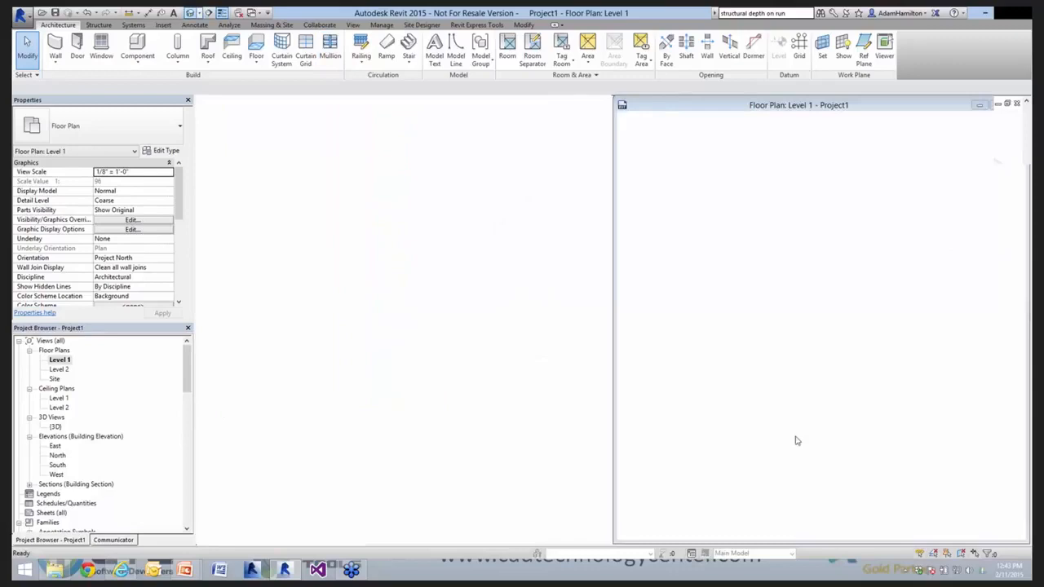
{"action": "scroll", "coordinate": [711, 334], "scroll_direction": "down", "scroll_amount": 3}
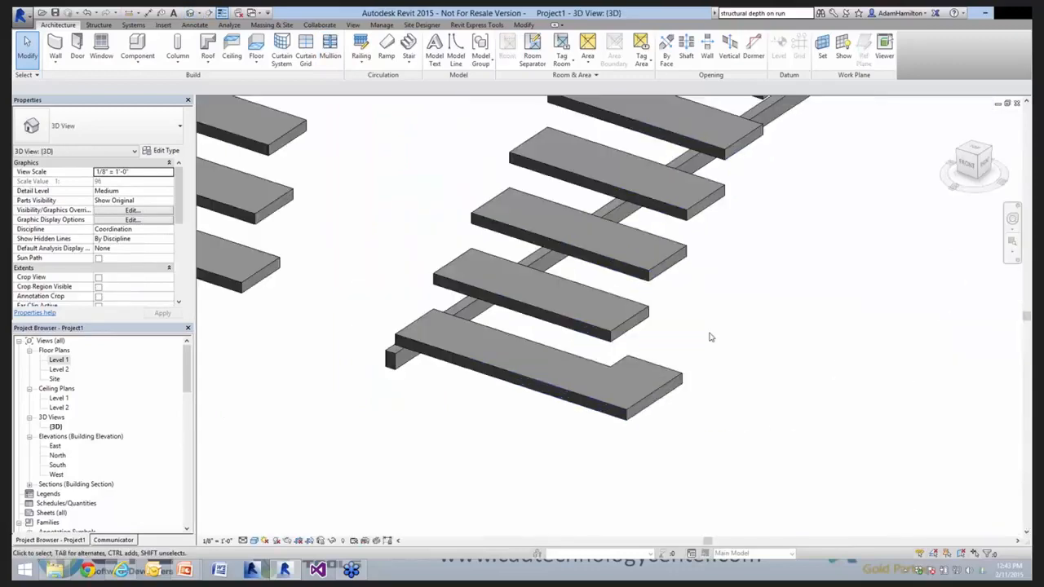
{"action": "scroll", "coordinate": [652, 387], "scroll_direction": "up", "scroll_amount": 2}
{"action": "middle_click_drag", "start_coordinate": [652, 387], "coordinate": [563, 460]}
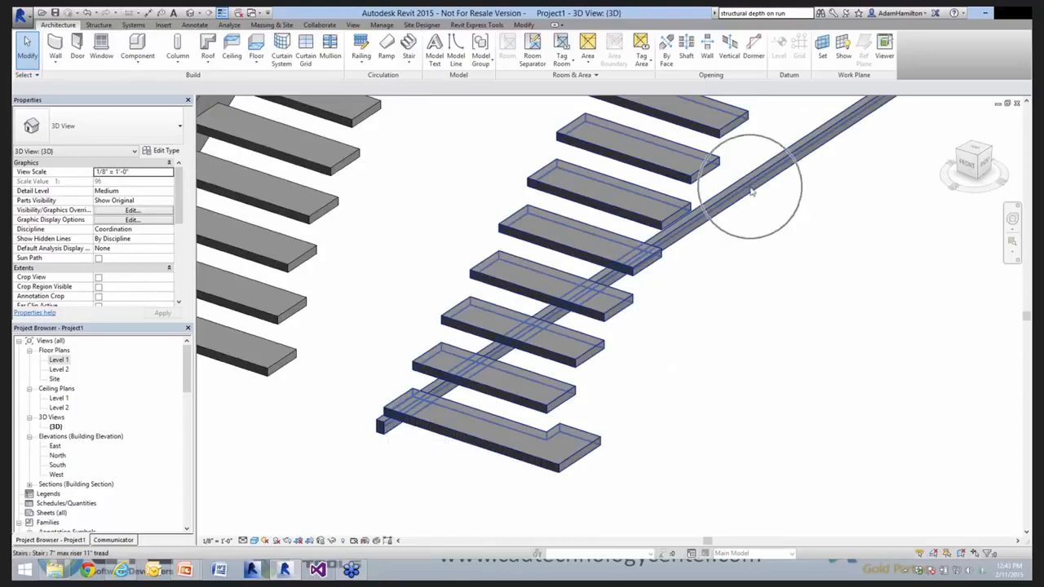
{"action": "left_click", "coordinate": [706, 210]}
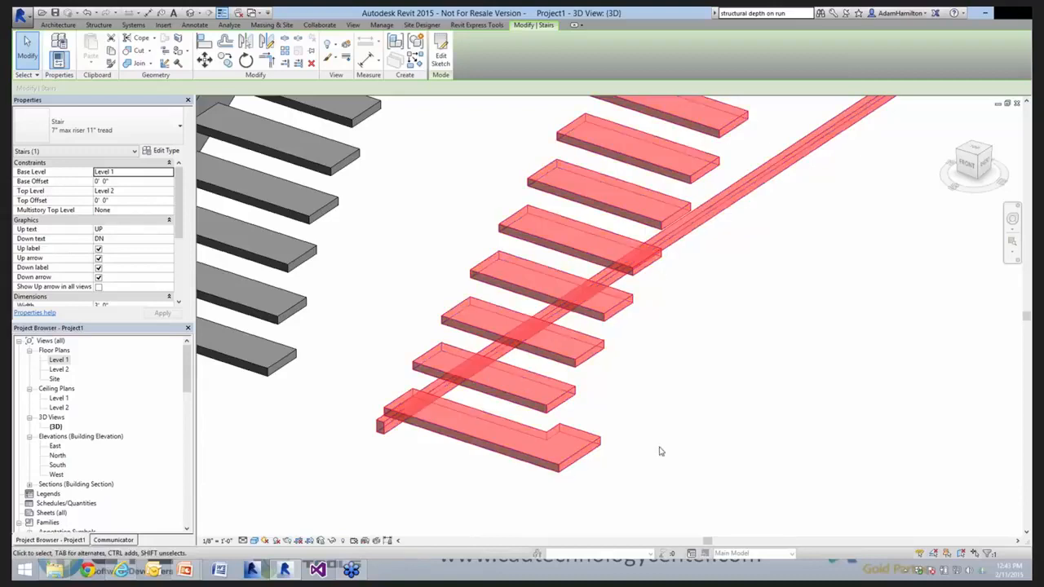
{"action": "key", "text": "Escape"}
{"action": "scroll", "coordinate": [562, 441], "scroll_direction": "down", "scroll_amount": 2}
{"action": "key", "text": "ctrl"}
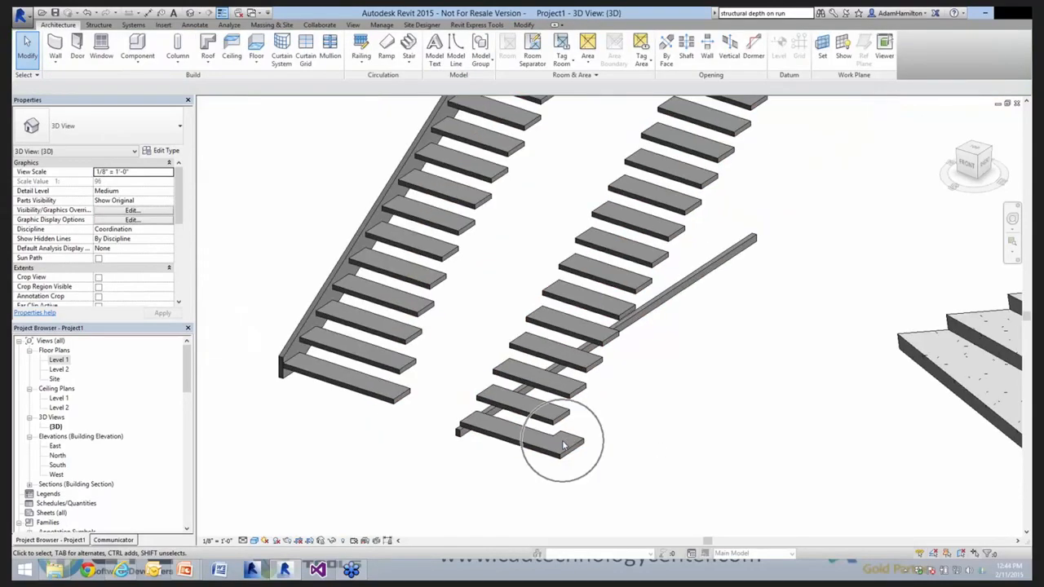
Reopen the L-shaped-tread stair's sketch in the Level 1 plan and shorten the extension's horizontal riser line to end about 6" outside the boundary
{"action": "double_click", "coordinate": [59, 360]}
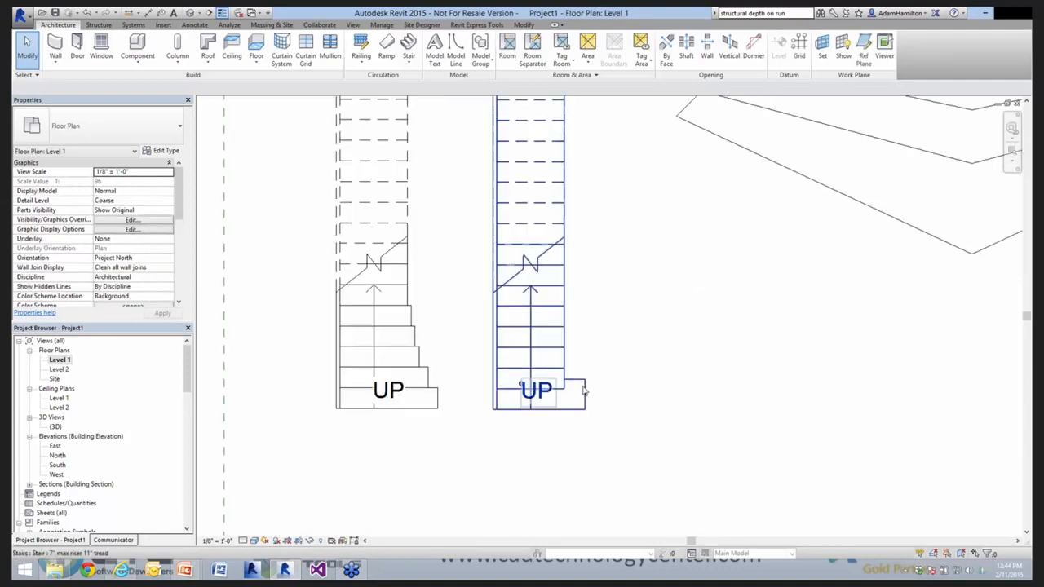
{"action": "left_click", "coordinate": [564, 351]}
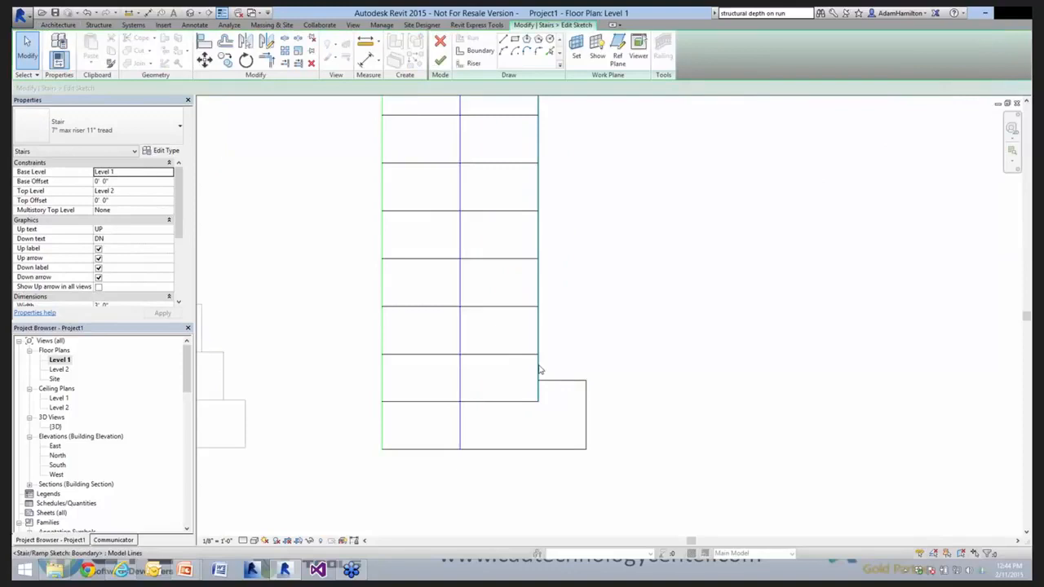
{"action": "left_click_drag", "start_coordinate": [539, 380], "coordinate": [564, 380]}
{"action": "left_click", "coordinate": [592, 299]}
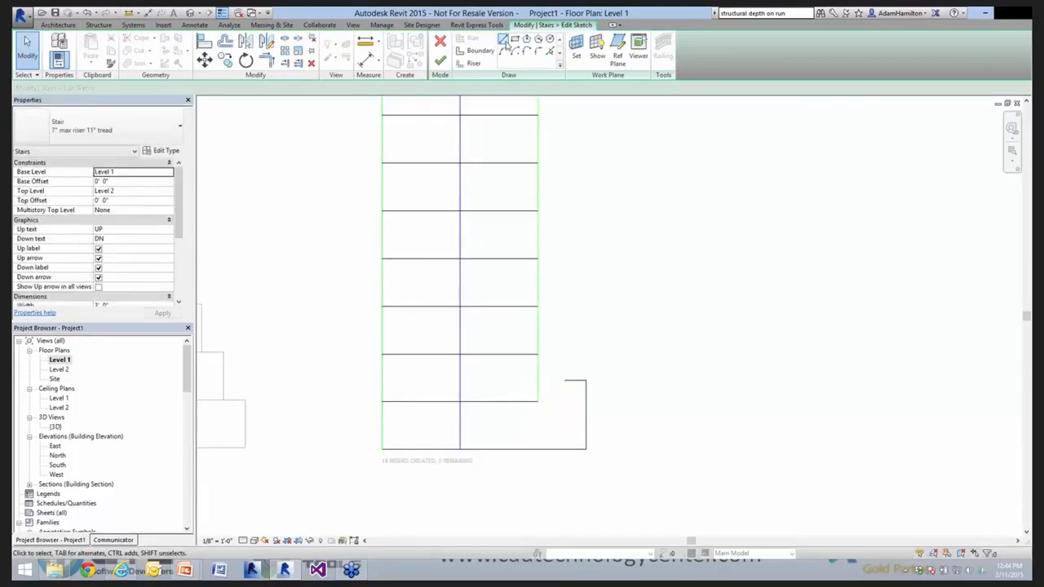
Draw a vertical riser line about 6" outside the boundary, running from the second riser's level up past the third riser
{"action": "left_click", "coordinate": [504, 42]}
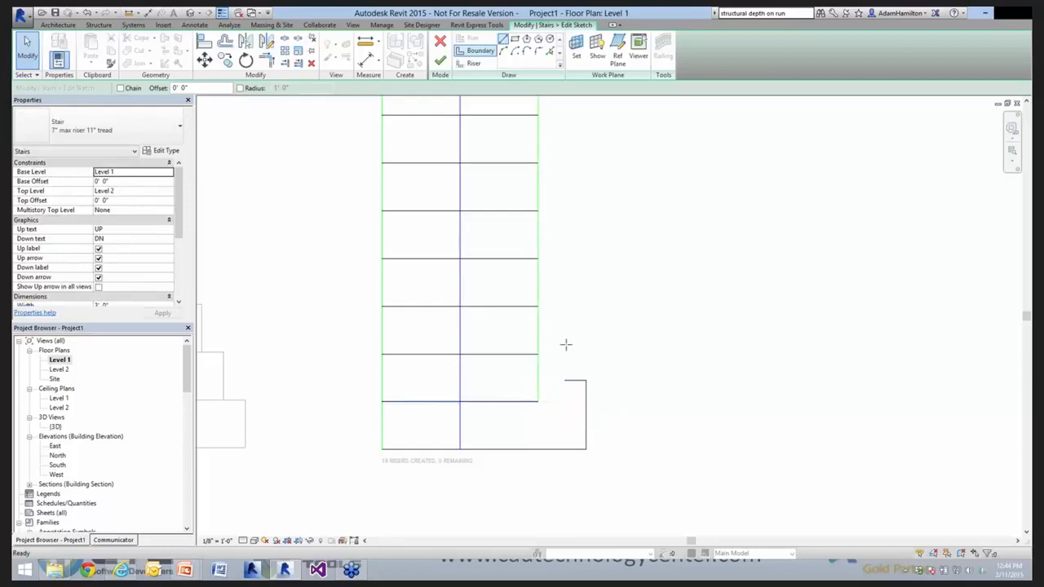
{"action": "left_click", "coordinate": [563, 402]}
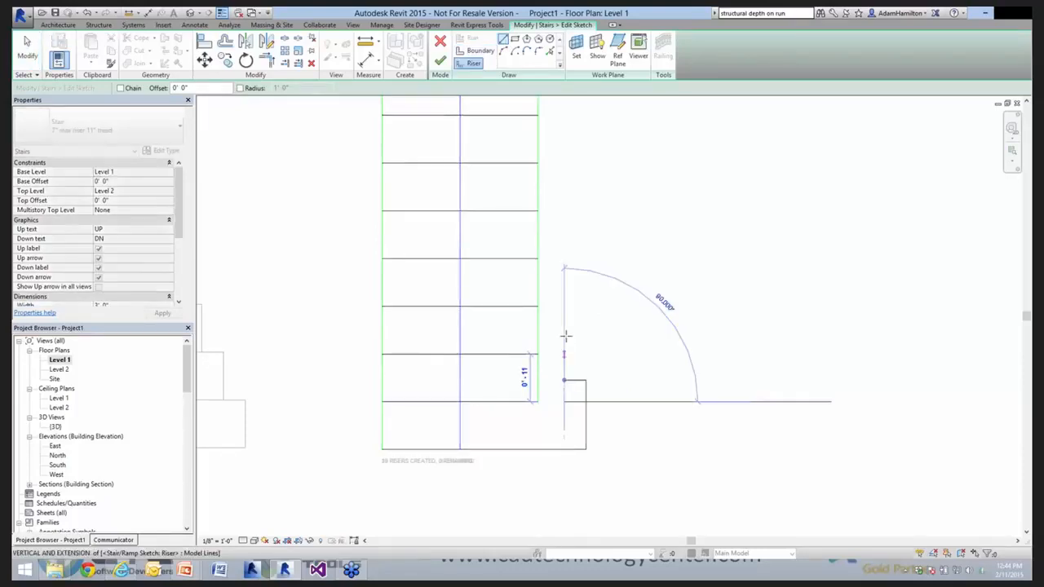
{"action": "left_click", "coordinate": [565, 330]}
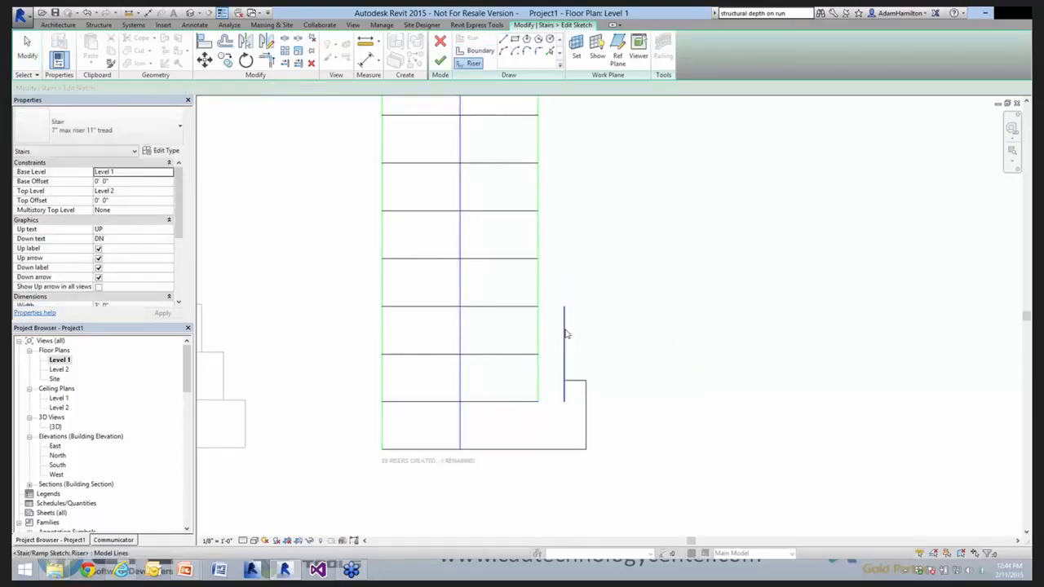
{"action": "left_click", "coordinate": [566, 333]}
{"action": "key", "text": "Escape"}
{"action": "key", "text": "Escape"}
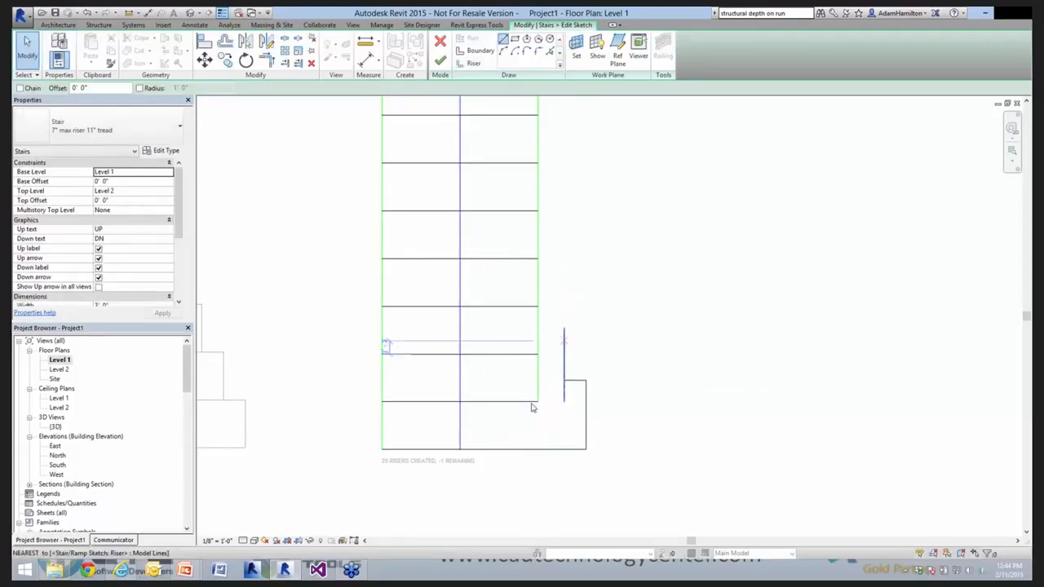
Complete the second tread's wrap-around extension with a longer second riser, a boundary ending at the third riser and a 6" horizontal riser line
{"action": "mouse_move", "coordinate": [534, 402]}
{"action": "left_mouse_down"}
{"action": "mouse_move", "coordinate": [563, 401]}
{"action": "mouse_move", "coordinate": [537, 401]}
{"action": "left_mouse_up"}
{"action": "left_click", "coordinate": [540, 355]}
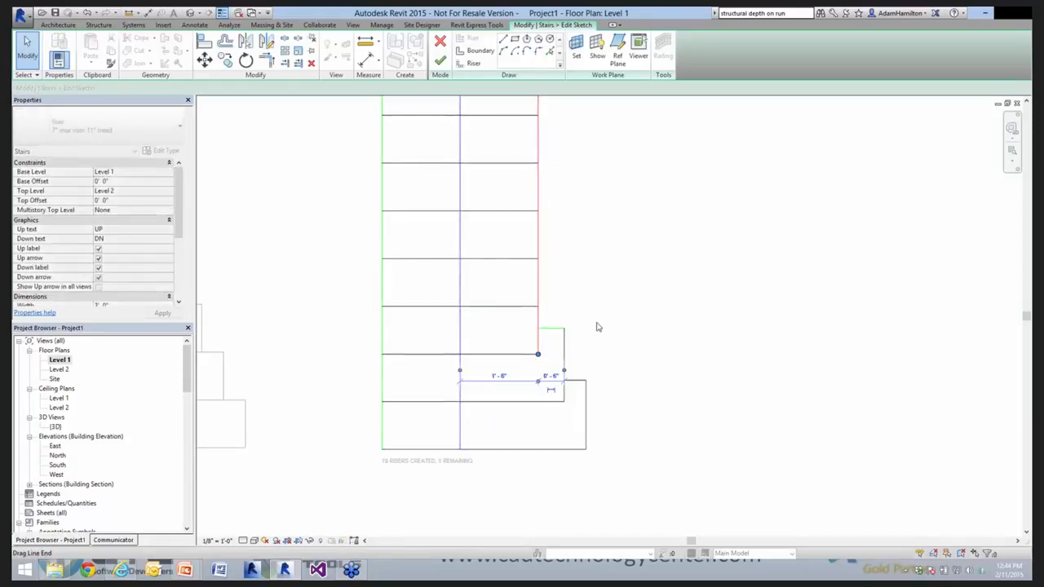
{"action": "left_click", "coordinate": [471, 64]}
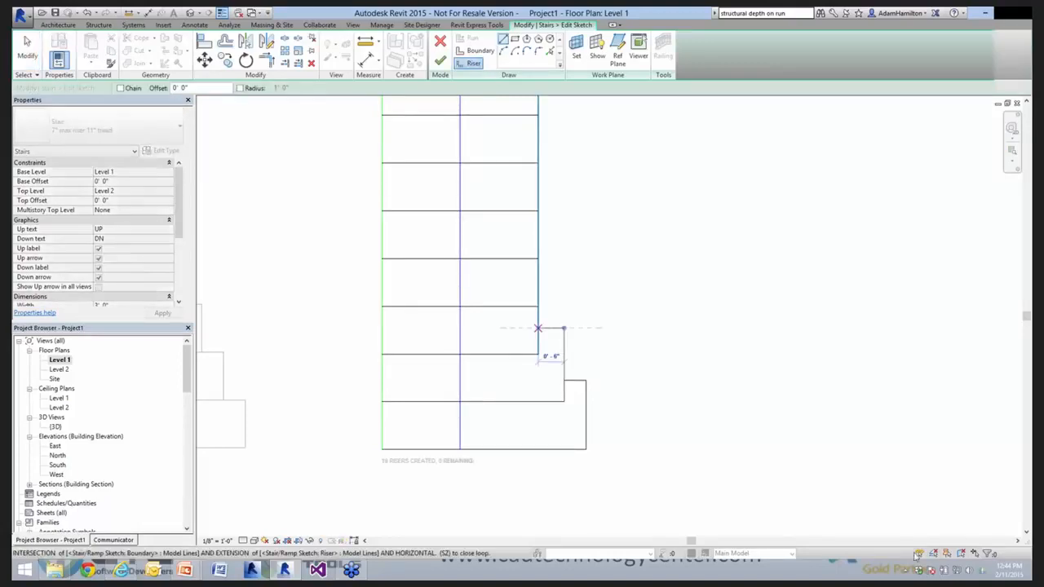
Try to finish the sketch with the wrapped second tread, read the riser error and return to the sketch
{"action": "left_click", "coordinate": [441, 62]}
{"action": "left_click", "coordinate": [862, 493]}
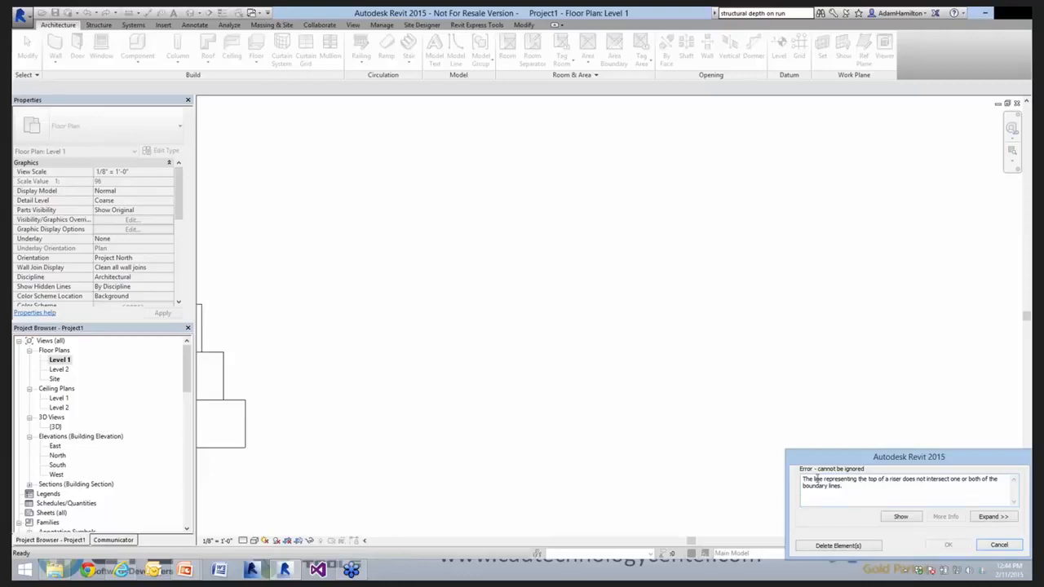
{"action": "left_click", "coordinate": [999, 545]}
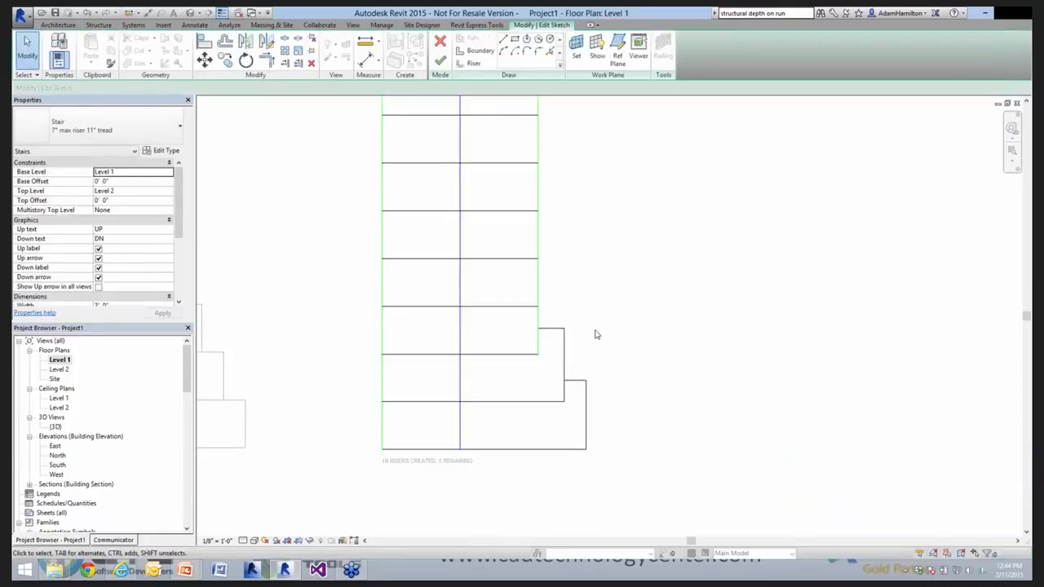